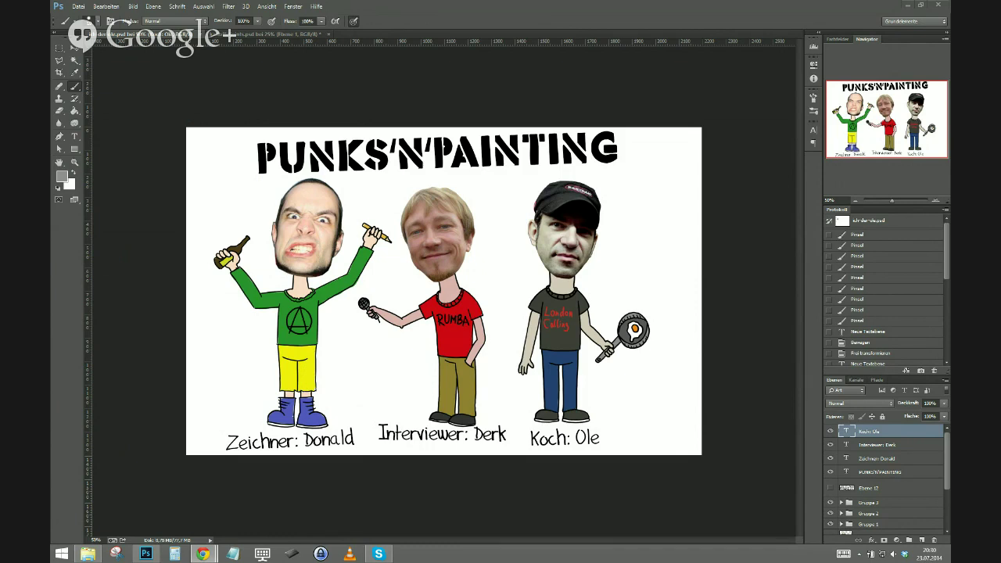
In the blank document, reset the foreground colour to black and set the Brush opacity to 12%.
click(262, 35)
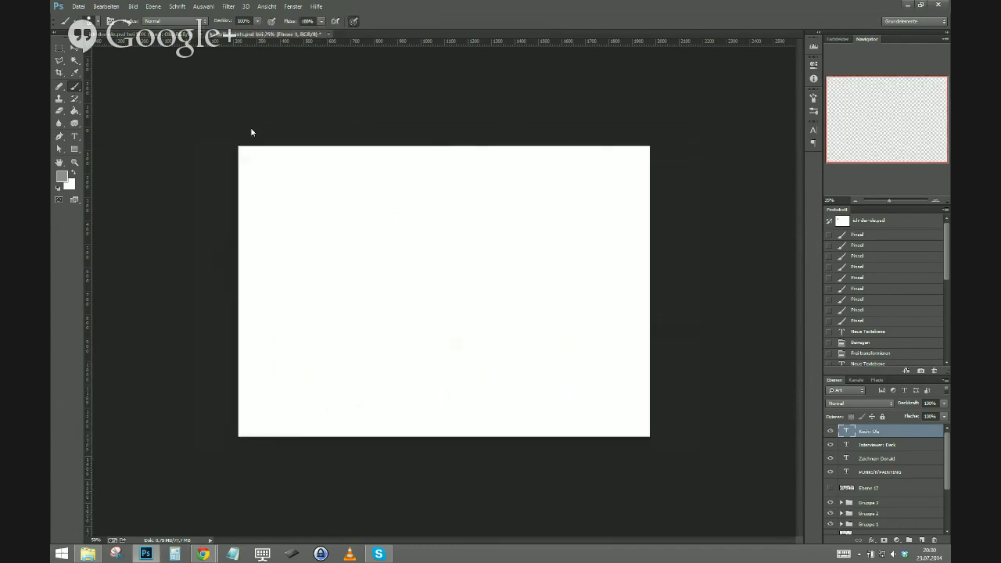
key(ctrl+plus)
key(ctrl+plus)
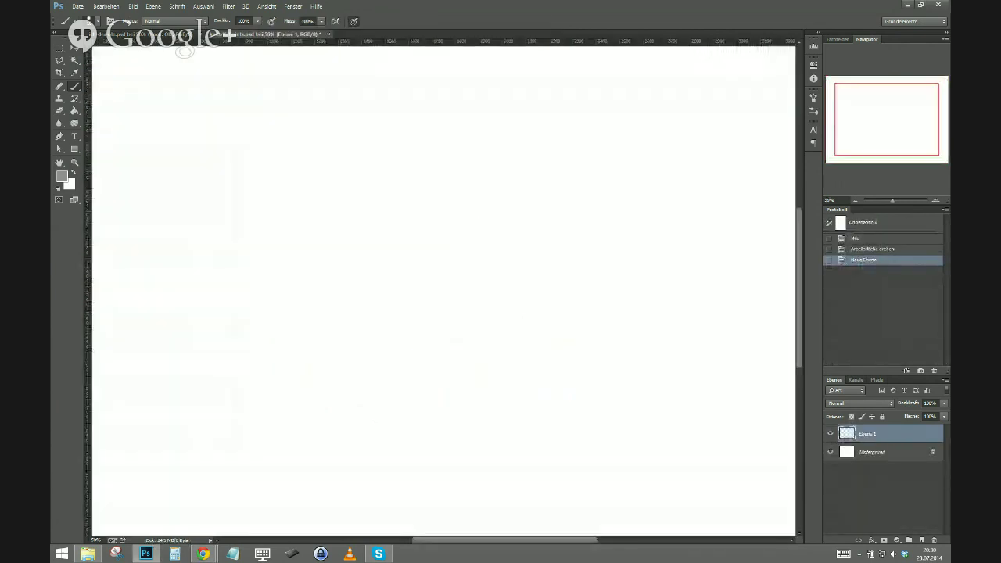
click(58, 188)
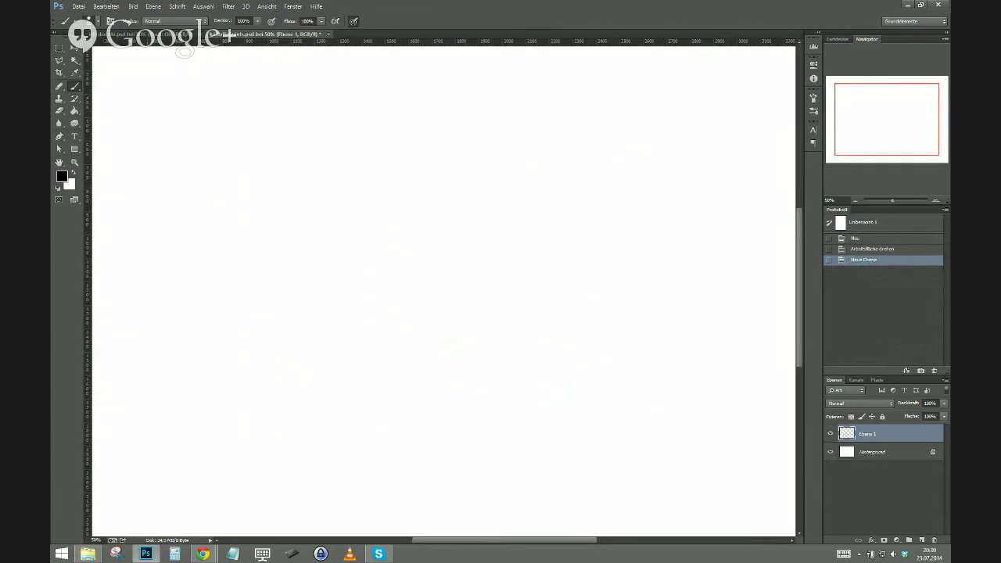
click(74, 88)
click(256, 21)
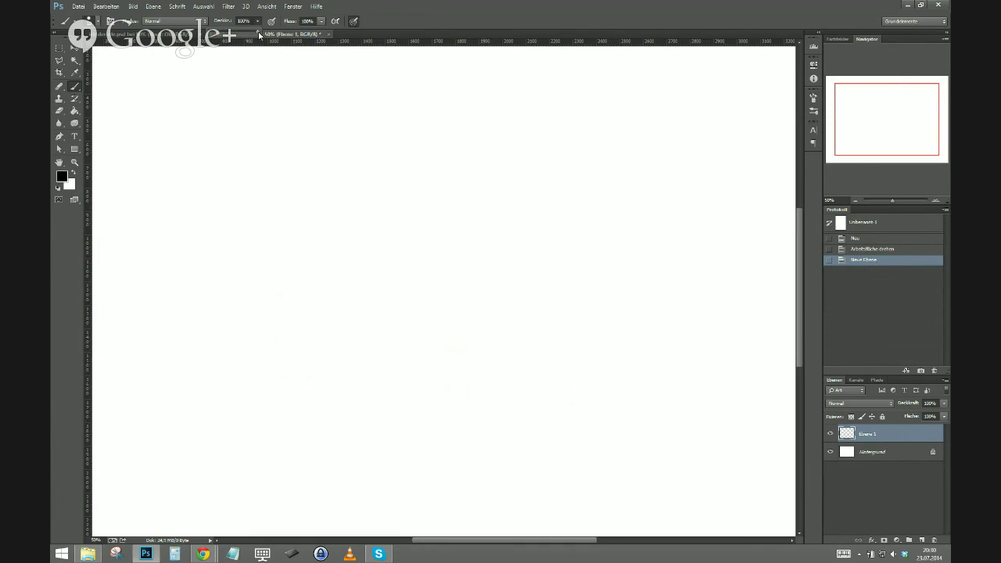
drag(259, 34, 216, 38)
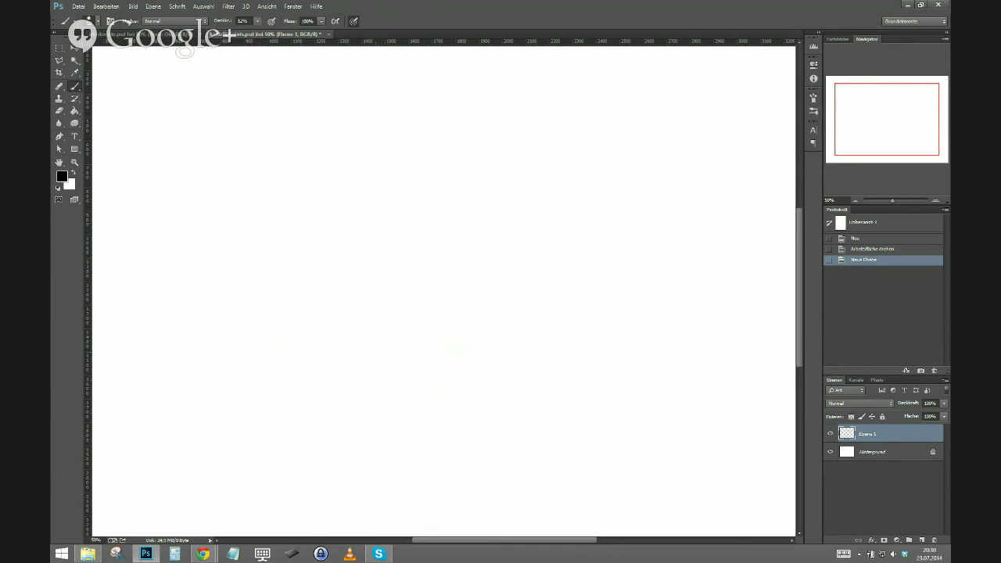
key(ctrl+minus)
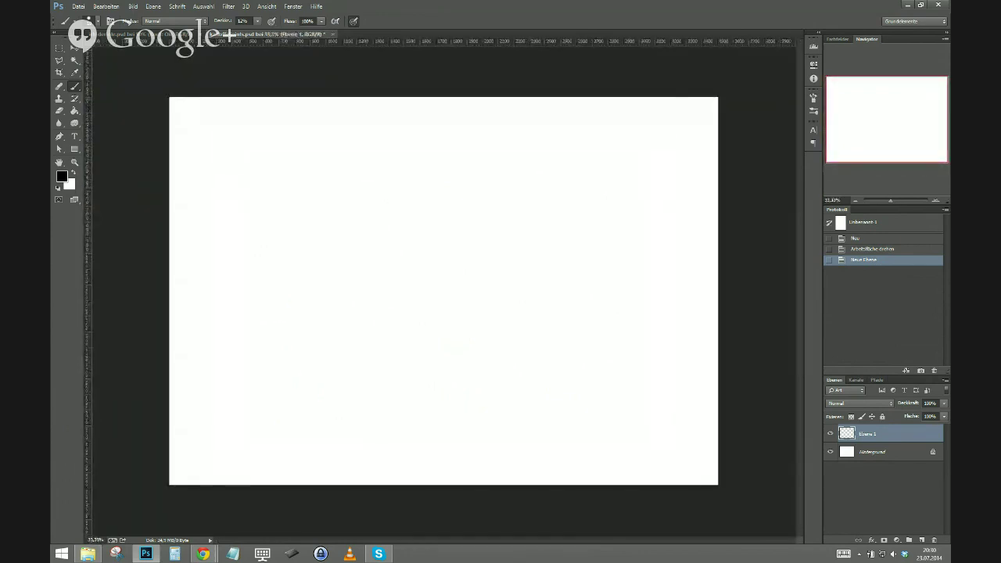
Sketch a rough circle for the head in light brush strokes in the upper middle of the canvas.
key(alt+Tab)
click(483, 202)
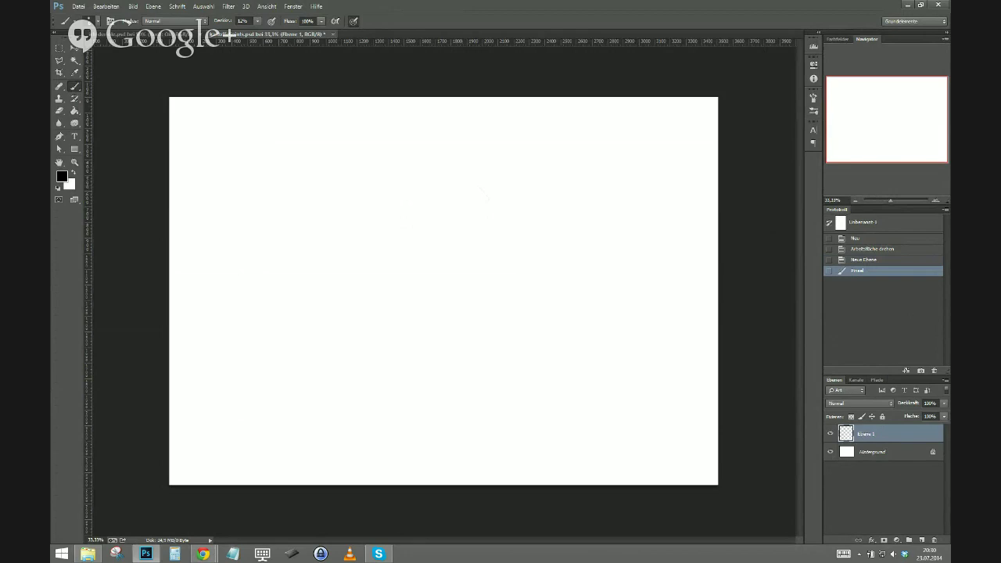
mouse_move(489, 200)
mouse_down()
mouse_move(461, 171)
mouse_move(428, 165)
mouse_move(374, 178)
mouse_up()
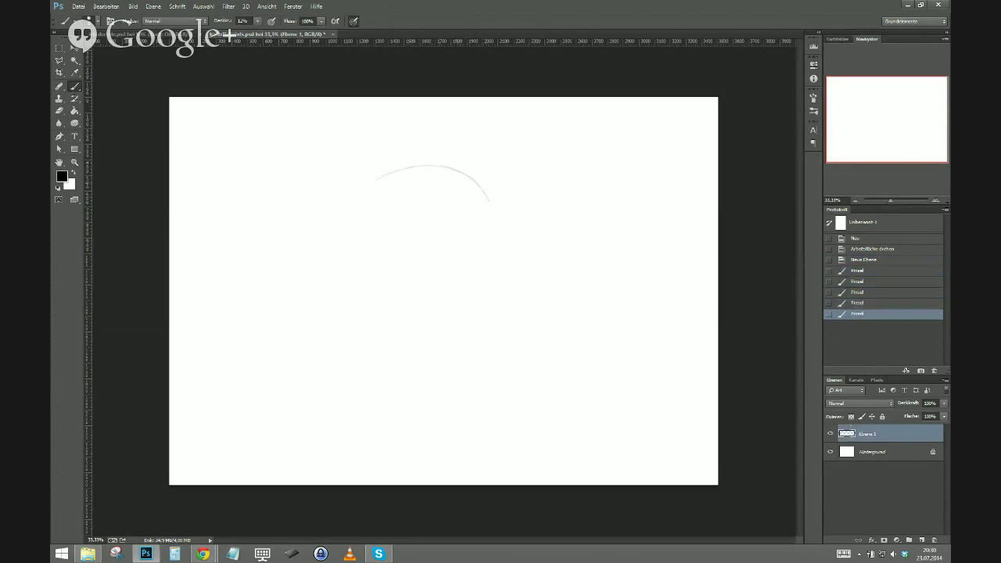
mouse_move(463, 173)
mouse_down()
mouse_move(487, 202)
mouse_move(477, 196)
mouse_move(476, 233)
mouse_up()
drag(474, 234, 463, 248)
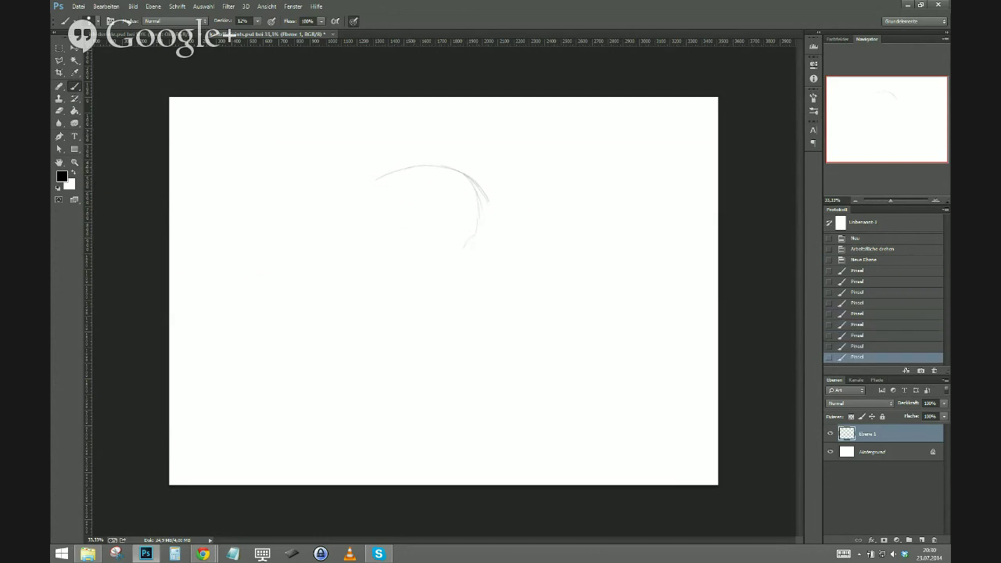
drag(413, 167, 383, 196)
mouse_move(393, 179)
mouse_down()
mouse_move(385, 240)
mouse_move(436, 261)
mouse_move(462, 247)
mouse_move(479, 200)
mouse_move(444, 178)
mouse_up()
drag(382, 197, 427, 176)
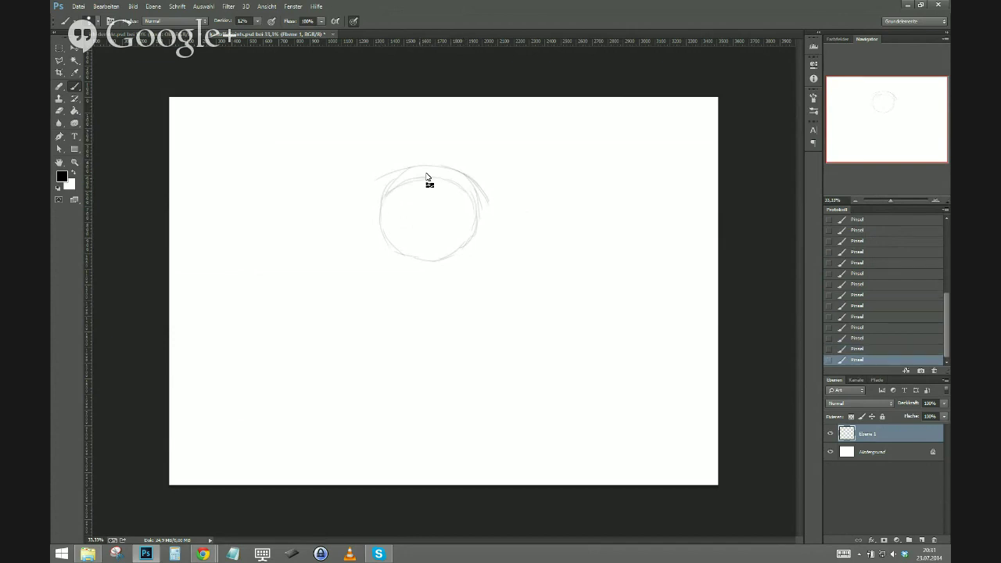
Erase the stray construction strokes around the outside of the head circle.
key(e)
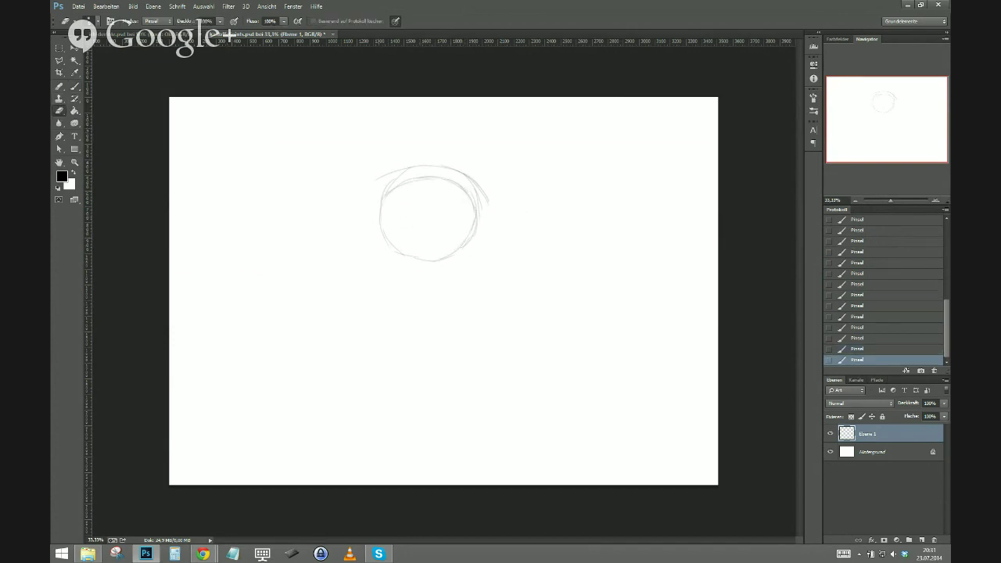
drag(371, 186, 403, 173)
mouse_move(463, 172)
mouse_down()
mouse_move(476, 212)
mouse_move(462, 177)
mouse_move(408, 158)
mouse_move(371, 197)
mouse_move(393, 181)
mouse_move(373, 228)
mouse_up()
Draw a curved vertical centre line and a curved horizontal eye line across the head, and reinforce its right edge.
key(b)
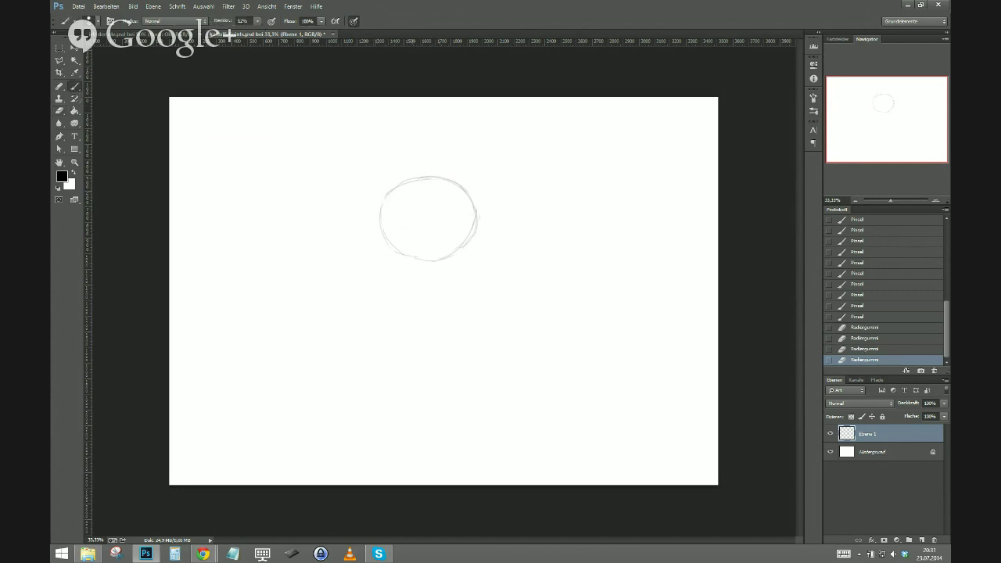
mouse_move(416, 174)
mouse_down()
mouse_move(432, 187)
mouse_move(448, 241)
mouse_up()
drag(438, 199, 449, 252)
drag(447, 227, 447, 258)
drag(449, 249, 442, 270)
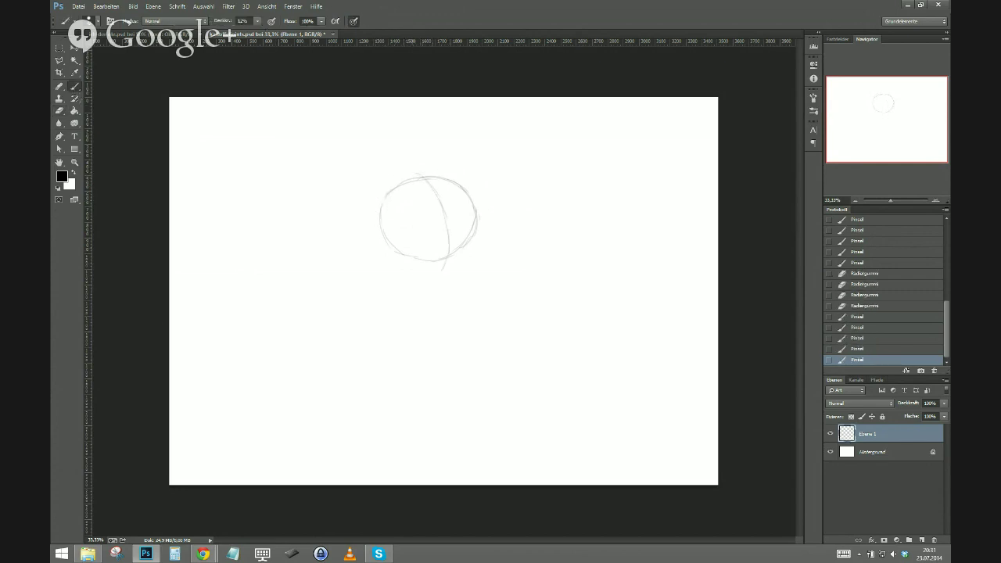
mouse_move(402, 230)
mouse_down()
mouse_move(490, 200)
mouse_move(439, 226)
mouse_up()
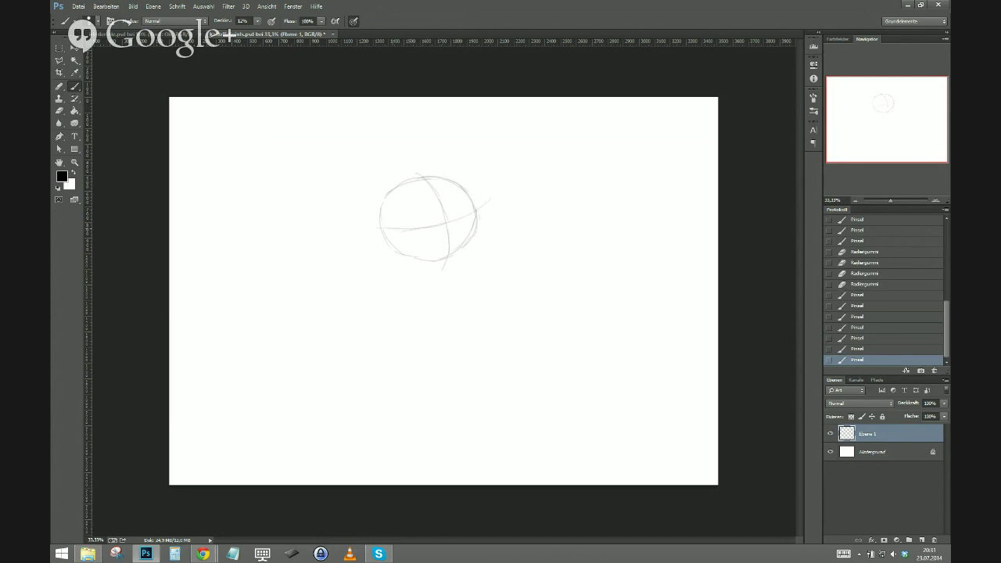
drag(368, 227, 406, 230)
mouse_move(397, 229)
mouse_down()
mouse_move(469, 214)
mouse_move(467, 201)
mouse_move(470, 241)
mouse_up()
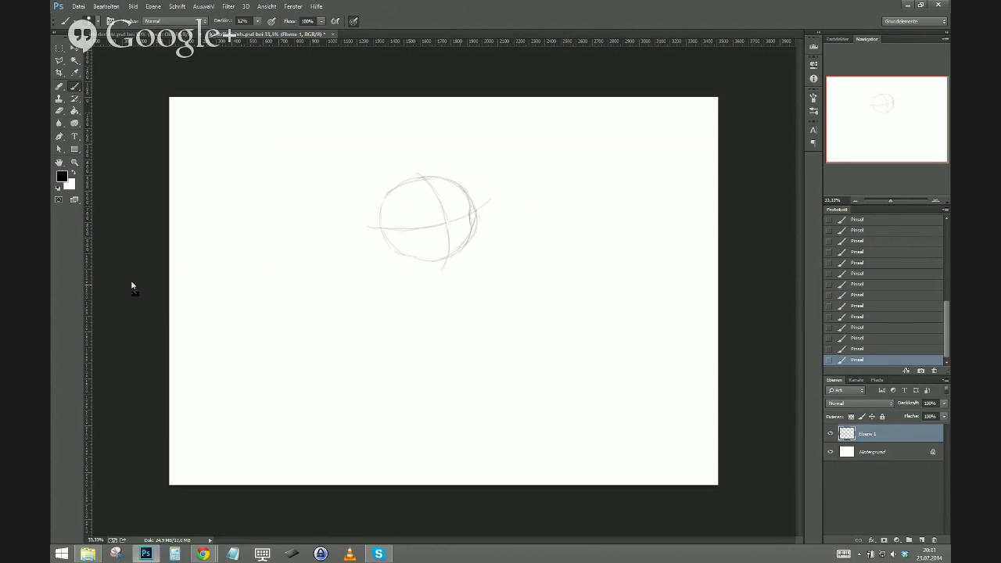
Sketch the fringe over the forehead and a long pointed hair strand down the left side of the head.
key(ctrl+plus)
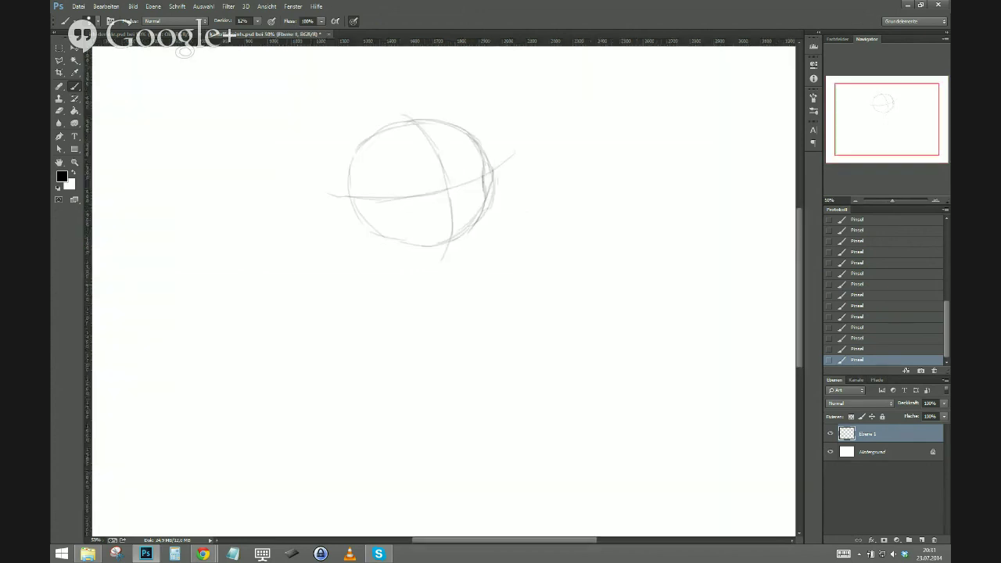
drag(313, 234, 360, 314)
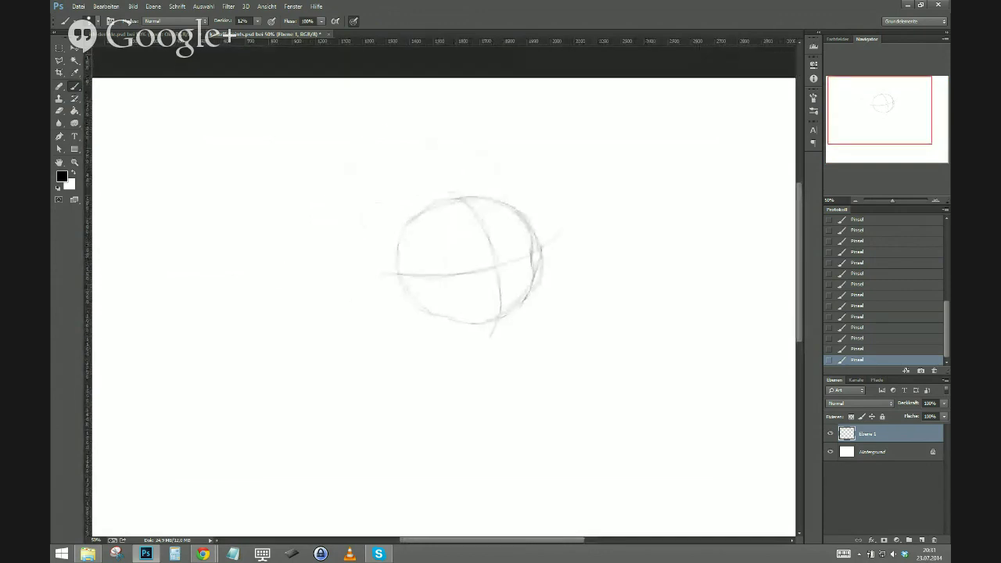
mouse_move(478, 230)
mouse_down()
mouse_move(450, 269)
mouse_move(433, 262)
mouse_move(405, 326)
mouse_up()
mouse_move(392, 228)
mouse_down()
mouse_move(388, 276)
mouse_move(402, 331)
mouse_up()
drag(395, 248, 398, 305)
drag(438, 254, 391, 335)
mouse_move(400, 228)
mouse_down()
mouse_move(386, 333)
mouse_move(387, 248)
mouse_move(384, 328)
mouse_up()
drag(437, 254, 398, 315)
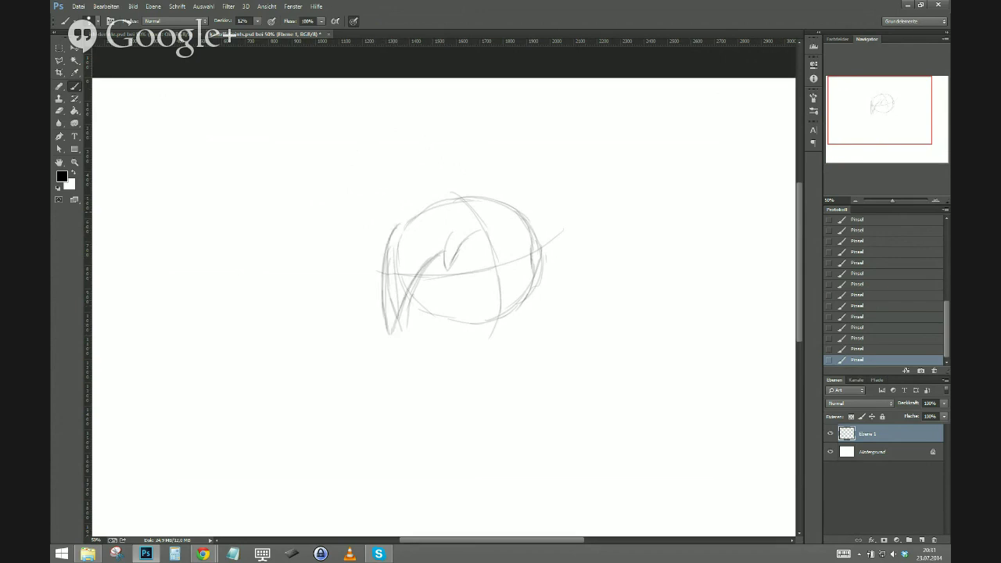
Draw large pointed hair spikes around the head, one to the left, two on top and one to the right.
mouse_move(430, 190)
mouse_down()
mouse_move(348, 200)
mouse_move(336, 212)
mouse_up()
drag(388, 238, 332, 215)
mouse_move(429, 199)
mouse_down()
mouse_move(368, 195)
mouse_move(340, 211)
mouse_move(399, 192)
mouse_up()
mouse_move(478, 235)
mouse_down()
mouse_move(500, 230)
mouse_move(572, 255)
mouse_up()
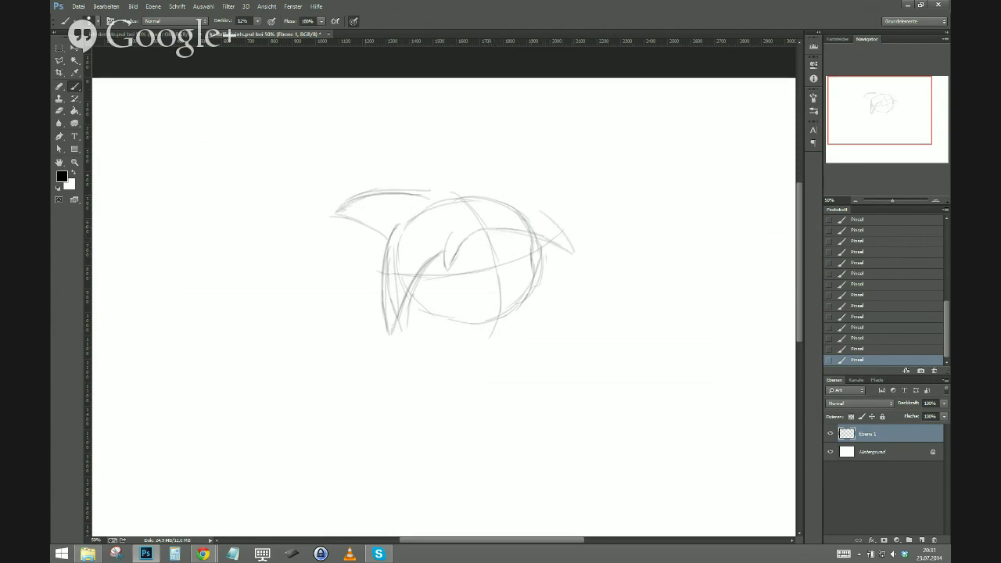
drag(518, 203, 573, 252)
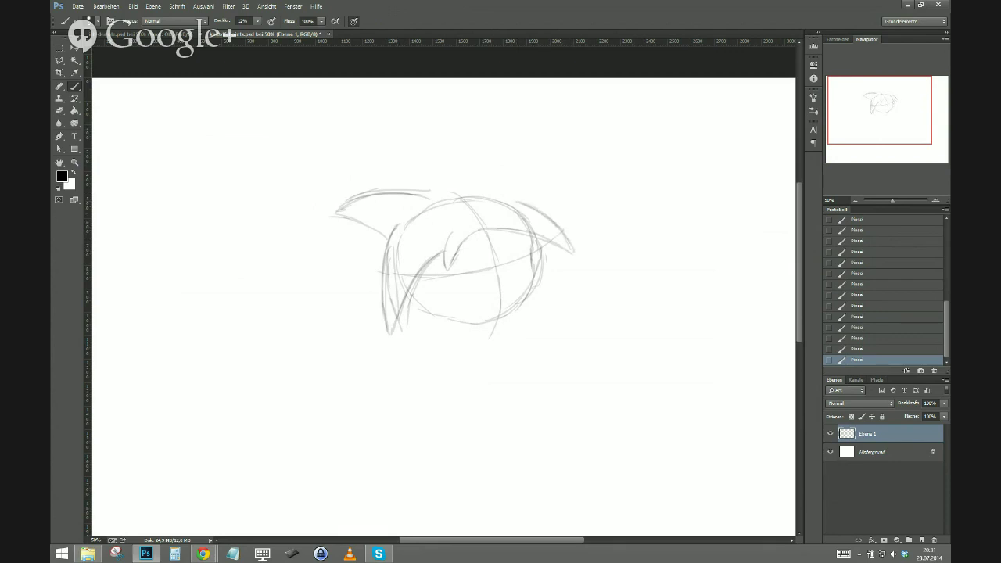
mouse_move(485, 188)
mouse_down()
mouse_move(515, 172)
mouse_move(545, 172)
mouse_move(529, 201)
mouse_up()
mouse_move(513, 169)
mouse_down()
mouse_move(475, 188)
mouse_move(442, 172)
mouse_move(490, 141)
mouse_move(471, 188)
mouse_up()
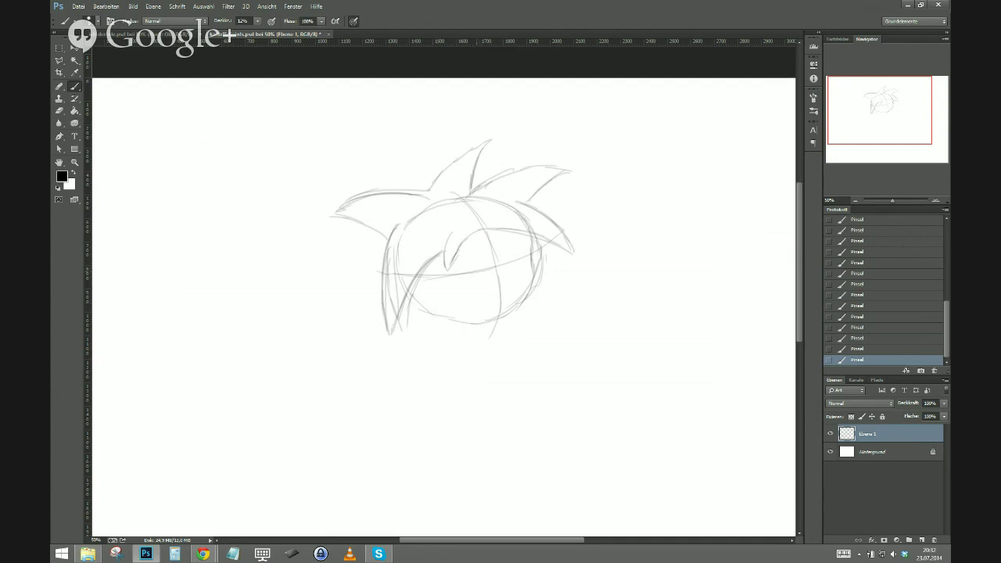
Sketch two round eyes with pupils along the eye line, a small nose and a wavy mouth.
mouse_move(477, 272)
mouse_down()
mouse_move(493, 262)
mouse_move(510, 272)
mouse_up()
mouse_move(495, 289)
mouse_down()
mouse_move(505, 288)
mouse_move(465, 302)
mouse_move(474, 301)
mouse_up()
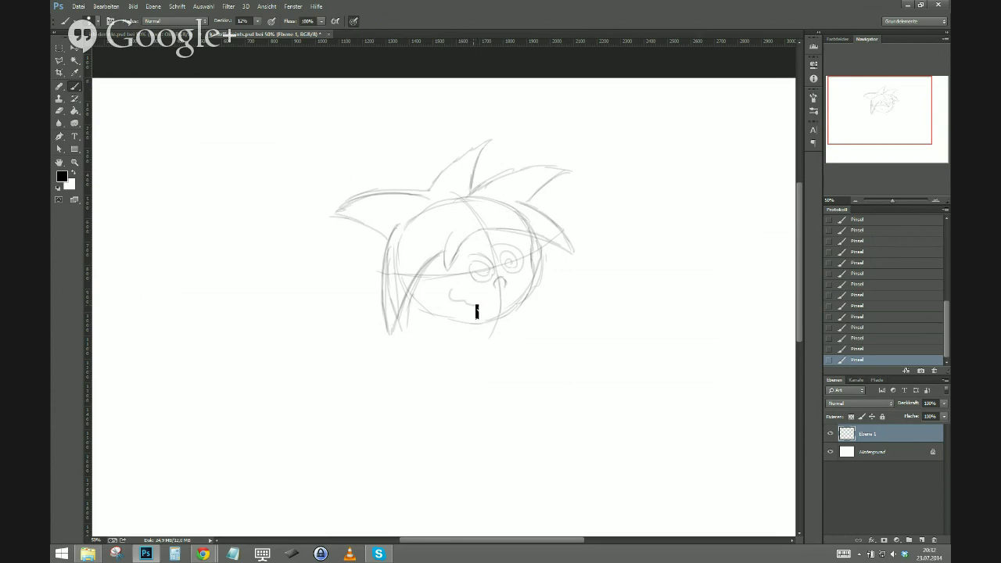
Undo the last brush stroke and erase the wavy mouth line.
key(ctrl+z)
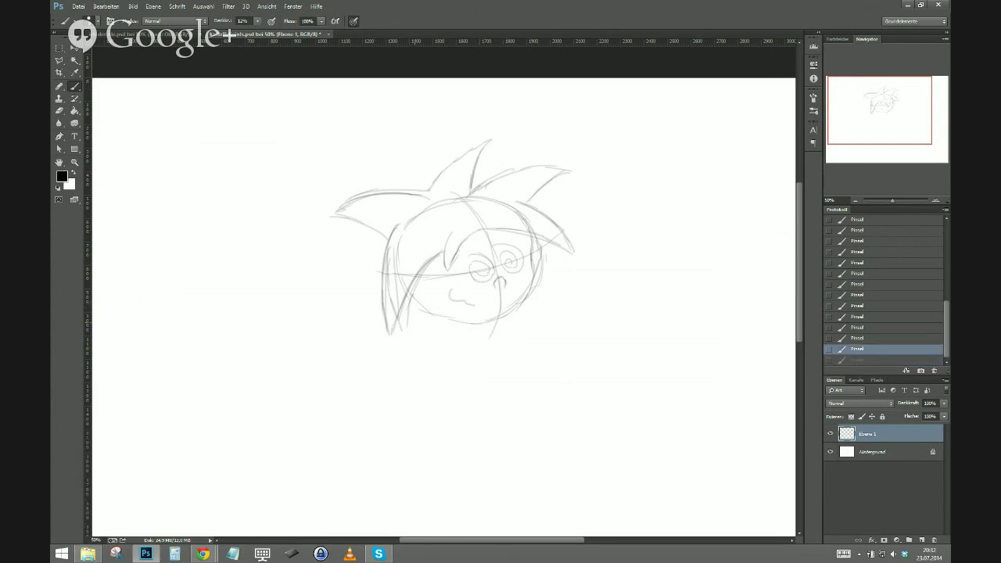
key(e)
drag(474, 305, 447, 291)
Draw a new mouth shape with short pointed strokes at the lower right edge of the face.
key(b)
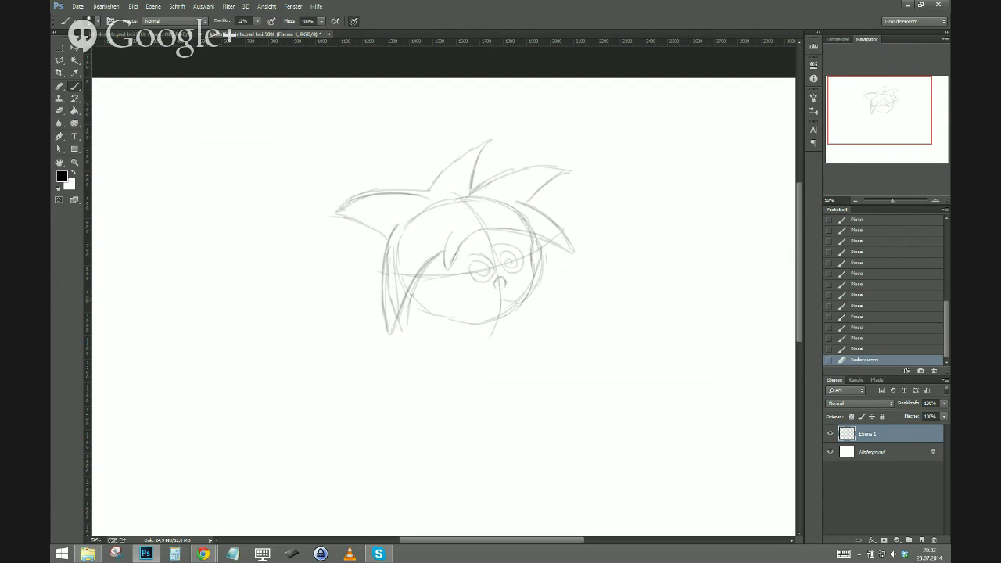
mouse_move(510, 302)
mouse_down()
mouse_move(526, 298)
mouse_move(501, 308)
mouse_up()
drag(500, 307, 519, 319)
drag(523, 310, 531, 304)
Sketch a rounded, fist-like shape extending from the mouth and hatch its far end.
key(ctrl+plus)
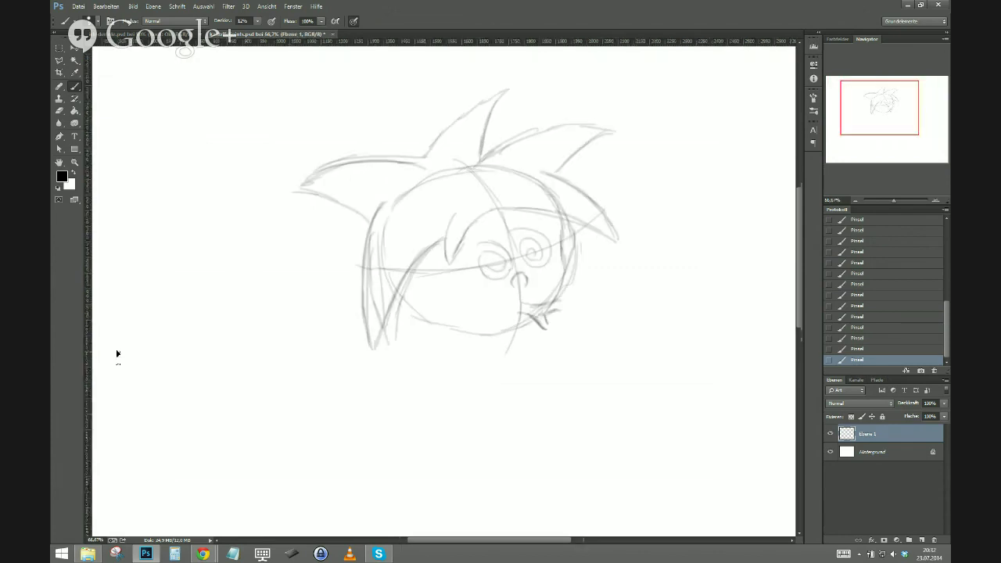
drag(440, 365, 244, 355)
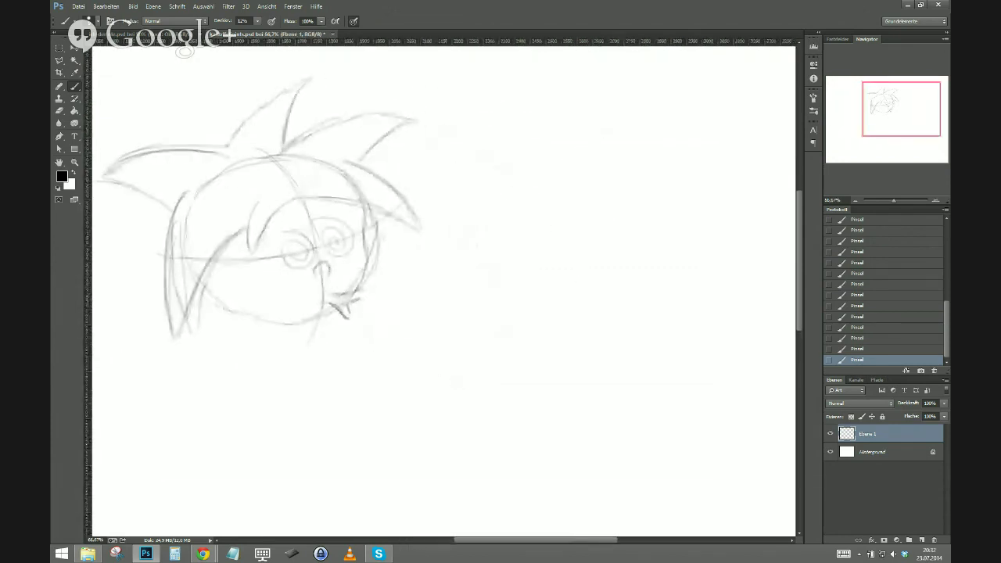
mouse_move(344, 312)
mouse_down()
mouse_move(378, 331)
mouse_move(383, 300)
mouse_move(388, 306)
mouse_move(353, 303)
mouse_move(389, 301)
mouse_move(403, 321)
mouse_move(375, 331)
mouse_up()
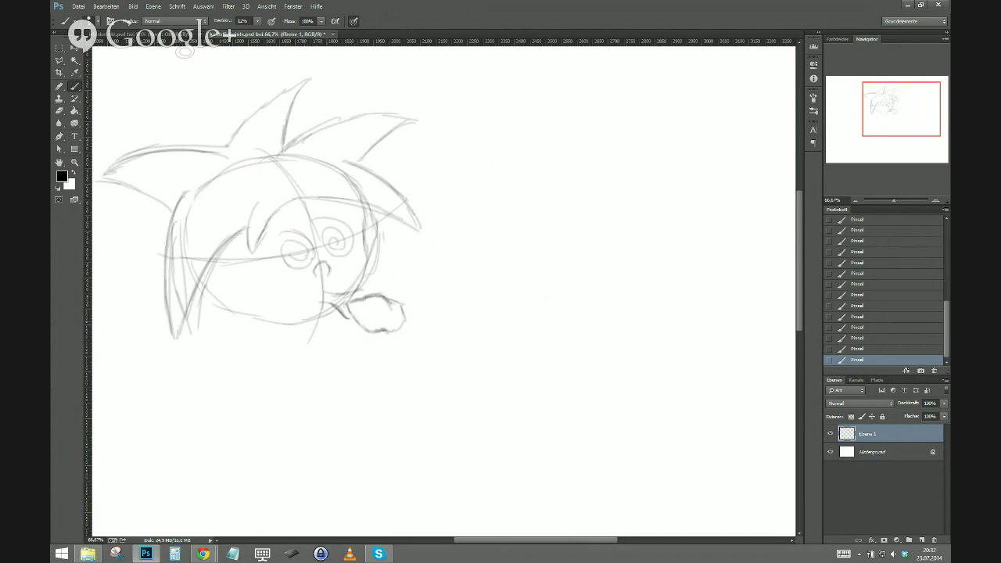
drag(400, 311, 395, 333)
Erase the head outline and guide strokes that overlap the shape at the mouth.
key(e)
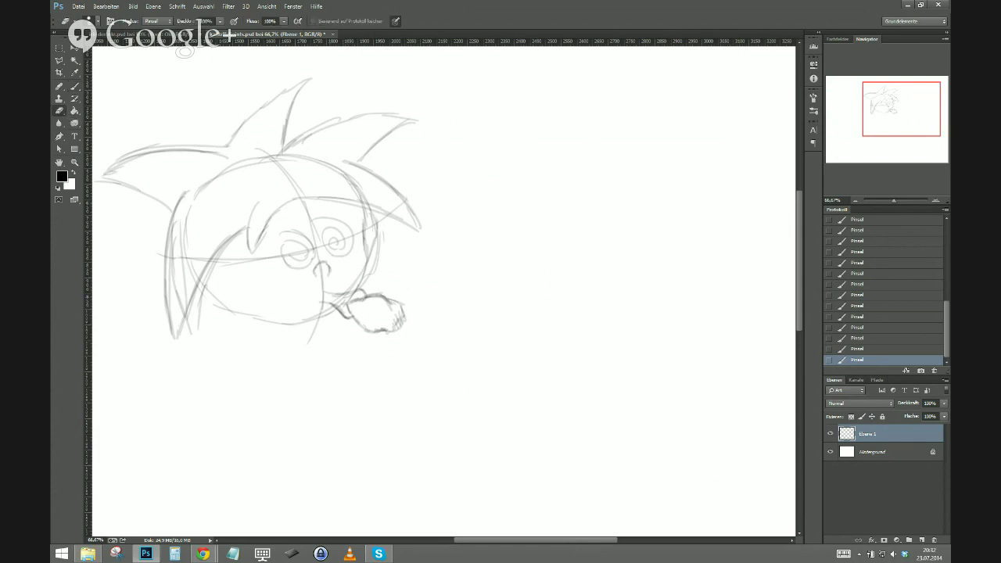
drag(344, 295, 337, 308)
drag(327, 299, 334, 309)
Reinforce the left edge of the rounded shape beside the mouth with short brush strokes.
key(b)
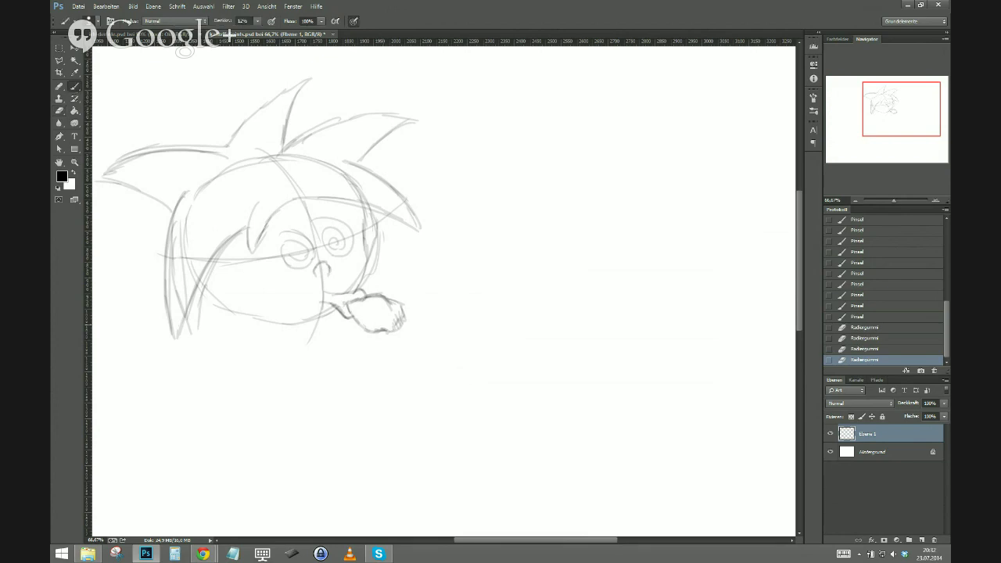
drag(343, 301, 347, 309)
drag(344, 303, 348, 313)
drag(344, 305, 348, 311)
drag(346, 304, 350, 311)
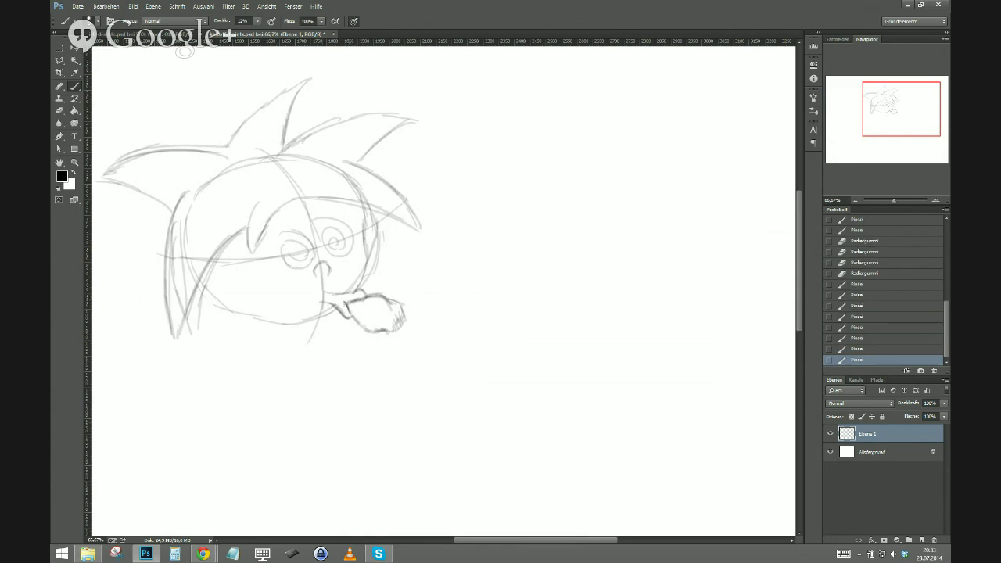
Erase the leftover lines inside the mouth and darken the upper left corner of the rounded shape.
key(e)
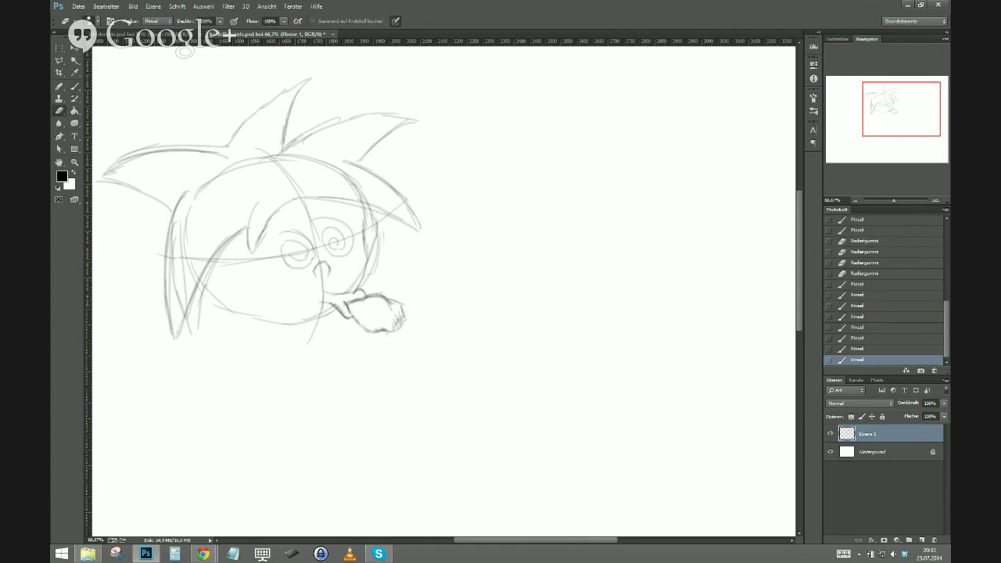
drag(342, 299, 326, 295)
click(74, 86)
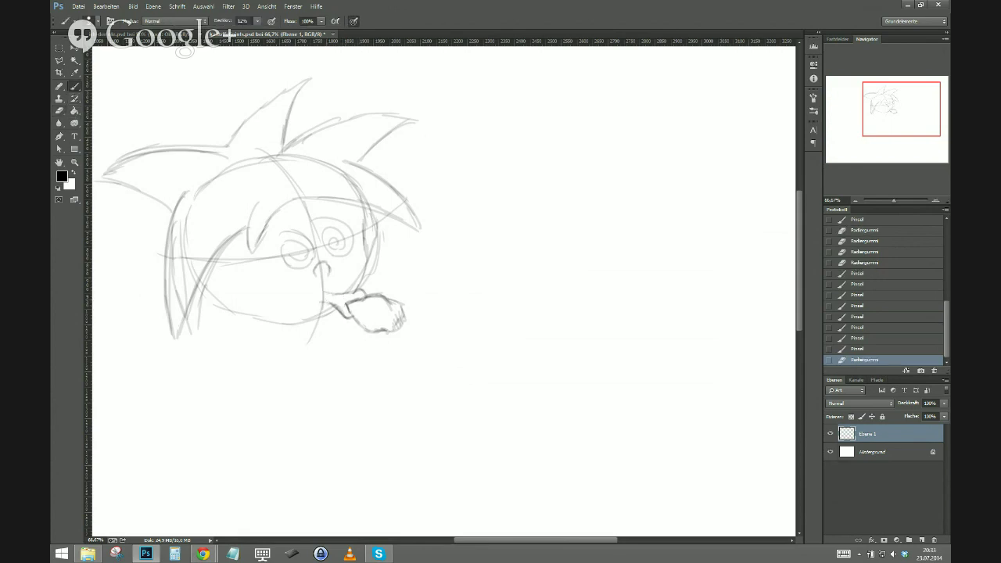
drag(347, 303, 352, 302)
drag(346, 303, 351, 301)
drag(346, 304, 350, 302)
drag(347, 303, 351, 301)
drag(346, 304, 351, 302)
Select the rounded shape and the mouth with the Polygonal Lasso, move them slightly closer to the face, and deselect.
drag(286, 438, 377, 419)
drag(155, 337, 200, 336)
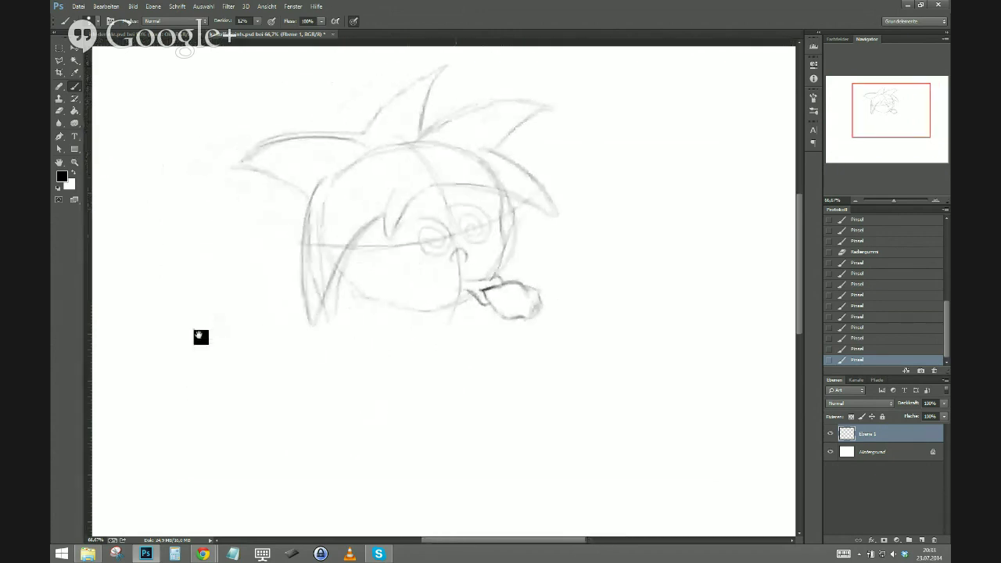
click(60, 61)
click(465, 273)
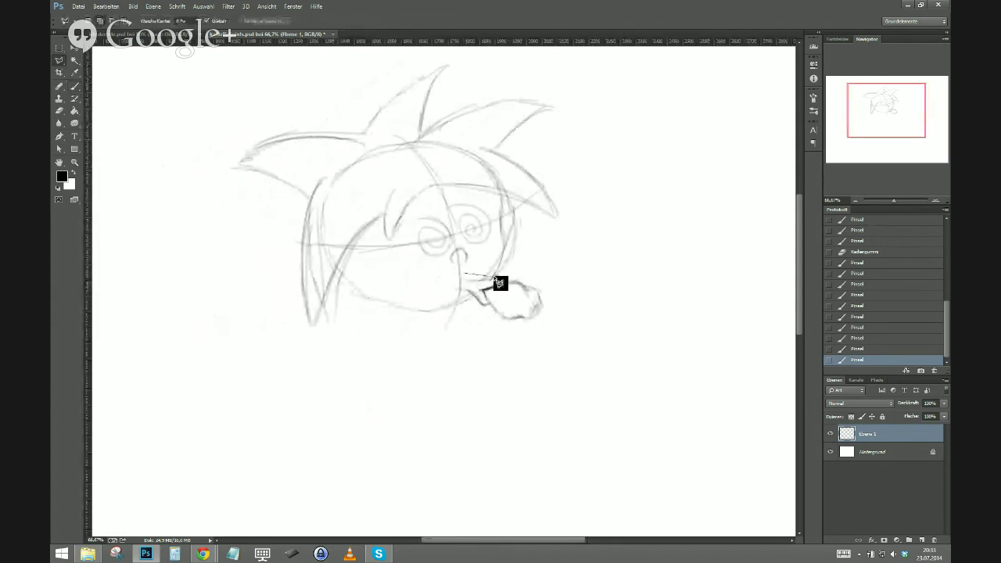
mouse_move(488, 277)
mouse_down()
mouse_move(535, 281)
mouse_move(552, 306)
mouse_move(546, 335)
mouse_move(488, 328)
mouse_move(469, 279)
mouse_up()
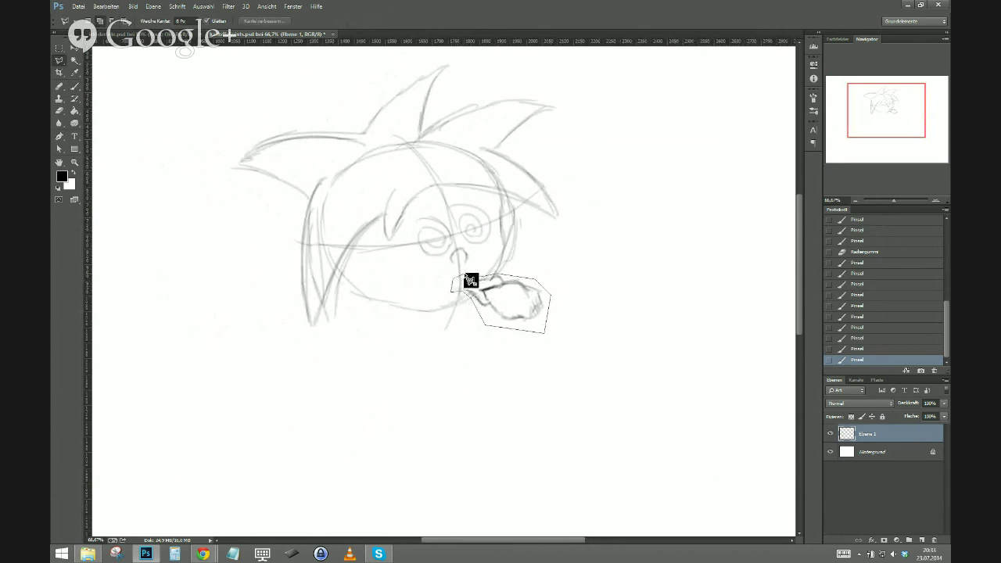
click(74, 48)
drag(492, 311, 484, 303)
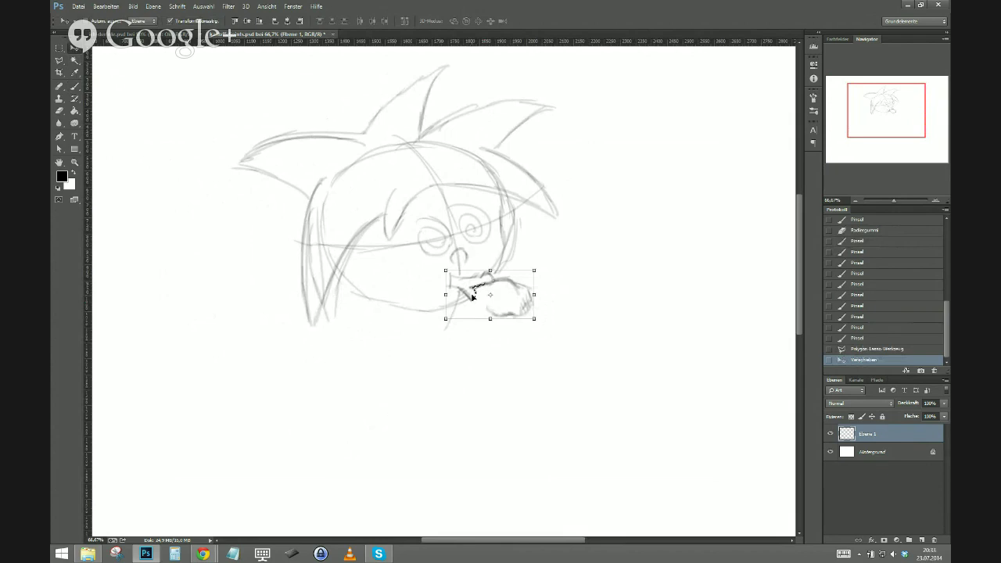
key(ctrl+d)
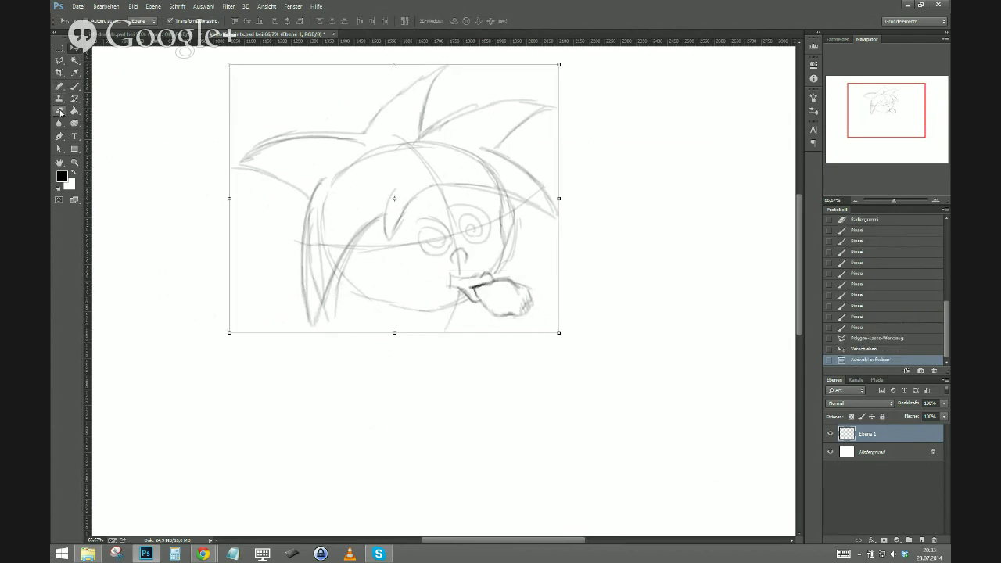
Erase the leftover lines around the moved mouth and redraw the short stroke where the upper lip meets the rounded shape.
click(60, 112)
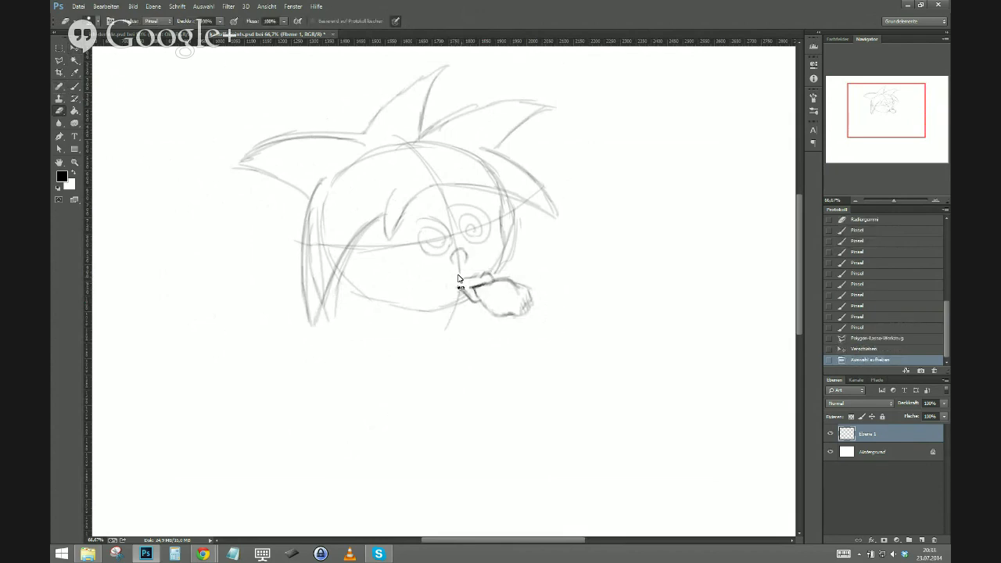
mouse_move(459, 278)
mouse_down()
mouse_move(455, 299)
mouse_move(500, 271)
mouse_move(491, 282)
mouse_up()
click(75, 86)
drag(491, 275, 490, 280)
Darken the front contour of the face between the hair and the mouth with overlapping brush strokes.
drag(500, 238, 500, 218)
drag(499, 235, 501, 202)
drag(501, 213, 501, 197)
drag(501, 205, 497, 188)
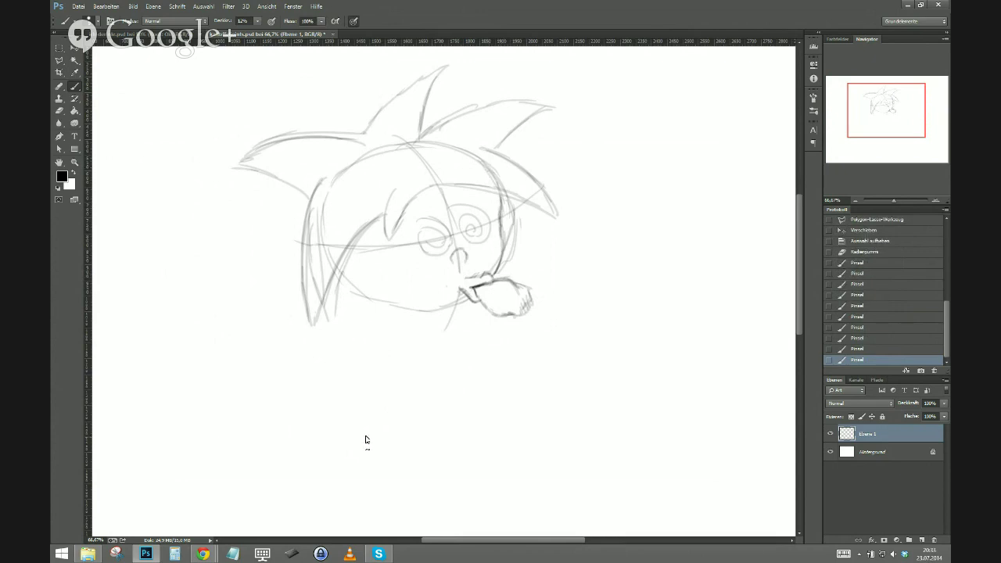
Reinforce the upper lip line with short brush strokes and clean it up with the Eraser.
mouse_move(467, 277)
mouse_down()
mouse_move(491, 279)
mouse_move(478, 281)
mouse_up()
drag(475, 274, 480, 281)
key(e)
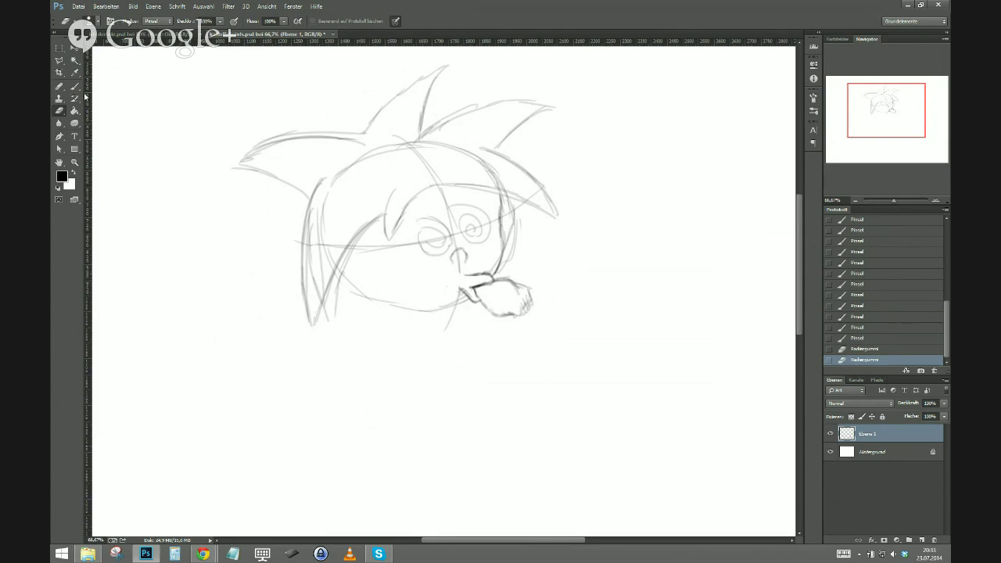
Reinforce the jaw and chin curve from the long side hair to the mouth with overlapping brush strokes.
key(b)
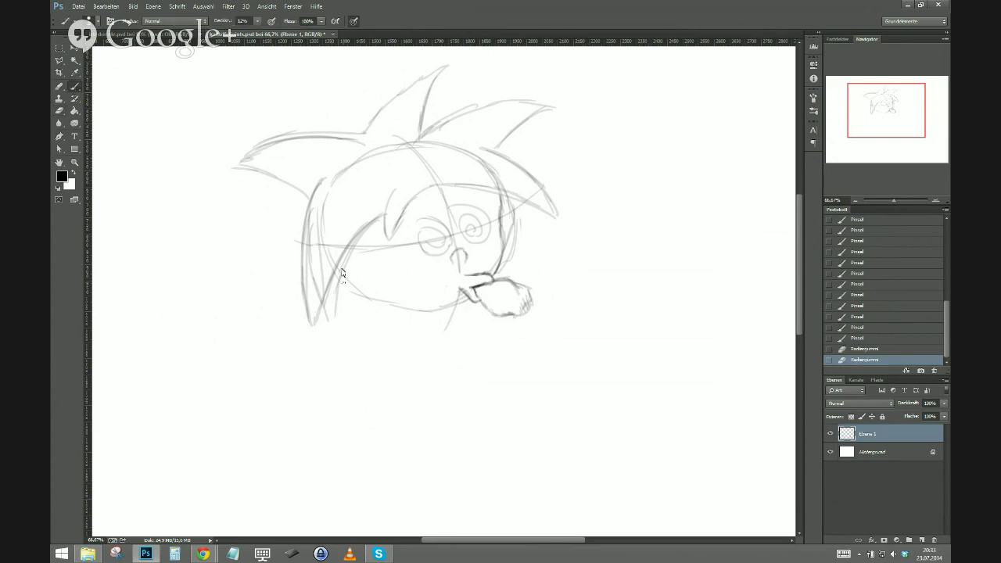
drag(341, 272, 376, 299)
drag(357, 287, 399, 305)
drag(385, 302, 443, 307)
drag(414, 308, 455, 304)
mouse_move(426, 308)
mouse_down()
mouse_move(466, 300)
mouse_move(454, 306)
mouse_up()
drag(371, 296, 400, 306)
drag(377, 299, 408, 308)
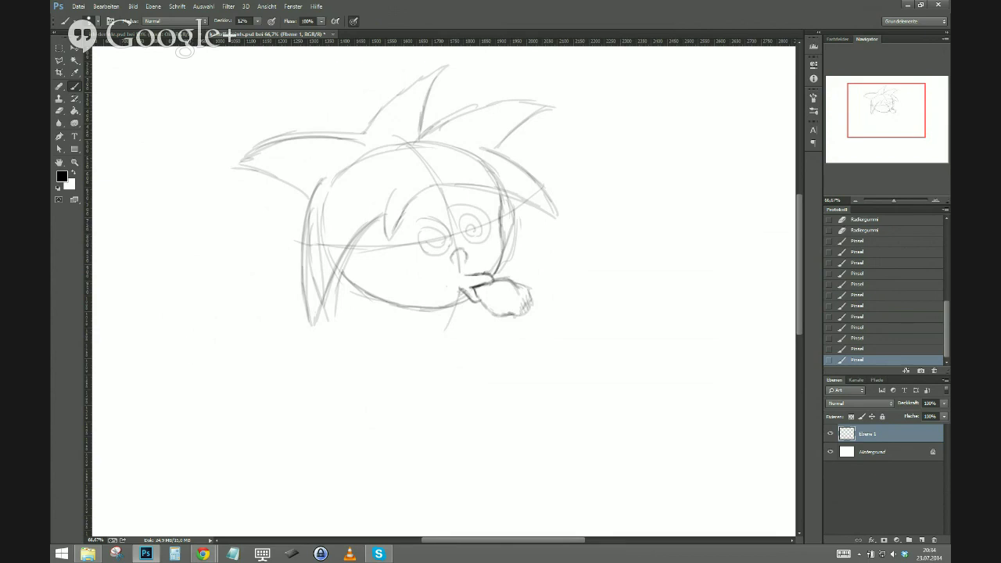
Sketch a narrow torso below the chin with two long side lines that widen slightly towards a closing base line.
drag(328, 322, 318, 360)
drag(366, 300, 367, 374)
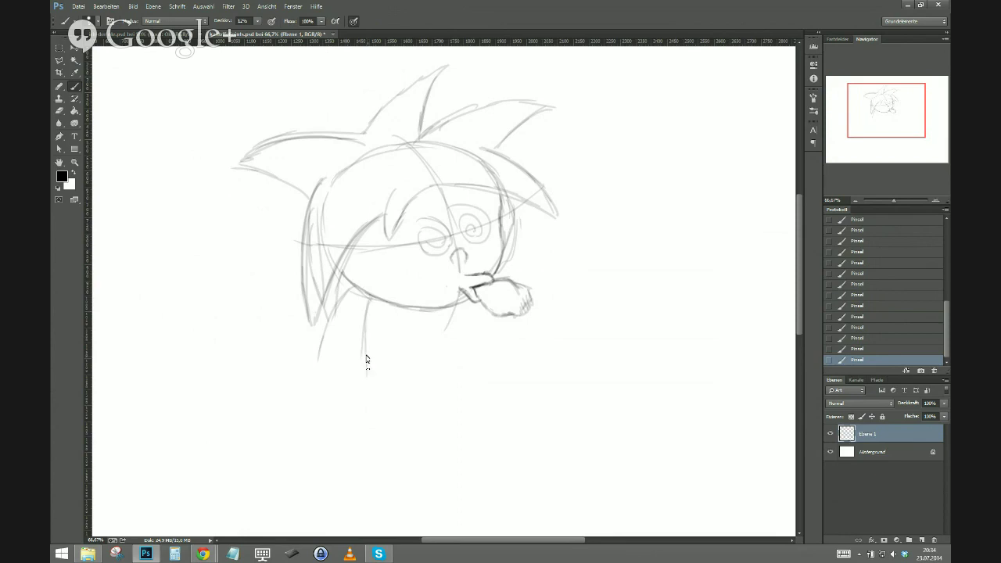
drag(366, 331, 367, 377)
drag(323, 335, 306, 392)
mouse_move(365, 328)
mouse_down()
mouse_move(370, 390)
mouse_move(306, 396)
mouse_move(365, 393)
mouse_up()
drag(274, 459, 345, 387)
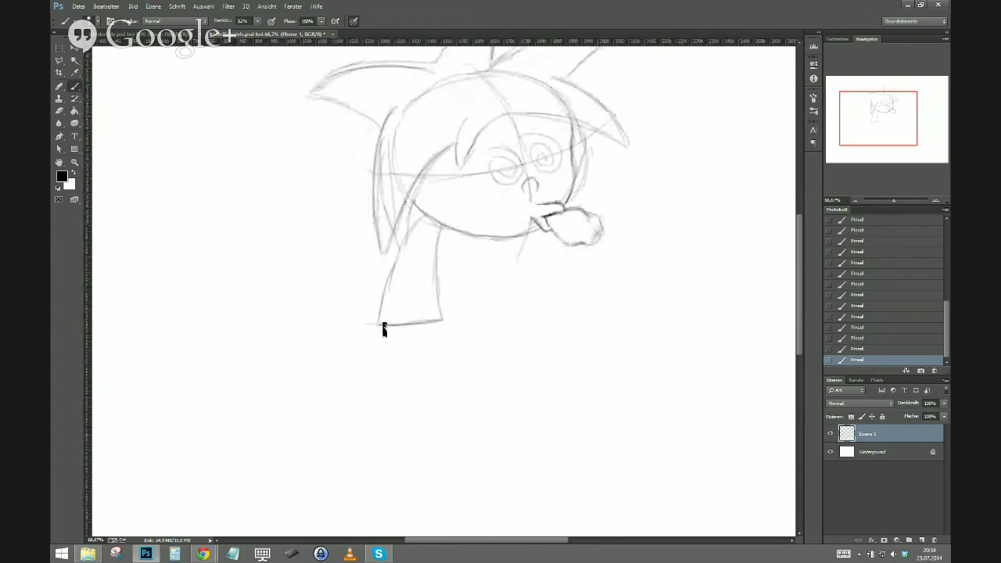
Sketch two crossed legs spreading from the torso's base, with rounded knees and shins converging in the middle.
mouse_move(379, 323)
mouse_down()
mouse_move(355, 318)
mouse_move(437, 326)
mouse_move(373, 326)
mouse_move(291, 302)
mouse_move(293, 318)
mouse_move(348, 338)
mouse_move(335, 362)
mouse_up()
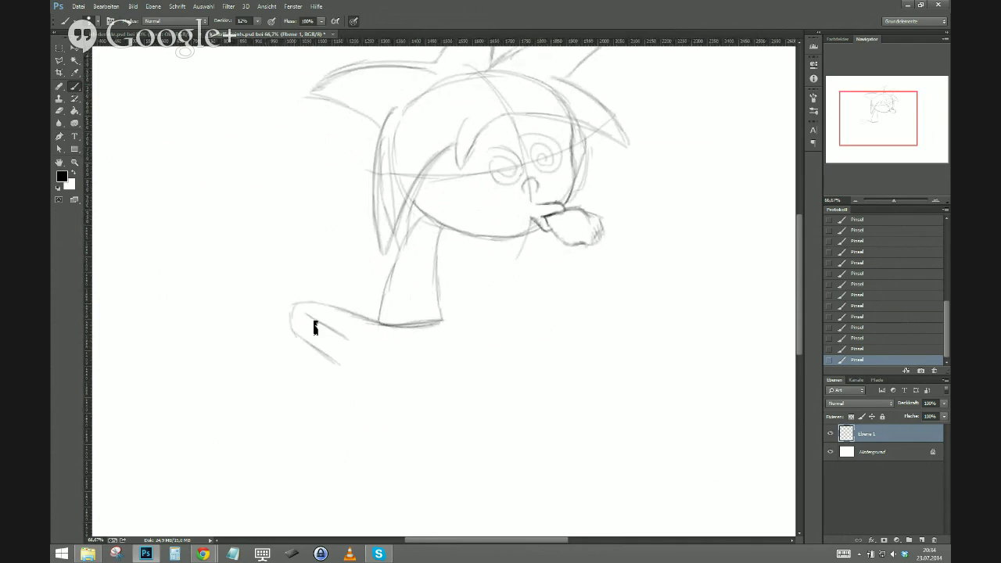
drag(313, 321, 373, 354)
drag(302, 337, 353, 376)
mouse_move(458, 318)
mouse_down()
mouse_move(436, 323)
mouse_move(500, 316)
mouse_move(512, 334)
mouse_move(465, 366)
mouse_move(423, 376)
mouse_up()
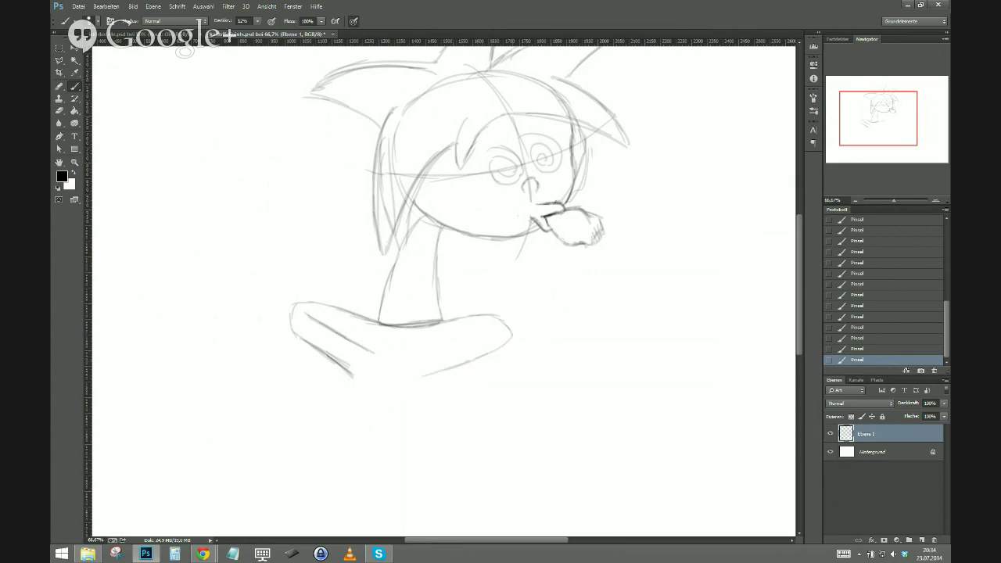
drag(479, 336, 407, 351)
Sketch two overlapping oval feet where the crossed shins meet.
mouse_move(350, 377)
mouse_down()
mouse_move(370, 355)
mouse_move(349, 390)
mouse_move(353, 366)
mouse_up()
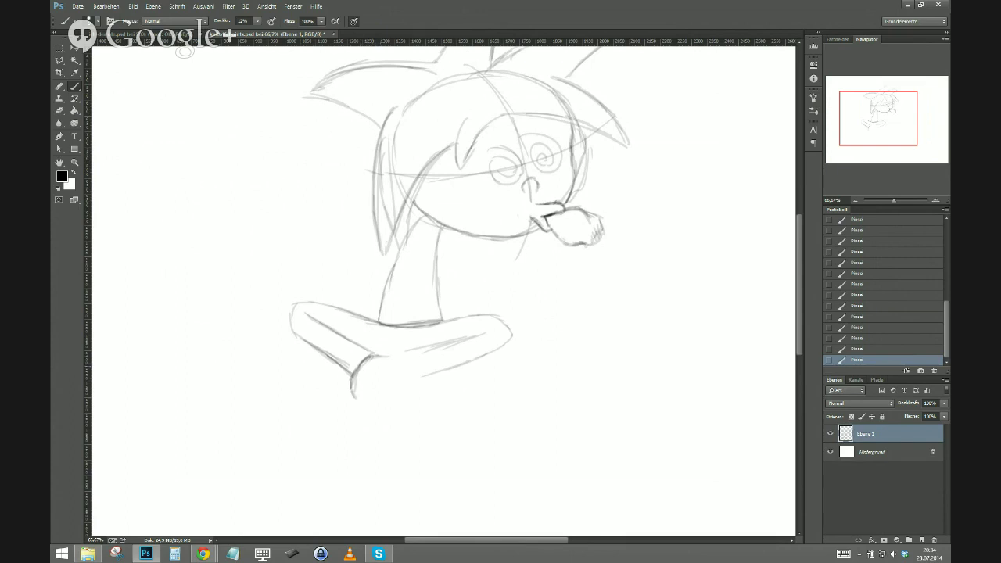
drag(383, 357, 360, 396)
mouse_move(388, 359)
mouse_down()
mouse_move(366, 395)
mouse_move(411, 366)
mouse_move(407, 352)
mouse_move(399, 396)
mouse_up()
mouse_move(393, 355)
mouse_down()
mouse_move(374, 390)
mouse_move(379, 403)
mouse_move(401, 396)
mouse_move(409, 374)
mouse_up()
drag(388, 358, 380, 402)
Sketch an open checkered shirt along both sides of the torso, with a collar, a short sleeve and crosshatched strips.
mouse_move(449, 232)
mouse_down()
mouse_move(461, 253)
mouse_move(429, 263)
mouse_move(434, 318)
mouse_up()
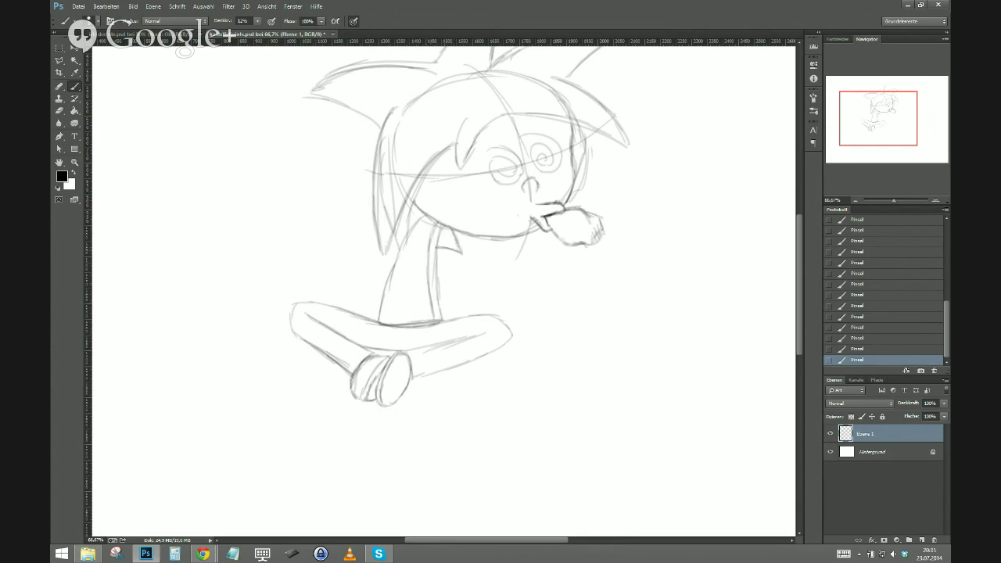
drag(441, 252, 450, 316)
mouse_move(430, 282)
mouse_down()
mouse_move(444, 283)
mouse_move(443, 269)
mouse_up()
drag(426, 258, 443, 258)
drag(427, 222, 382, 319)
mouse_move(404, 240)
mouse_down()
mouse_move(368, 315)
mouse_move(401, 241)
mouse_up()
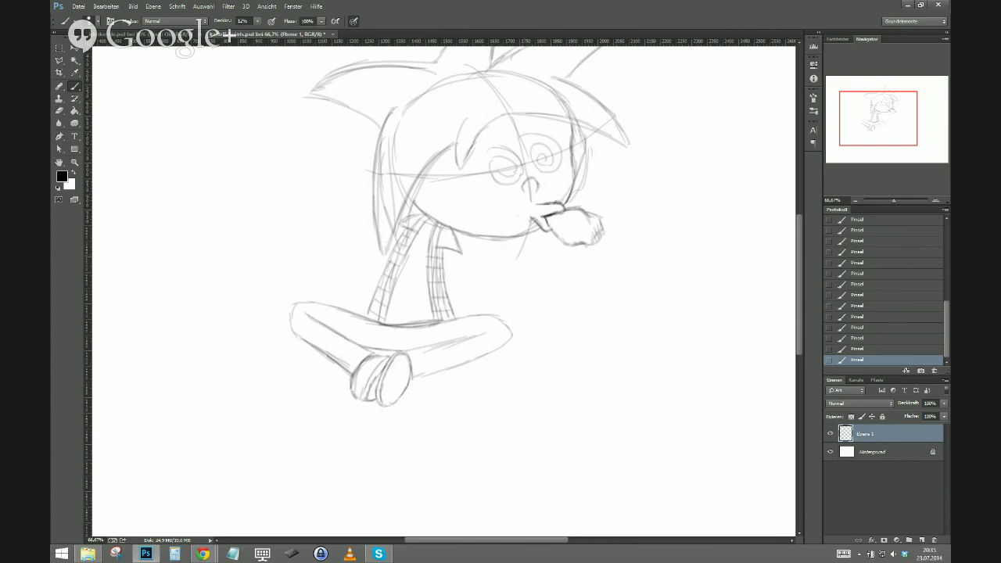
drag(409, 232, 375, 323)
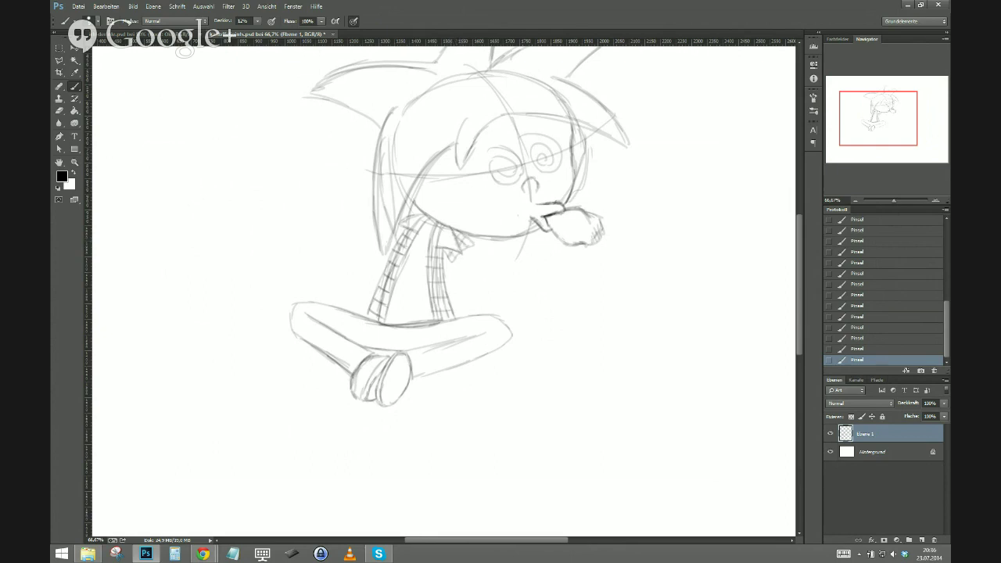
Sketch a bent arm from the sleeve to below the rounded shape and add a gripping hand with thumb and fingers.
mouse_move(469, 250)
mouse_down()
mouse_move(501, 271)
mouse_move(495, 285)
mouse_move(505, 274)
mouse_move(555, 271)
mouse_up()
drag(498, 286, 558, 285)
mouse_move(482, 323)
mouse_down()
mouse_move(324, 372)
mouse_move(297, 371)
mouse_up()
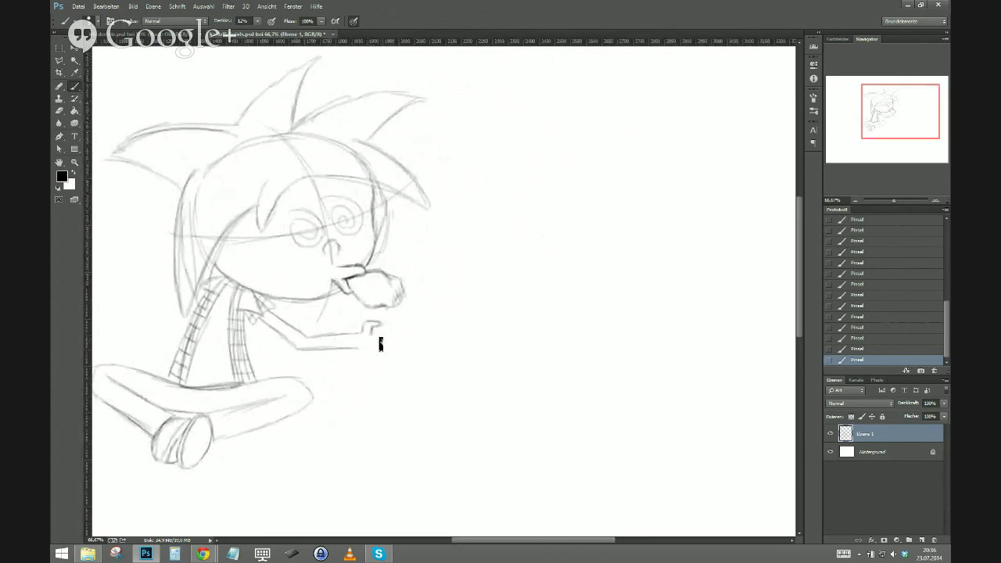
drag(371, 339, 375, 344)
drag(390, 324, 390, 333)
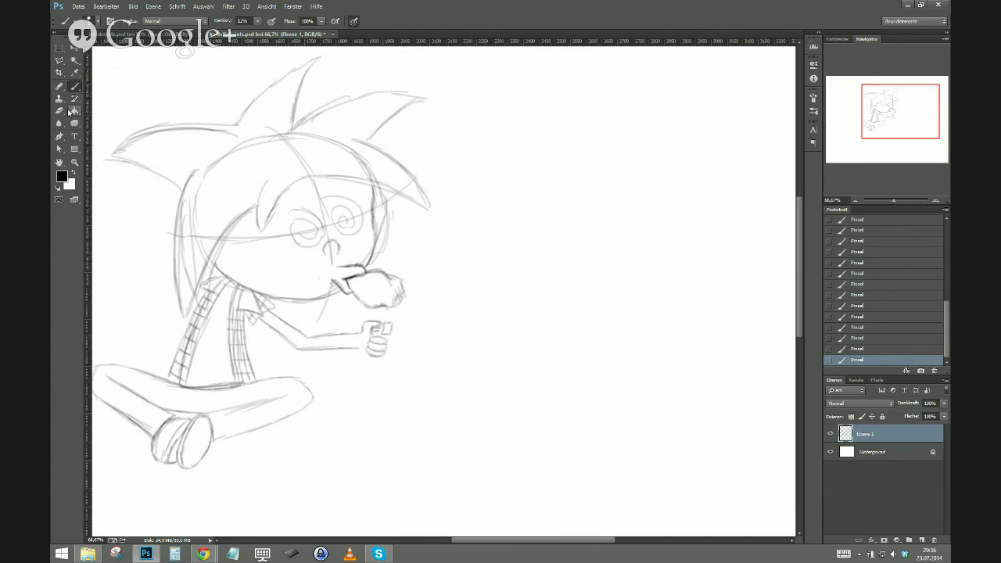
Erase the lower fingers of the gripping hand.
key(e)
mouse_move(381, 337)
mouse_down()
mouse_move(366, 337)
mouse_move(380, 345)
mouse_move(368, 354)
mouse_up()
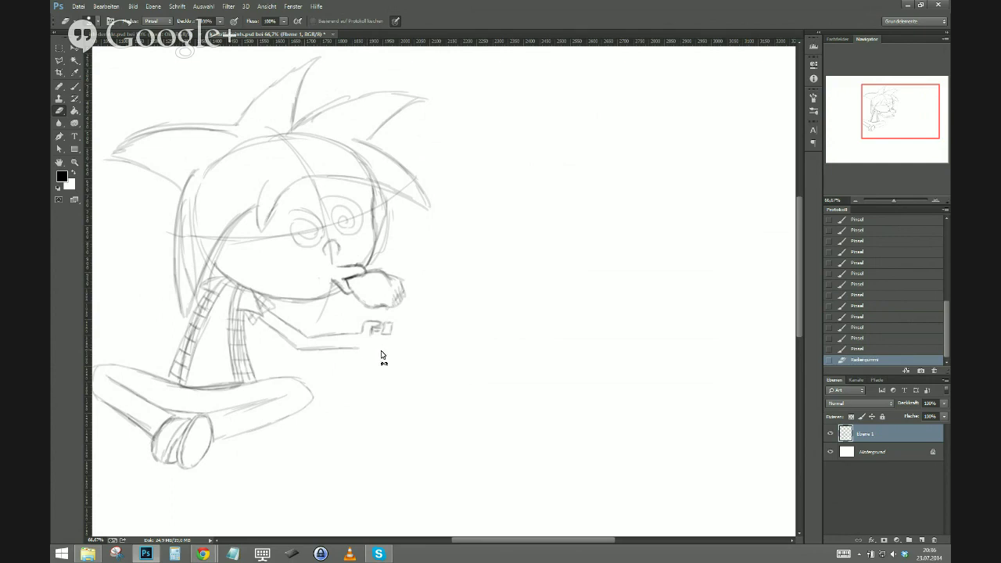
click(382, 354)
Redraw the curled fingers around the handle and extend a stick from the hand up to the rounded shape.
key(b)
mouse_move(381, 338)
mouse_down()
mouse_move(391, 345)
mouse_move(370, 347)
mouse_move(392, 342)
mouse_move(383, 340)
mouse_up()
drag(370, 340, 371, 344)
drag(372, 343, 390, 345)
mouse_move(376, 344)
mouse_down()
mouse_move(389, 344)
mouse_move(369, 342)
mouse_up()
drag(369, 342, 379, 352)
mouse_move(372, 349)
mouse_down()
mouse_move(387, 353)
mouse_move(370, 353)
mouse_up()
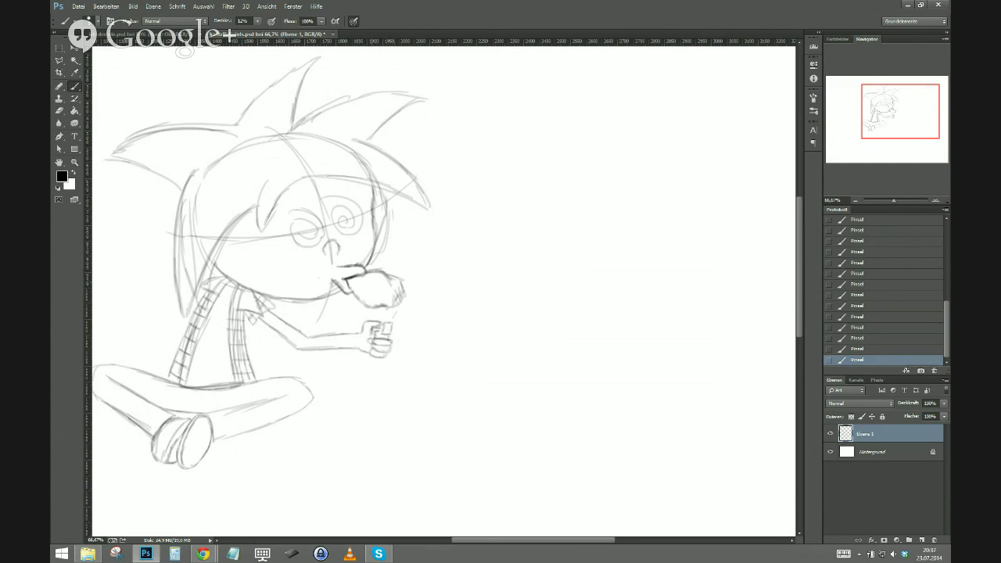
mouse_move(388, 307)
mouse_down()
mouse_move(388, 321)
mouse_move(397, 308)
mouse_up()
Sketch the other arm bent at the elbow behind the torso, with its hand resting on the knee.
drag(331, 445, 414, 431)
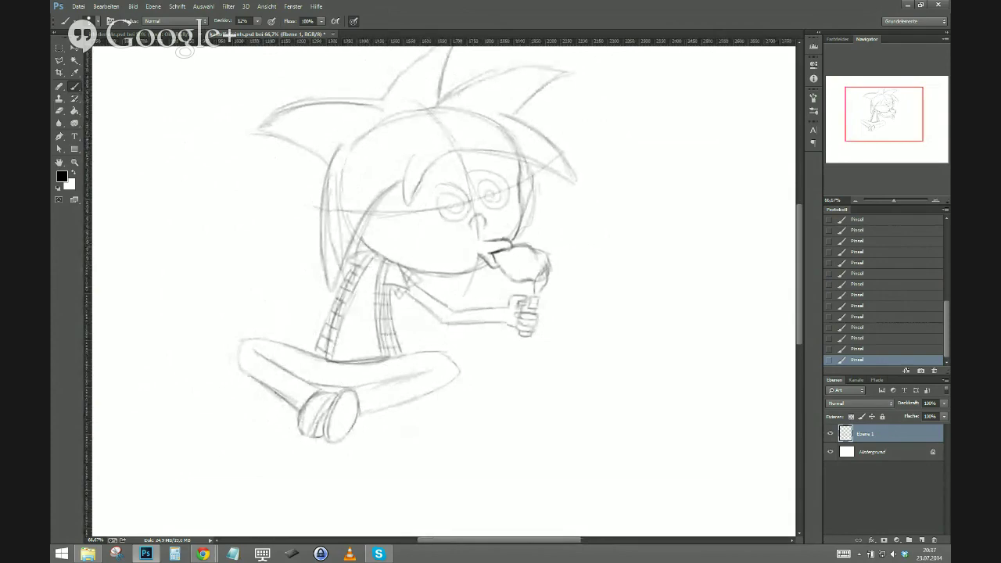
mouse_move(335, 275)
mouse_down()
mouse_move(349, 272)
mouse_move(333, 248)
mouse_move(259, 267)
mouse_move(291, 275)
mouse_move(252, 286)
mouse_move(251, 332)
mouse_up()
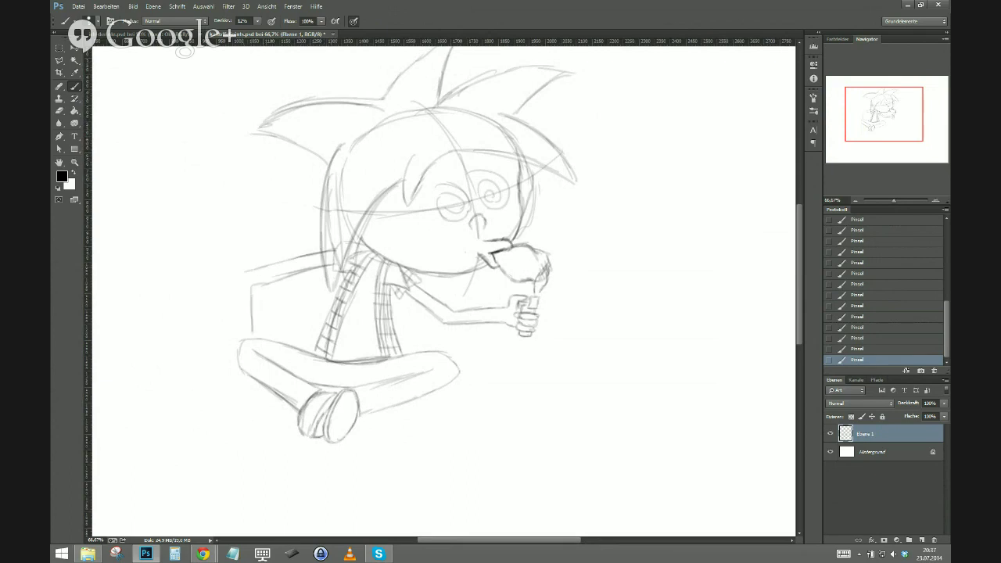
mouse_move(253, 269)
mouse_down()
mouse_move(234, 283)
mouse_move(238, 337)
mouse_up()
drag(239, 345, 234, 361)
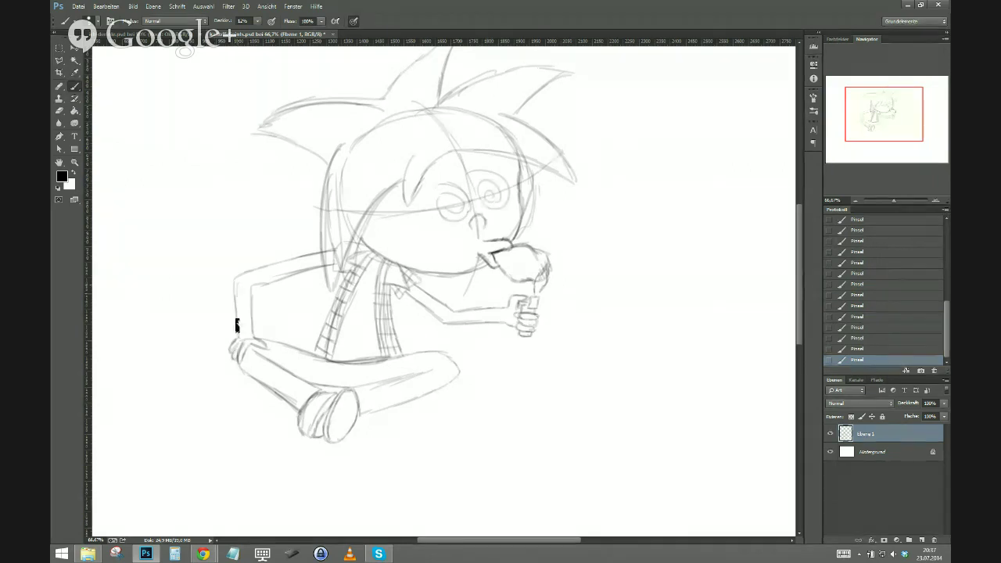
mouse_move(235, 336)
mouse_down()
mouse_move(236, 288)
mouse_move(249, 270)
mouse_up()
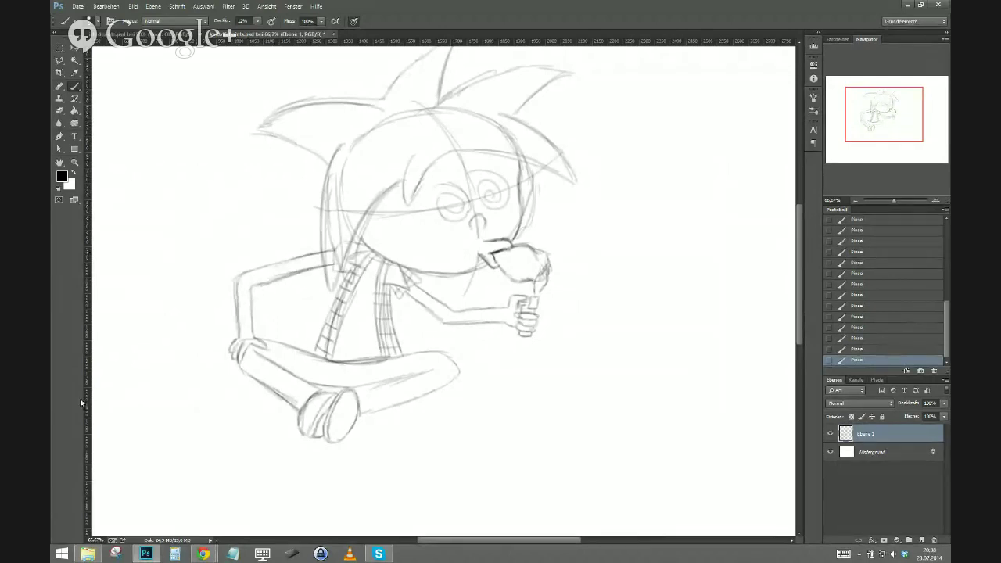
Select the forearm above the knee with the Polygonal Lasso, rotate it clockwise by about 6°, and shift it slightly towards the torso.
click(59, 59)
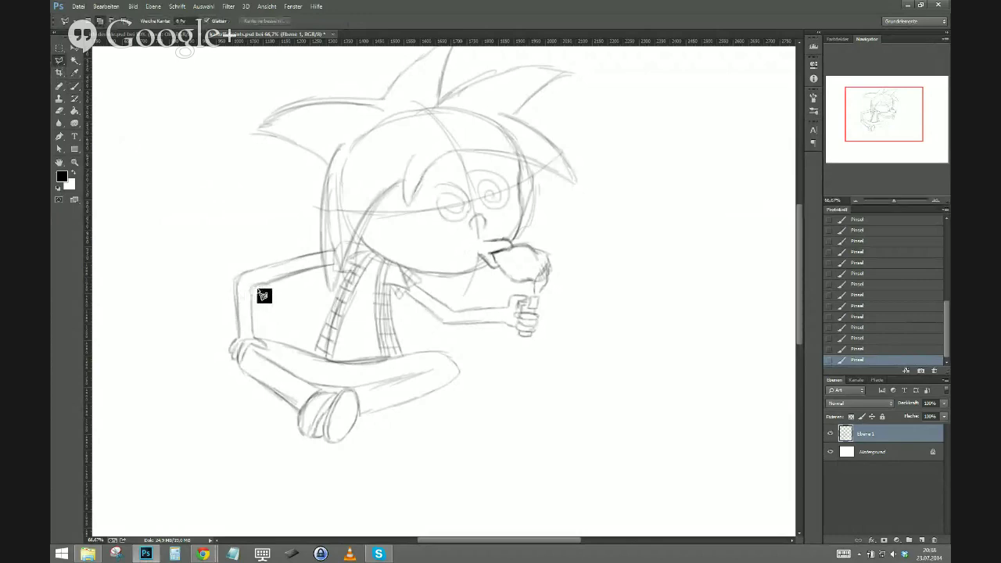
mouse_move(258, 290)
mouse_down()
mouse_move(230, 335)
mouse_move(265, 335)
mouse_move(265, 301)
mouse_up()
click(264, 301)
click(255, 287)
click(59, 48)
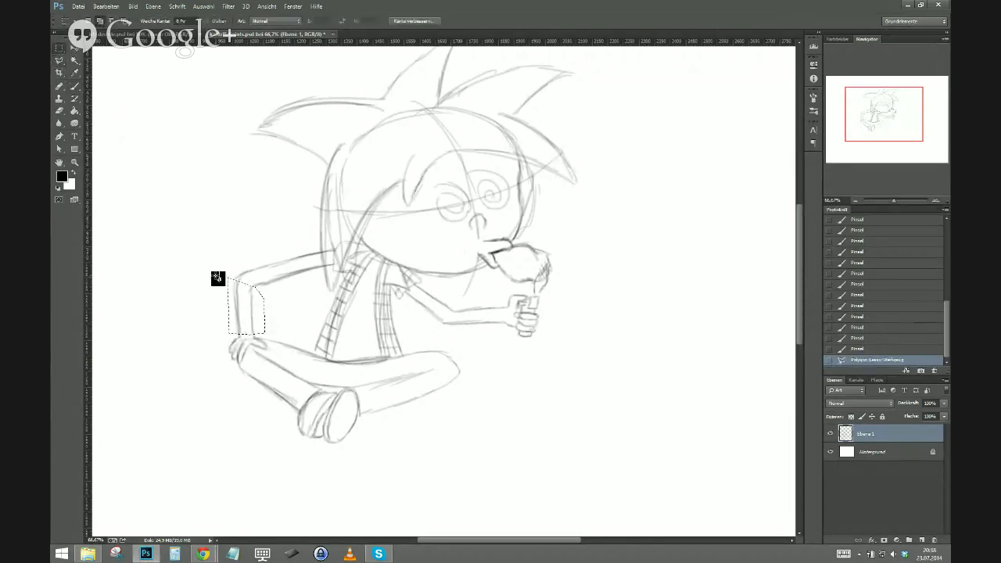
key(ctrl+t)
drag(232, 273, 223, 270)
drag(237, 324, 242, 326)
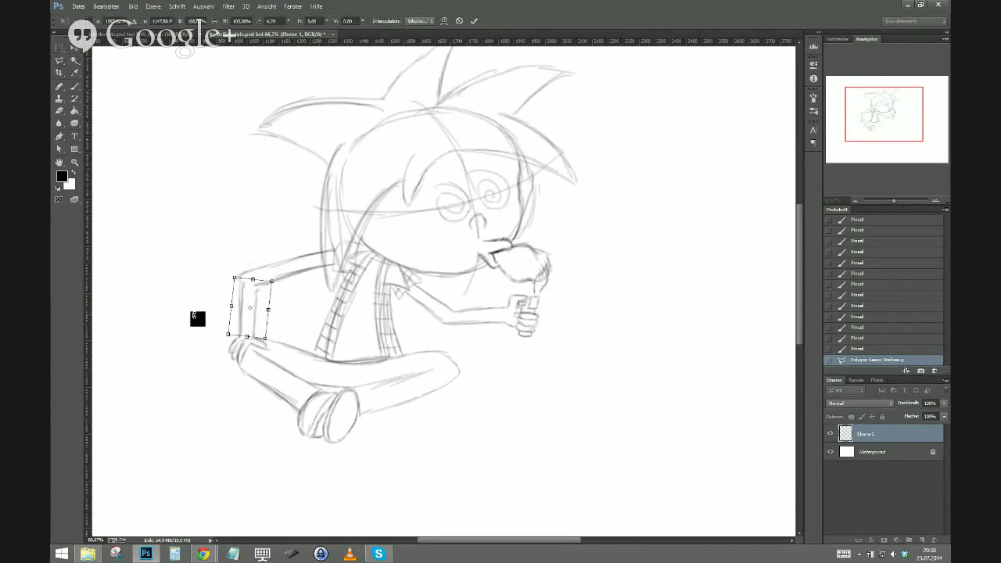
click(473, 21)
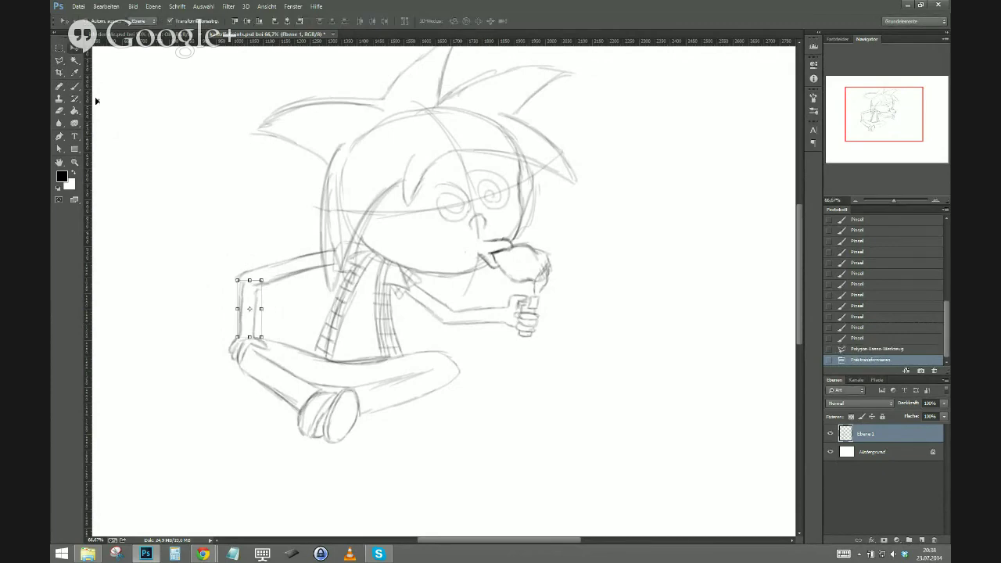
Erase the old angular elbow lines above the rotated forearm and deselect.
click(59, 110)
drag(235, 277, 210, 289)
key(ctrl+d)
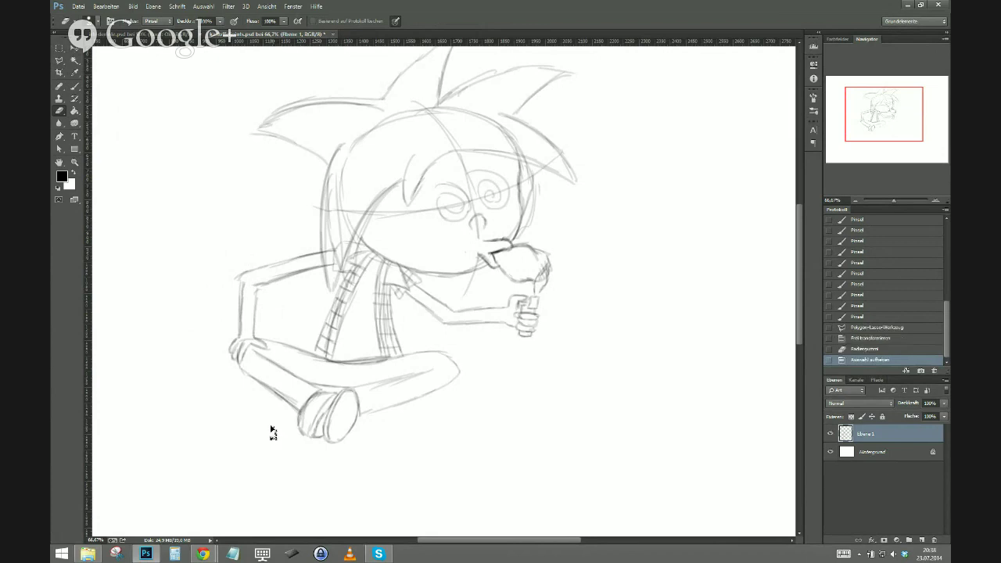
drag(245, 272, 263, 277)
click(264, 281)
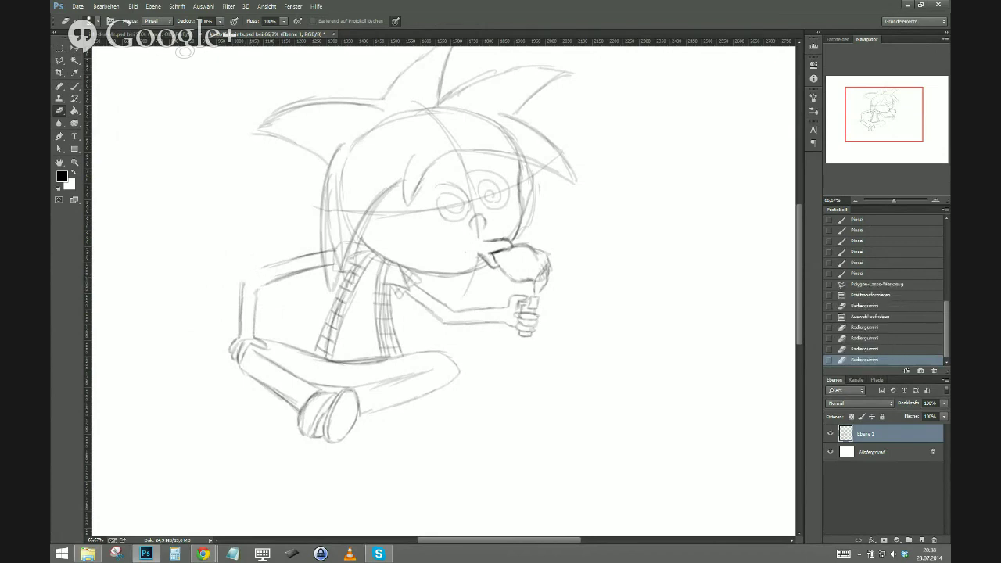
Redraw the elbow as a rounded bend joining the upper arm to the rotated forearm.
key(b)
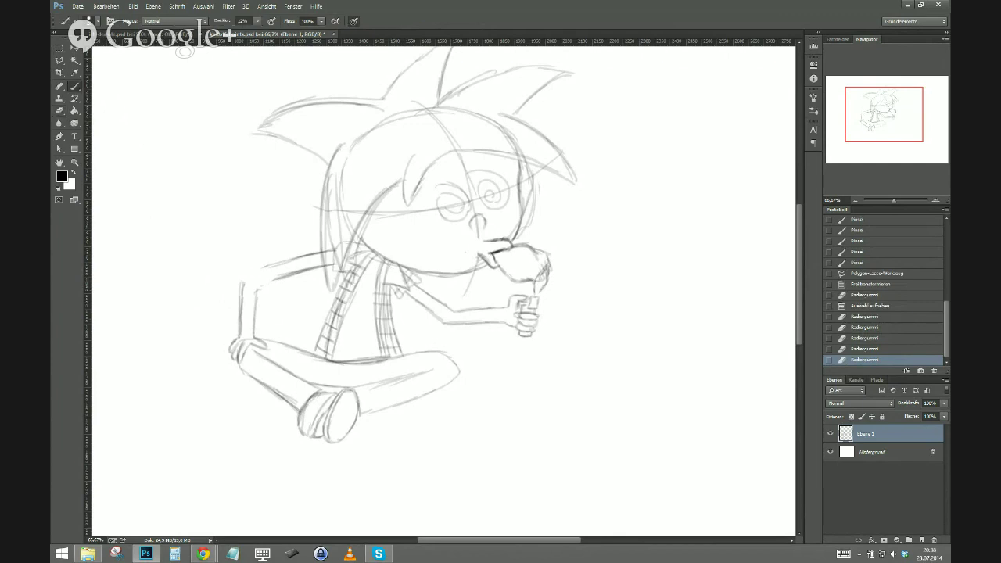
mouse_move(261, 286)
mouse_down()
mouse_move(254, 324)
mouse_move(243, 284)
mouse_move(240, 296)
mouse_move(284, 262)
mouse_move(258, 270)
mouse_up()
drag(261, 284, 290, 275)
drag(290, 274, 268, 282)
drag(267, 282, 283, 276)
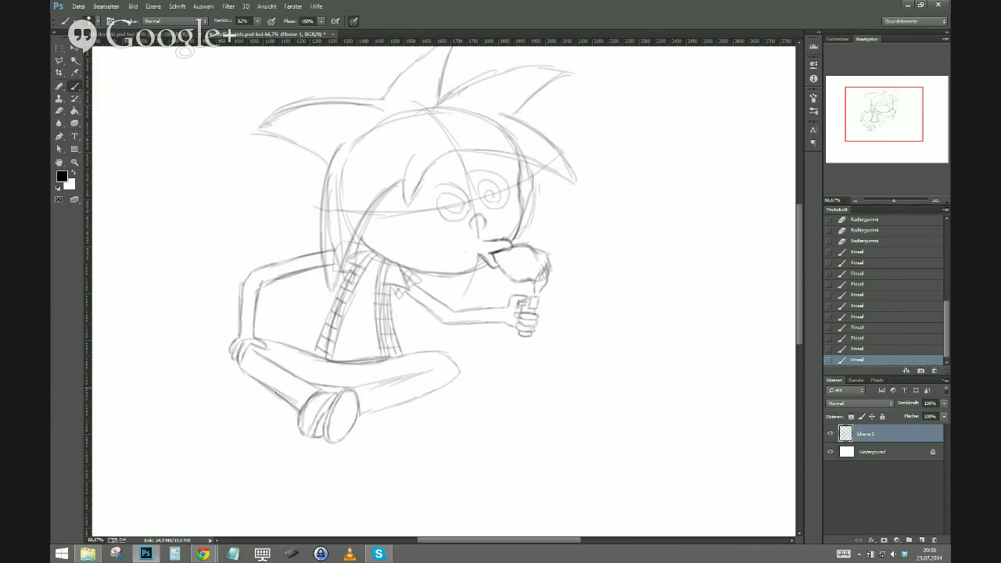
Sketch a small mushroom on the ground beside the knee and add little spots to the rounded treat at the mouth.
drag(508, 392, 491, 394)
mouse_move(491, 393)
mouse_down()
mouse_move(509, 389)
mouse_move(511, 402)
mouse_up()
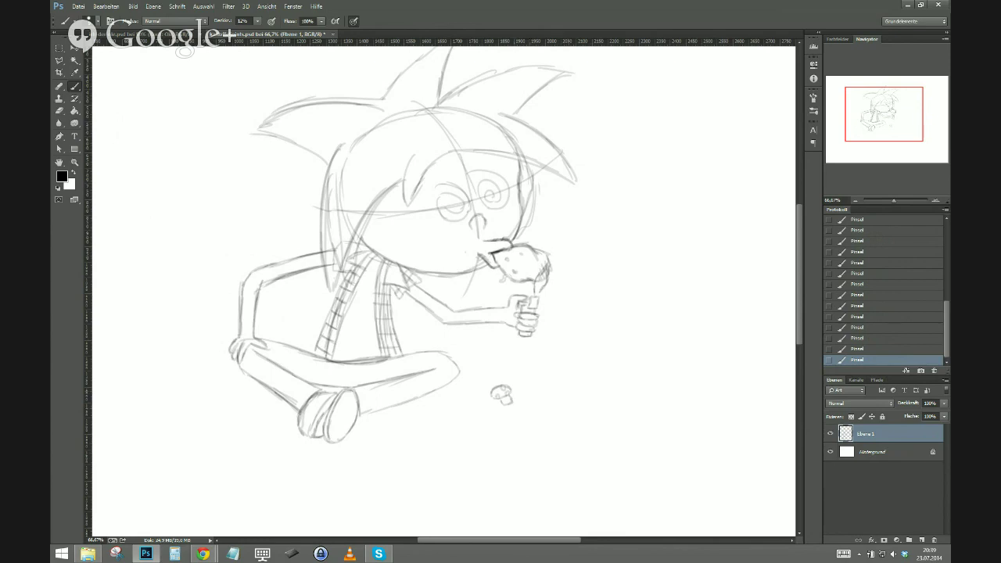
Sketch two more small mushrooms on the ground beside the first one and a light horizon line behind the seated character.
drag(533, 391, 538, 392)
mouse_move(546, 415)
mouse_down()
mouse_move(536, 425)
mouse_move(548, 430)
mouse_up()
drag(544, 419, 541, 424)
drag(703, 359, 447, 349)
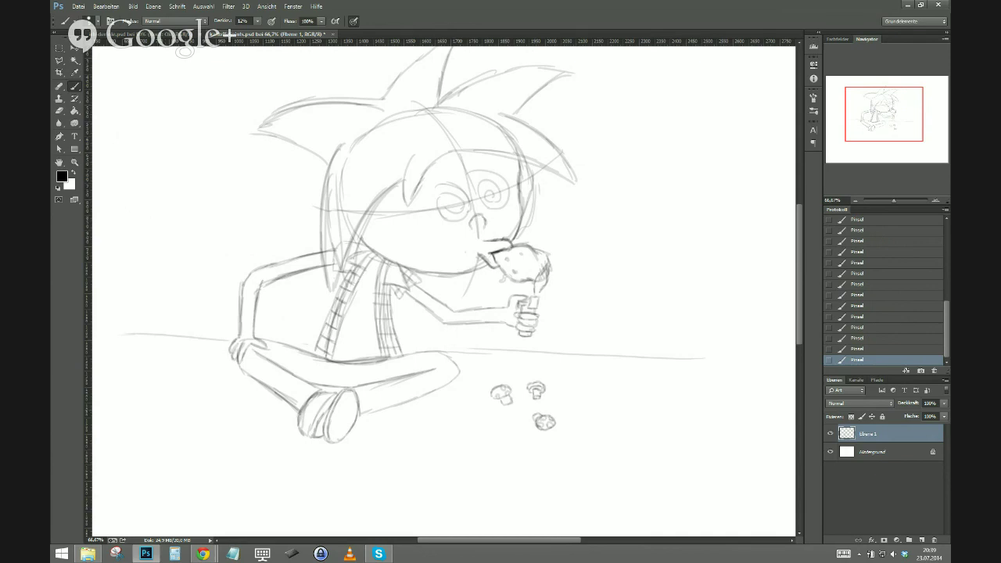
On a new layer with the brush opacity at 100%, ink the forehead fringe and the pointed lock at its front in black.
click(921, 539)
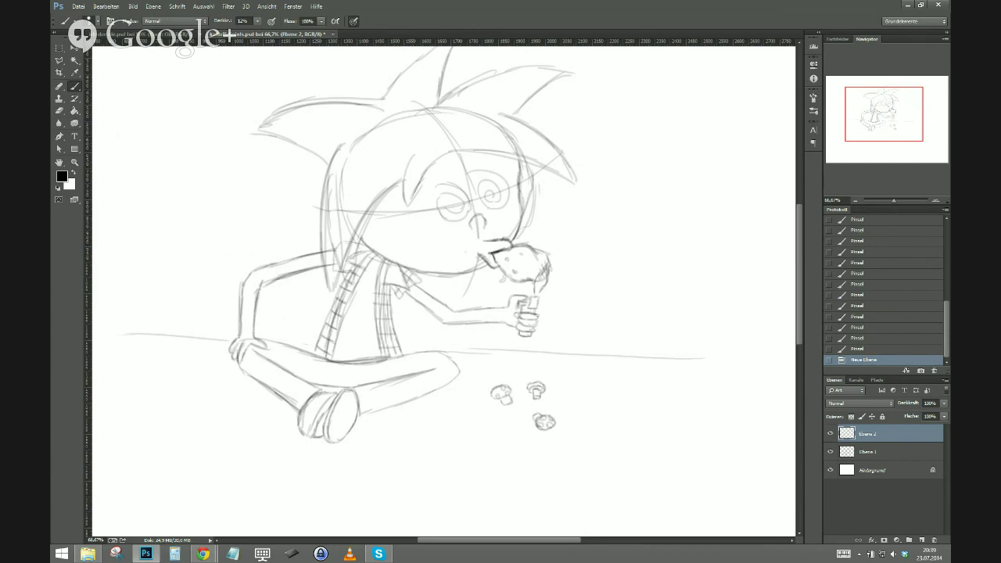
click(257, 21)
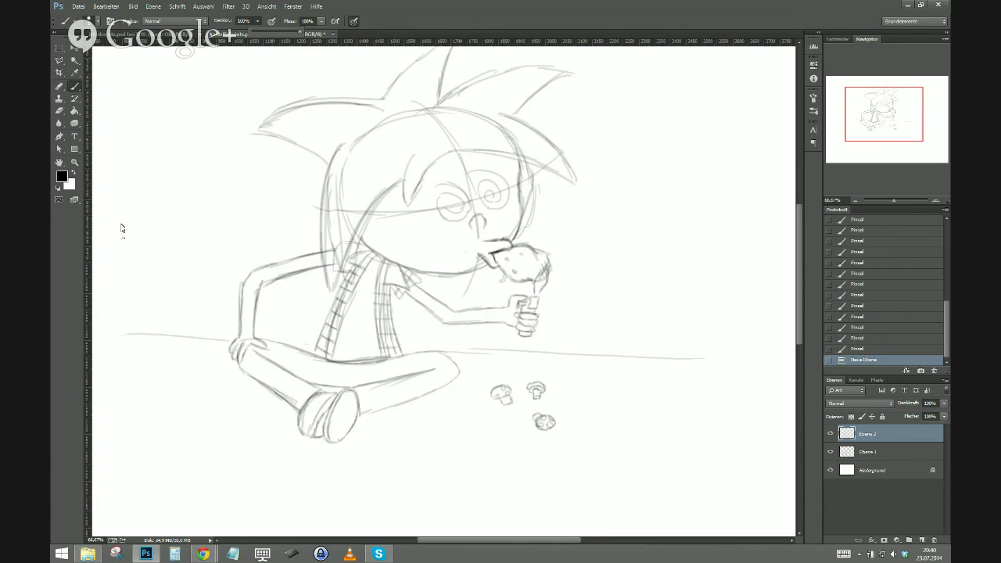
key(ctrl+plus)
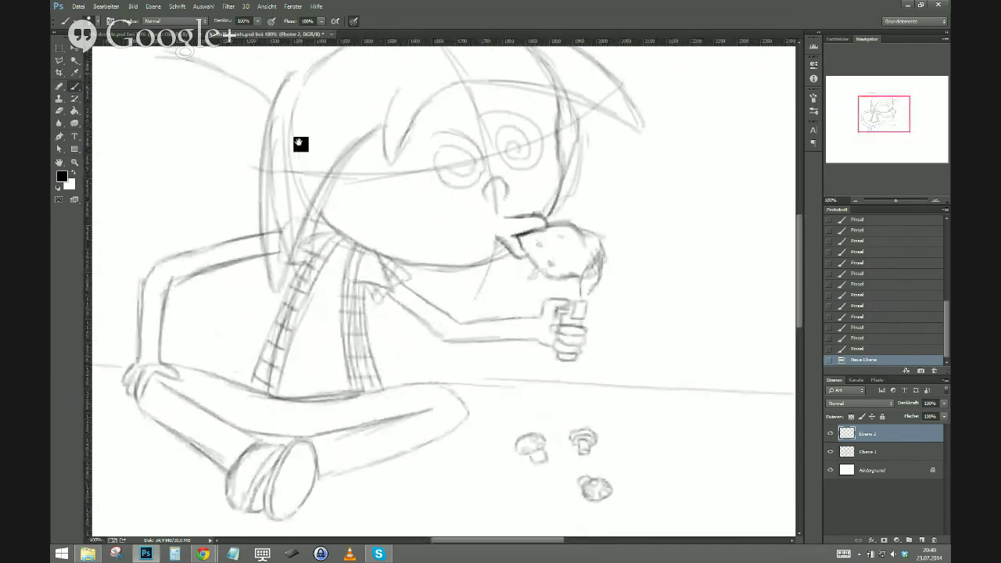
drag(297, 143, 283, 311)
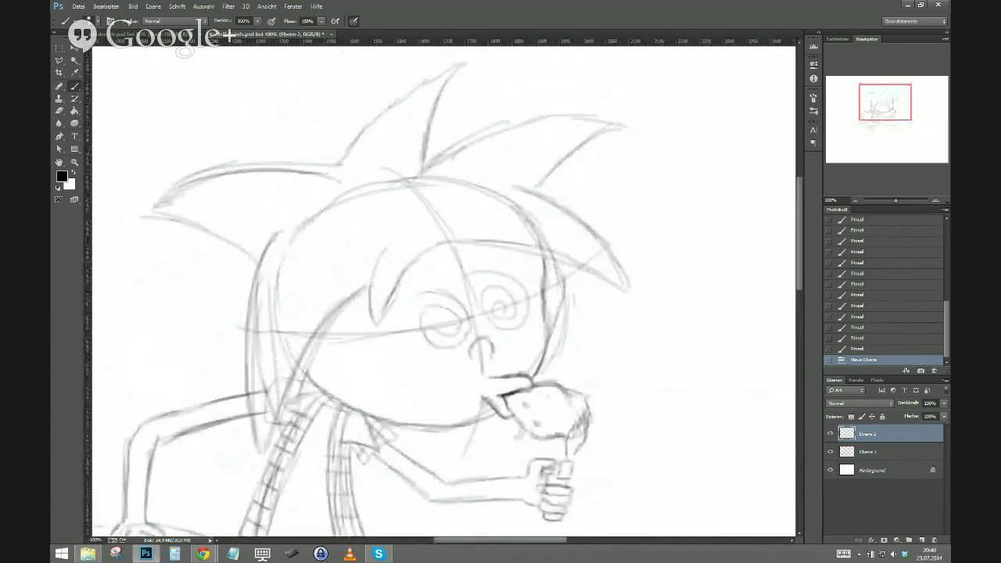
key(ctrl+plus)
key(ctrl+plus)
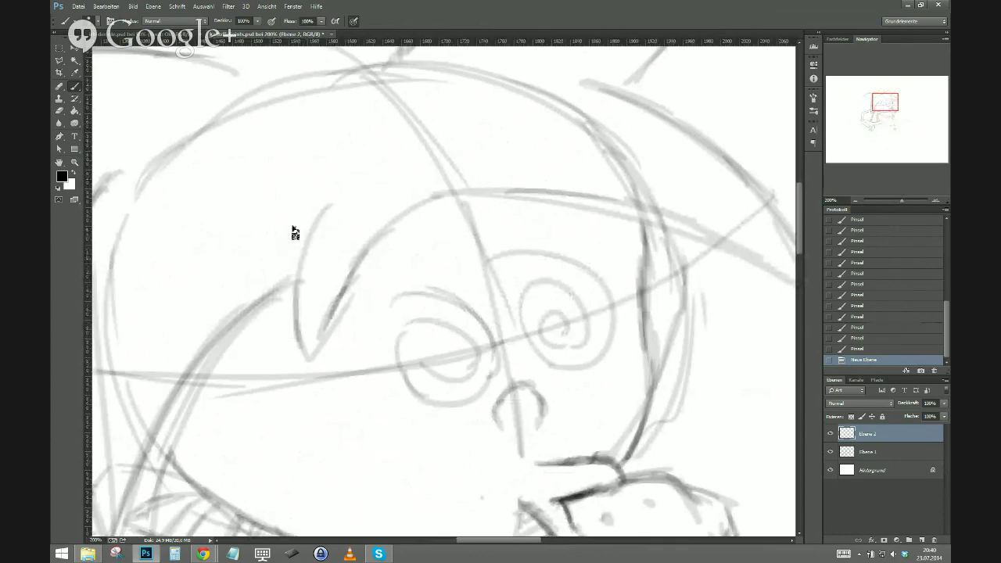
mouse_move(326, 203)
mouse_down()
mouse_move(292, 305)
mouse_move(305, 359)
mouse_move(373, 257)
mouse_move(456, 193)
mouse_up()
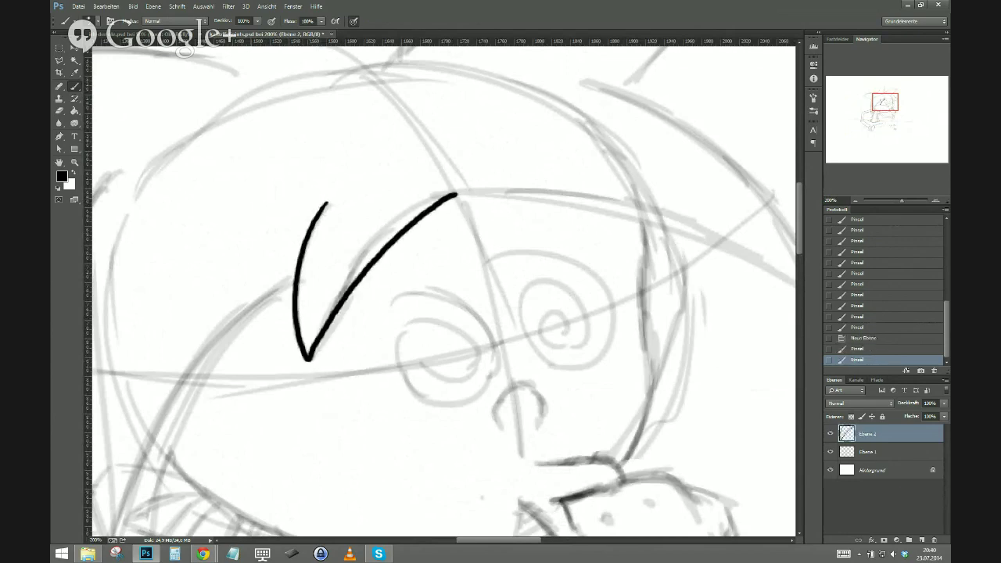
mouse_move(485, 323)
mouse_down()
mouse_move(329, 349)
mouse_move(233, 396)
mouse_up()
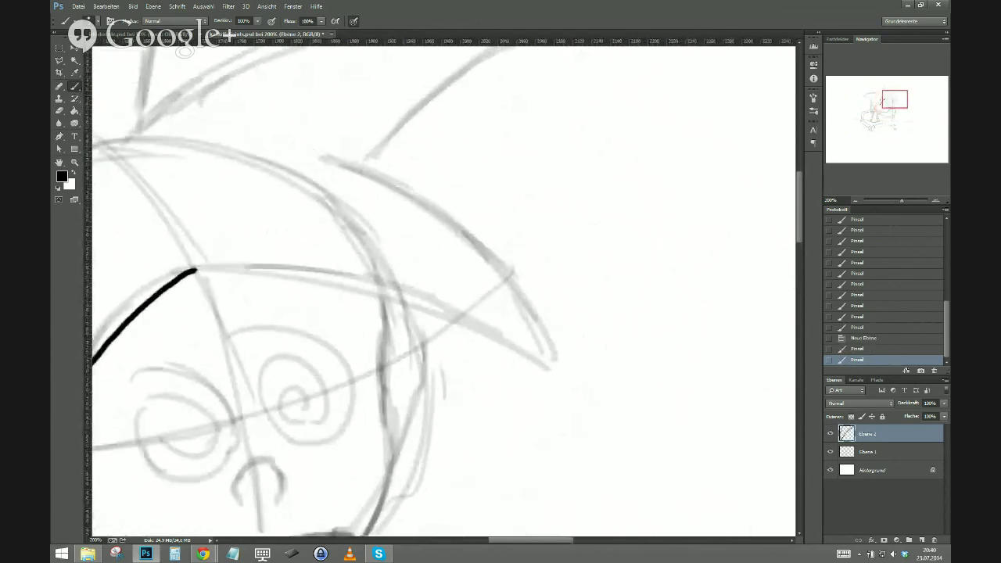
mouse_move(195, 270)
mouse_down()
mouse_move(302, 278)
mouse_move(442, 314)
mouse_move(546, 372)
mouse_move(429, 214)
mouse_move(324, 156)
mouse_up()
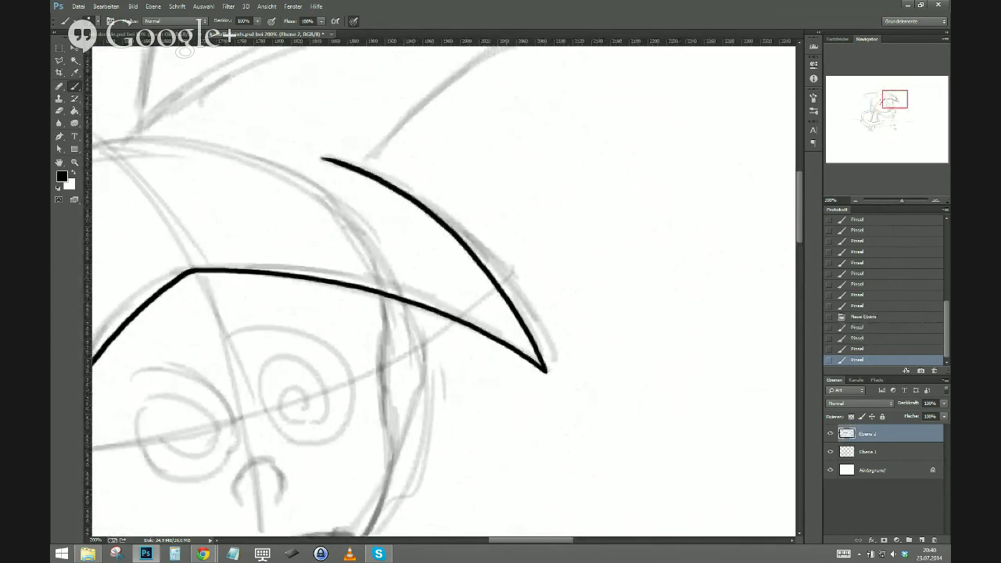
Ink the hair spike above the front lock and erase the stray line end where the two meet.
mouse_move(193, 322)
mouse_down()
mouse_move(230, 386)
mouse_move(232, 460)
mouse_up()
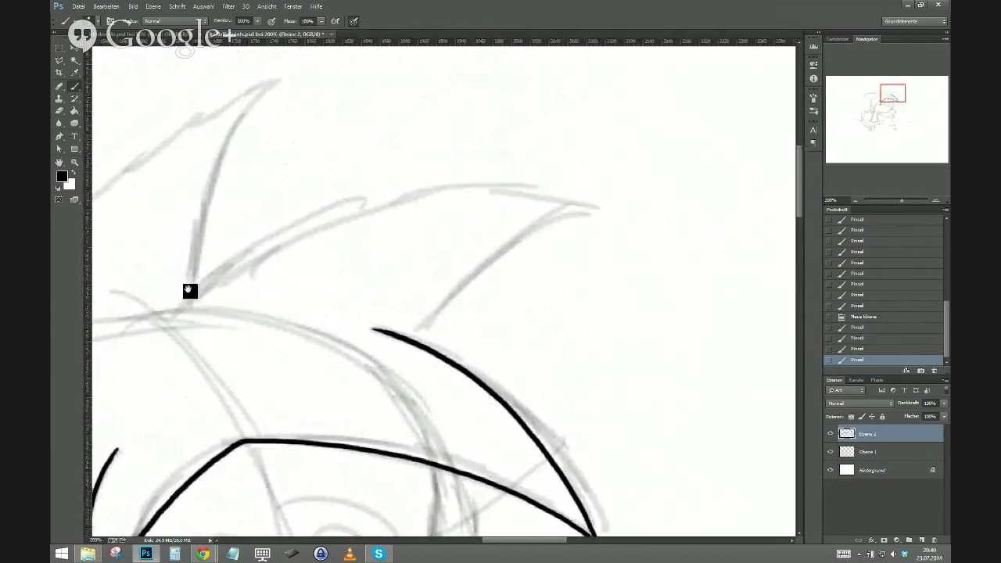
mouse_move(174, 312)
mouse_down()
mouse_move(280, 250)
mouse_move(366, 221)
mouse_move(461, 205)
mouse_move(573, 207)
mouse_move(498, 252)
mouse_move(412, 341)
mouse_up()
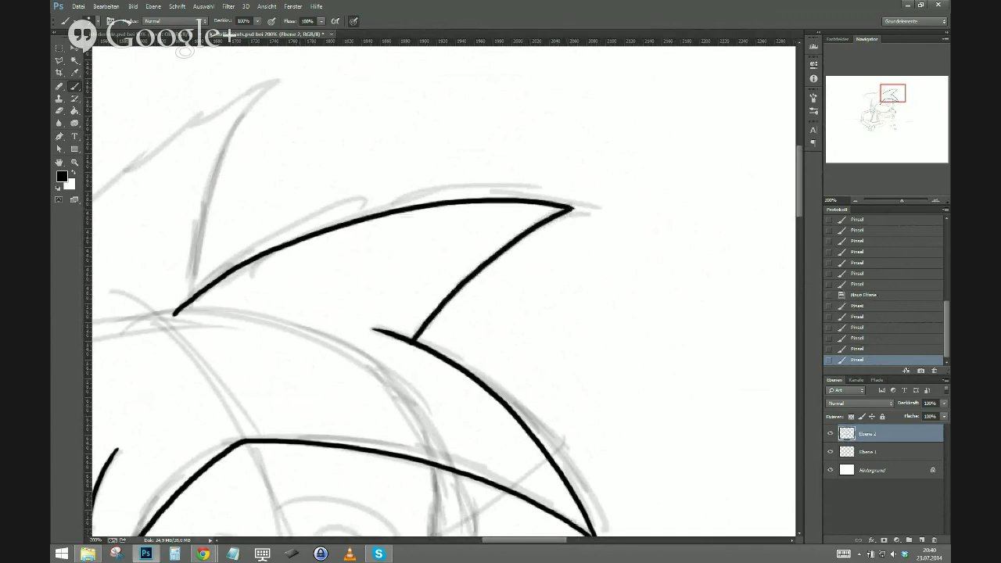
click(59, 111)
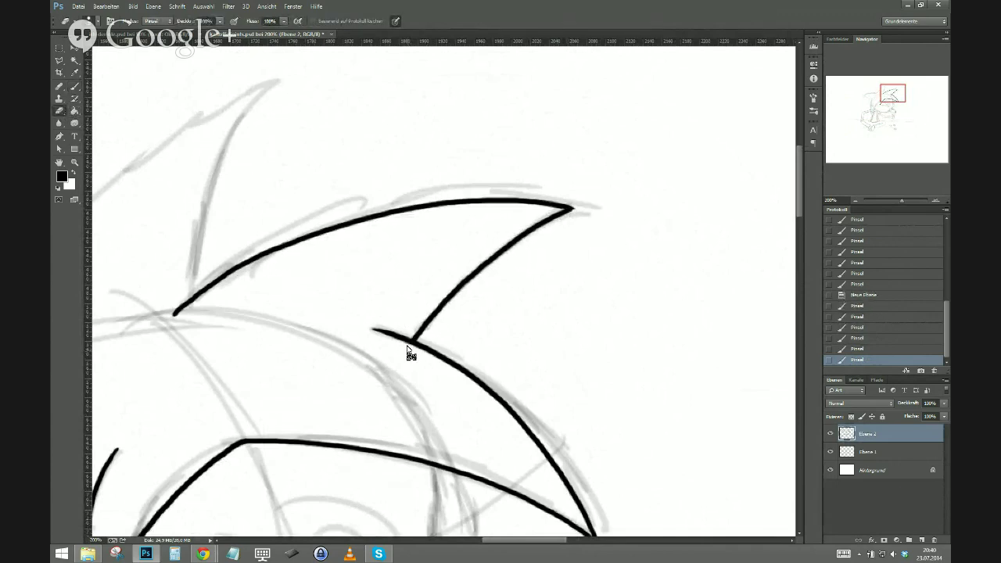
drag(413, 351, 416, 355)
key(b)
Ink the upright spike on the crown and the long spike at the back of the head, redrawing the latter's upper edge.
mouse_move(185, 414)
mouse_down()
mouse_move(407, 398)
mouse_move(475, 402)
mouse_move(510, 419)
mouse_up()
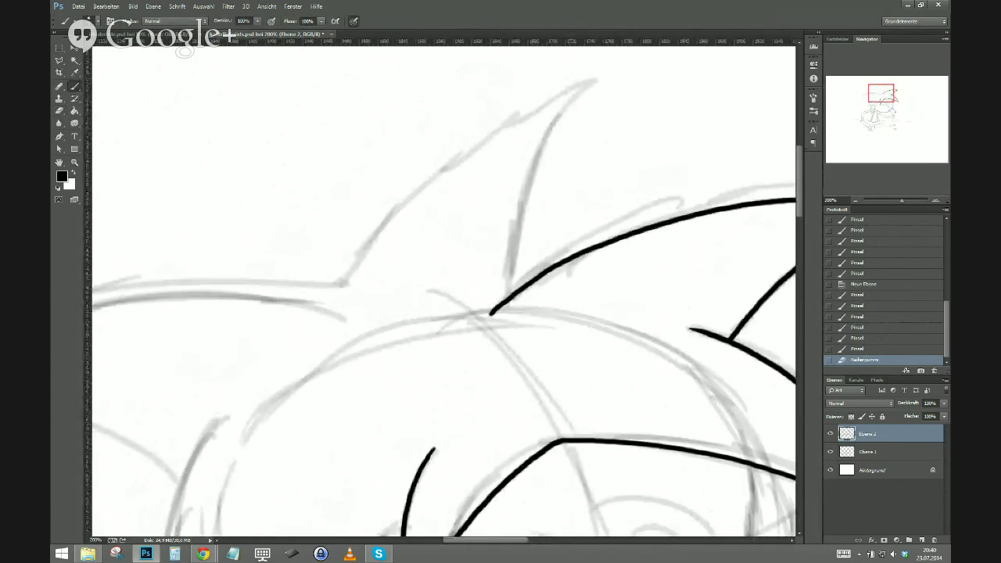
mouse_move(339, 285)
mouse_down()
mouse_move(399, 201)
mouse_move(567, 85)
mouse_move(596, 79)
mouse_move(574, 100)
mouse_move(514, 235)
mouse_move(508, 290)
mouse_up()
drag(235, 463, 394, 386)
drag(306, 438, 333, 414)
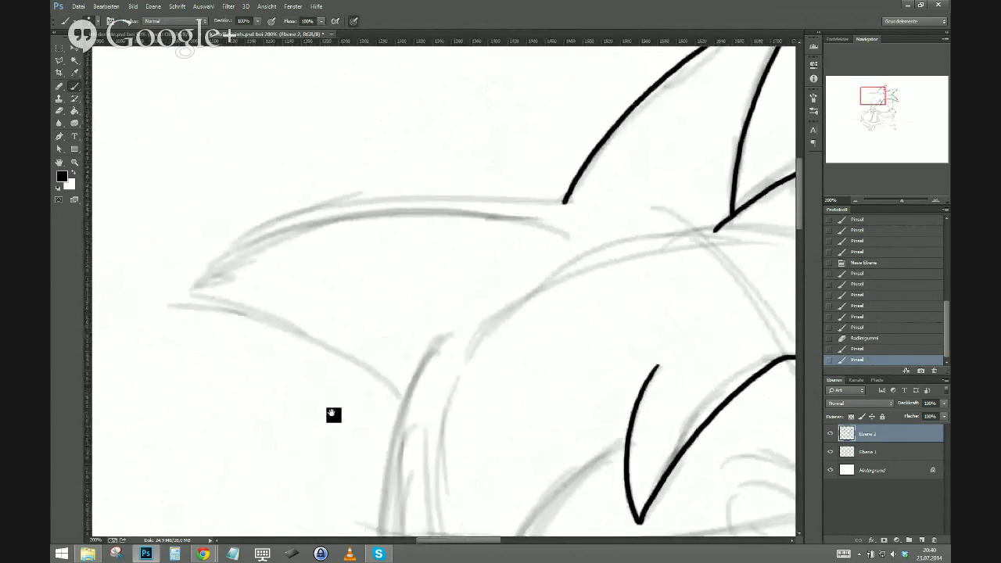
mouse_move(404, 400)
mouse_down()
mouse_move(329, 347)
mouse_move(215, 311)
mouse_move(169, 309)
mouse_move(273, 230)
mouse_move(349, 203)
mouse_move(418, 192)
mouse_move(573, 207)
mouse_up()
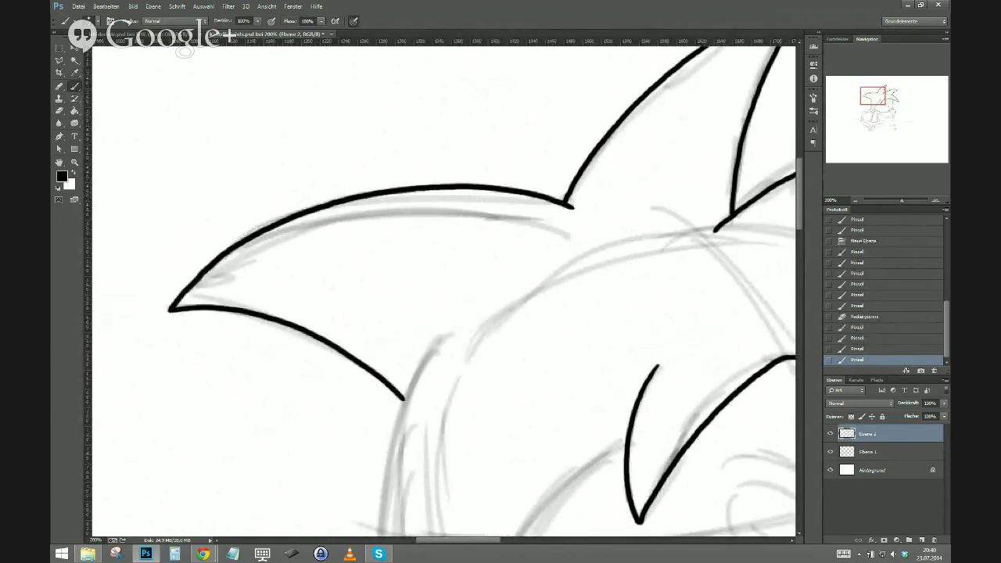
key(ctrl+z)
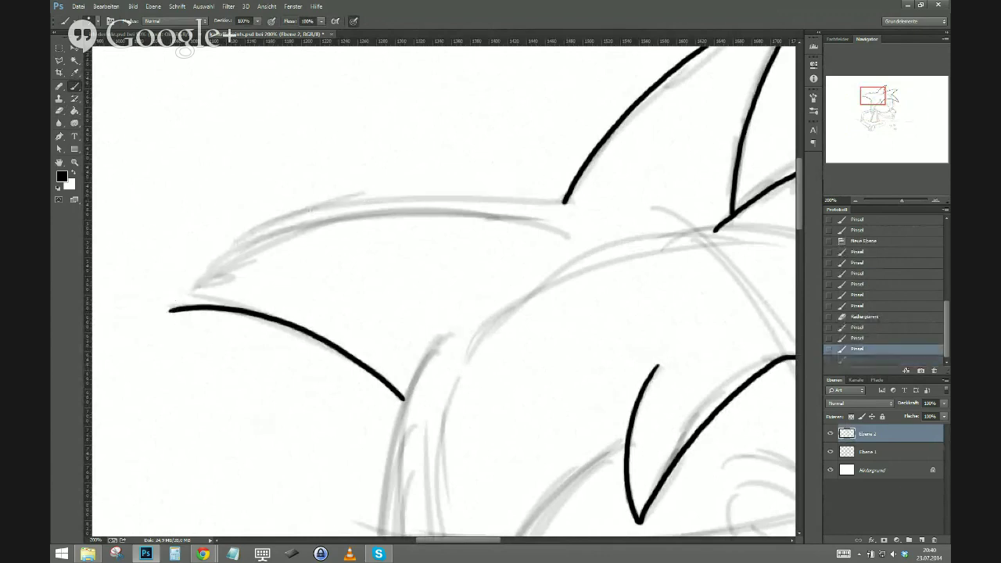
mouse_move(175, 308)
mouse_down()
mouse_move(259, 246)
mouse_move(329, 221)
mouse_move(460, 201)
mouse_move(574, 203)
mouse_up()
key(ctrl+z)
mouse_move(169, 311)
mouse_down()
mouse_move(252, 243)
mouse_move(351, 207)
mouse_move(485, 195)
mouse_move(576, 205)
mouse_up()
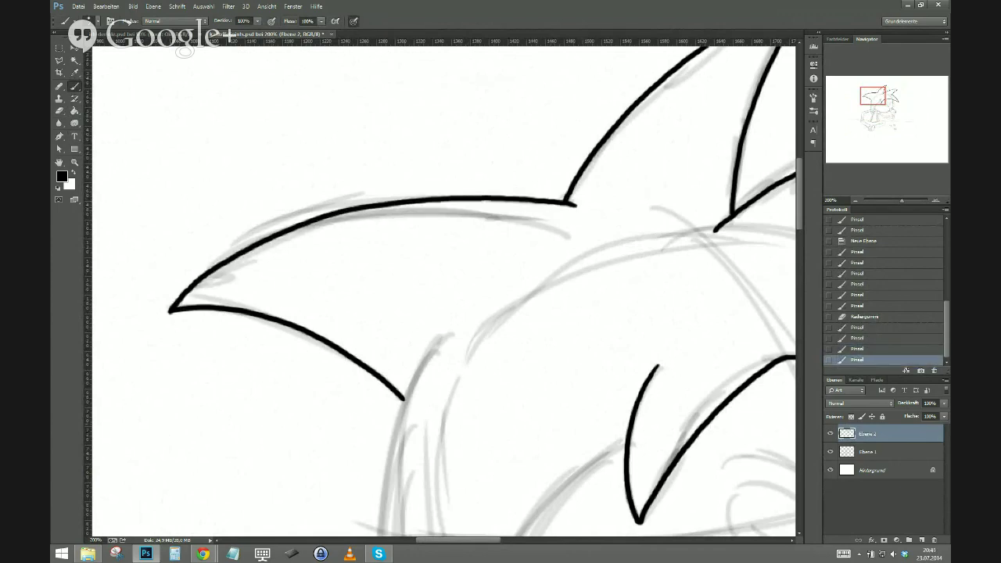
Ink both edges of the long side lock hanging beside the face down to its tip at the shoulder.
drag(346, 474, 329, 240)
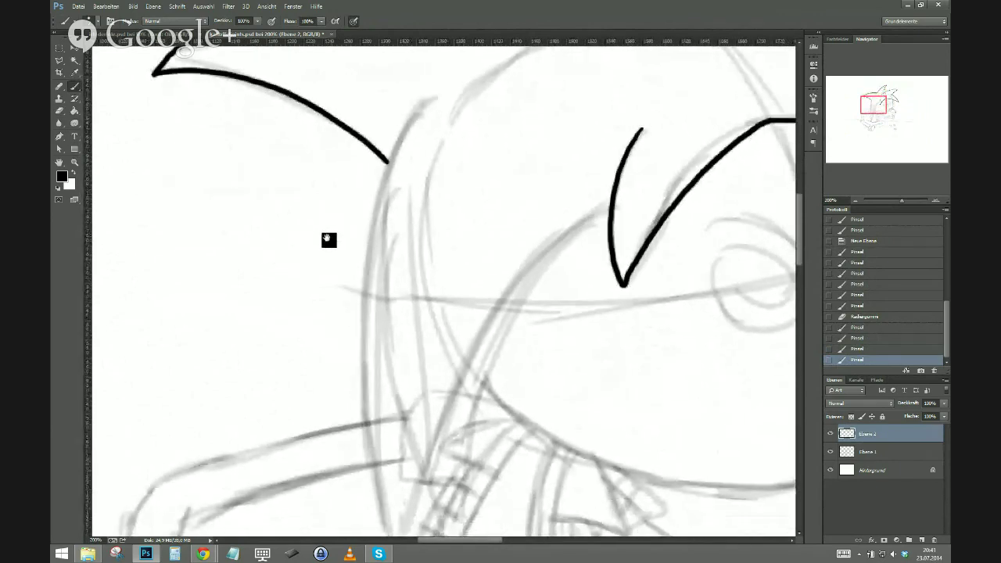
drag(304, 364, 313, 326)
mouse_move(435, 62)
mouse_down()
mouse_move(402, 118)
mouse_move(375, 262)
mouse_move(377, 389)
mouse_move(406, 493)
mouse_up()
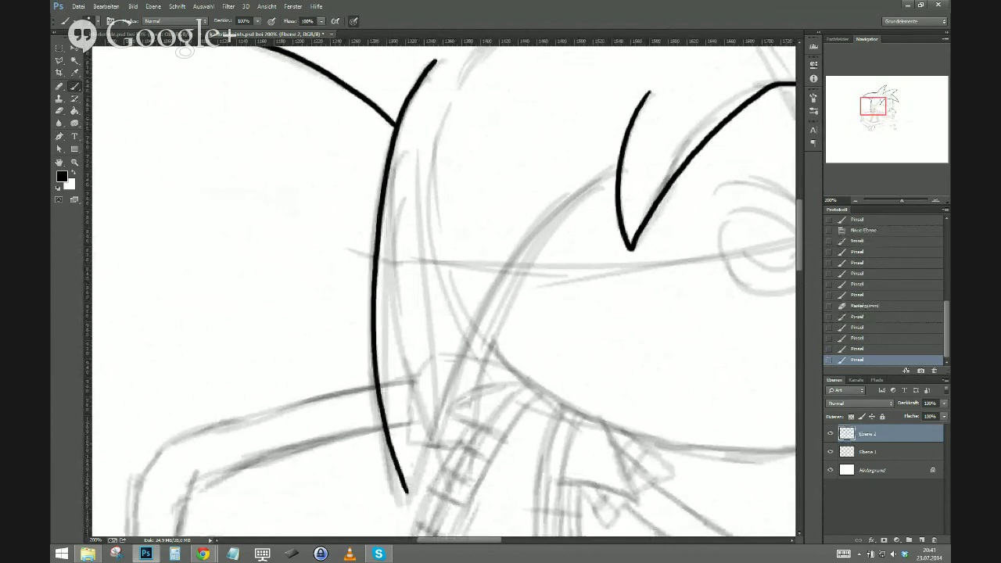
key(ctrl+z)
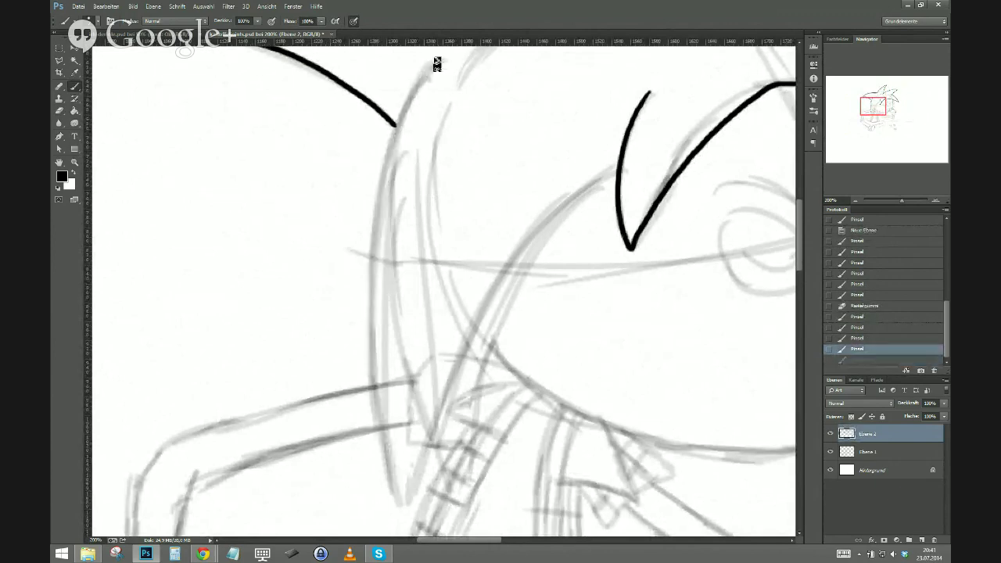
drag(436, 65, 391, 123)
key(ctrl+z)
mouse_move(436, 62)
mouse_down()
mouse_move(383, 165)
mouse_move(370, 261)
mouse_move(371, 358)
mouse_move(403, 496)
mouse_up()
mouse_move(616, 169)
mouse_down()
mouse_move(513, 286)
mouse_move(407, 497)
mouse_up()
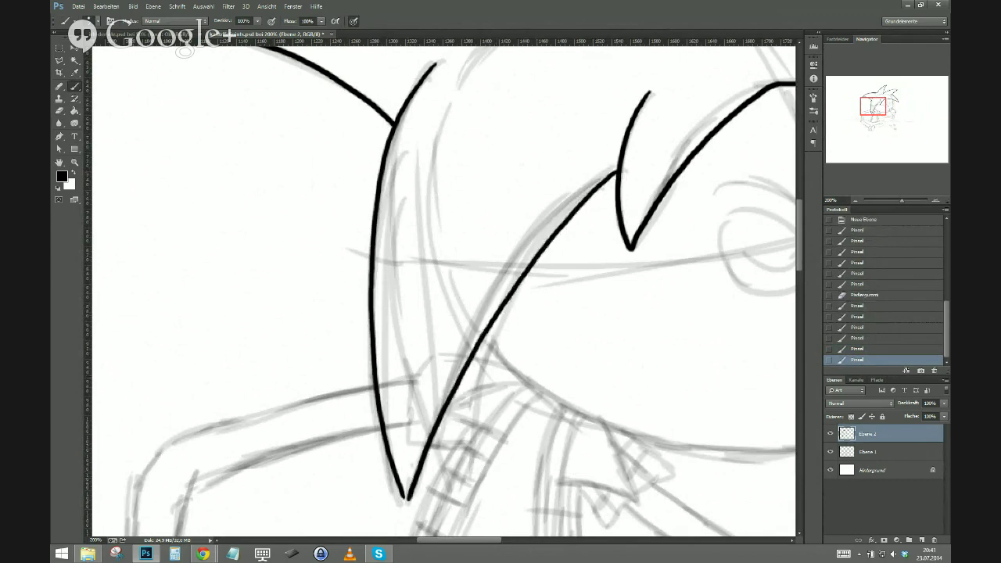
click(405, 498)
Ink the front edge of the treat at the mouth, including the small drip hanging from it.
drag(462, 466, 192, 442)
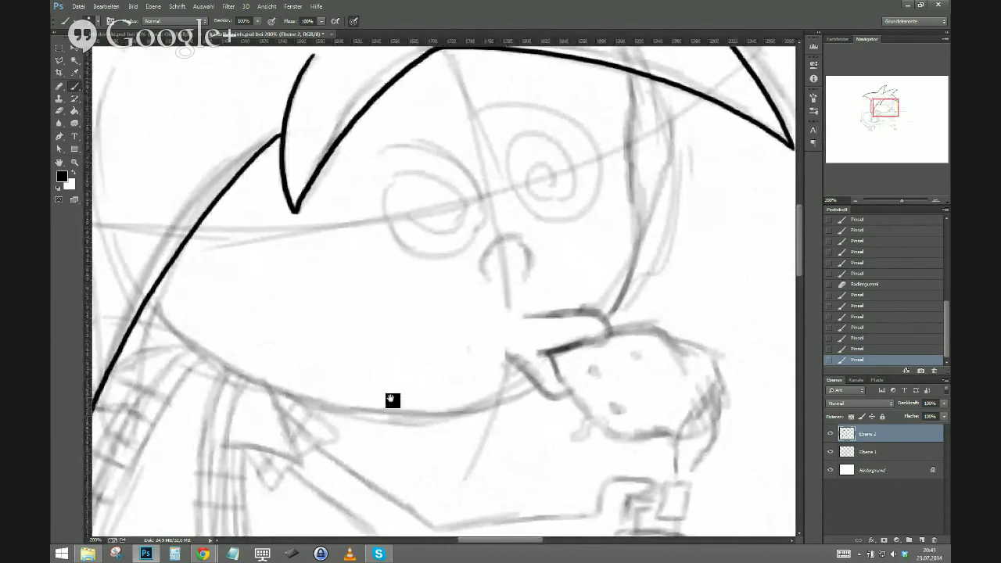
drag(384, 404, 315, 404)
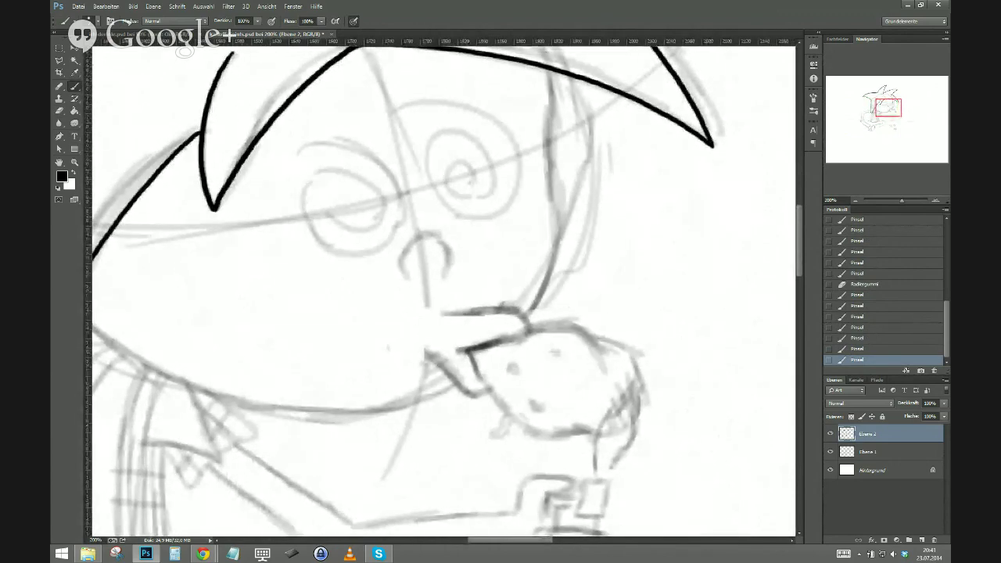
mouse_move(512, 334)
mouse_down()
mouse_move(459, 350)
mouse_move(504, 414)
mouse_move(494, 436)
mouse_move(512, 422)
mouse_up()
click(477, 393)
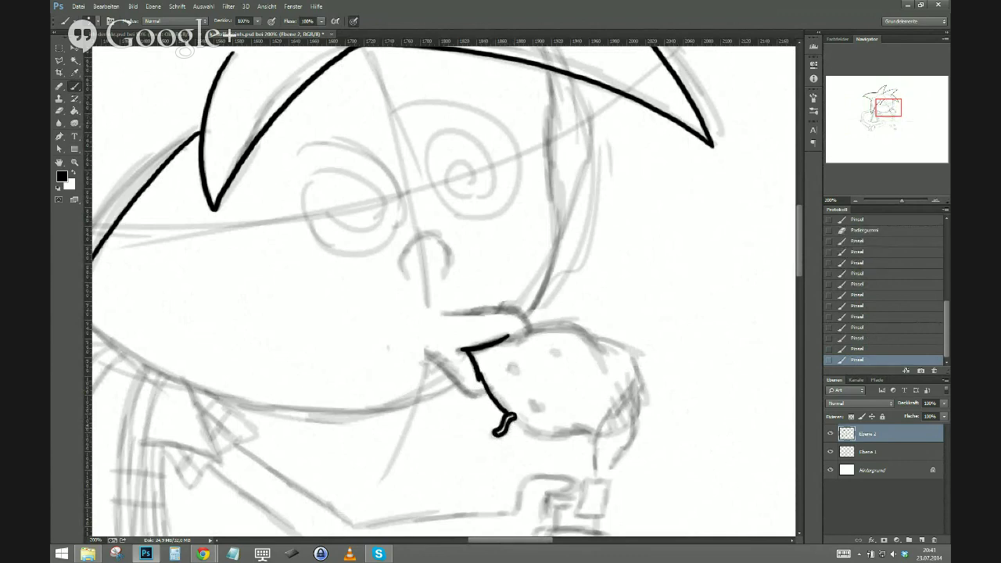
drag(495, 425, 500, 430)
key(space)
key(ctrl+alt+z)
key(ctrl+alt+z)
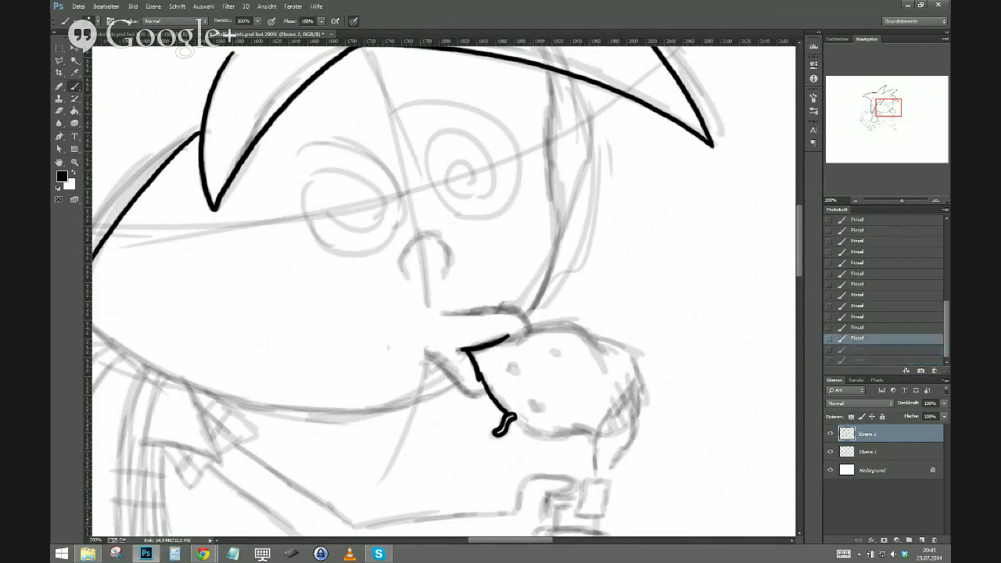
Ink the underside, far side and bulging upper contour of the treat following the sketch.
mouse_move(509, 421)
mouse_down()
mouse_move(555, 439)
mouse_move(594, 436)
mouse_up()
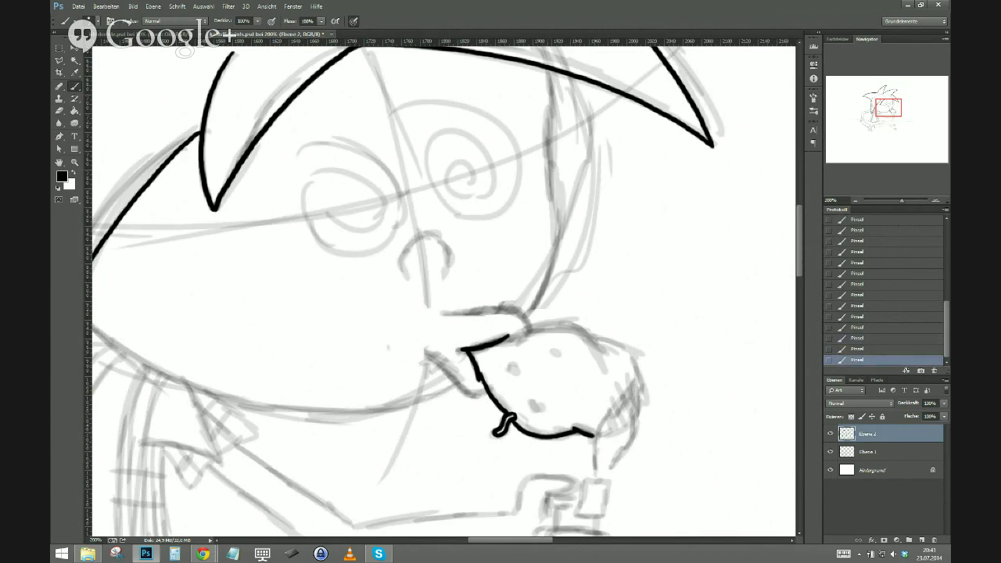
mouse_move(639, 408)
mouse_down()
mouse_move(642, 373)
mouse_move(619, 348)
mouse_move(540, 327)
mouse_move(507, 339)
mouse_up()
key(ctrl+z)
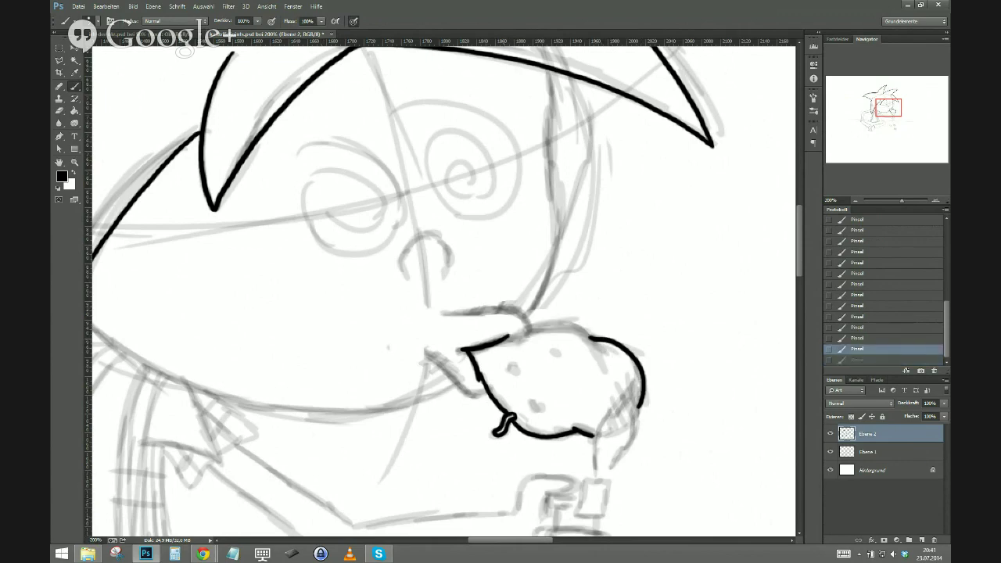
mouse_move(525, 331)
mouse_down()
mouse_move(583, 327)
mouse_move(594, 344)
mouse_up()
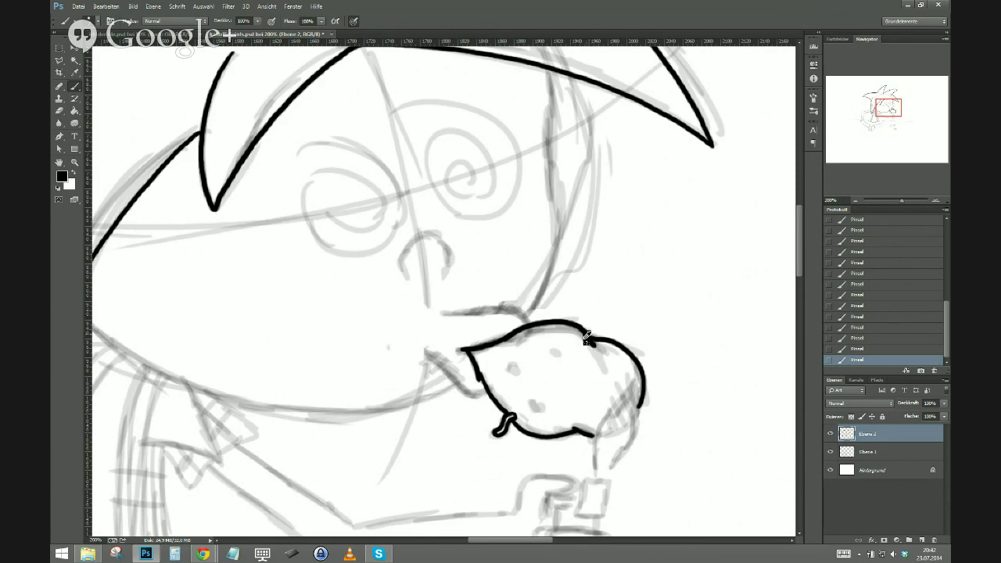
drag(586, 336, 608, 344)
Dot small black spots across the inside of the inked treat.
click(493, 369)
click(534, 345)
click(530, 397)
Ink the lower lip and the upper lip around the treat, redrawing the upper lip until it follows the sketch.
drag(491, 401, 427, 356)
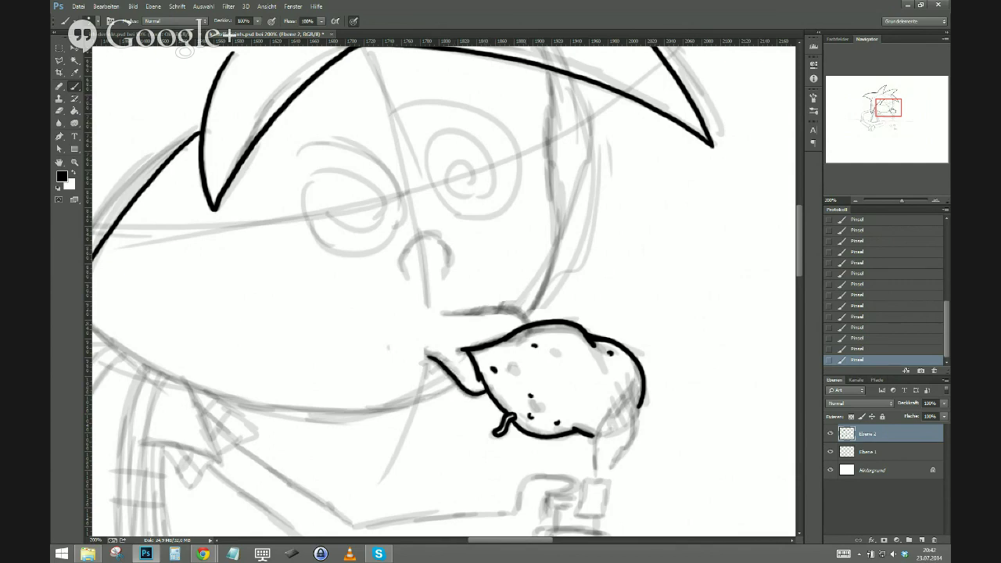
mouse_move(525, 325)
mouse_down()
mouse_move(519, 312)
mouse_move(438, 311)
mouse_up()
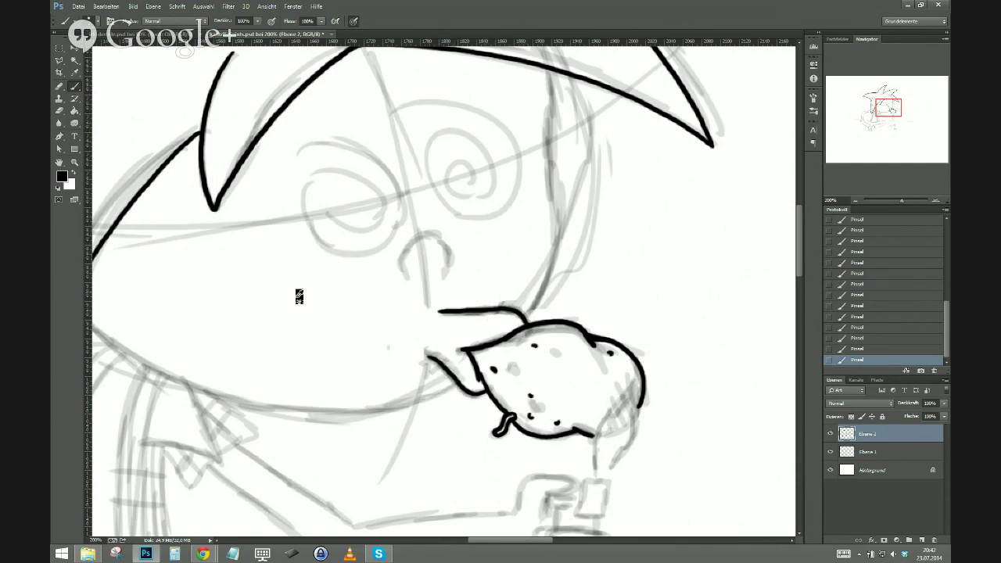
key(ctrl+z)
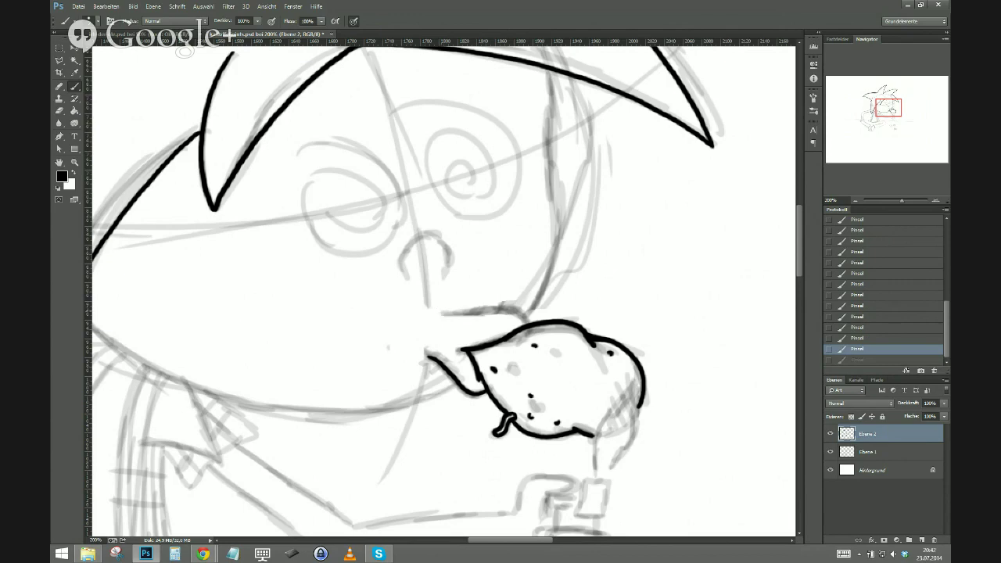
drag(441, 312, 522, 319)
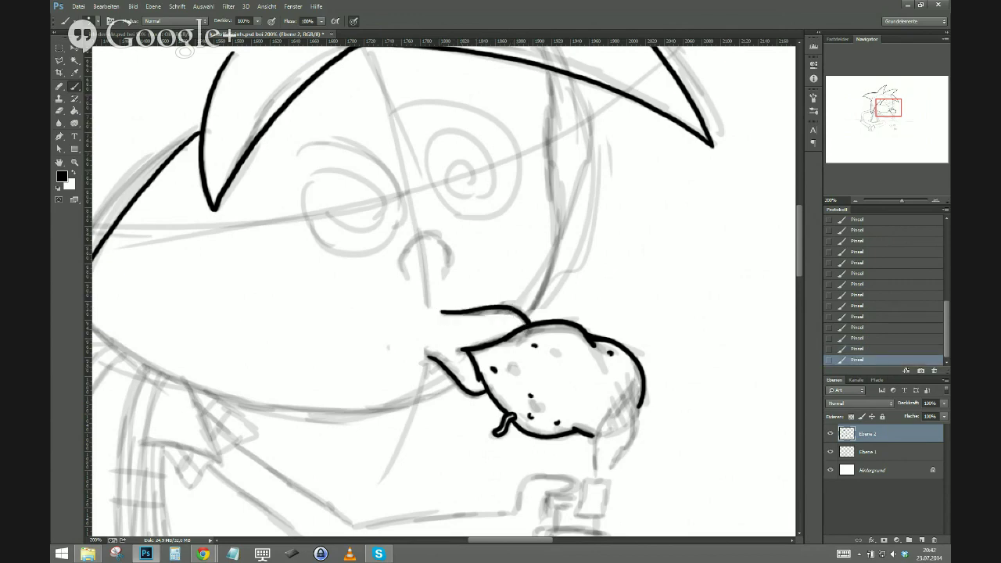
key(ctrl+z)
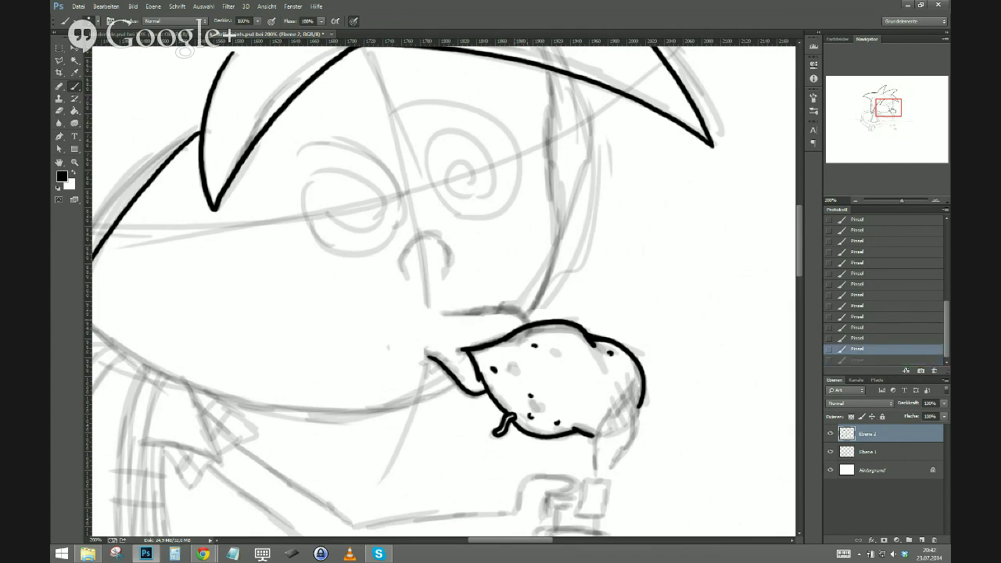
mouse_move(526, 326)
mouse_down()
mouse_move(517, 314)
mouse_move(444, 313)
mouse_up()
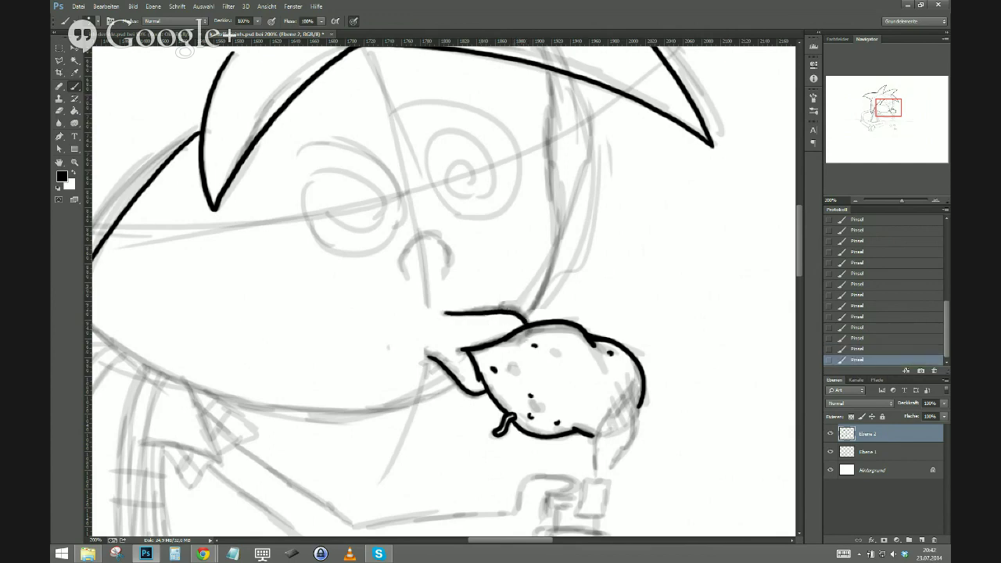
drag(309, 458, 387, 455)
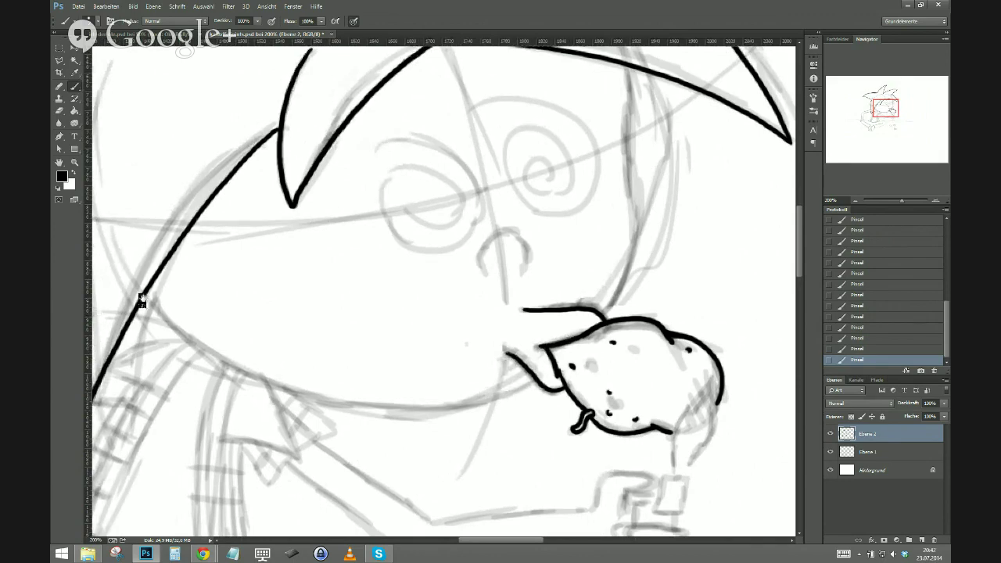
Ink the long jaw line from the hair to the mouth, the far side of the face, and the rounded nose.
mouse_move(142, 300)
mouse_down()
mouse_move(203, 357)
mouse_move(297, 402)
mouse_move(426, 415)
mouse_move(538, 381)
mouse_up()
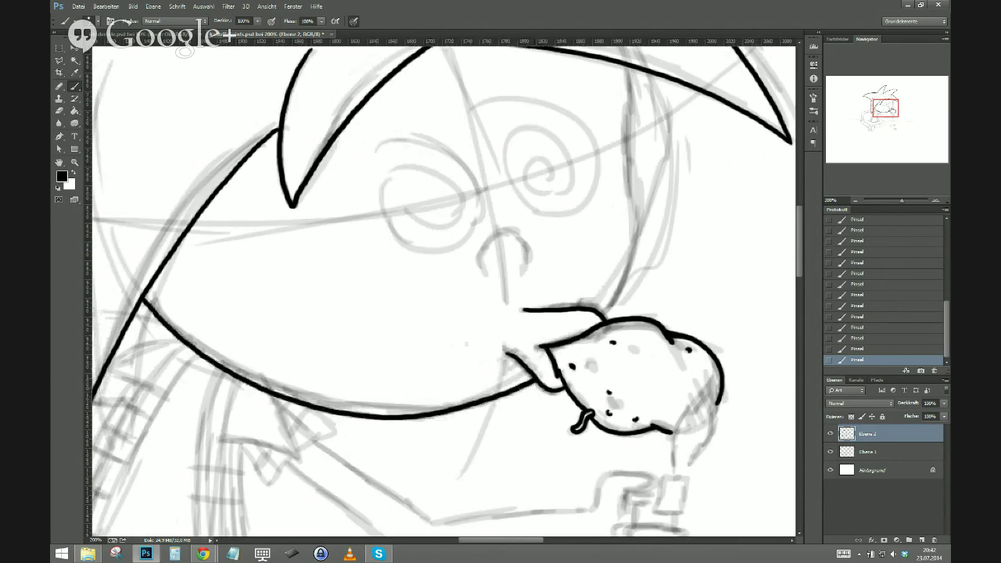
mouse_move(626, 68)
mouse_down()
mouse_move(633, 221)
mouse_move(604, 306)
mouse_up()
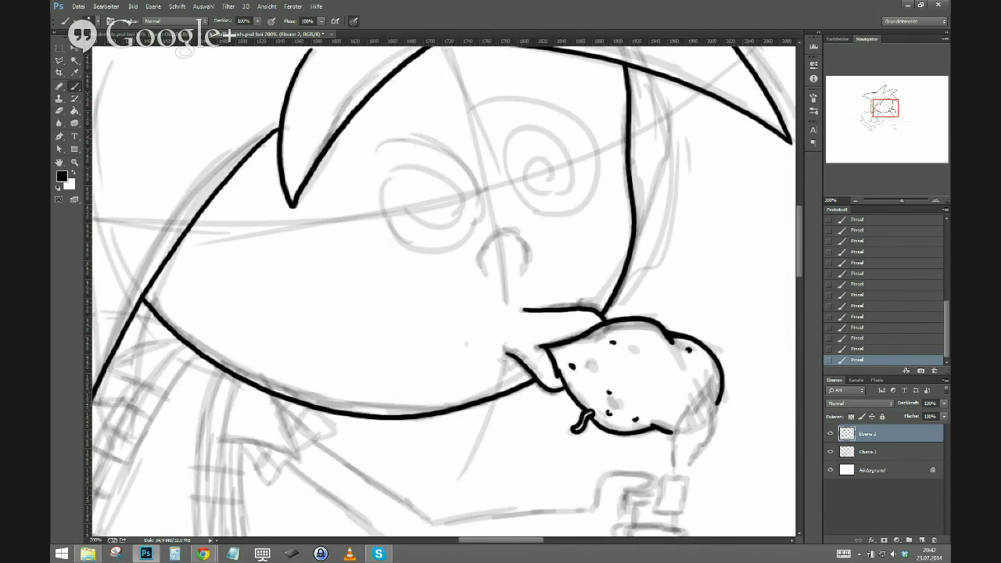
mouse_move(484, 273)
mouse_down()
mouse_move(484, 249)
mouse_move(507, 238)
mouse_move(524, 261)
mouse_move(486, 241)
mouse_move(502, 233)
mouse_move(517, 240)
mouse_move(521, 272)
mouse_up()
key(ctrl+z)
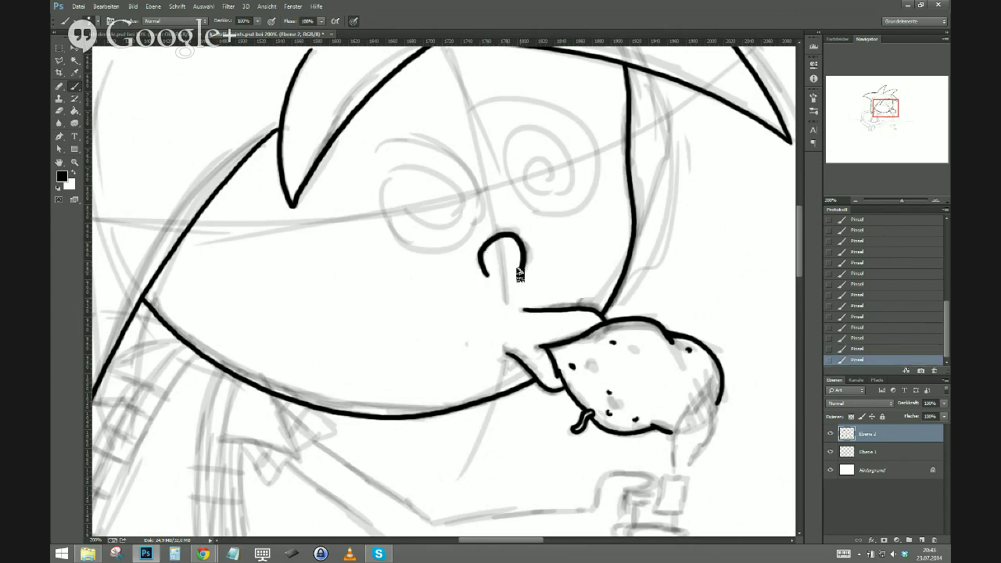
Ink the pointed collar flap below the chin and the short collar edges beside the long hair lock.
mouse_move(293, 502)
mouse_down()
mouse_move(312, 357)
mouse_move(333, 290)
mouse_move(356, 279)
mouse_up()
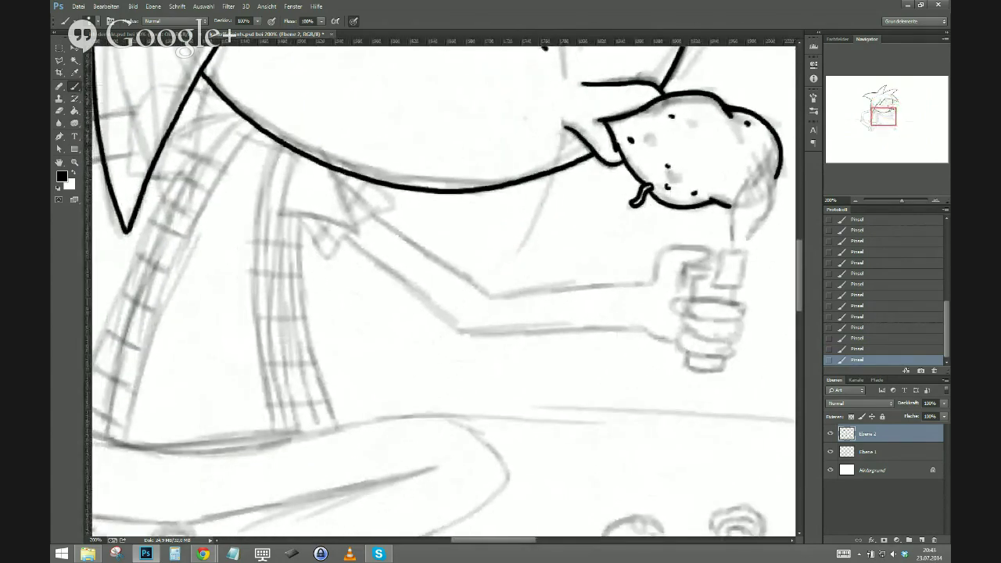
mouse_move(329, 168)
mouse_down()
mouse_move(347, 213)
mouse_move(273, 215)
mouse_up()
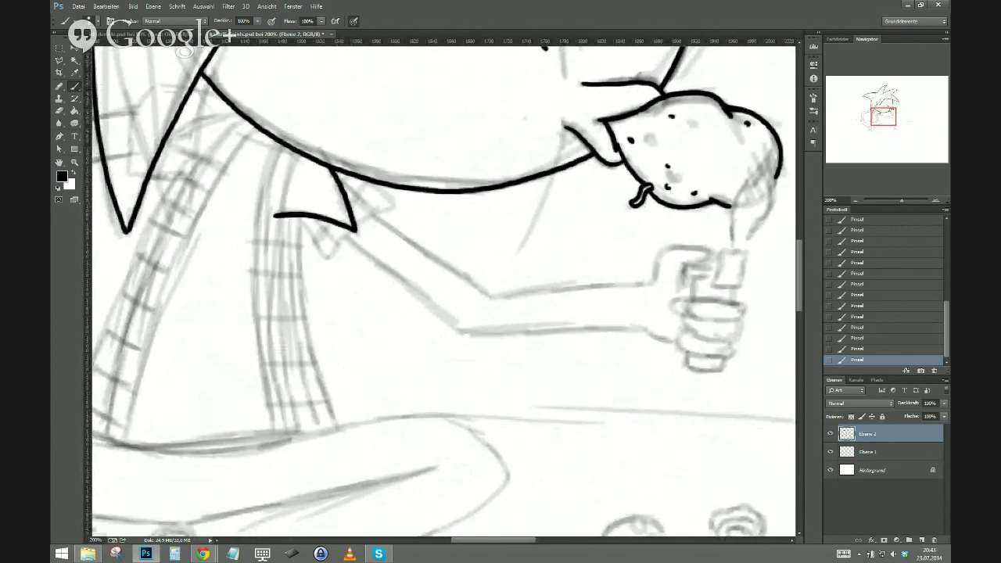
mouse_move(221, 459)
mouse_down()
mouse_move(261, 443)
mouse_move(445, 414)
mouse_up()
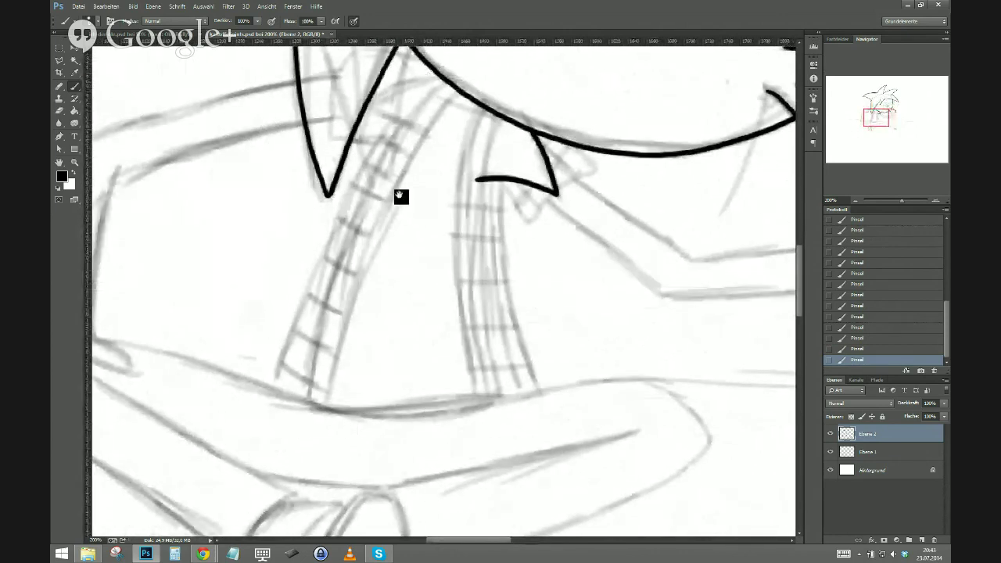
mouse_move(400, 196)
mouse_down()
mouse_move(384, 278)
mouse_move(384, 387)
mouse_move(348, 296)
mouse_up()
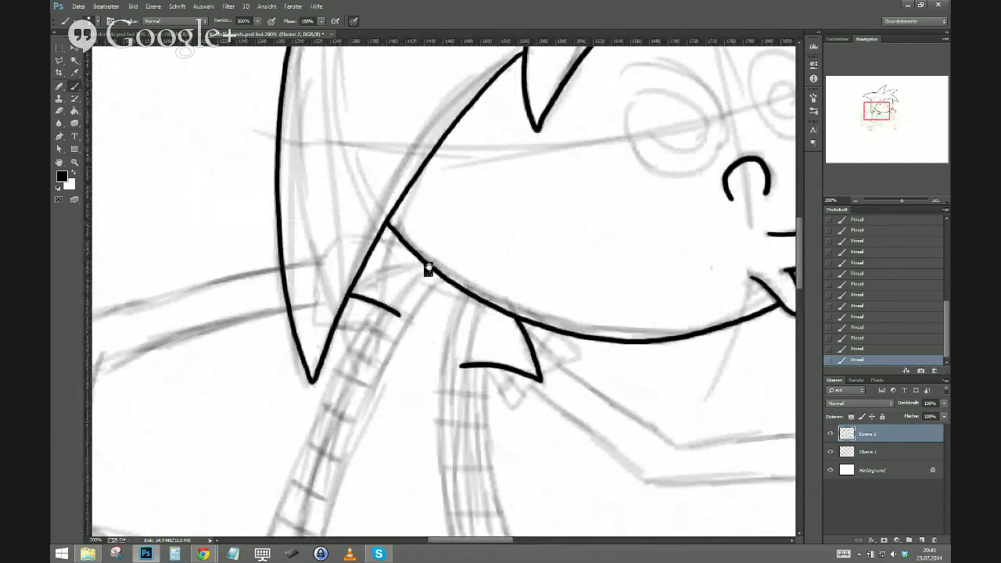
drag(428, 268, 361, 279)
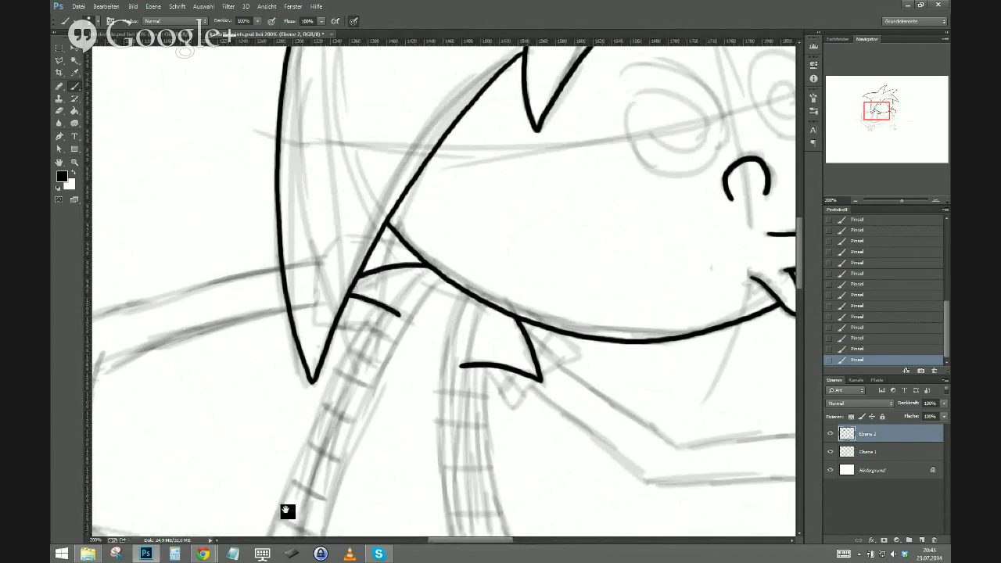
Ink the inner edge of the checked strip below the pointed collar flap, redrawing it closer to the sketch.
drag(287, 509, 353, 292)
drag(394, 189, 388, 203)
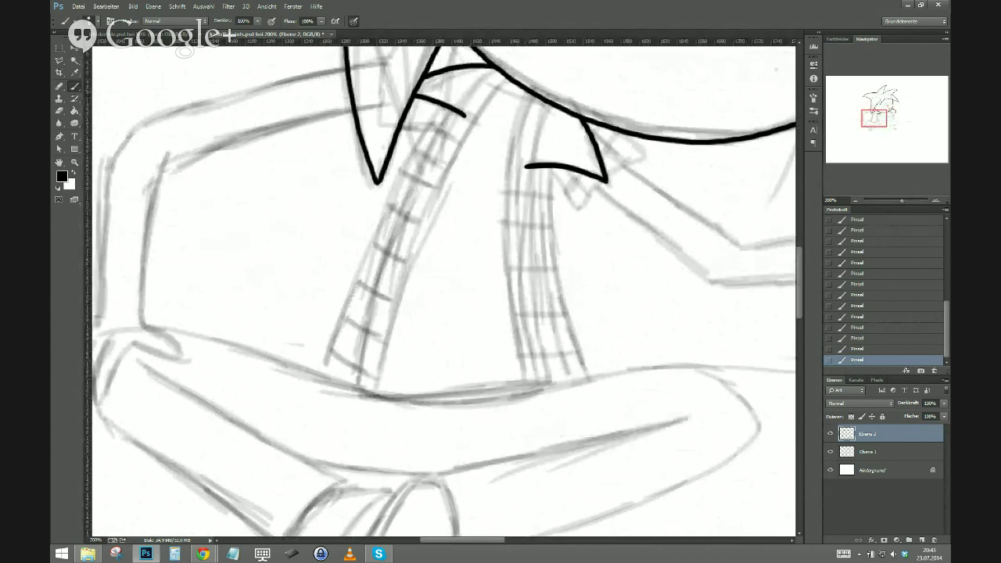
mouse_move(526, 86)
mouse_down()
mouse_move(500, 239)
mouse_move(519, 387)
mouse_up()
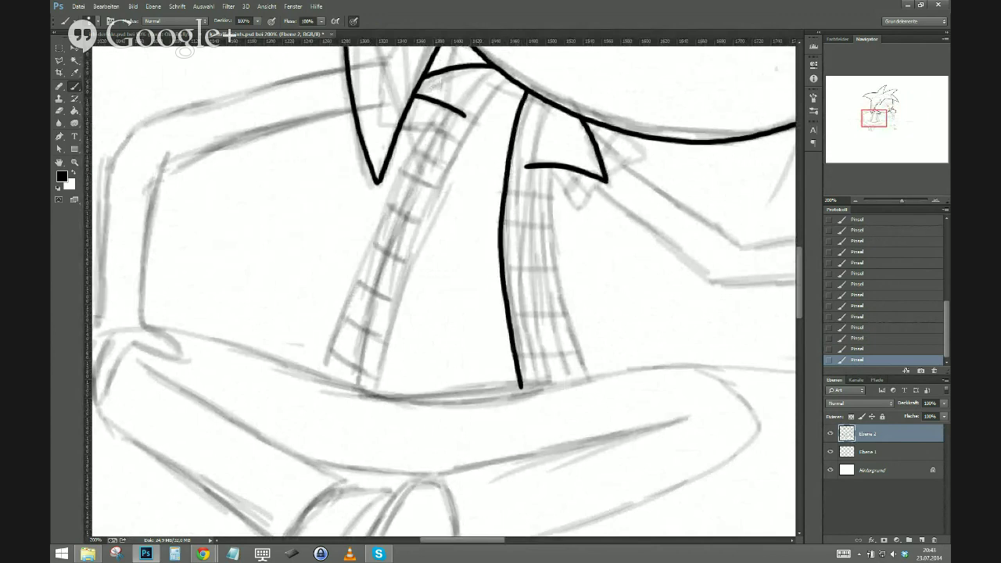
key(ctrl+z)
mouse_move(527, 87)
mouse_down()
mouse_move(504, 222)
mouse_move(523, 386)
mouse_up()
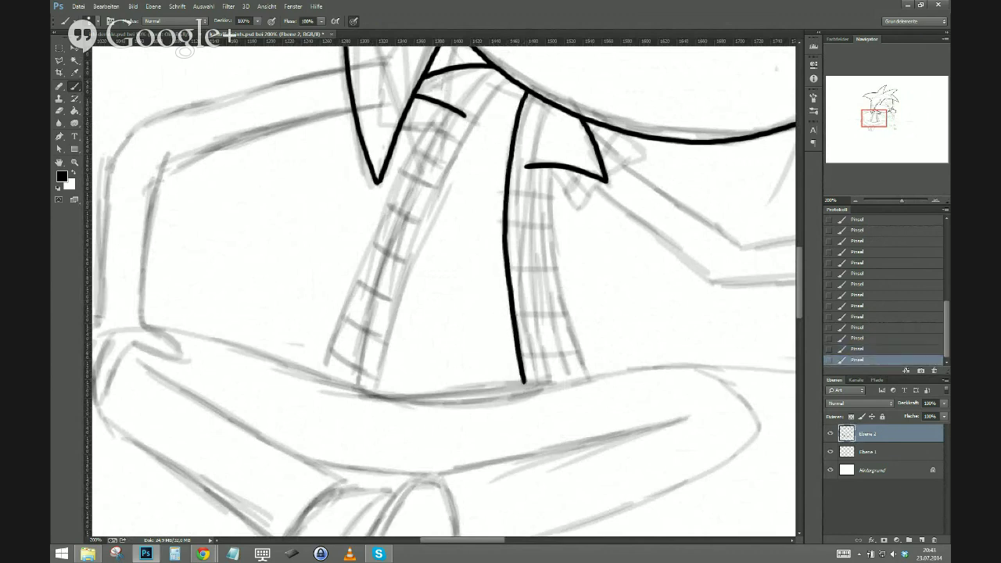
Ink the upper contour of the crossed legs from the resting hand across the lap and around the far knee.
drag(302, 463, 357, 367)
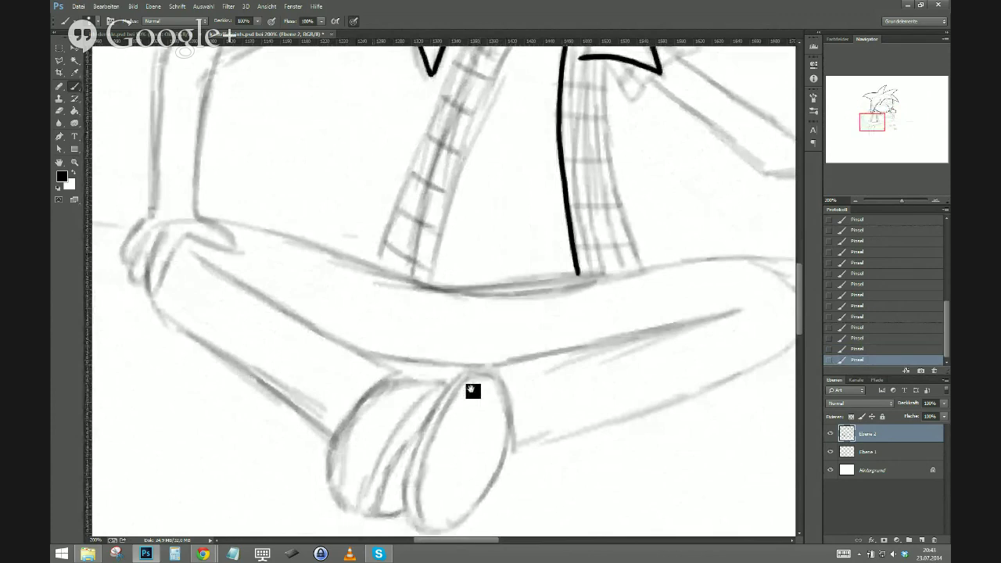
drag(472, 391, 302, 413)
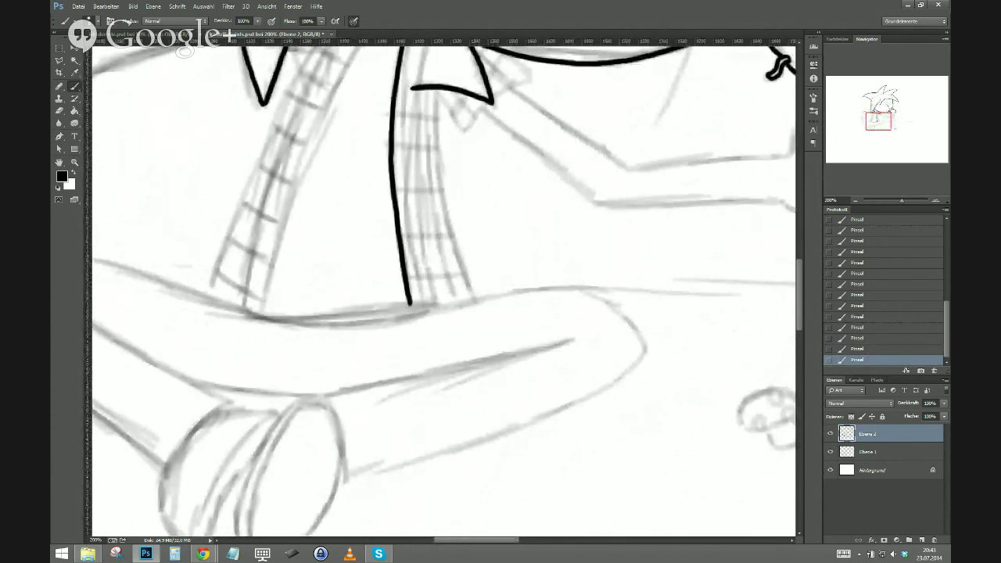
mouse_move(190, 385)
mouse_down()
mouse_move(328, 413)
mouse_move(334, 382)
mouse_up()
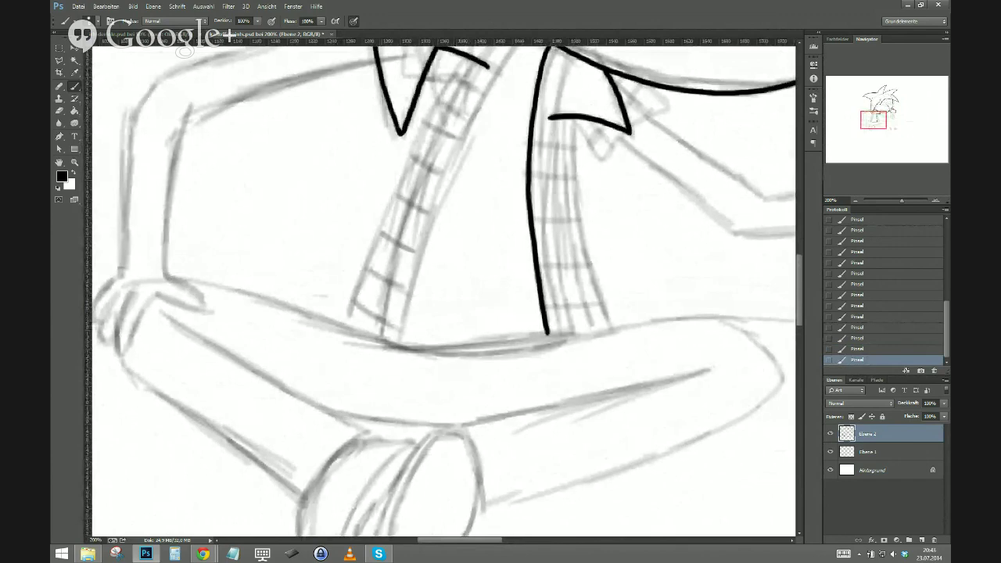
mouse_move(447, 354)
mouse_down()
mouse_move(363, 339)
mouse_move(173, 277)
mouse_up()
mouse_move(442, 400)
mouse_down()
mouse_move(269, 418)
mouse_move(304, 373)
mouse_move(495, 338)
mouse_move(560, 337)
mouse_move(615, 376)
mouse_move(622, 398)
mouse_up()
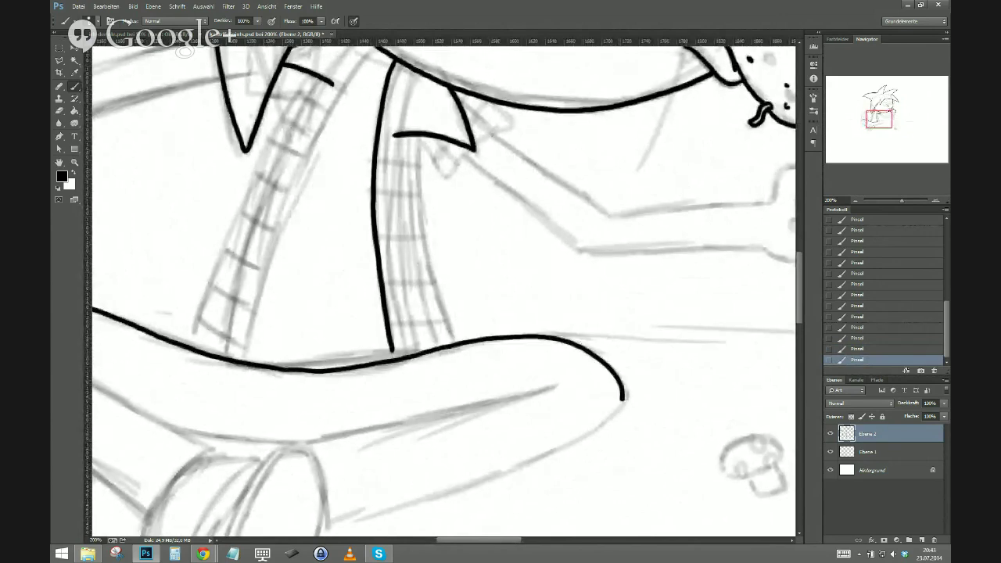
Ink the remaining long edges of both checked strips, joining them to the lap line.
drag(391, 349, 393, 361)
mouse_move(417, 135)
mouse_down()
mouse_move(424, 229)
mouse_move(449, 335)
mouse_up()
drag(271, 435, 402, 453)
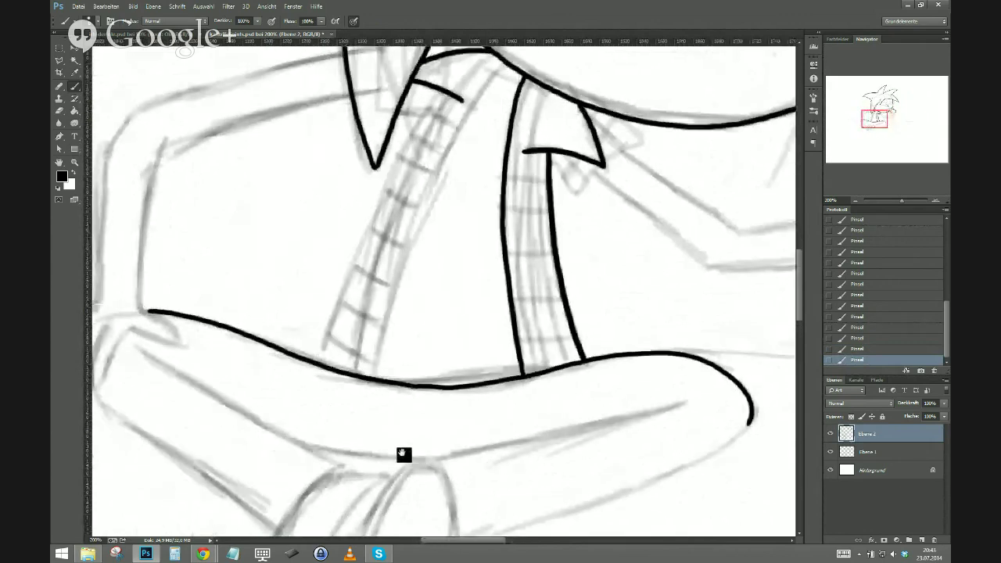
mouse_move(504, 63)
mouse_down()
mouse_move(423, 210)
mouse_move(375, 382)
mouse_up()
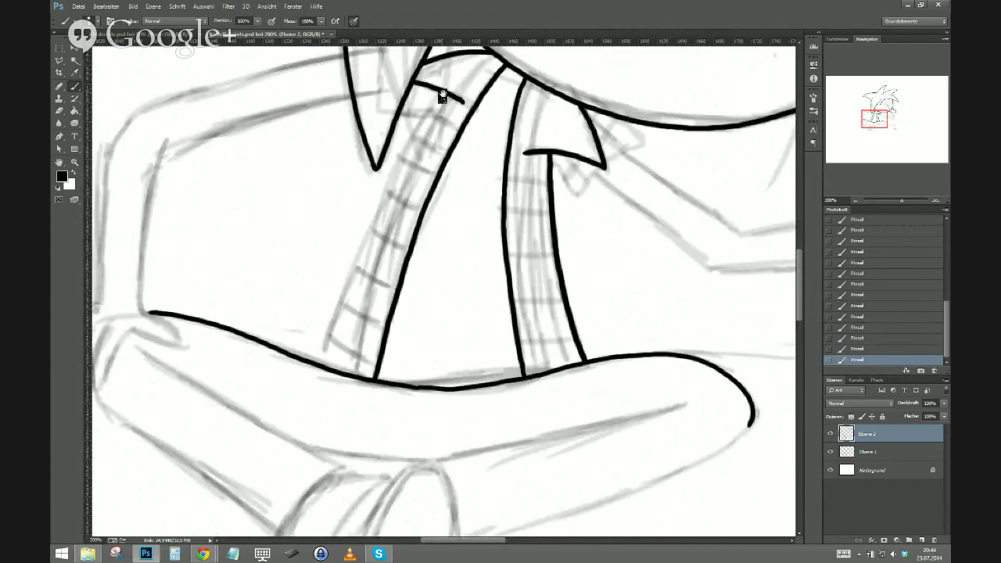
mouse_move(442, 95)
mouse_down()
mouse_move(380, 208)
mouse_move(323, 363)
mouse_up()
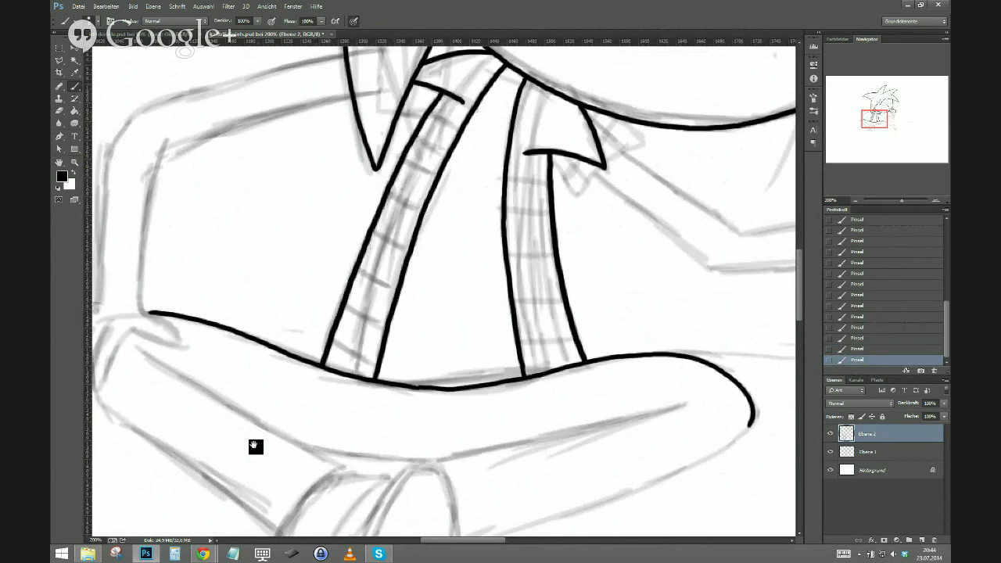
Ink the inner contour of the folded leg from below the resting hand to the feet.
drag(252, 446, 255, 392)
drag(218, 430, 310, 396)
drag(211, 227, 419, 352)
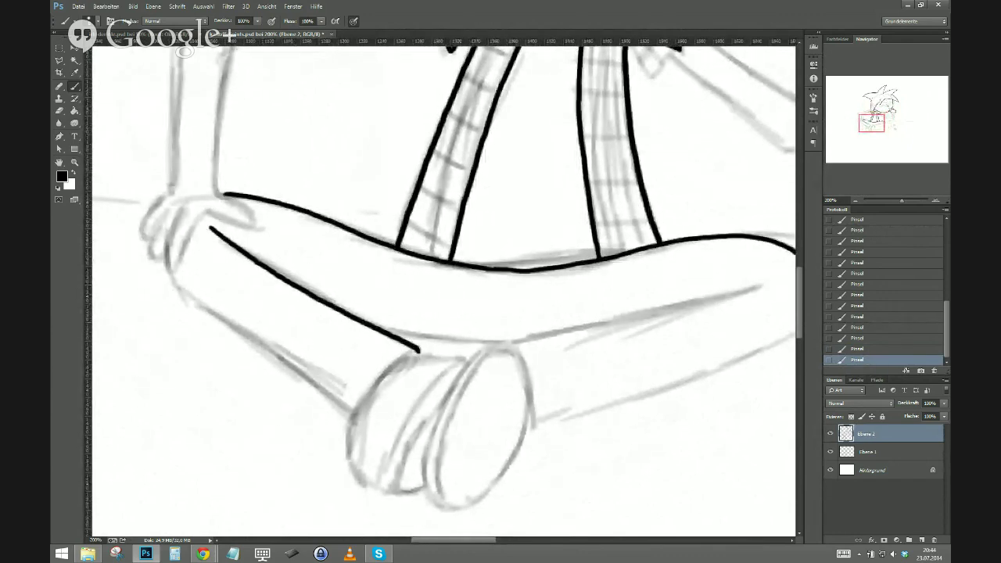
Ink the inner edge of the forearm and the thumb and fingers of the hand resting on the knee, undoing the last finger stroke.
drag(208, 402, 266, 408)
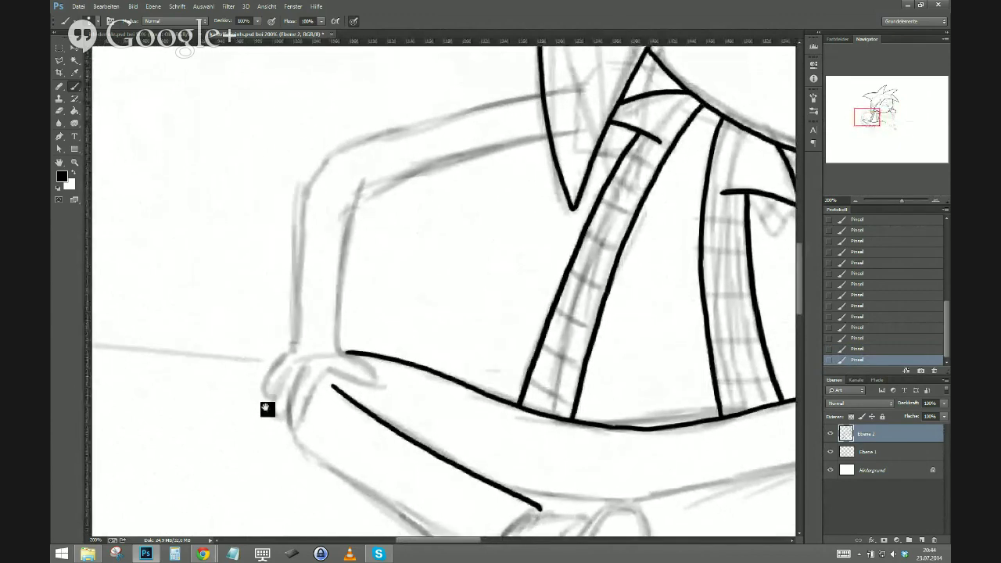
mouse_move(357, 194)
mouse_down()
mouse_move(336, 348)
mouse_move(375, 383)
mouse_move(329, 369)
mouse_move(300, 429)
mouse_move(293, 397)
mouse_move(303, 366)
mouse_up()
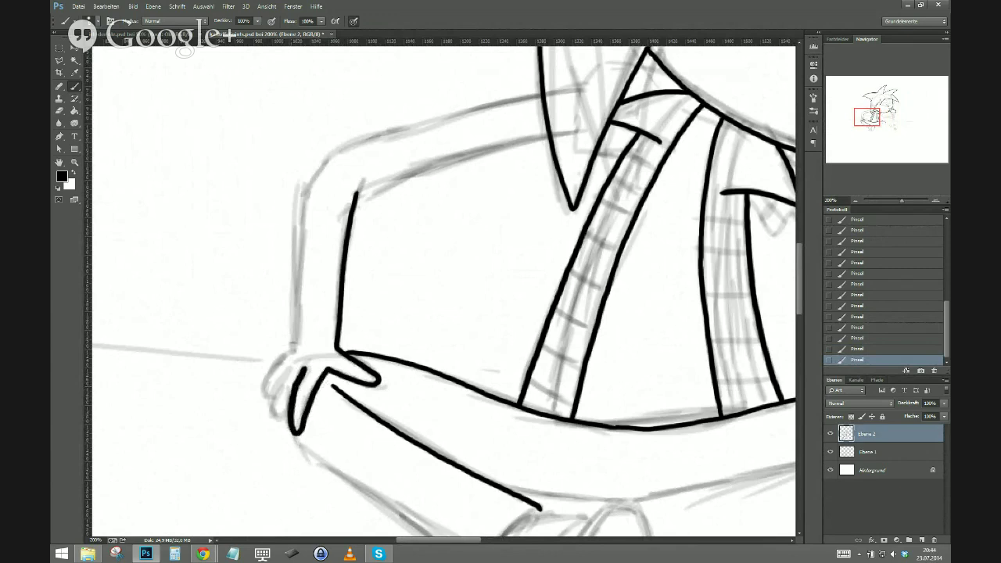
mouse_move(290, 415)
mouse_down()
mouse_move(275, 417)
mouse_move(287, 375)
mouse_up()
mouse_move(274, 416)
mouse_down()
mouse_move(262, 391)
mouse_move(294, 346)
mouse_up()
drag(234, 302, 226, 395)
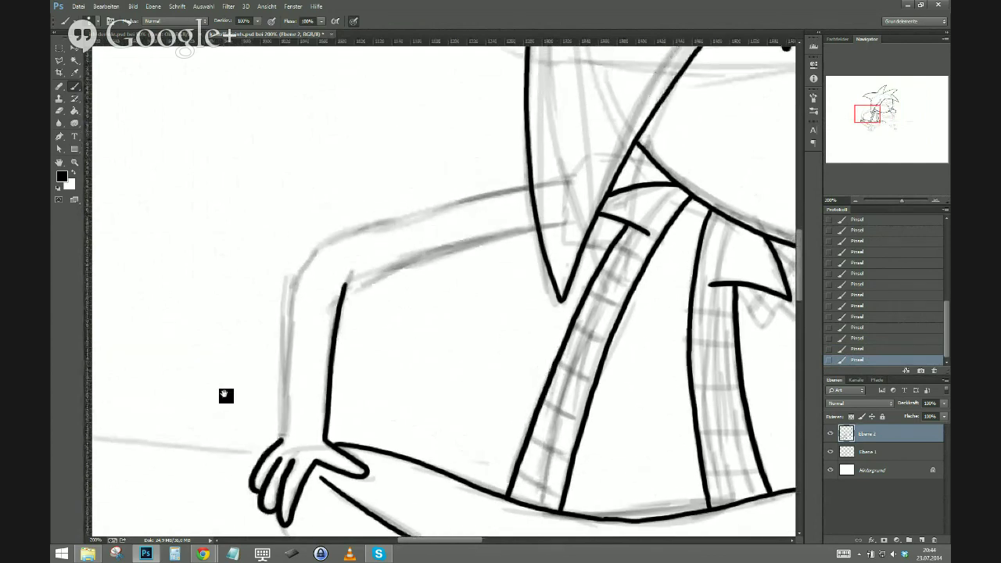
key(ctrl+z)
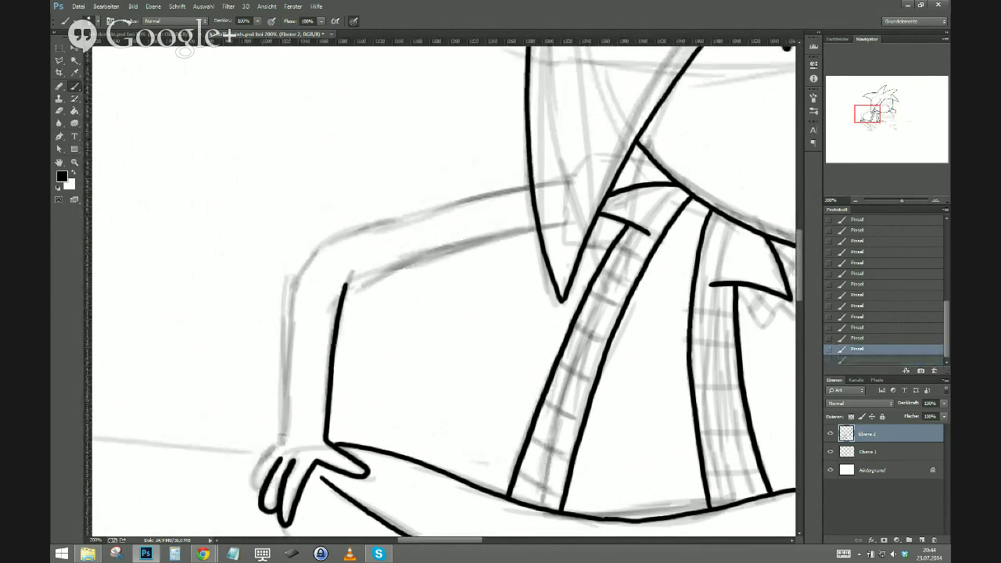
Ink the outermost finger and the arm's outer contour up to the hair, redrawing the arm line, and erase the stray end at the elbow.
mouse_move(261, 491)
mouse_down()
mouse_move(251, 485)
mouse_move(282, 435)
mouse_move(302, 290)
mouse_move(325, 253)
mouse_move(532, 186)
mouse_up()
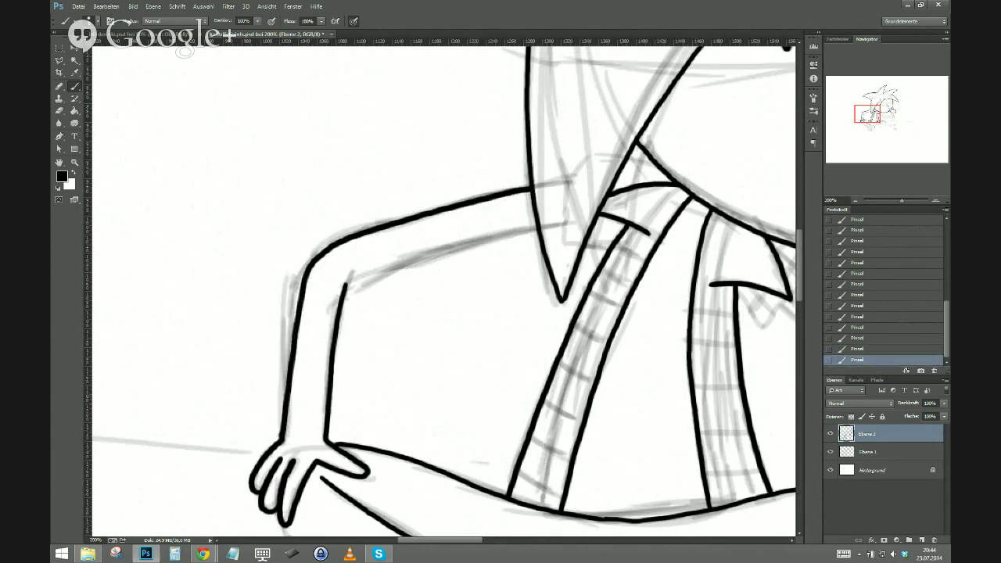
key(ctrl+z)
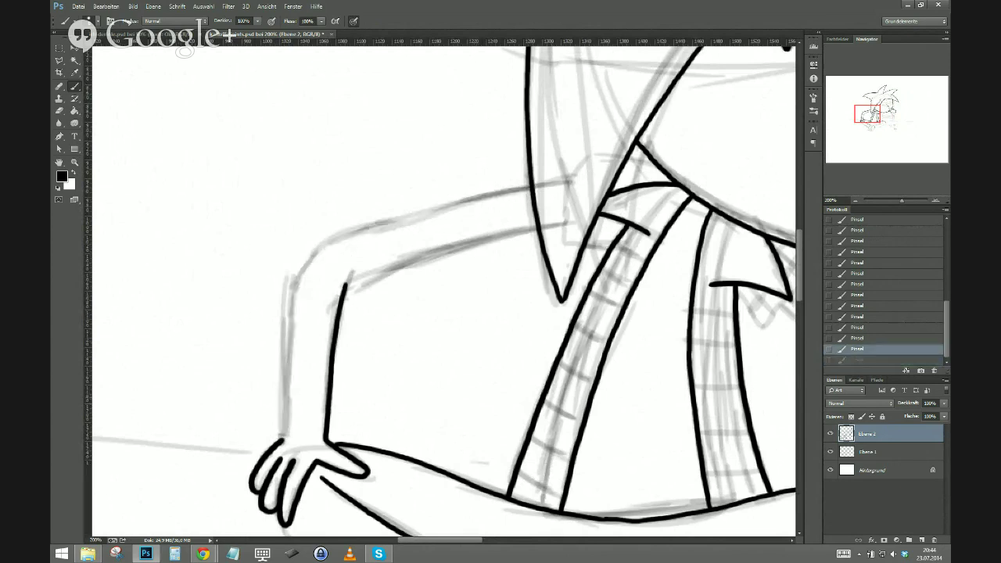
drag(297, 263, 280, 443)
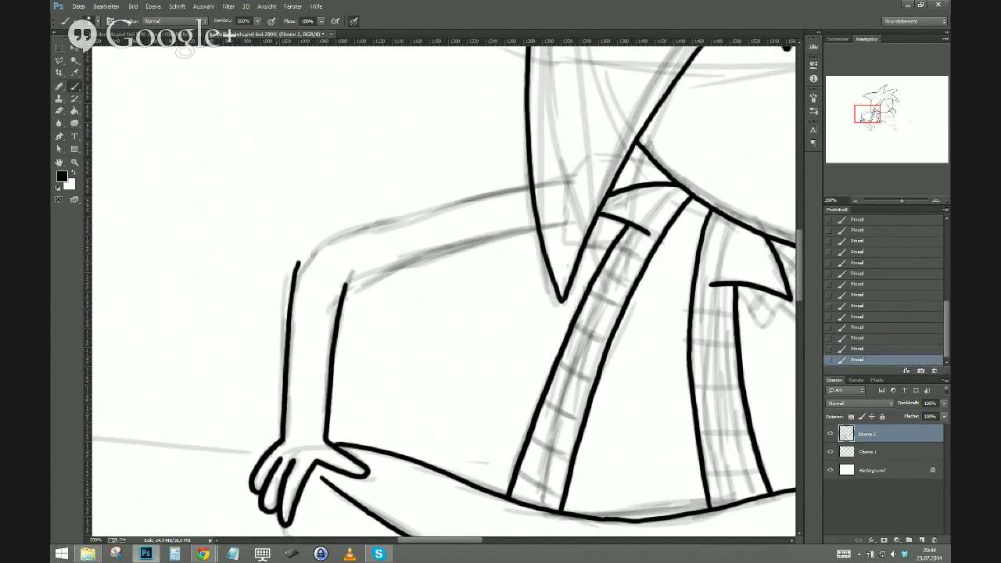
mouse_move(298, 263)
mouse_down()
mouse_move(378, 226)
mouse_move(521, 188)
mouse_up()
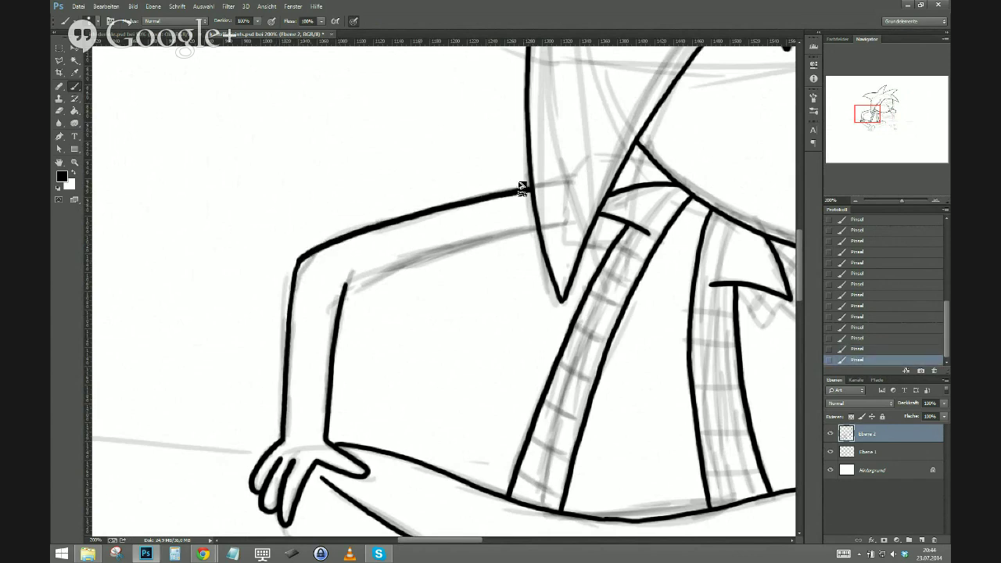
key(ctrl+z)
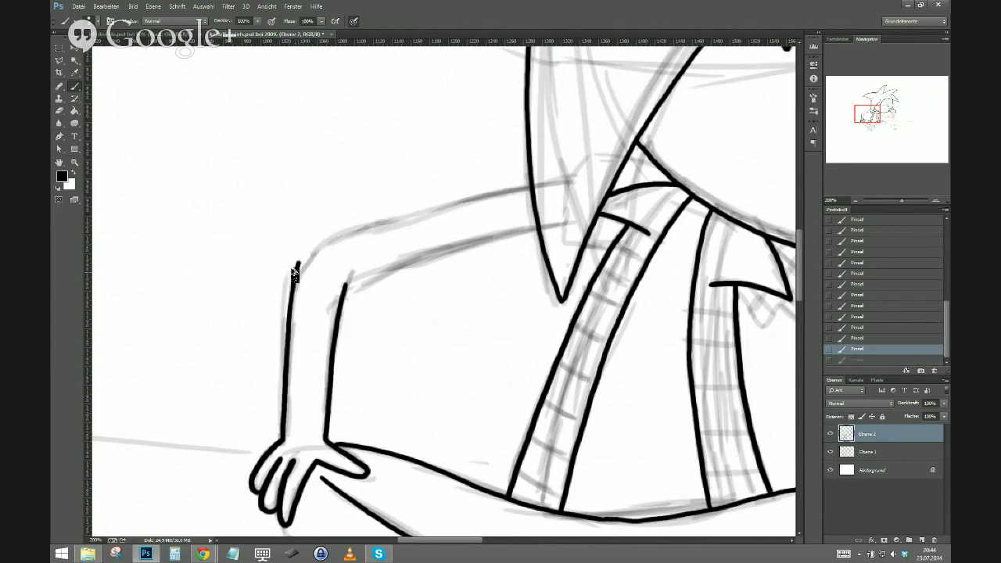
mouse_move(294, 269)
mouse_down()
mouse_move(364, 226)
mouse_move(530, 184)
mouse_up()
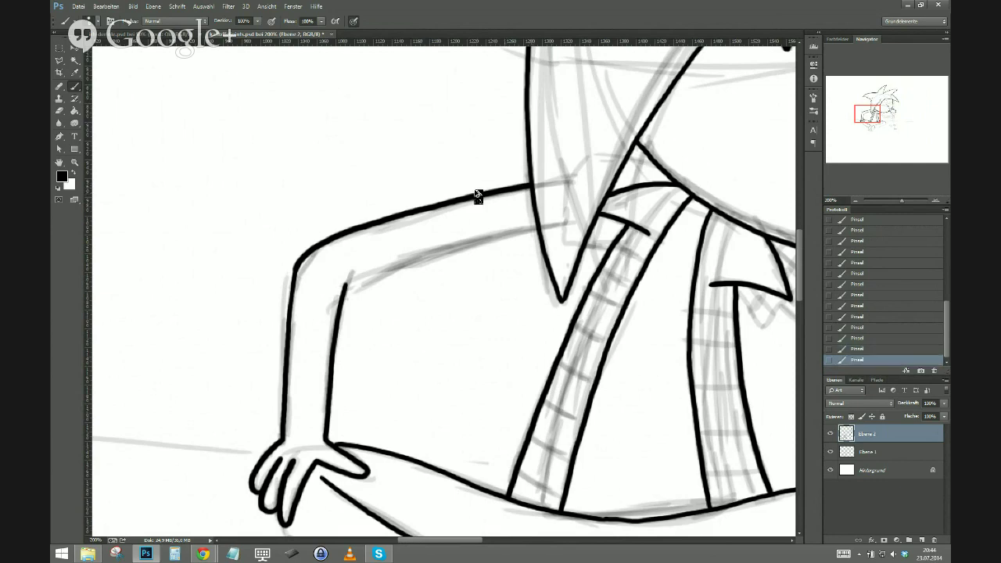
click(60, 111)
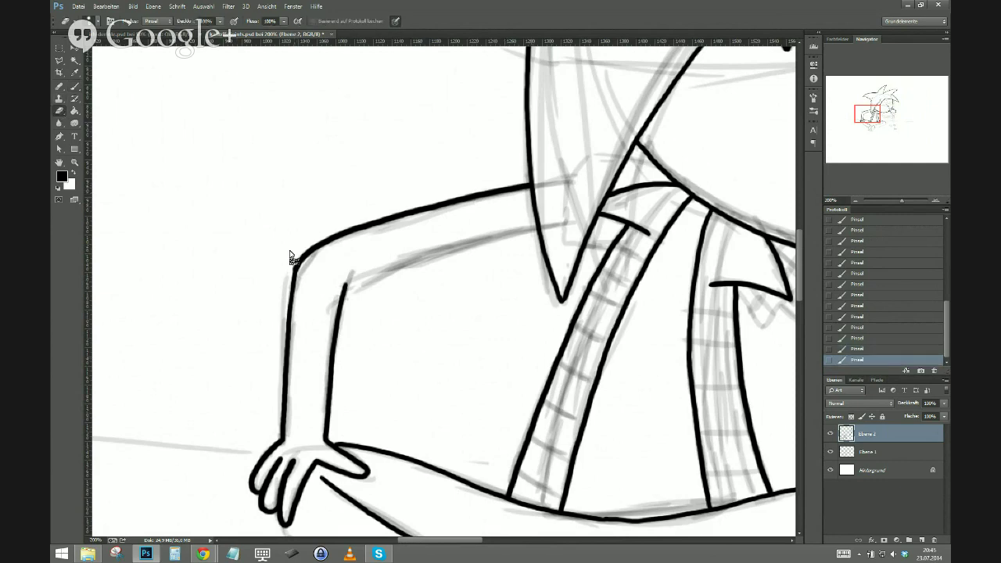
mouse_move(290, 256)
mouse_down()
mouse_move(284, 278)
mouse_move(303, 268)
mouse_move(298, 283)
mouse_up()
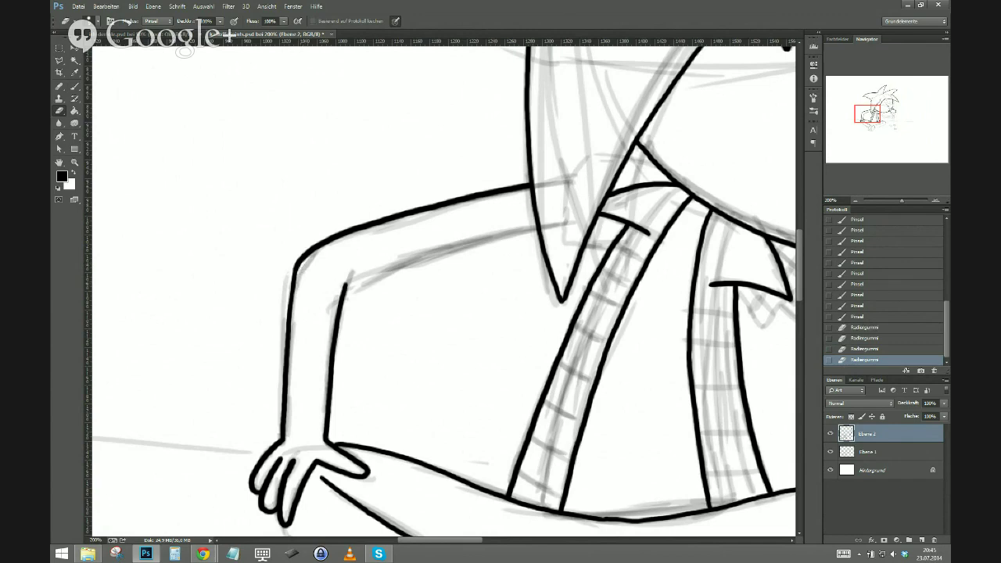
Ink the underside of the upper arm from the elbow to the hair, redrawing it once, and erase the stray end at the elbow.
click(76, 86)
mouse_move(292, 360)
mouse_down()
mouse_move(228, 389)
mouse_move(181, 435)
mouse_up()
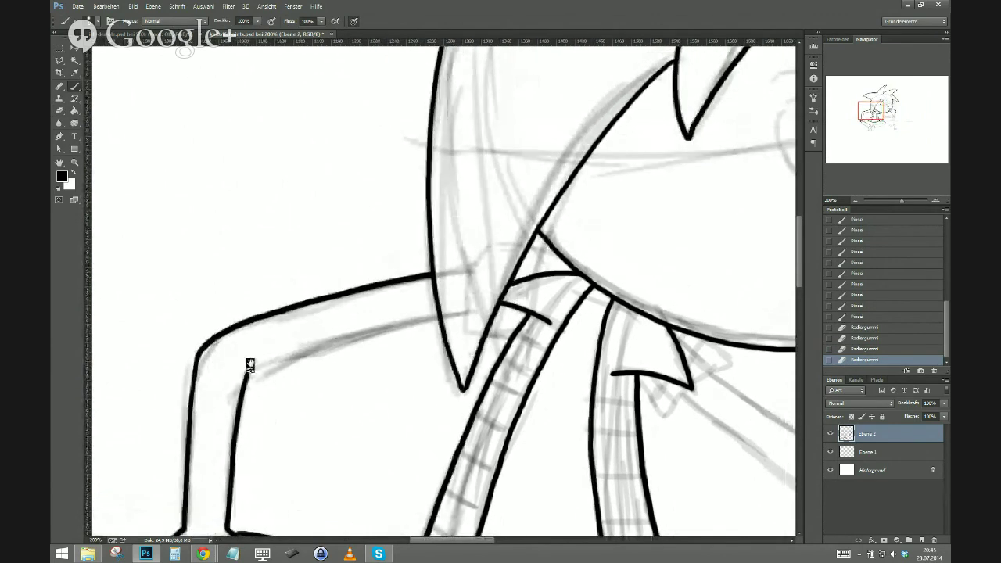
mouse_move(251, 361)
mouse_down()
mouse_move(243, 379)
mouse_move(438, 313)
mouse_up()
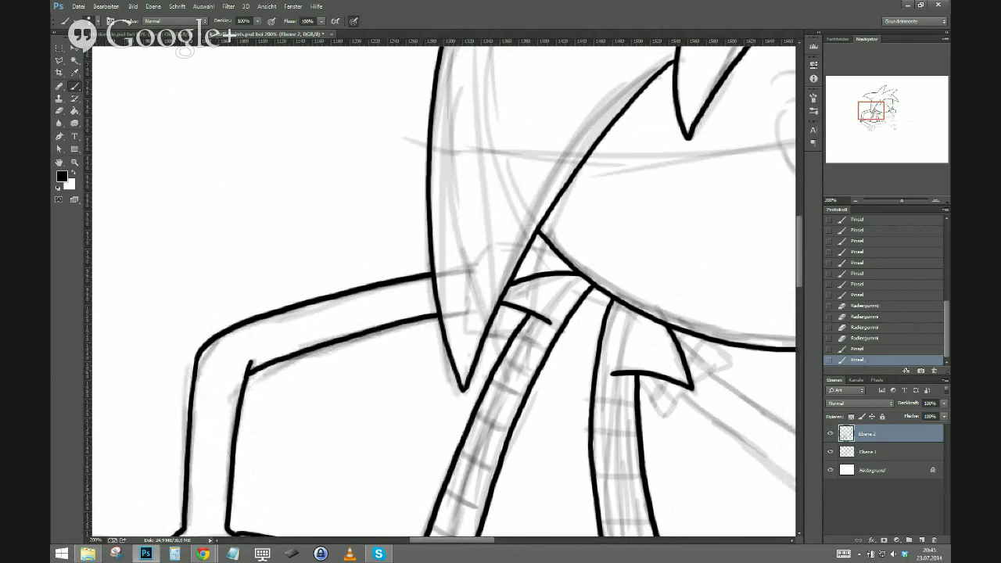
key(ctrl+z)
drag(247, 373, 438, 317)
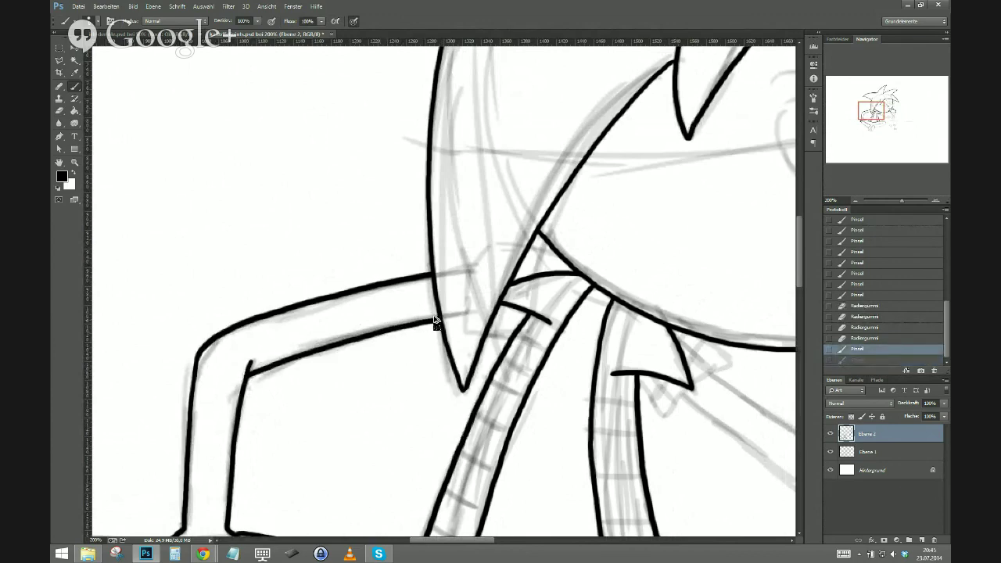
key(e)
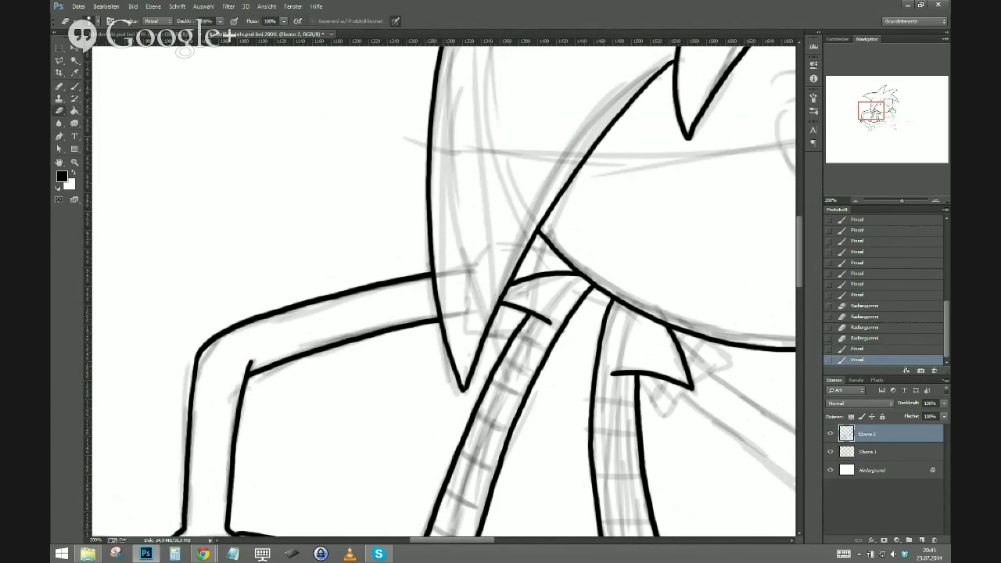
drag(249, 357, 227, 371)
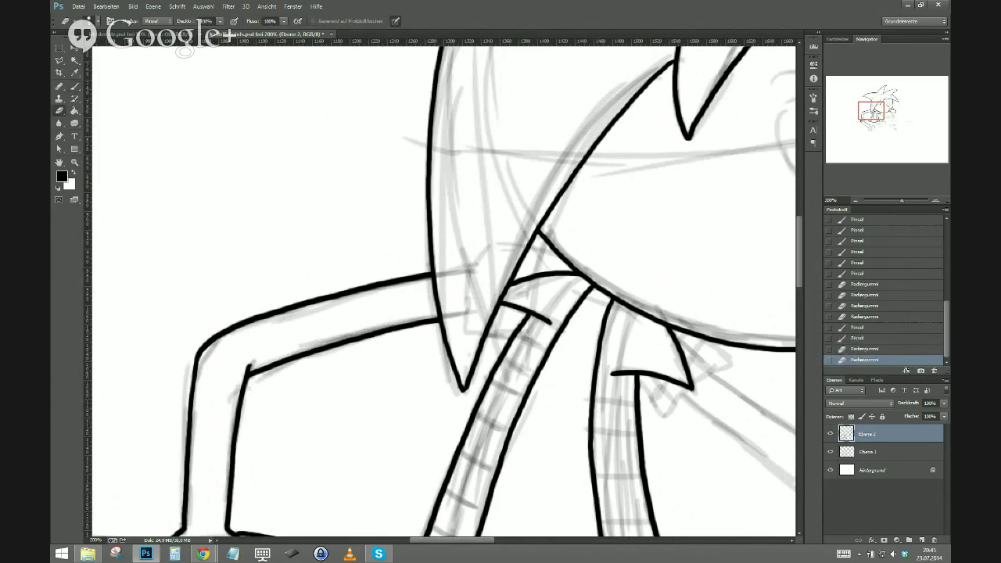
Ink the short sleeve line between the hair spike and the checked strip, and the two small neck lines beneath the jaw.
click(74, 86)
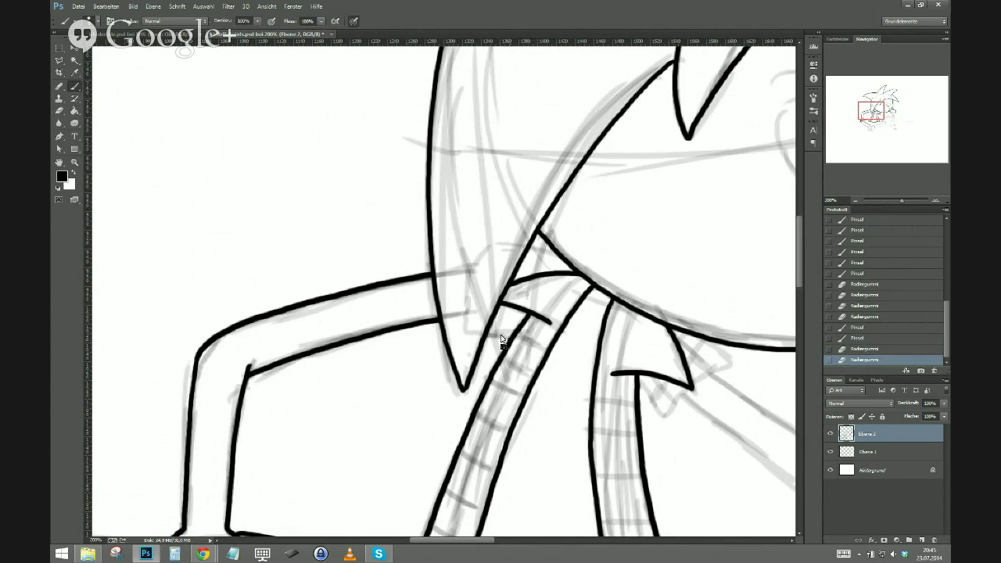
drag(508, 337, 486, 338)
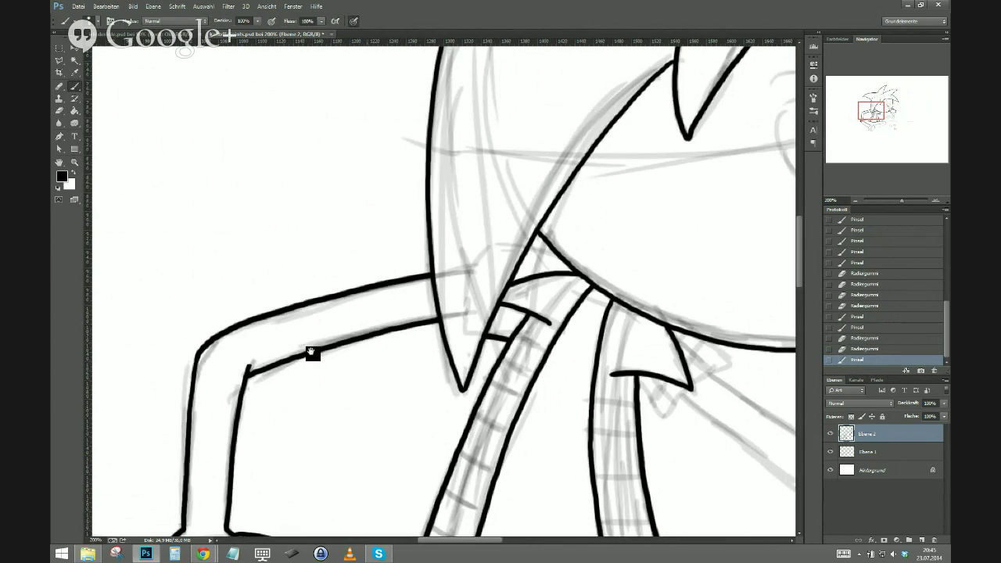
drag(310, 353, 147, 402)
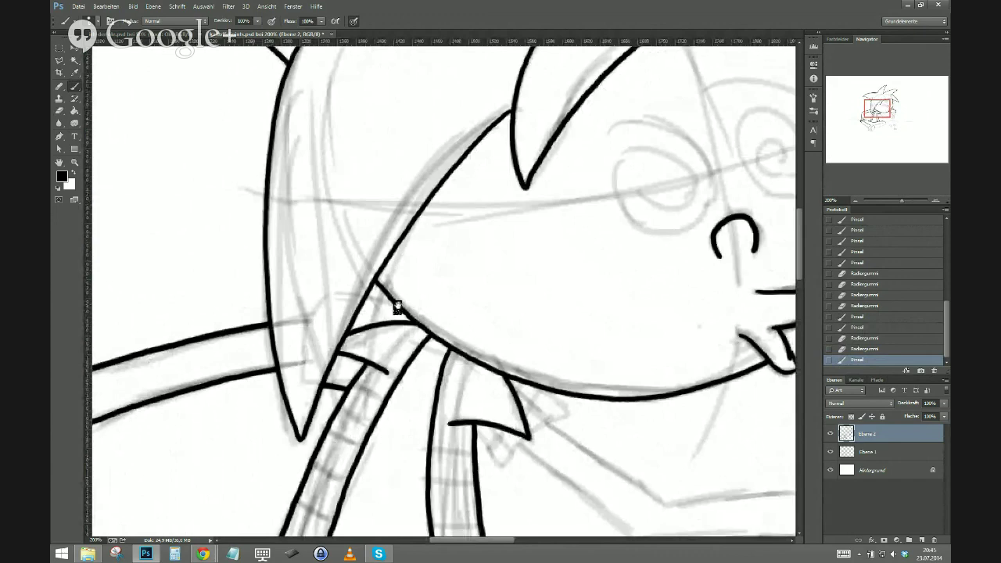
drag(397, 306, 369, 290)
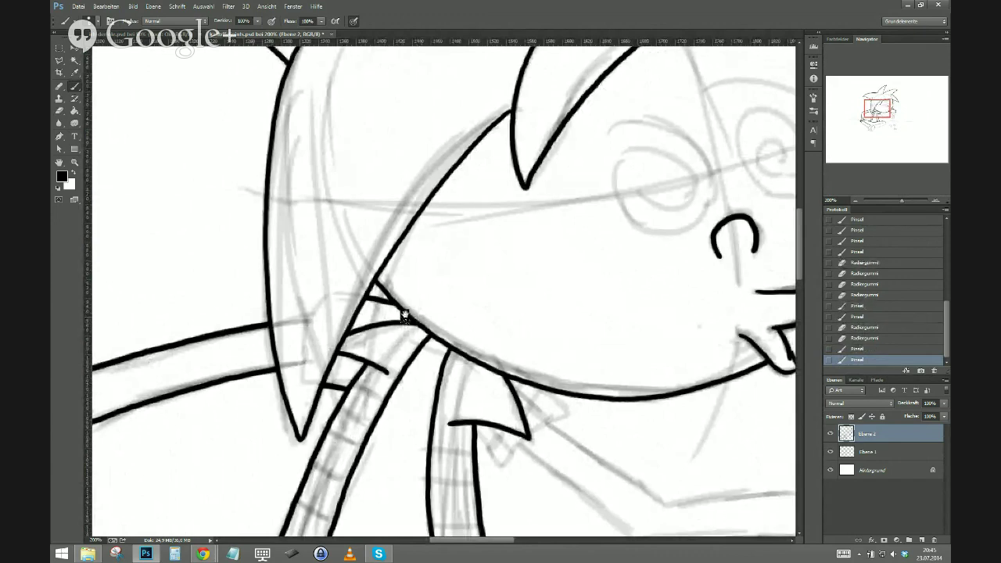
drag(405, 316, 396, 310)
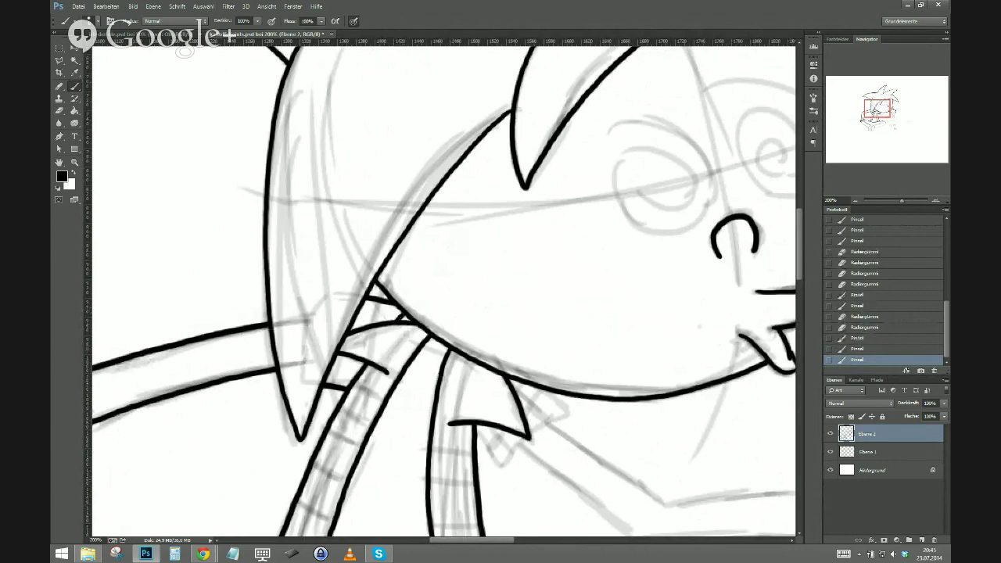
Ink the two pointed collar corners that stick out beneath the front collar flap.
key(space)
drag(333, 489, 310, 402)
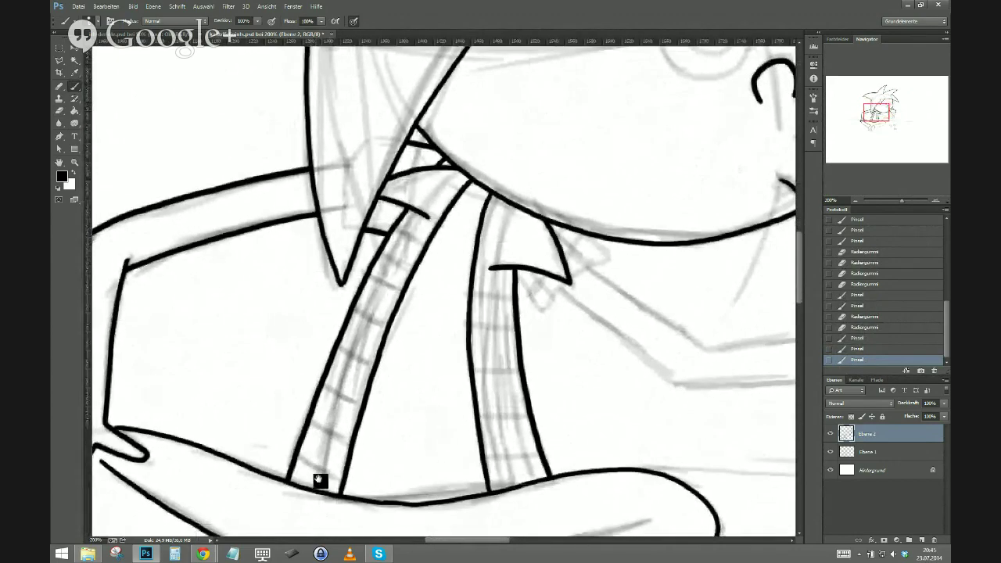
drag(319, 477, 275, 425)
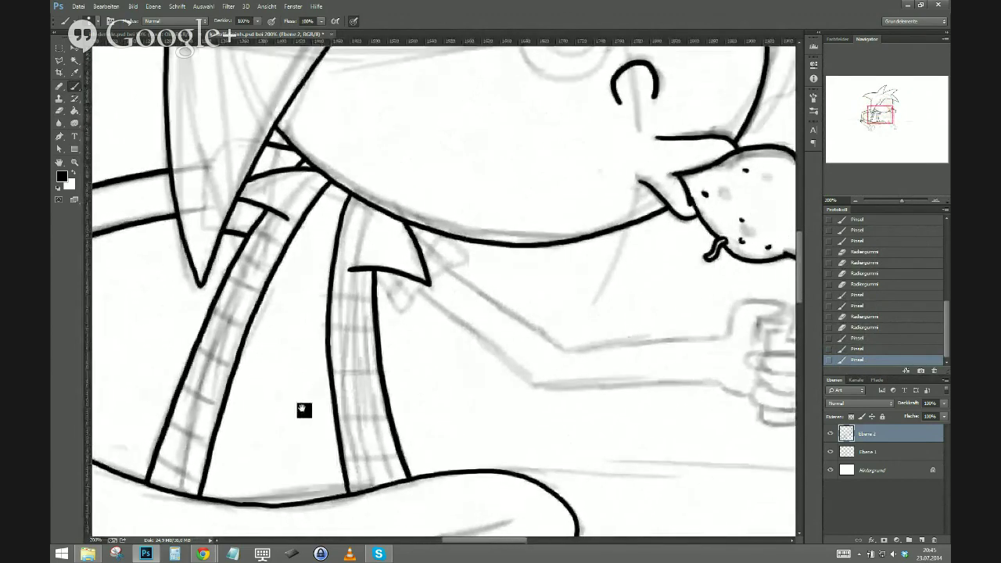
drag(374, 280, 401, 309)
mouse_move(431, 236)
mouse_down()
mouse_move(467, 257)
mouse_move(401, 308)
mouse_up()
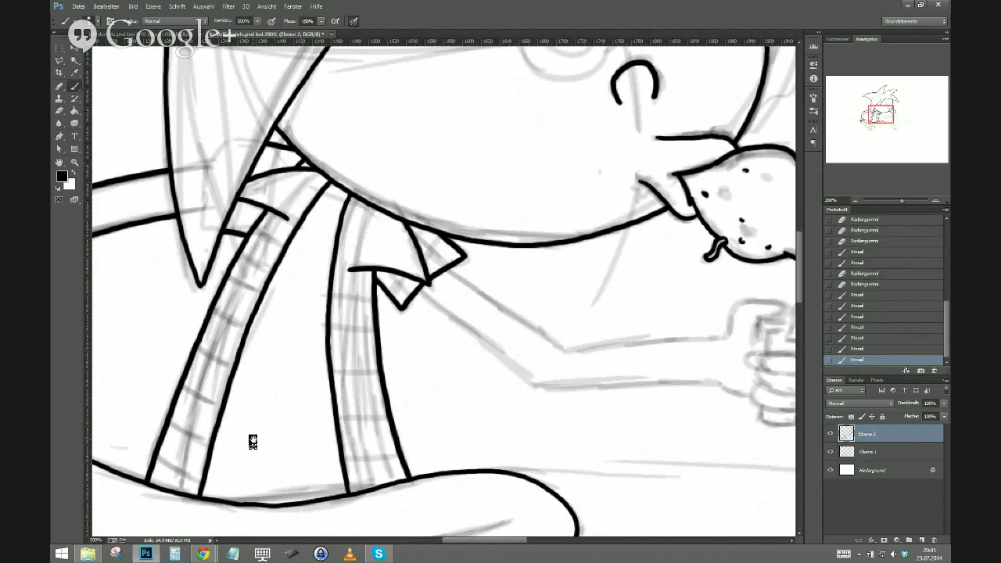
Ink the rounded outer contour of the rear shoe and the underside of the shin from the resting hand to that shoe.
mouse_move(261, 487)
mouse_down()
mouse_move(357, 346)
mouse_move(386, 238)
mouse_up()
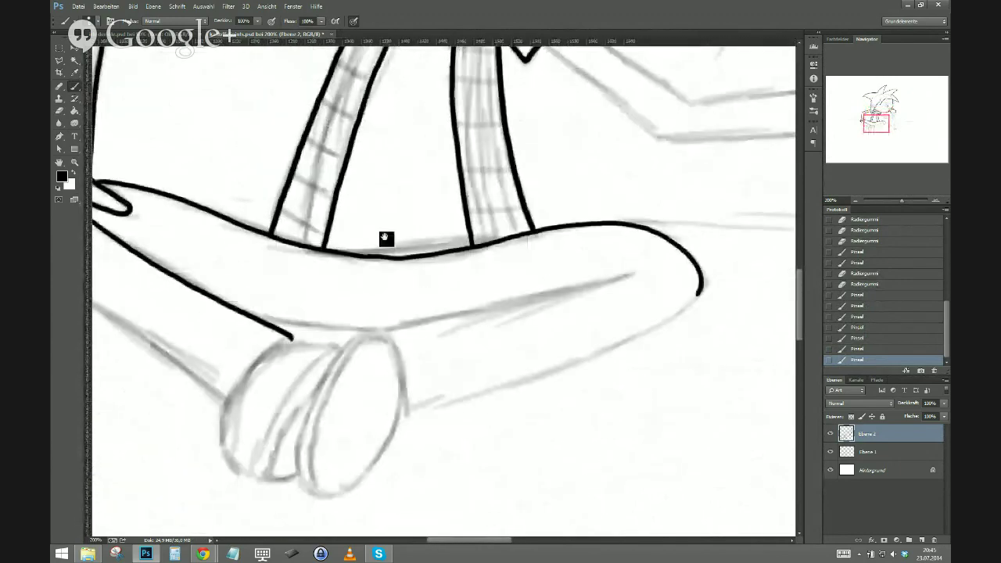
drag(226, 414, 395, 407)
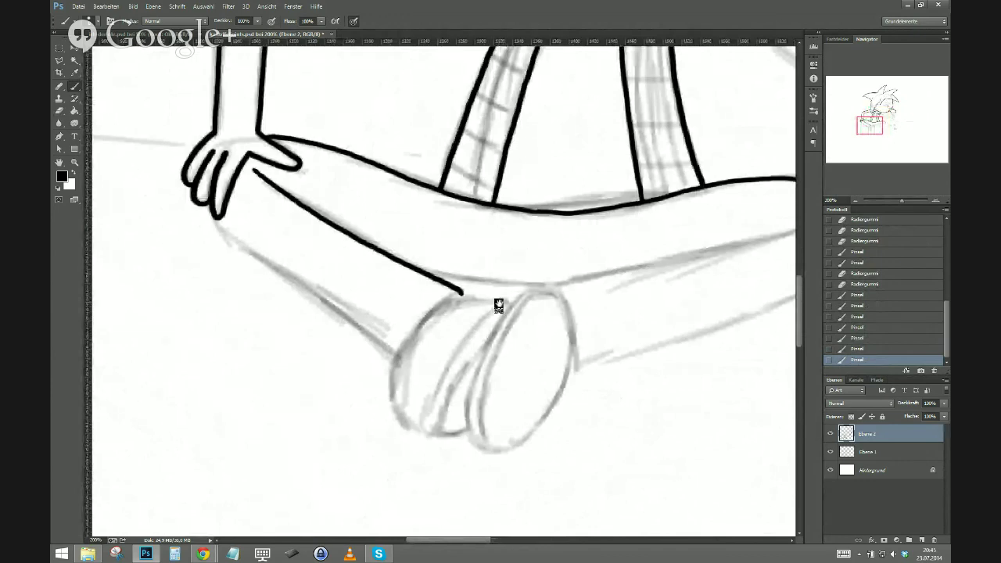
mouse_move(498, 303)
mouse_down()
mouse_move(454, 296)
mouse_move(393, 365)
mouse_move(418, 426)
mouse_up()
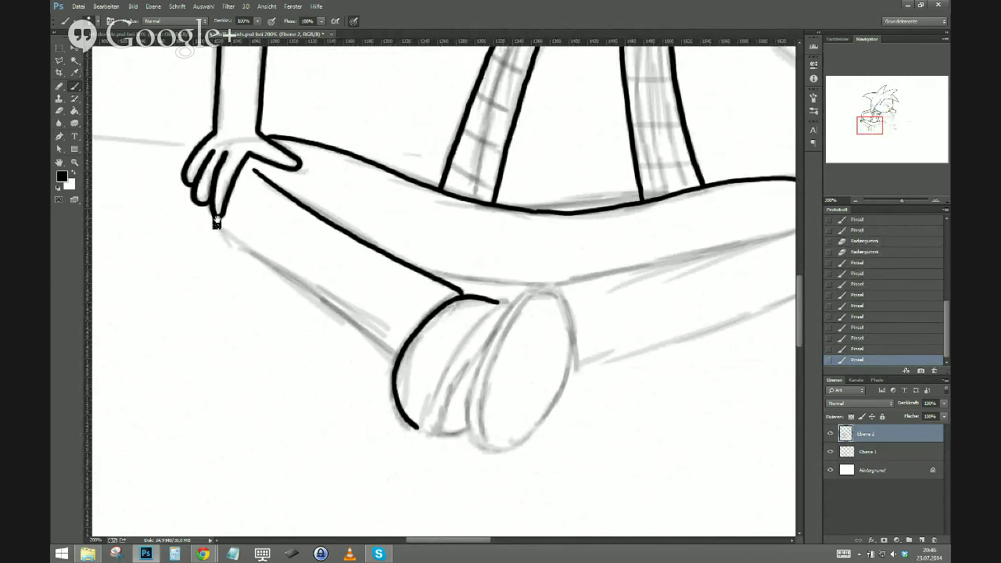
drag(216, 223, 397, 361)
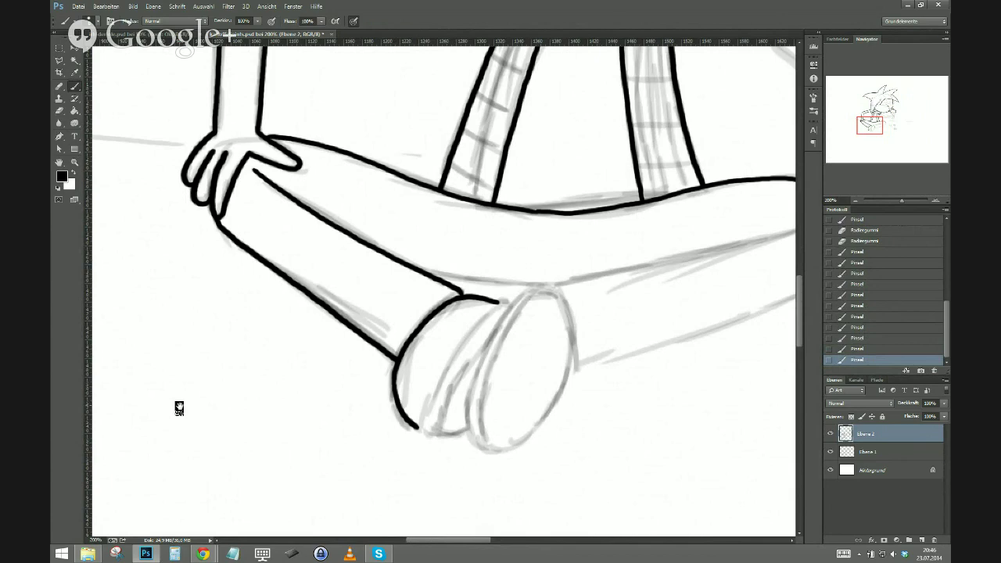
Ink the other leg's trouser cuff, underside and inner fold line, plus the short top line of the front shoe.
drag(443, 404, 313, 404)
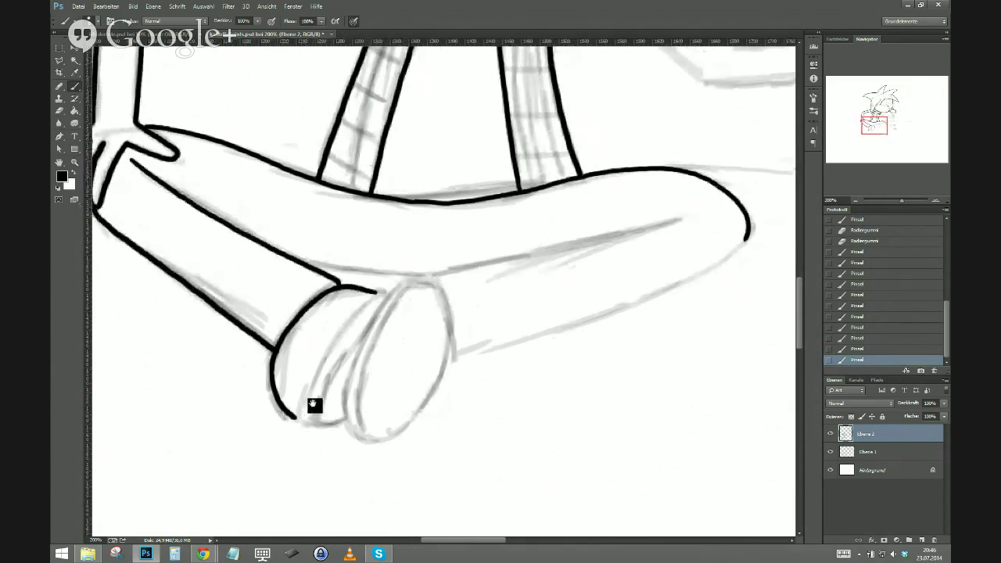
drag(431, 276, 454, 354)
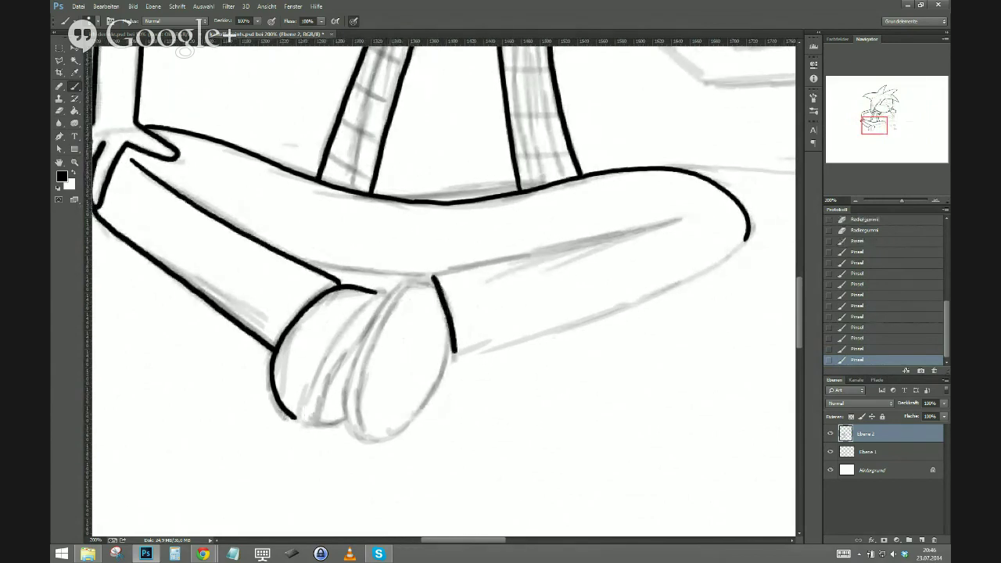
mouse_move(744, 234)
mouse_down()
mouse_move(696, 279)
mouse_move(583, 324)
mouse_move(455, 356)
mouse_up()
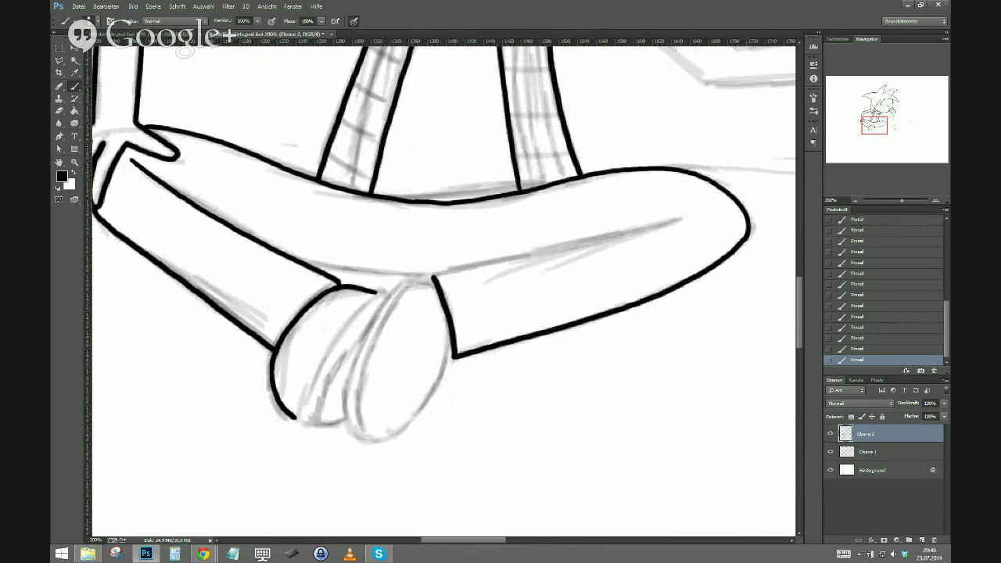
drag(432, 275, 685, 222)
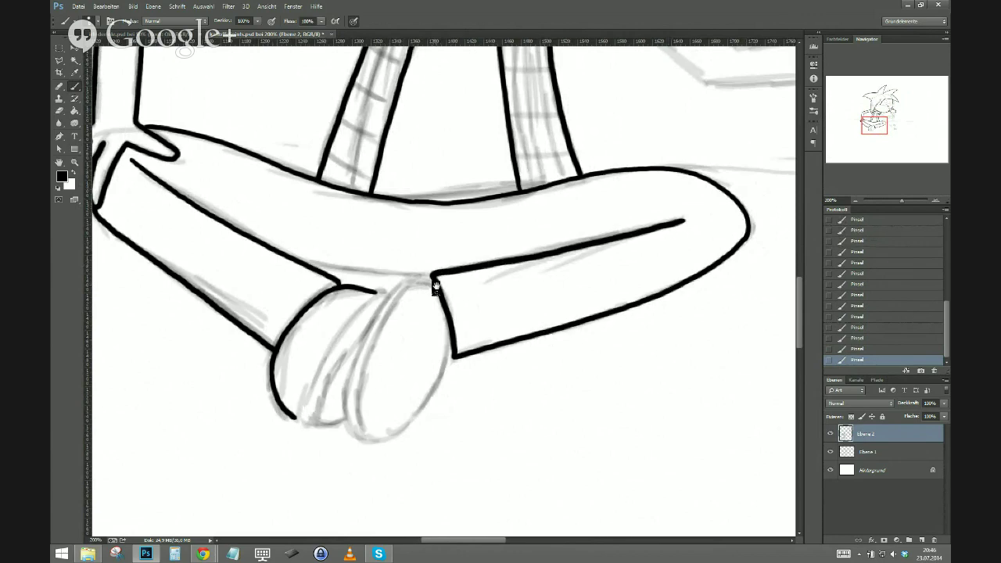
drag(435, 282, 417, 279)
Ink the front shoe's outer curve, redrawing it once, and add the double edge of its sole.
mouse_move(451, 338)
mouse_down()
mouse_move(407, 419)
mouse_move(379, 435)
mouse_move(351, 424)
mouse_up()
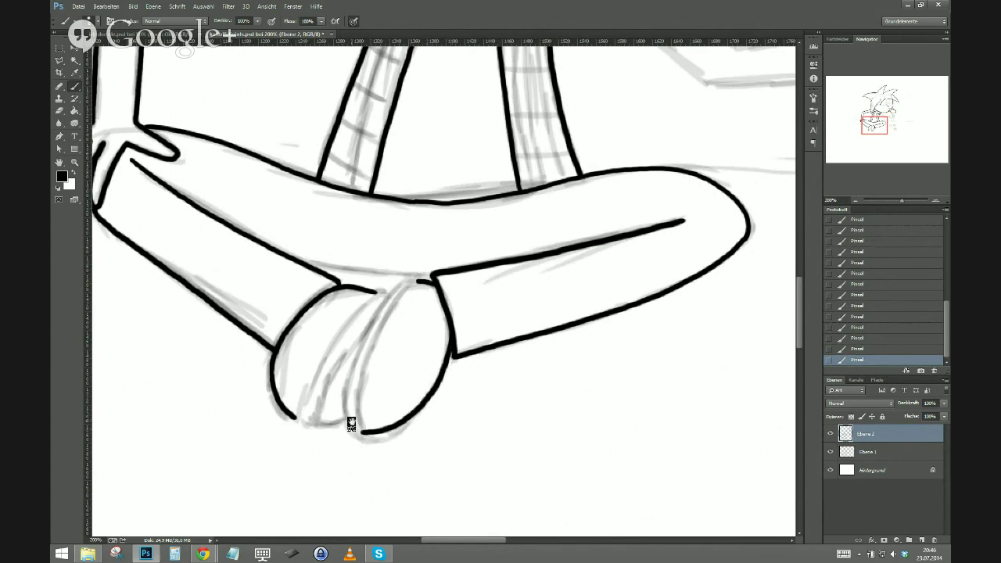
key(ctrl+z)
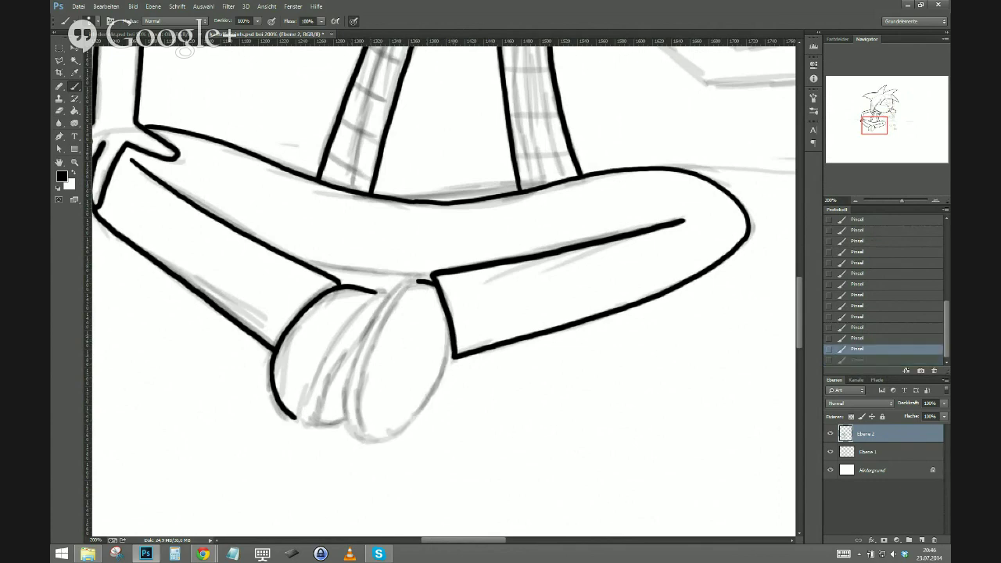
mouse_move(452, 340)
mouse_down()
mouse_move(418, 408)
mouse_move(365, 439)
mouse_up()
mouse_move(419, 278)
mouse_down()
mouse_move(371, 351)
mouse_move(358, 397)
mouse_move(365, 436)
mouse_up()
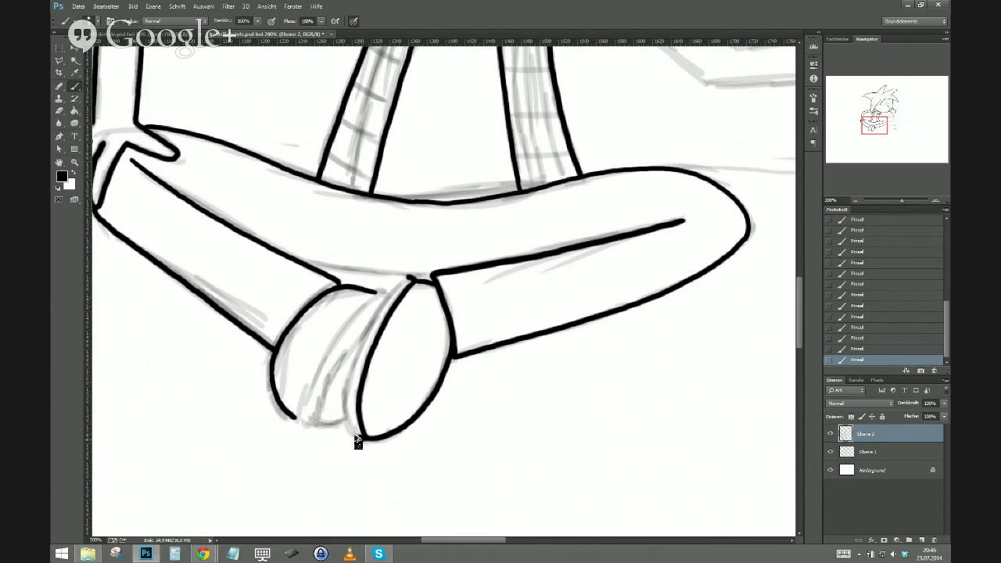
mouse_move(357, 440)
mouse_down()
mouse_move(344, 391)
mouse_move(383, 292)
mouse_move(408, 280)
mouse_up()
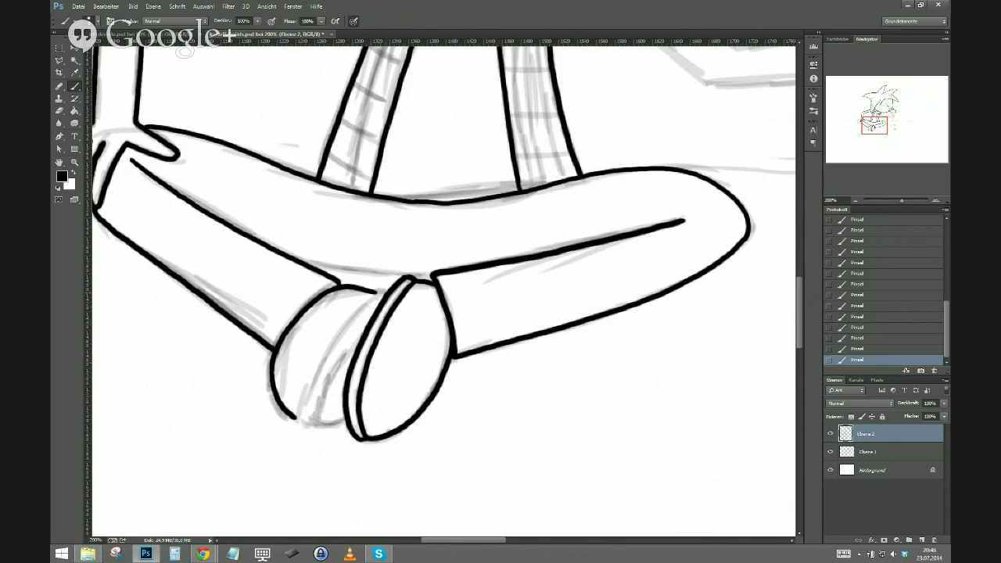
Ink the rear shoe's double sole edge, undoing the first attempt and redrawing it.
mouse_move(386, 291)
mouse_down()
mouse_move(351, 315)
mouse_move(300, 412)
mouse_move(308, 429)
mouse_move(344, 422)
mouse_up()
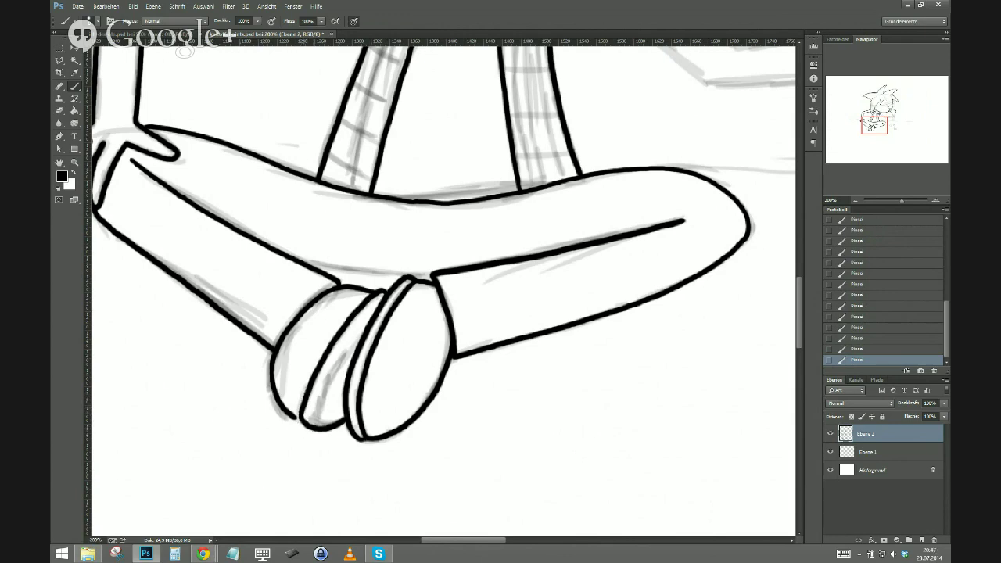
key(ctrl+alt+z)
key(ctrl+alt+z)
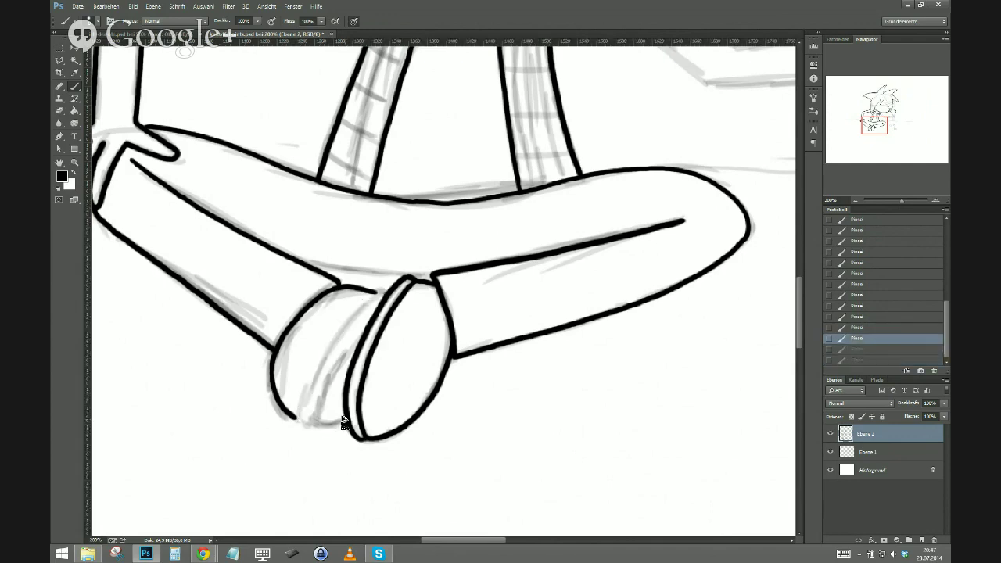
mouse_move(343, 415)
mouse_down()
mouse_move(326, 425)
mouse_move(300, 415)
mouse_move(307, 375)
mouse_move(351, 312)
mouse_move(384, 290)
mouse_up()
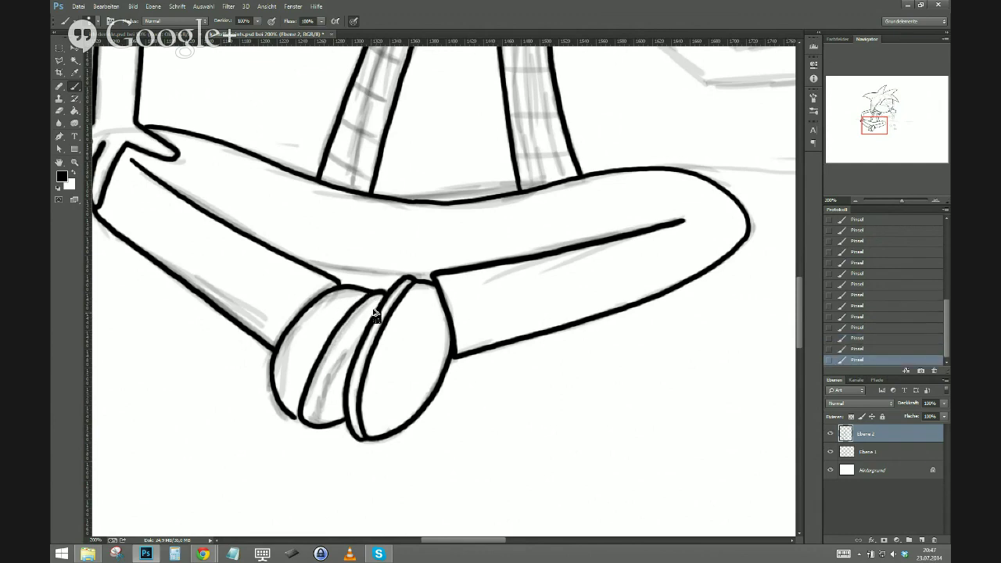
mouse_move(374, 312)
mouse_down()
mouse_move(321, 394)
mouse_move(313, 416)
mouse_move(328, 426)
mouse_up()
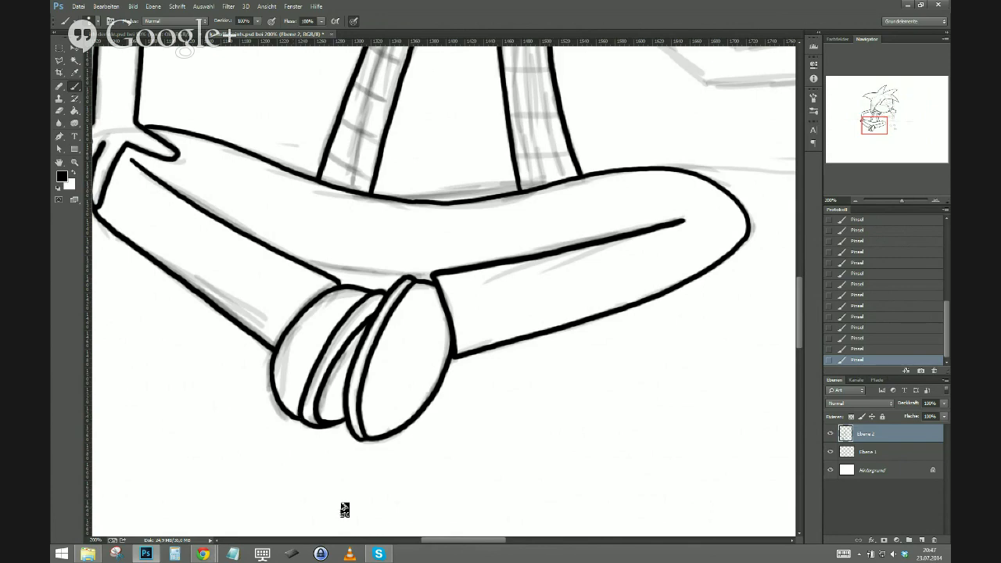
Hide the sketch layer Ebene 1 to check the clean line art, and show it again.
key(ctrl+minus)
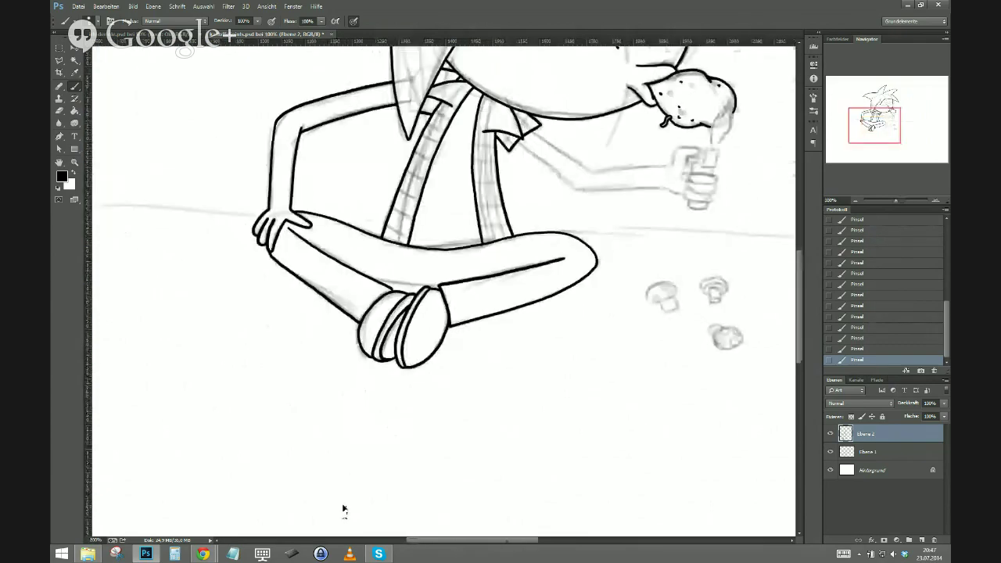
drag(436, 331, 304, 406)
click(830, 452)
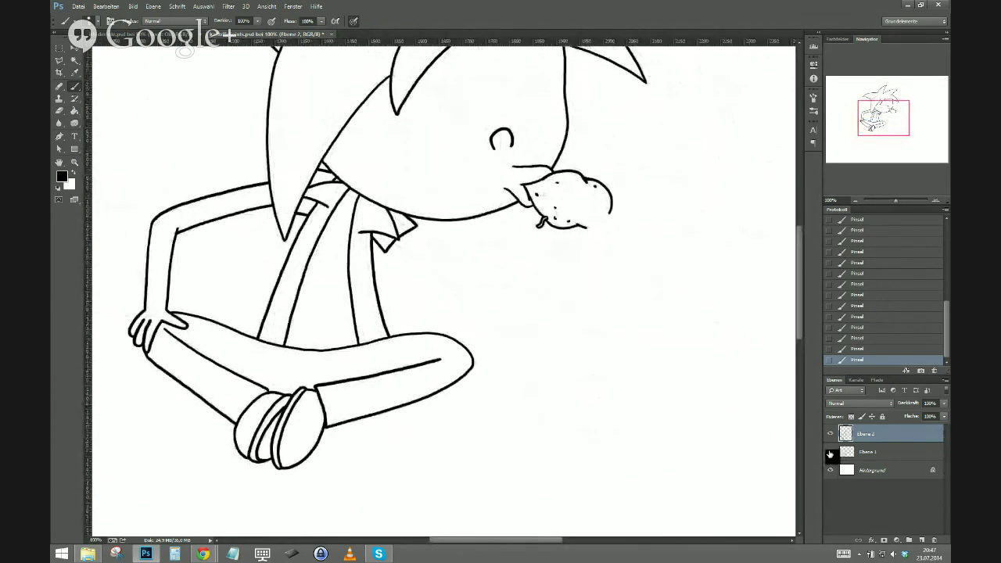
click(830, 452)
Ink the outstretched arm's upper edge, the thumb, the top of the gripped handle and the fingers wrapped around it.
key(ctrl+plus)
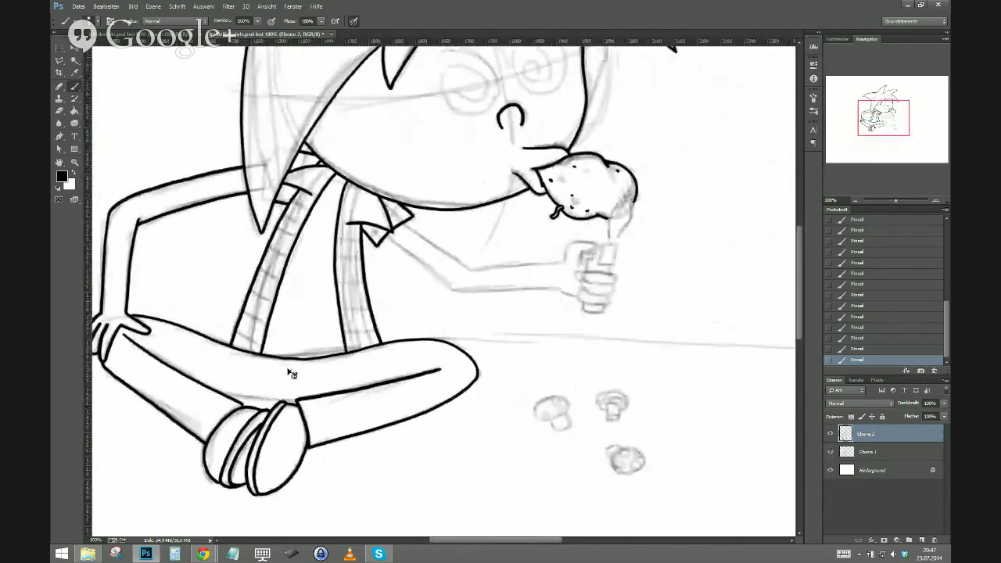
drag(412, 355, 293, 422)
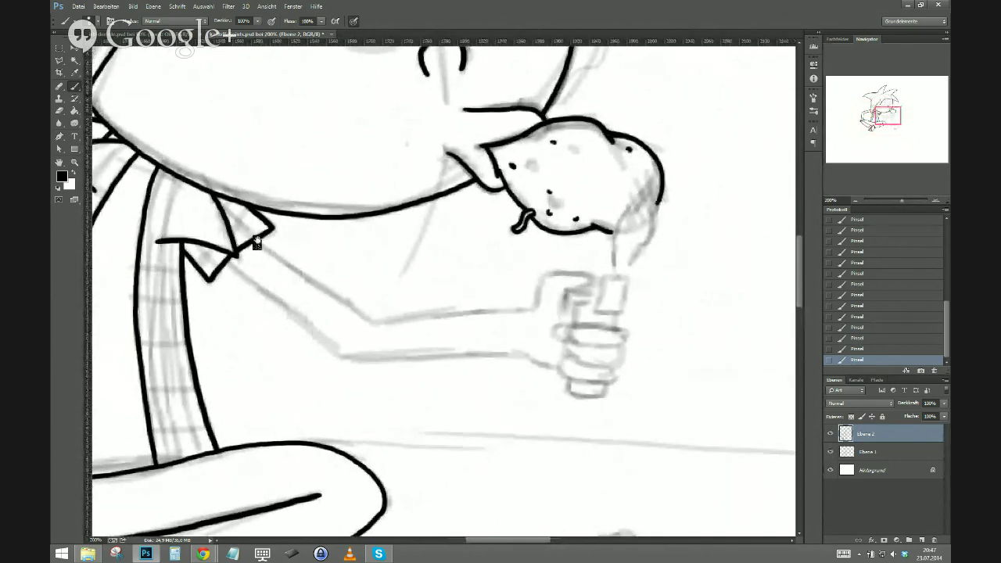
mouse_move(256, 244)
mouse_down()
mouse_move(381, 323)
mouse_move(533, 308)
mouse_move(555, 278)
mouse_move(589, 280)
mouse_move(566, 298)
mouse_move(591, 306)
mouse_move(587, 294)
mouse_move(596, 305)
mouse_move(601, 283)
mouse_move(624, 285)
mouse_move(621, 313)
mouse_move(595, 312)
mouse_up()
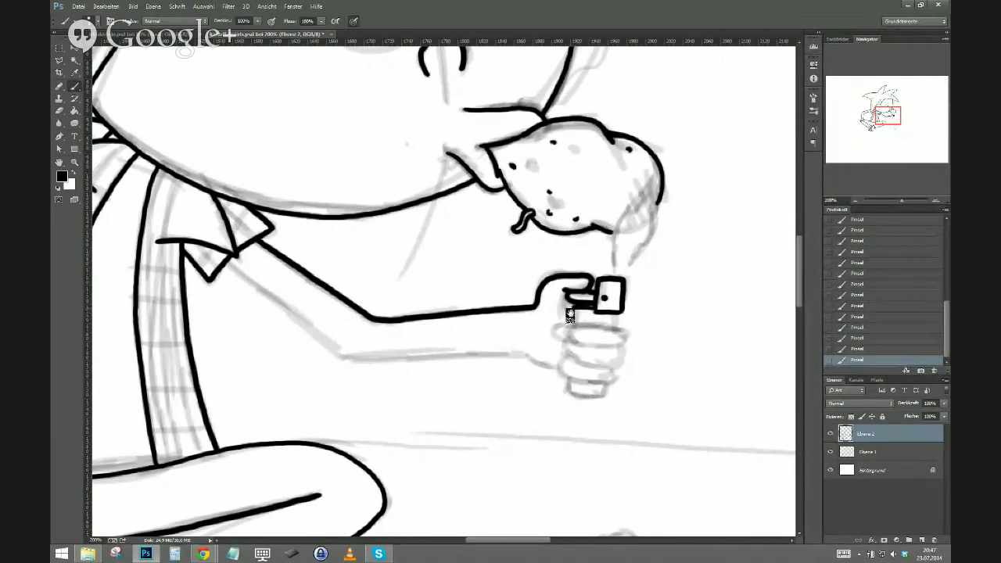
mouse_move(571, 306)
mouse_down()
mouse_move(571, 324)
mouse_move(616, 329)
mouse_up()
mouse_move(623, 325)
mouse_down()
mouse_move(568, 325)
mouse_move(568, 344)
mouse_move(592, 347)
mouse_move(622, 345)
mouse_move(625, 333)
mouse_move(567, 356)
mouse_move(595, 361)
mouse_move(625, 346)
mouse_move(564, 371)
mouse_move(618, 374)
mouse_move(623, 356)
mouse_up()
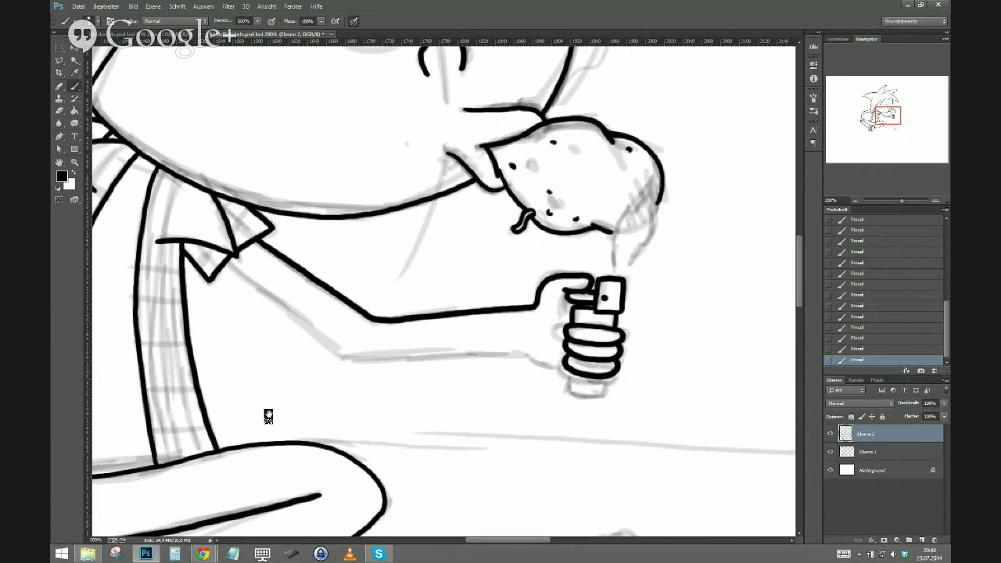
Ink the bottom end of the gripped handle and the curved pointed piece joining it to the treat, with small hatch marks on it.
drag(570, 368, 570, 389)
drag(610, 393, 568, 388)
mouse_move(649, 180)
mouse_down()
mouse_move(612, 238)
mouse_move(611, 272)
mouse_move(648, 244)
mouse_move(652, 181)
mouse_up()
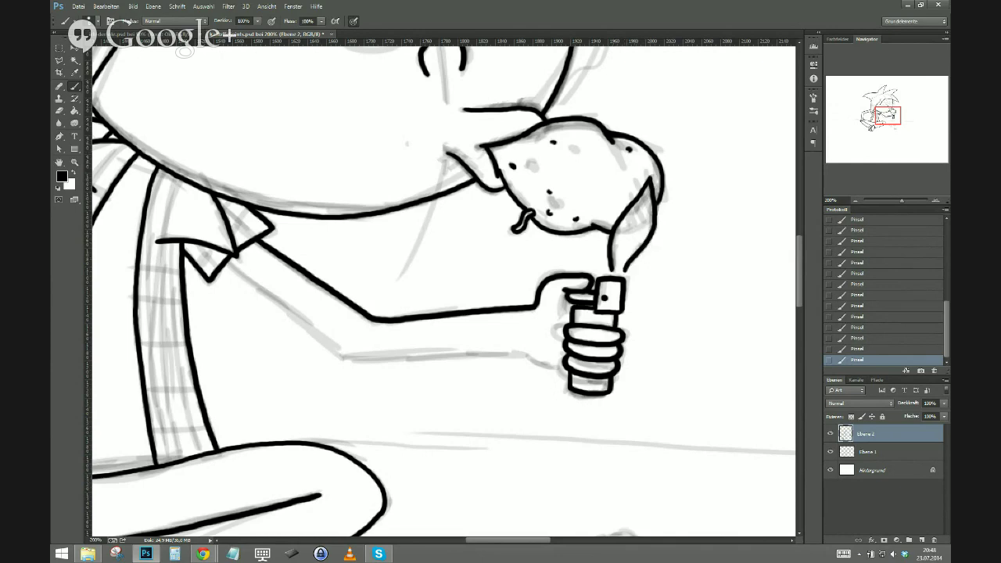
drag(638, 212, 636, 228)
mouse_move(644, 219)
mouse_down()
mouse_move(633, 230)
mouse_move(648, 212)
mouse_up()
drag(632, 229, 648, 220)
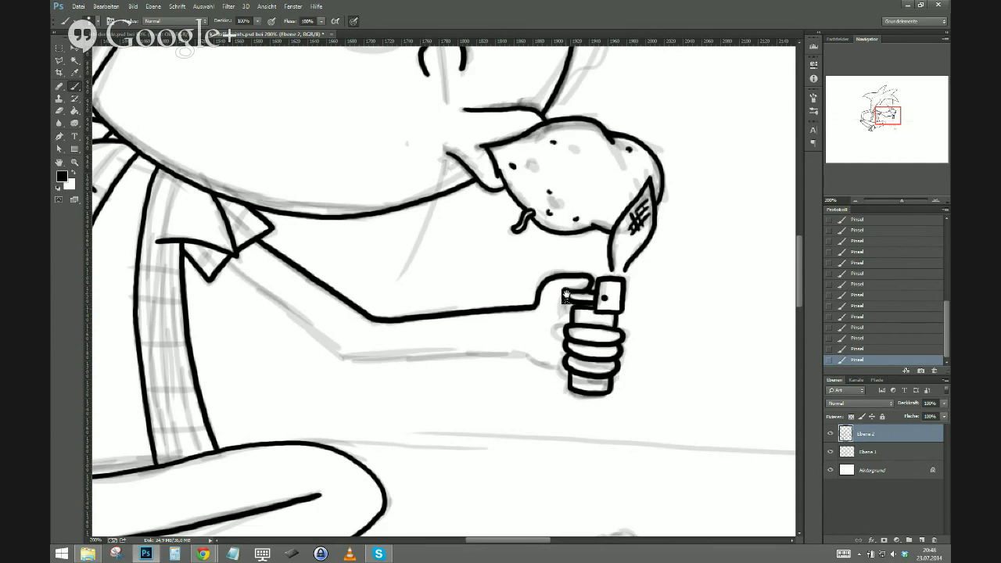
Ink the inner contour between the thumb and the palm, undoing the first attempts and redrawing it.
drag(564, 295, 561, 315)
key(ctrl+alt+z)
key(ctrl+alt+z)
key(ctrl+alt+z)
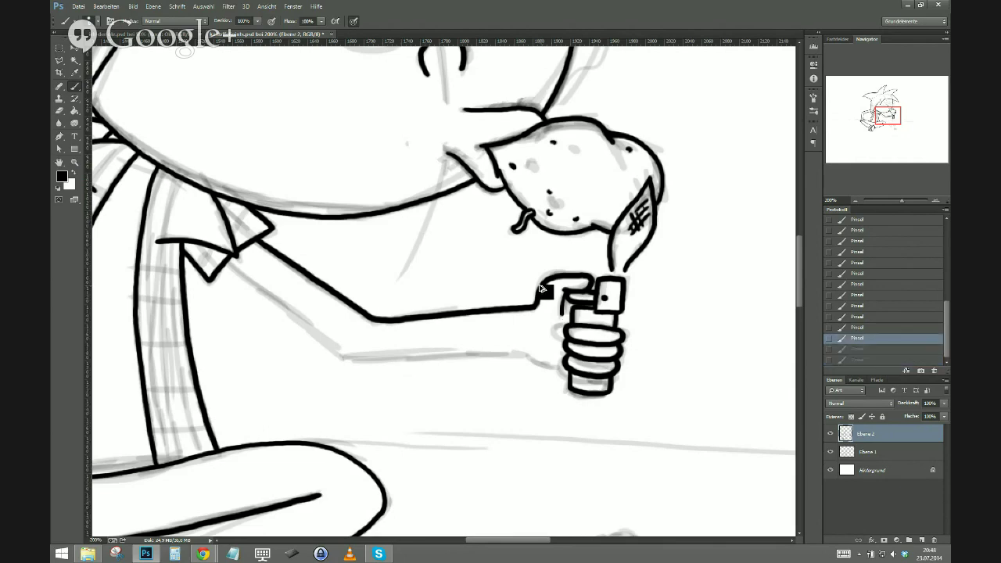
drag(561, 288, 557, 321)
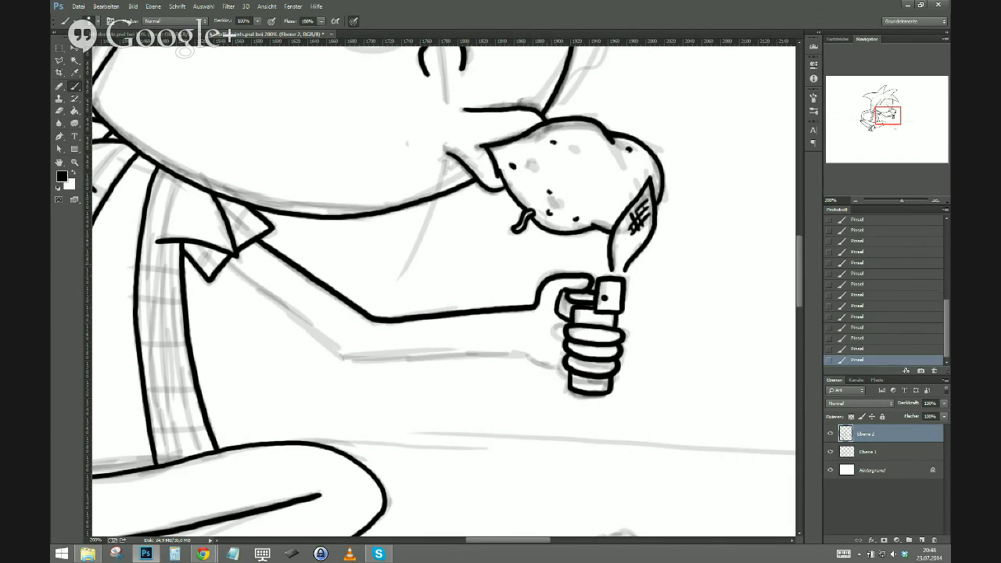
Ink the outstretched arm's lower edge from the sleeve to the heel of the hand, redrawing it once, and add the palm crease.
drag(223, 263, 332, 353)
key(ctrl+z)
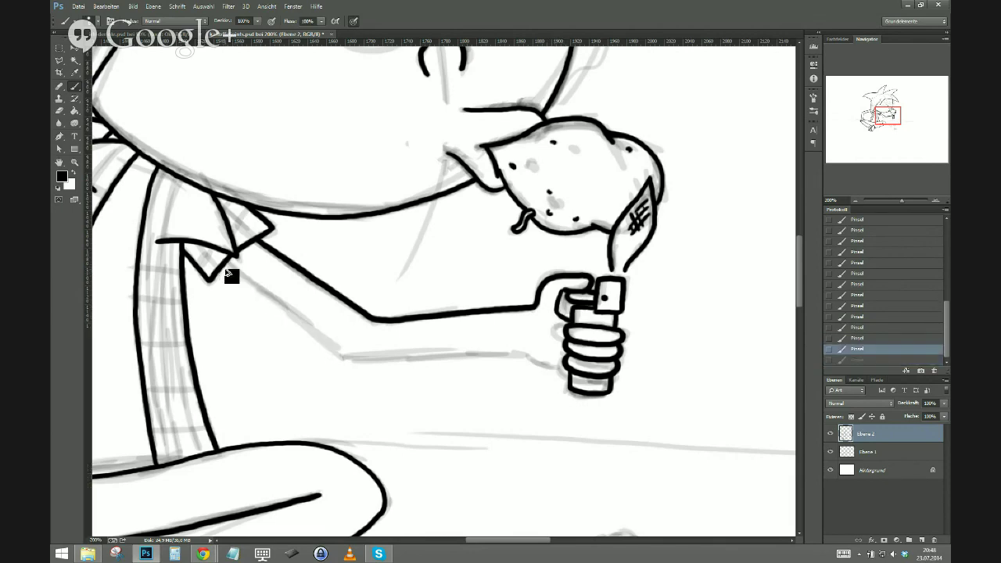
mouse_move(219, 264)
mouse_down()
mouse_move(352, 354)
mouse_move(522, 347)
mouse_move(566, 367)
mouse_up()
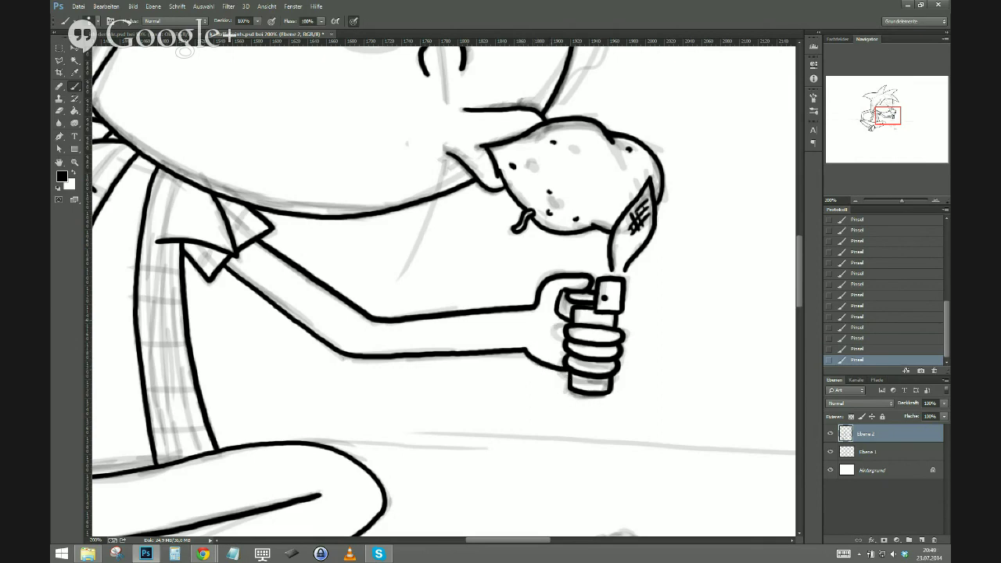
drag(549, 327, 536, 338)
Ink the first mushroom on the ground with its spotted cap and lined stem, and the stem of the second mushroom.
key(ctrl+minus)
key(ctrl+minus)
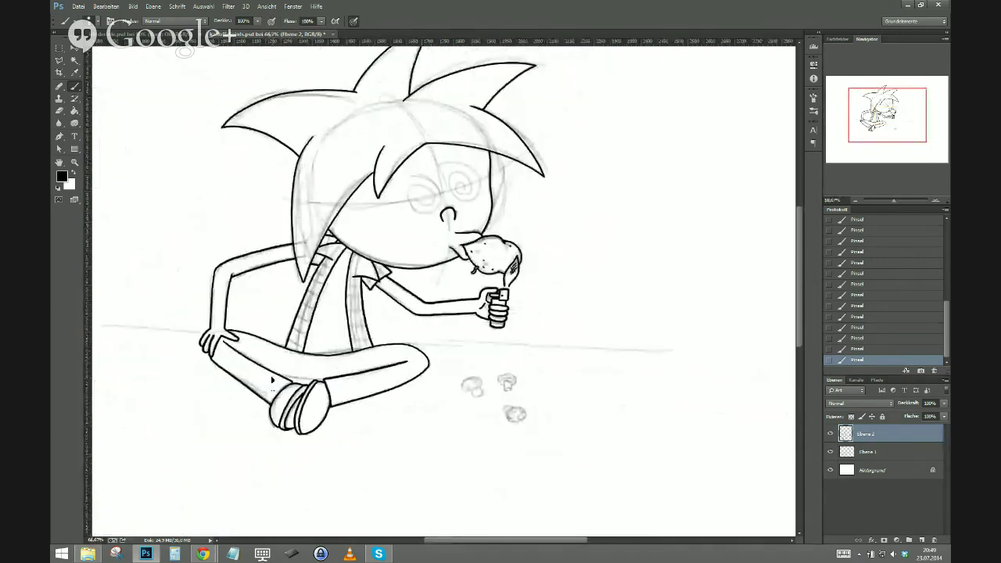
key(ctrl+plus)
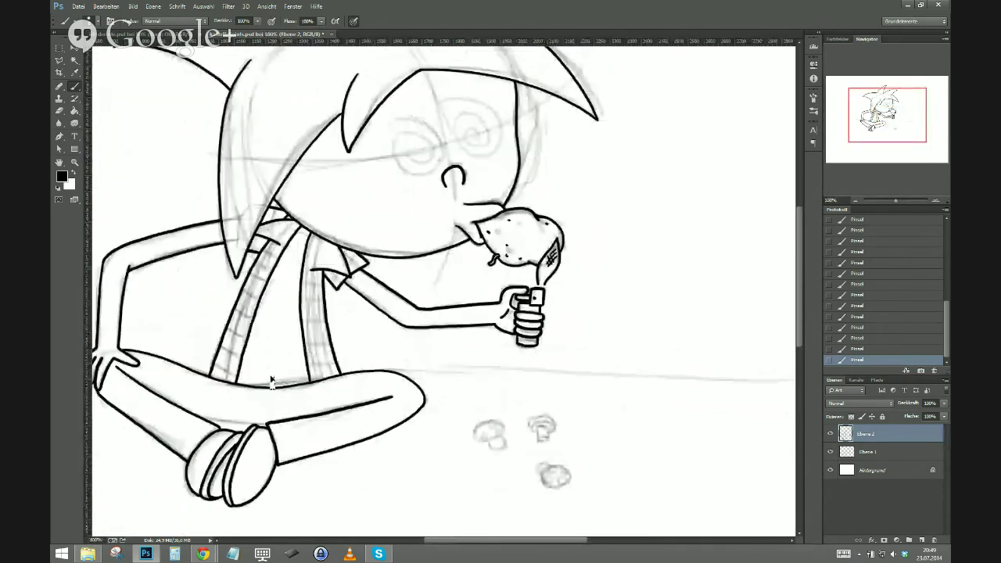
key(ctrl+plus)
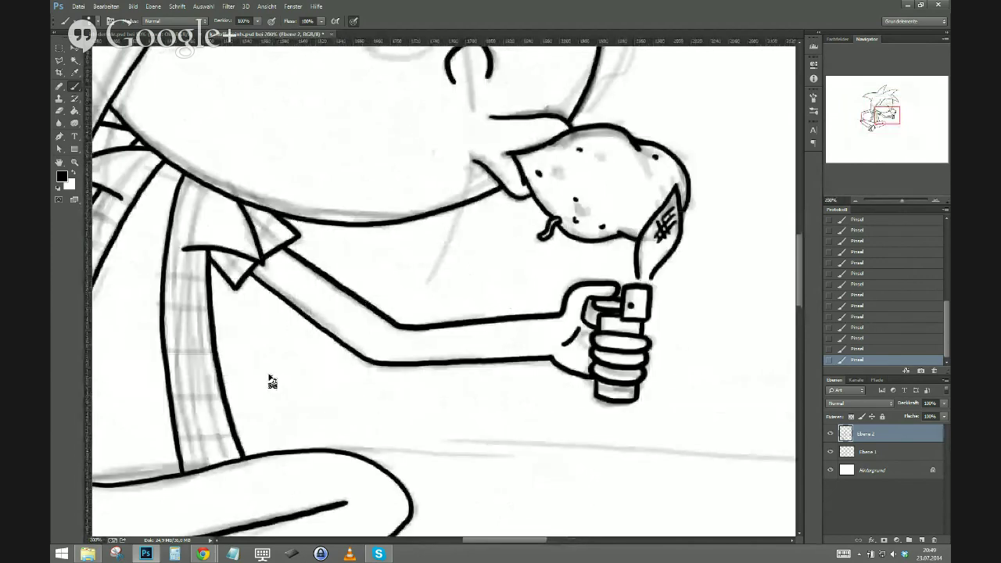
drag(425, 406, 380, 290)
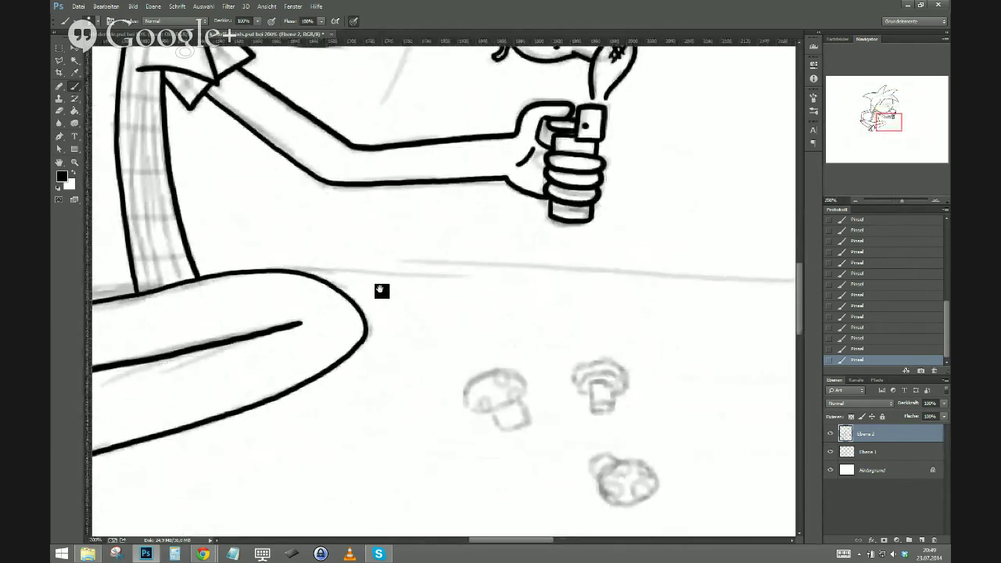
mouse_move(510, 374)
mouse_down()
mouse_move(467, 394)
mouse_move(452, 376)
mouse_move(481, 357)
mouse_move(506, 367)
mouse_move(482, 368)
mouse_move(491, 361)
mouse_move(504, 379)
mouse_move(462, 393)
mouse_move(465, 382)
mouse_move(490, 415)
mouse_move(509, 405)
mouse_move(506, 382)
mouse_up()
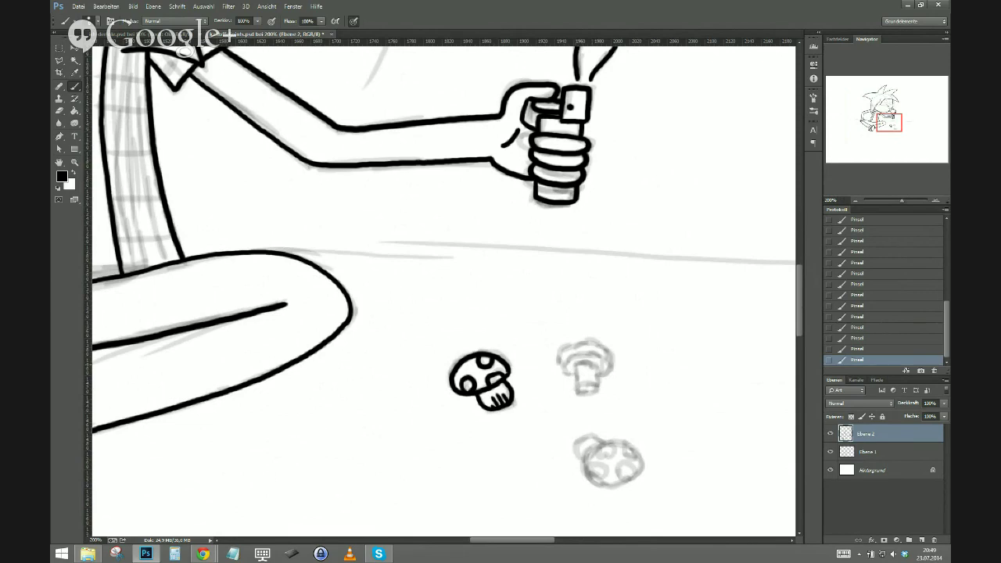
mouse_move(574, 363)
mouse_down()
mouse_move(582, 392)
mouse_move(594, 397)
mouse_move(597, 367)
mouse_move(575, 362)
mouse_move(591, 382)
mouse_up()
Draw most of a wavy puddle outline around the mushrooms with a droplet on either side, and ink the second mushroom's gilled cap.
mouse_move(444, 369)
mouse_down()
mouse_move(415, 375)
mouse_move(429, 472)
mouse_move(595, 502)
mouse_up()
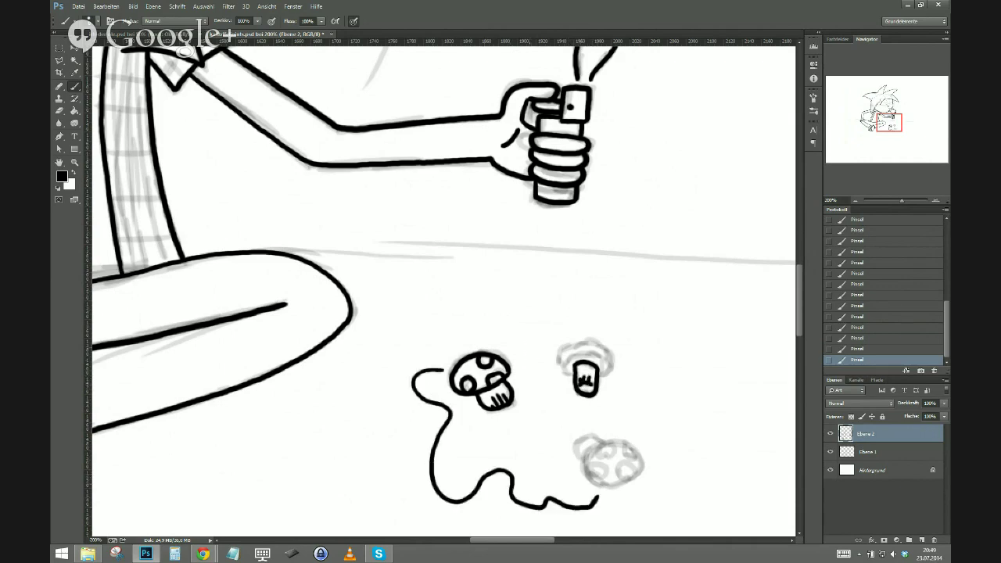
drag(514, 364, 552, 344)
mouse_move(618, 363)
mouse_down()
mouse_move(665, 384)
mouse_move(657, 477)
mouse_up()
mouse_move(685, 384)
mouse_down()
mouse_move(706, 404)
mouse_move(686, 389)
mouse_up()
mouse_move(577, 386)
mouse_down()
mouse_move(557, 363)
mouse_move(559, 345)
mouse_move(606, 349)
mouse_move(605, 369)
mouse_move(599, 353)
mouse_move(575, 352)
mouse_move(566, 372)
mouse_up()
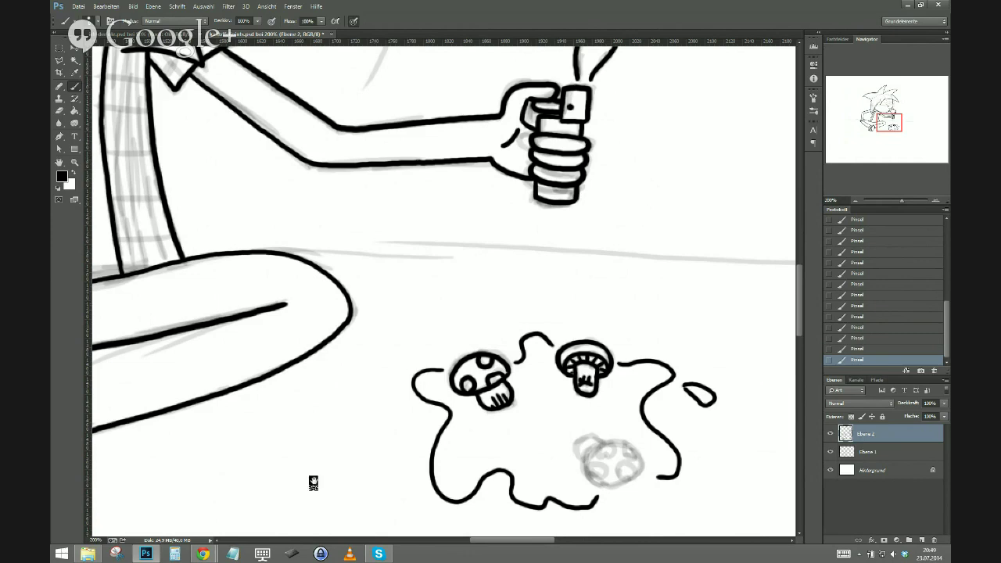
mouse_move(412, 418)
mouse_down()
mouse_move(391, 427)
mouse_move(403, 430)
mouse_up()
Ink the third mushroom with its spotted cap and short stem, close the puddle outline beneath it and add a droplet below.
drag(462, 489, 398, 402)
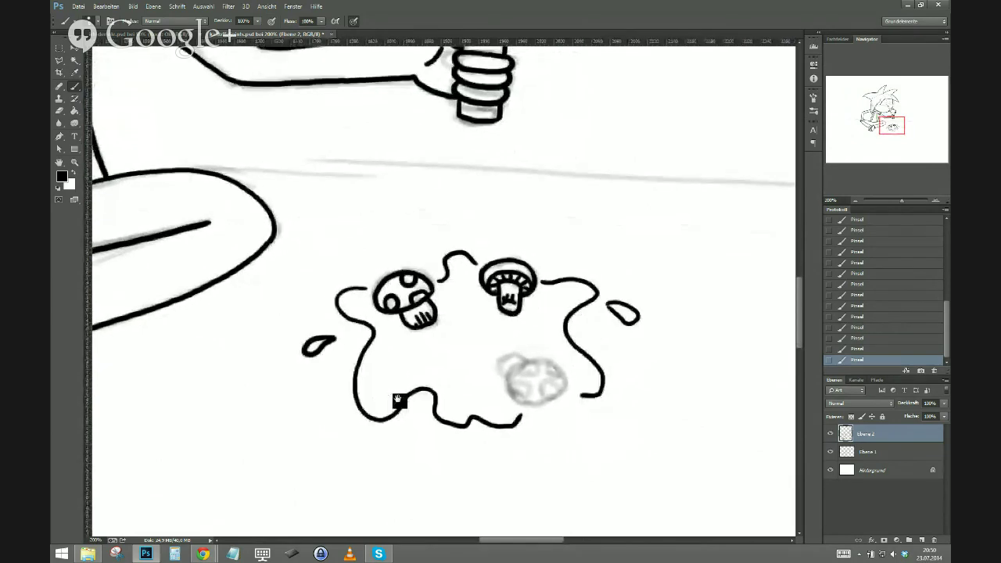
mouse_move(507, 371)
mouse_down()
mouse_move(521, 402)
mouse_move(551, 403)
mouse_move(561, 386)
mouse_move(541, 358)
mouse_move(519, 356)
mouse_move(508, 376)
mouse_move(498, 363)
mouse_move(503, 353)
mouse_move(520, 361)
mouse_move(507, 370)
mouse_move(522, 380)
mouse_move(516, 398)
mouse_up()
mouse_move(525, 362)
mouse_down()
mouse_move(530, 376)
mouse_move(536, 364)
mouse_up()
mouse_move(556, 399)
mouse_down()
mouse_move(552, 381)
mouse_move(540, 395)
mouse_up()
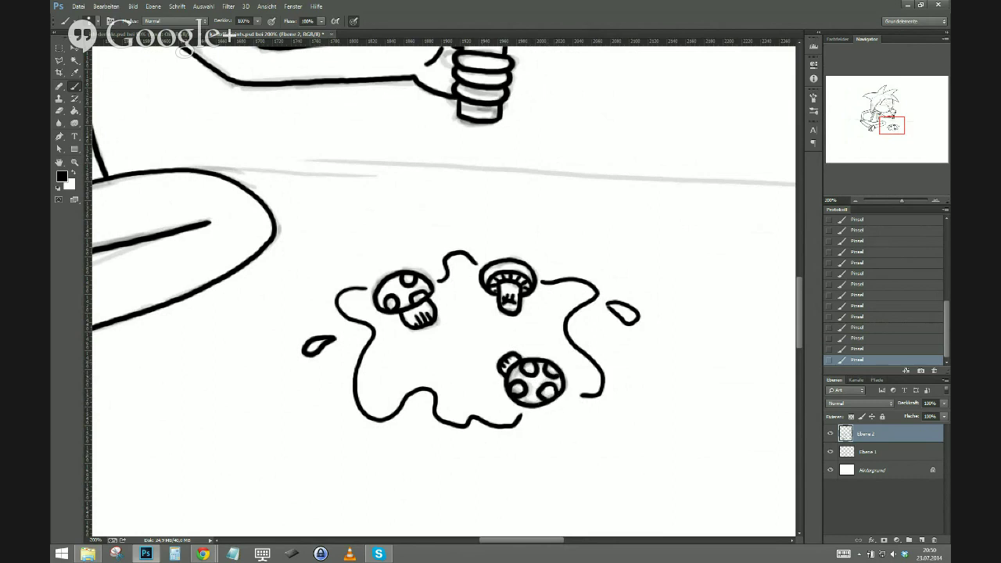
mouse_move(579, 396)
mouse_down()
mouse_move(551, 432)
mouse_move(522, 423)
mouse_up()
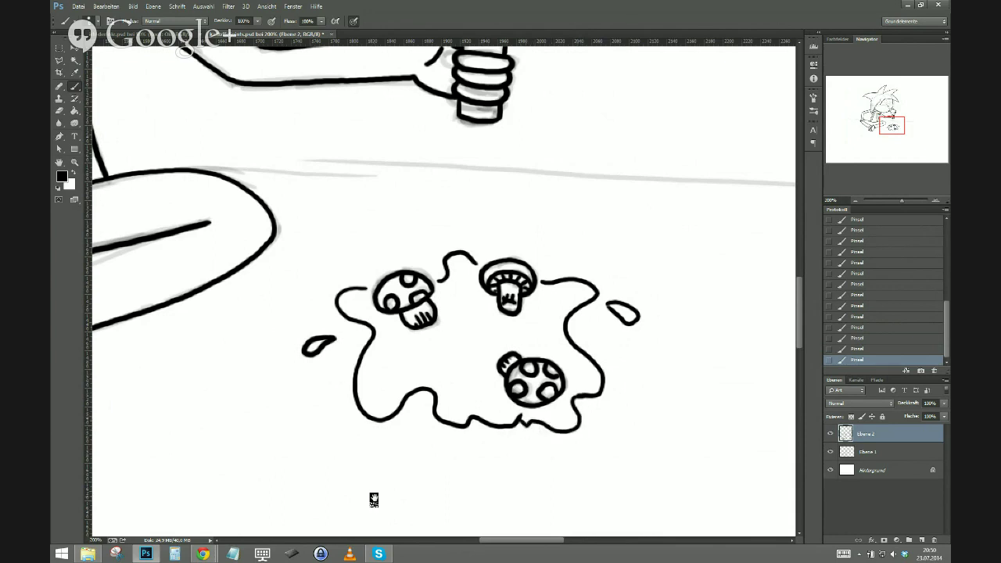
drag(541, 446, 538, 455)
Look over the inked legs, puddle and treat for missing lines, trying one stroke near the treat's upper edge and undoing it.
key(ctrl+minus)
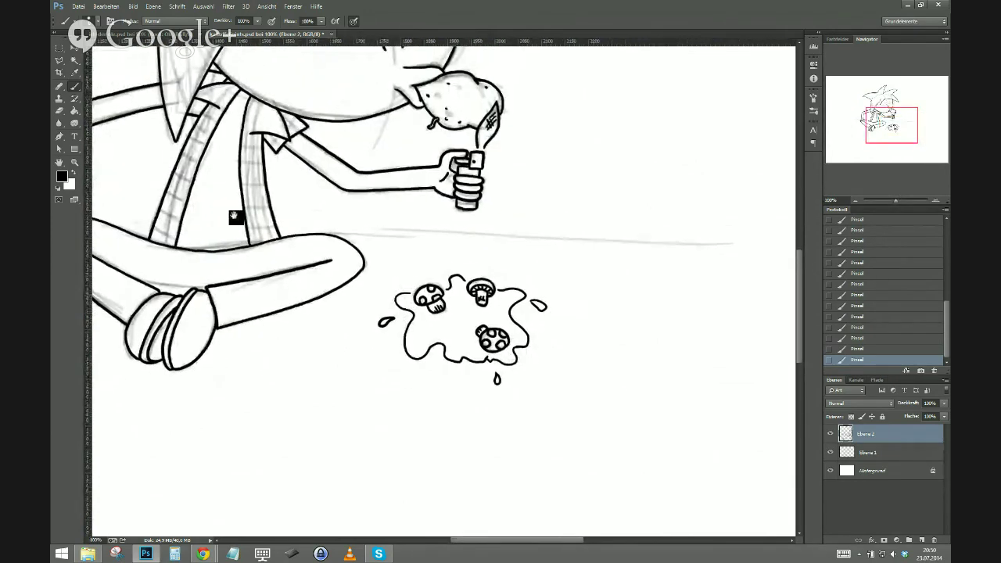
drag(234, 217, 326, 391)
drag(264, 497, 311, 454)
drag(248, 493, 285, 414)
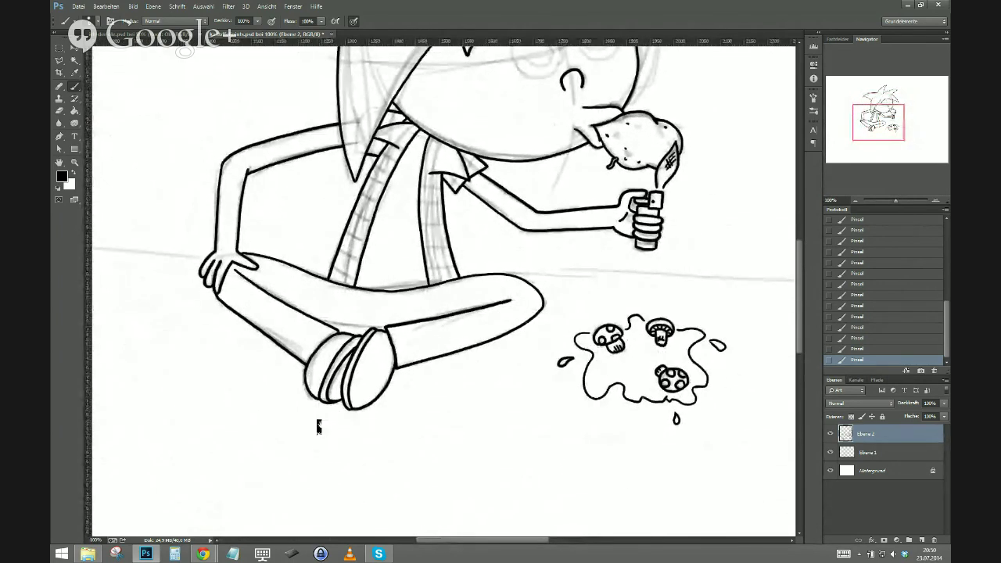
mouse_move(451, 457)
mouse_down()
mouse_move(398, 440)
mouse_move(254, 471)
mouse_up()
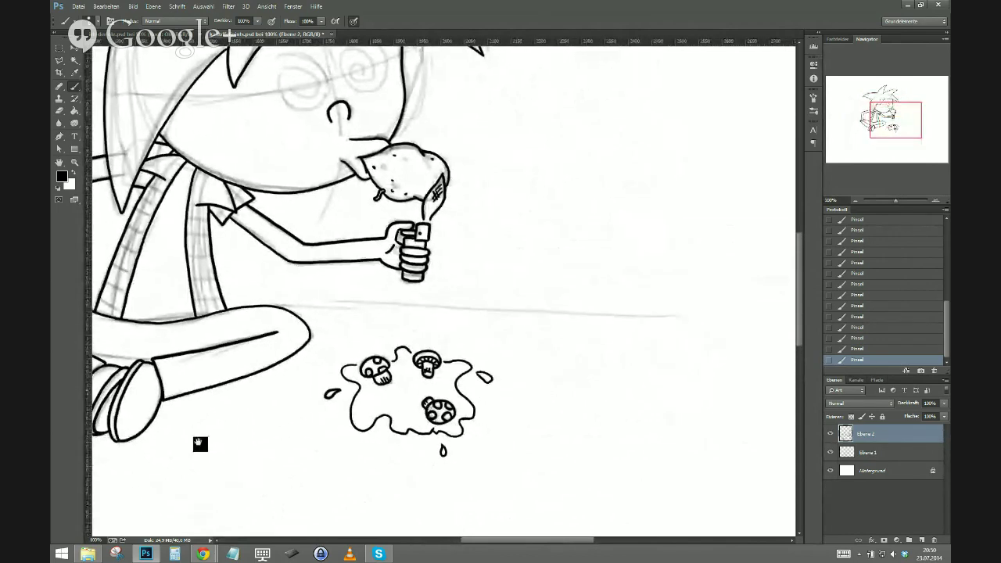
key(ctrl+plus)
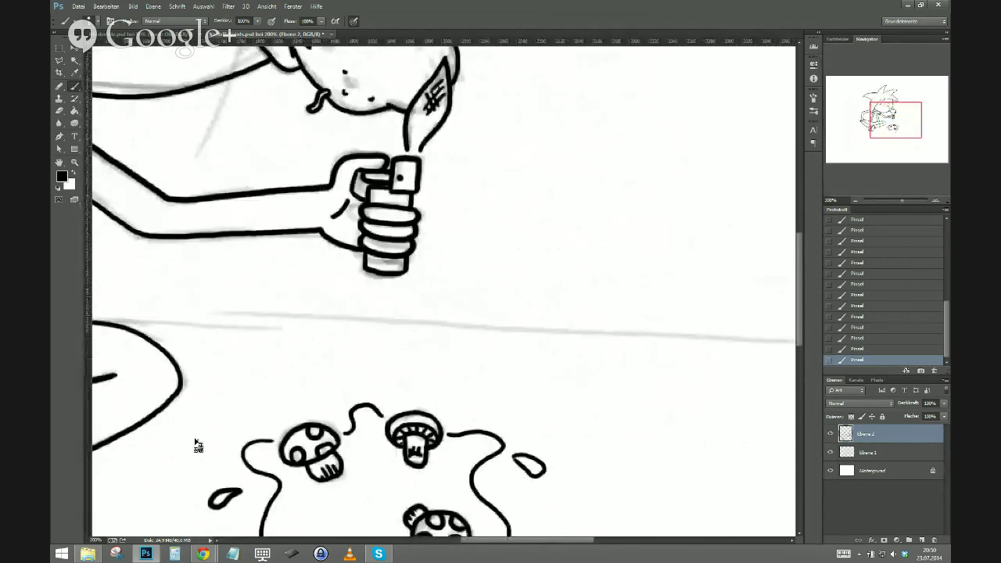
drag(293, 165, 298, 378)
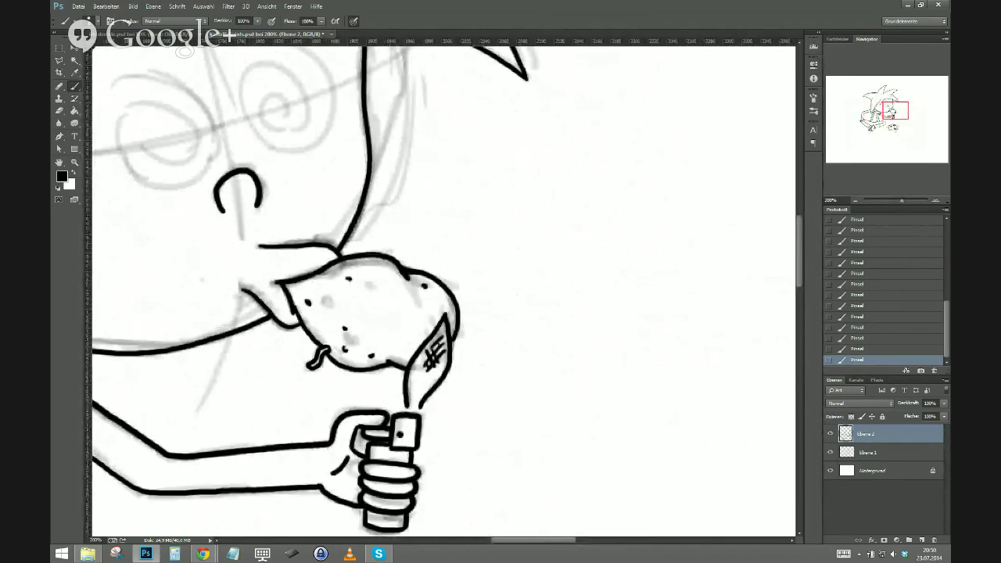
mouse_move(389, 256)
mouse_down()
mouse_move(395, 238)
mouse_move(393, 256)
mouse_up()
key(ctrl+z)
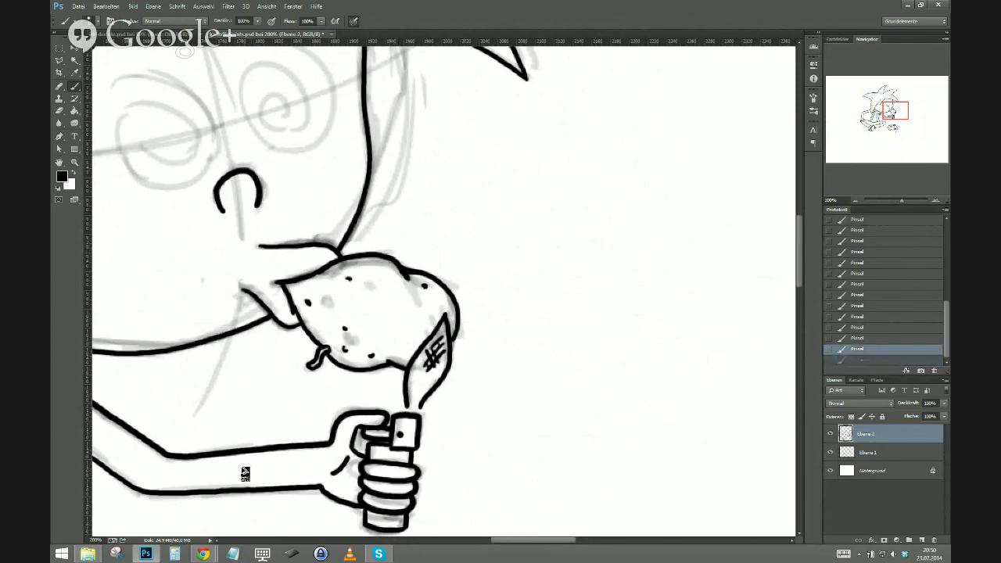
key(ctrl+minus)
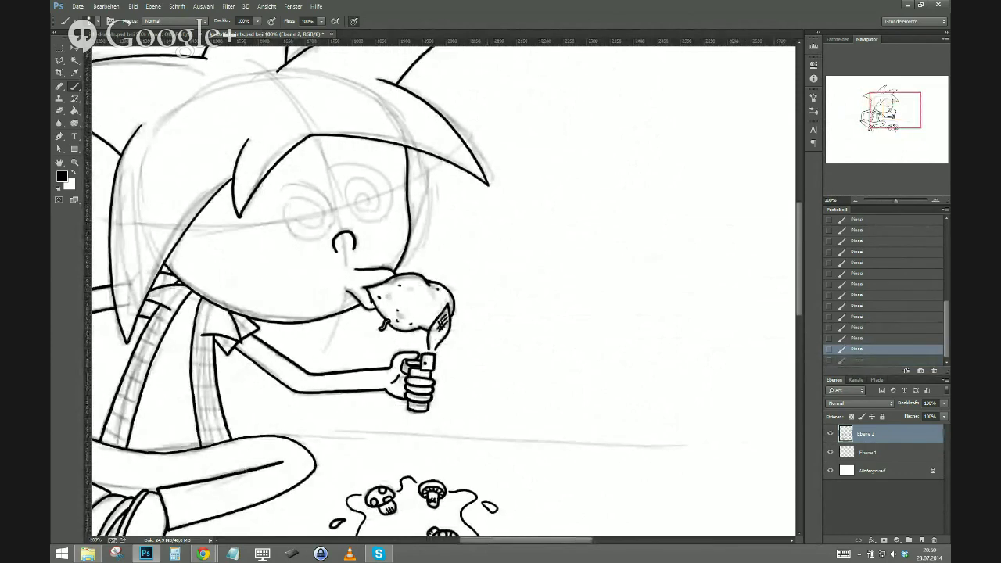
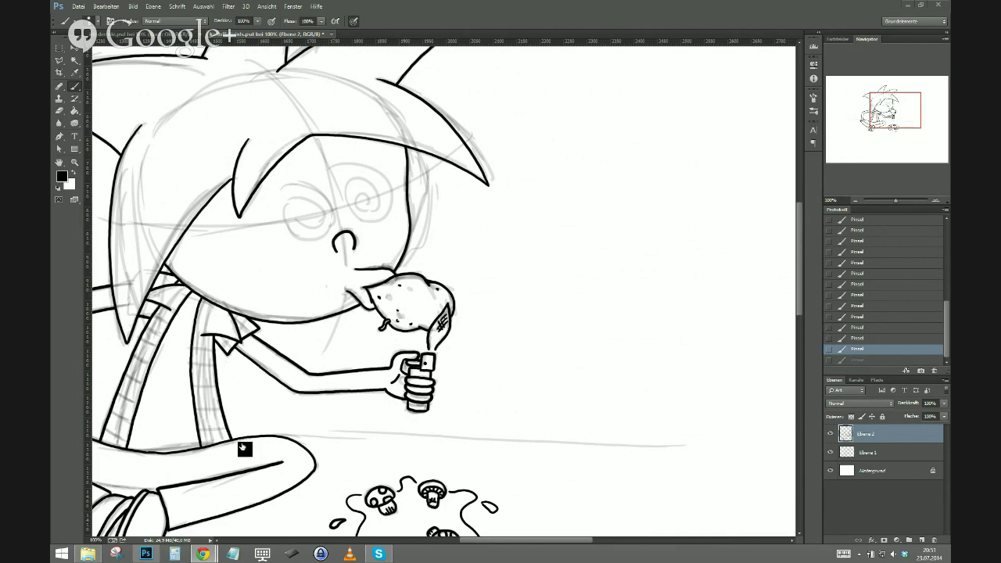
Add a new layer directly above the sketch layer Ebene 1 and ink the long ground line across it, redrawing it once.
click(869, 454)
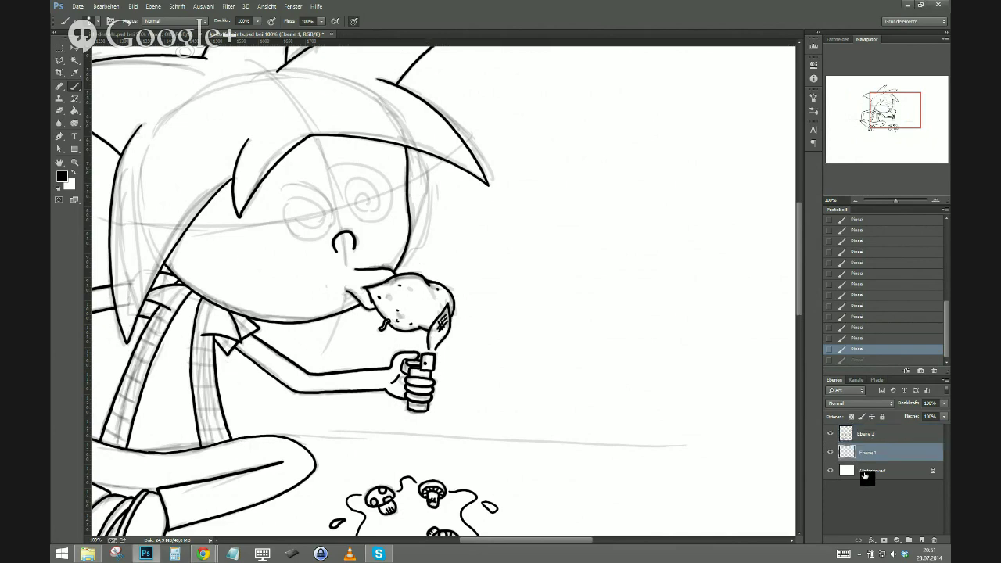
click(921, 540)
key(ctrl+minus)
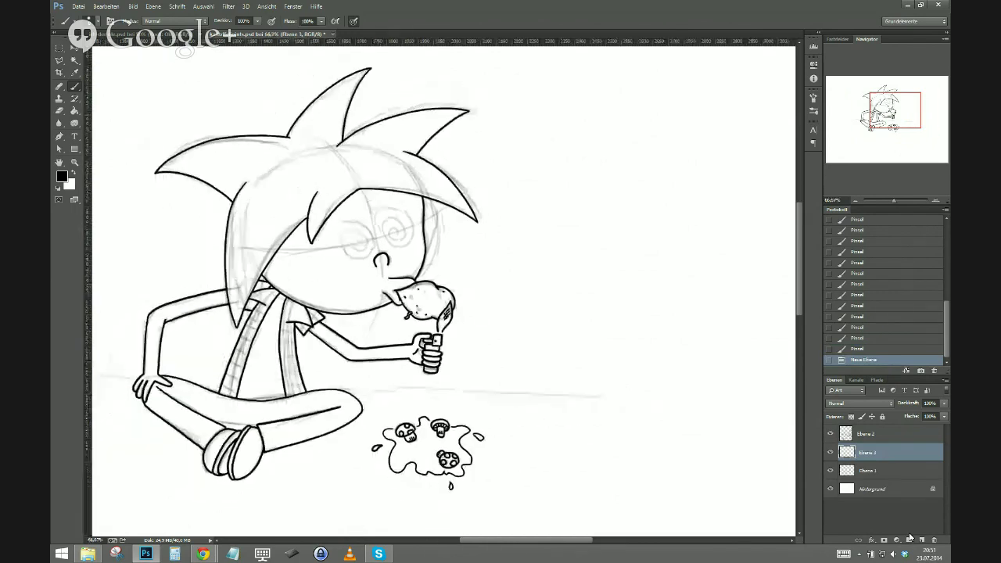
key(ctrl+minus)
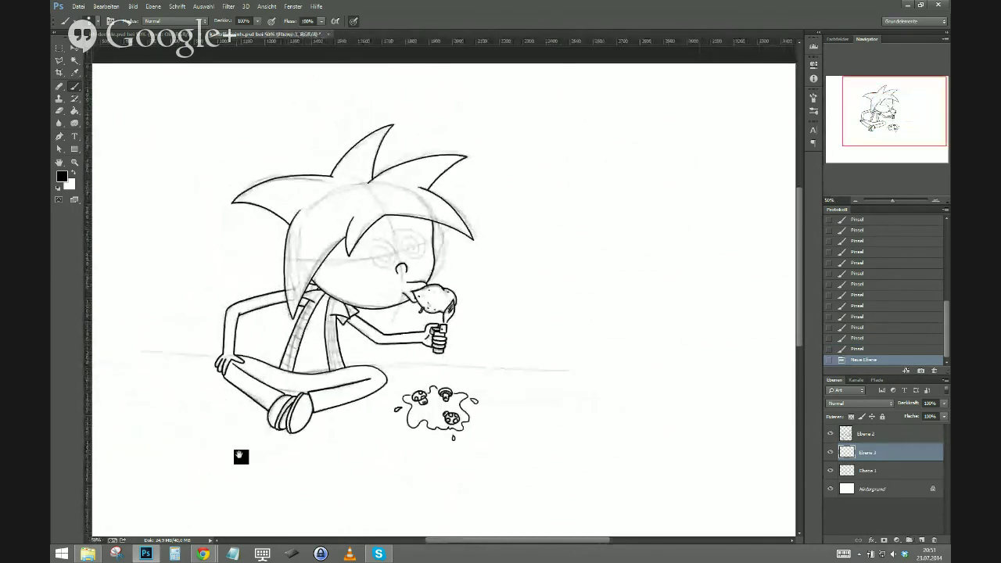
drag(239, 456, 364, 398)
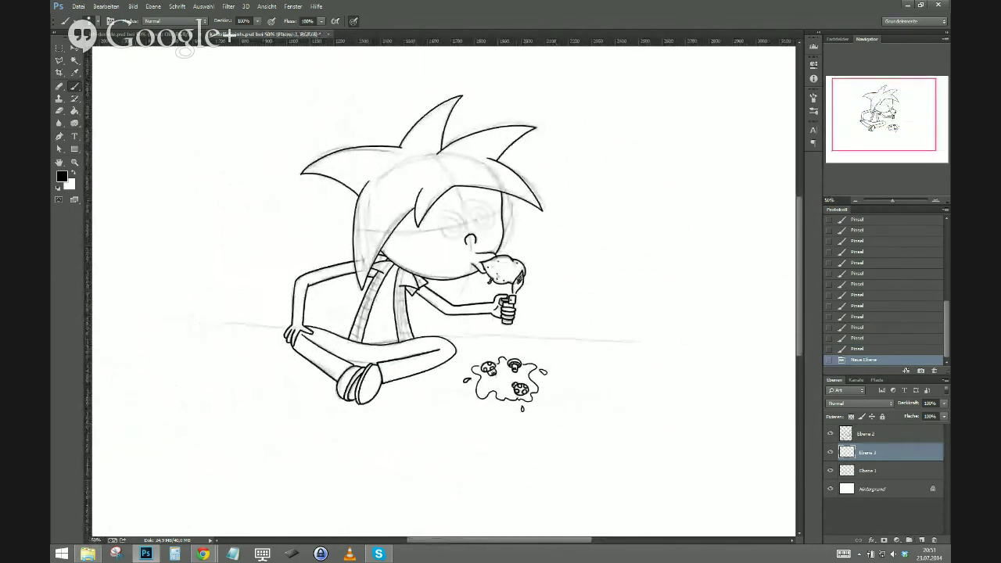
drag(646, 342, 179, 320)
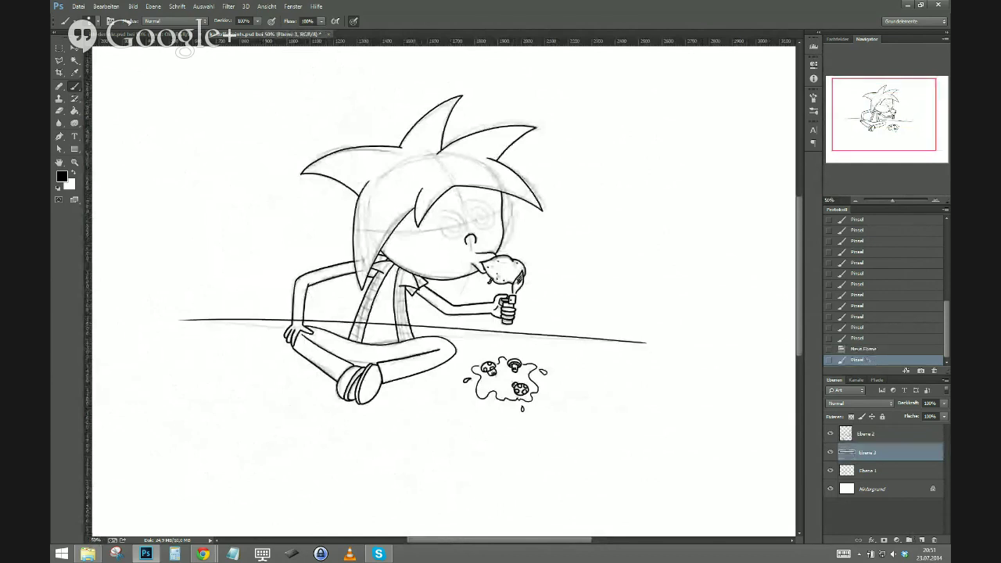
key(ctrl+z)
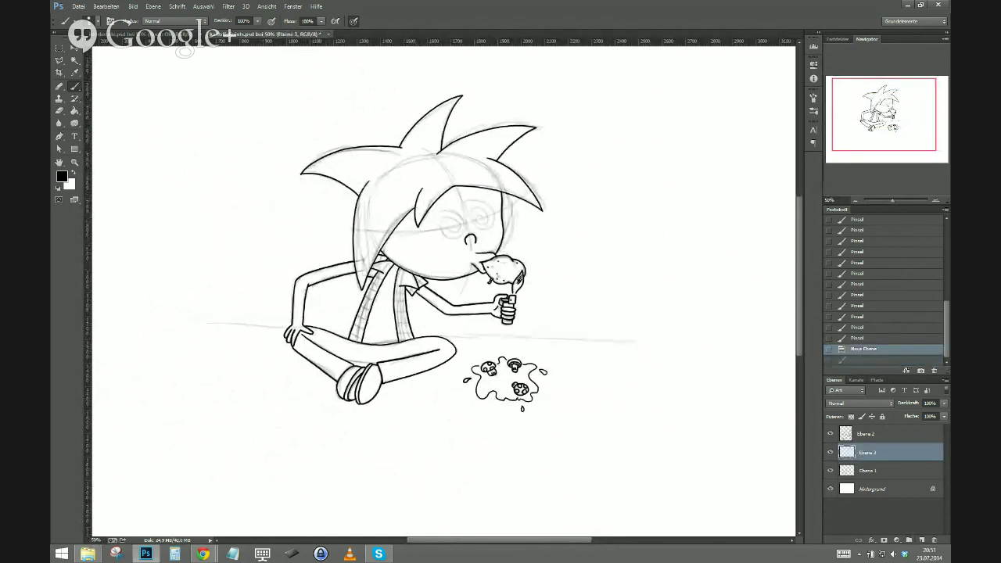
drag(639, 341, 184, 327)
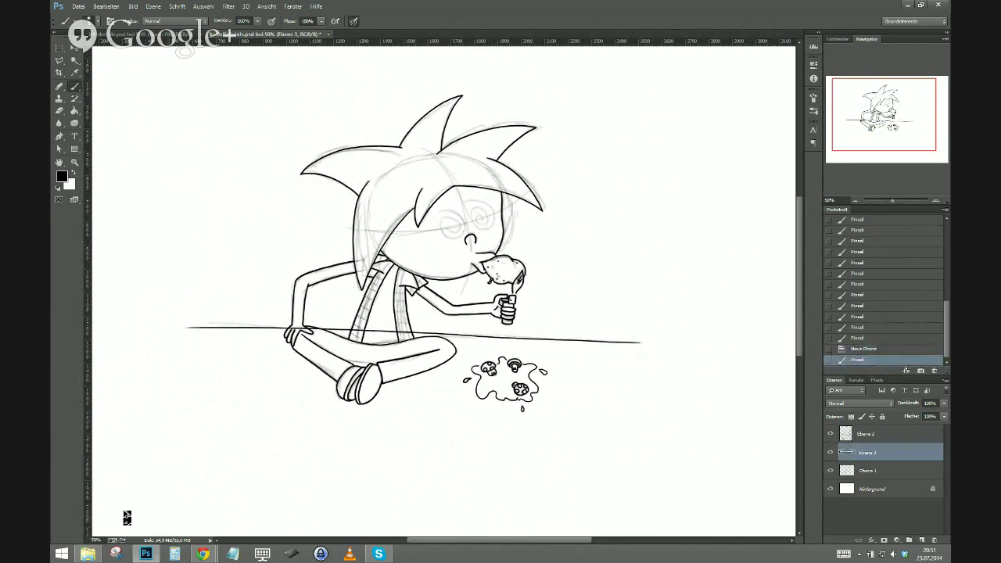
Add a new empty layer on top of the line art layer Ebene 2.
key(ctrl+plus)
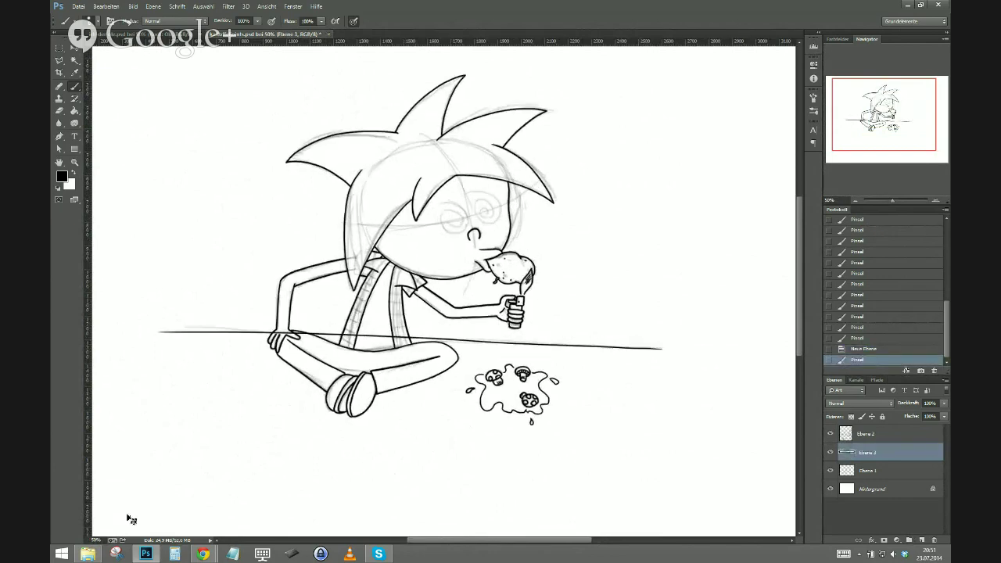
key(ctrl+plus)
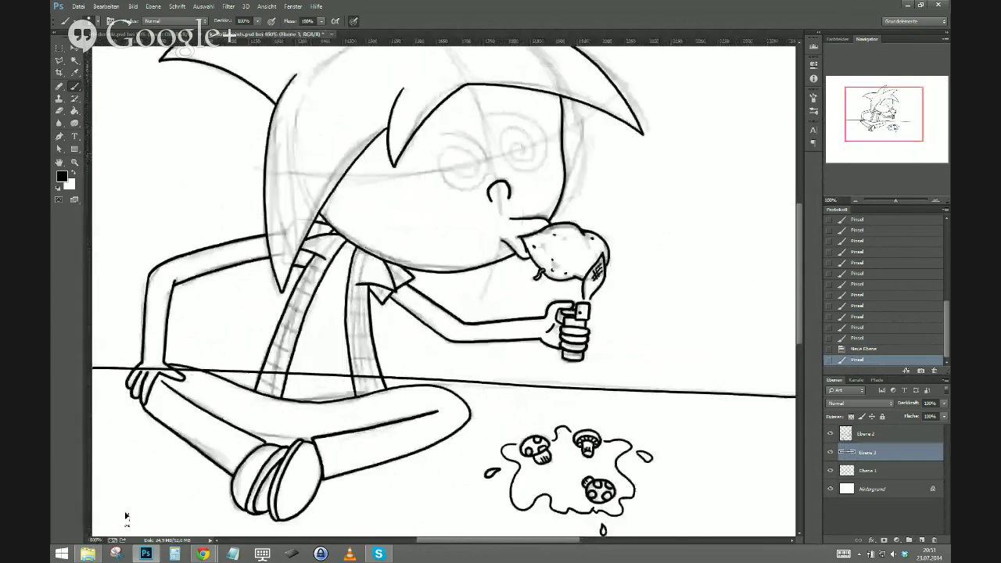
click(860, 441)
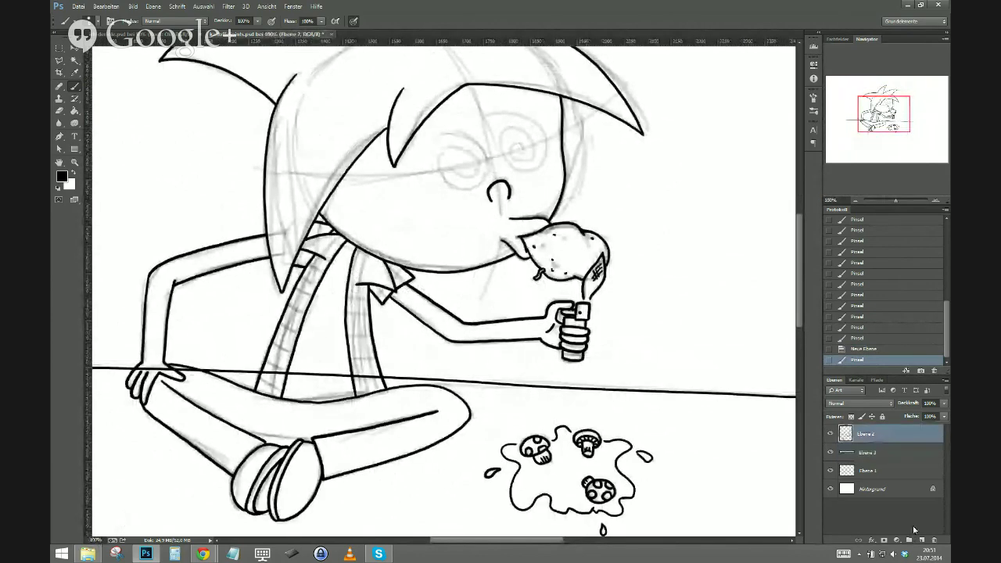
click(921, 539)
key(ctrl+plus)
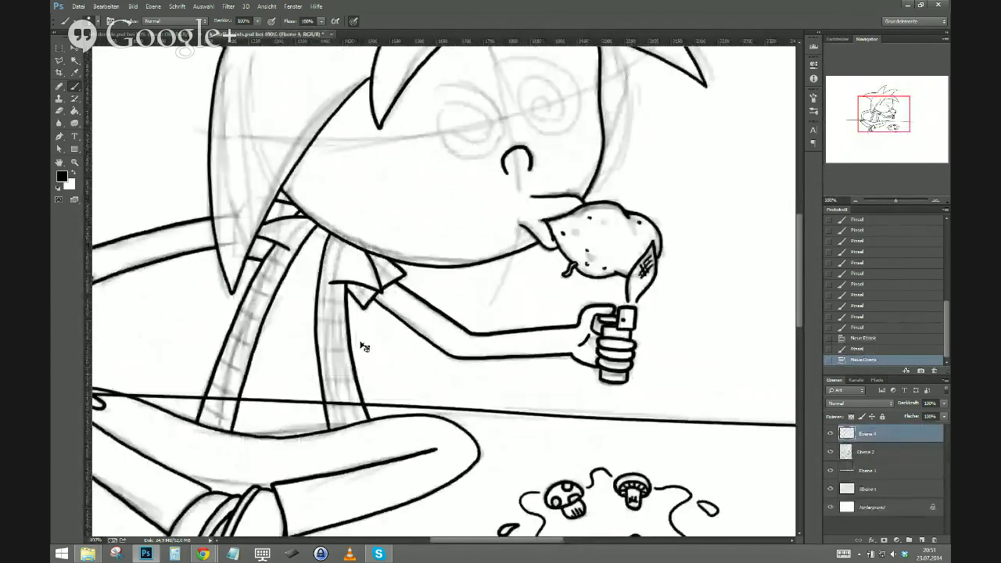
Ink two lengthwise pattern lines down the plaid shirt's front strip beside the extended arm, following the sketch.
mouse_move(248, 465)
mouse_down()
mouse_move(346, 397)
mouse_move(359, 377)
mouse_up()
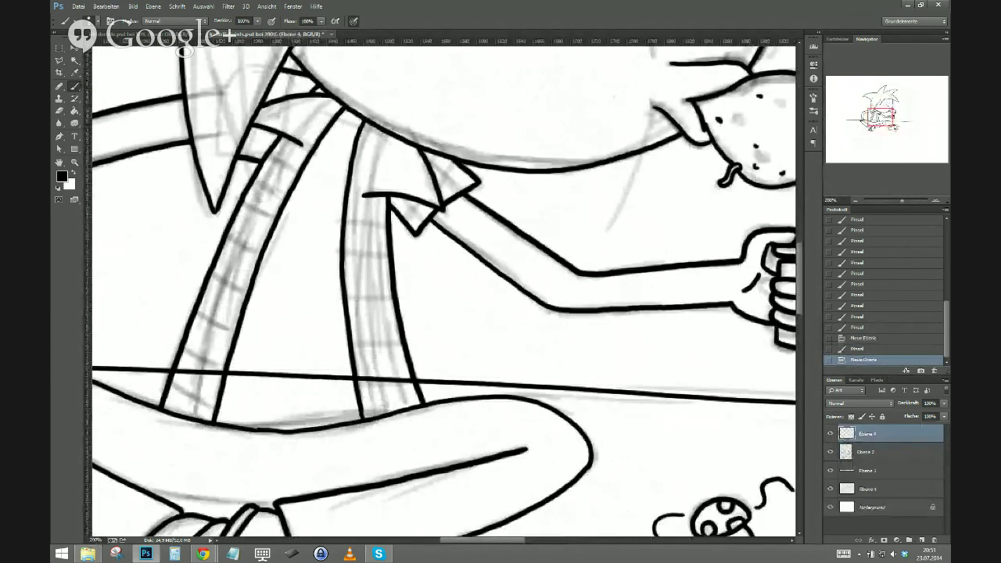
mouse_move(375, 197)
mouse_down()
mouse_move(379, 293)
mouse_move(400, 407)
mouse_up()
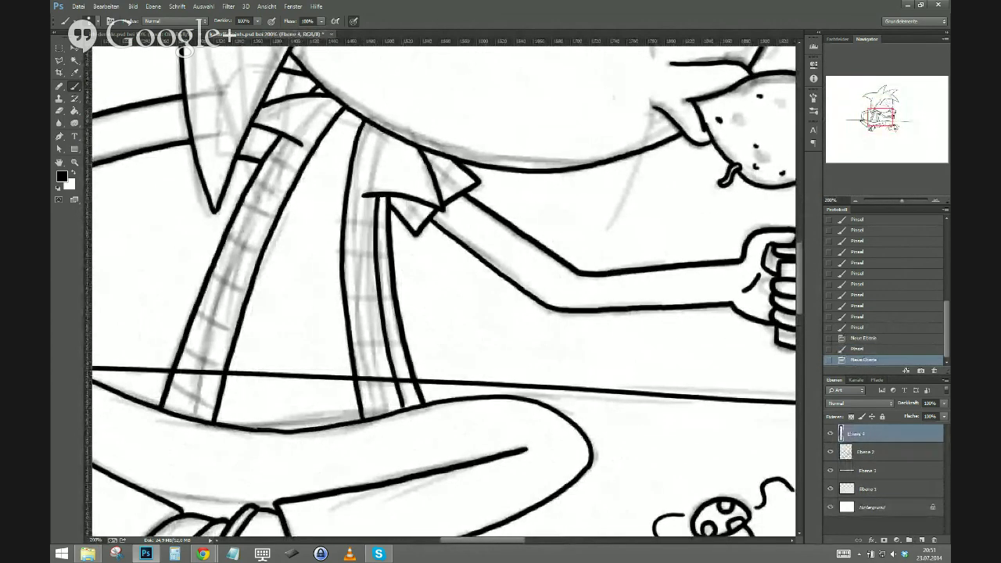
drag(365, 197, 381, 414)
click(403, 407)
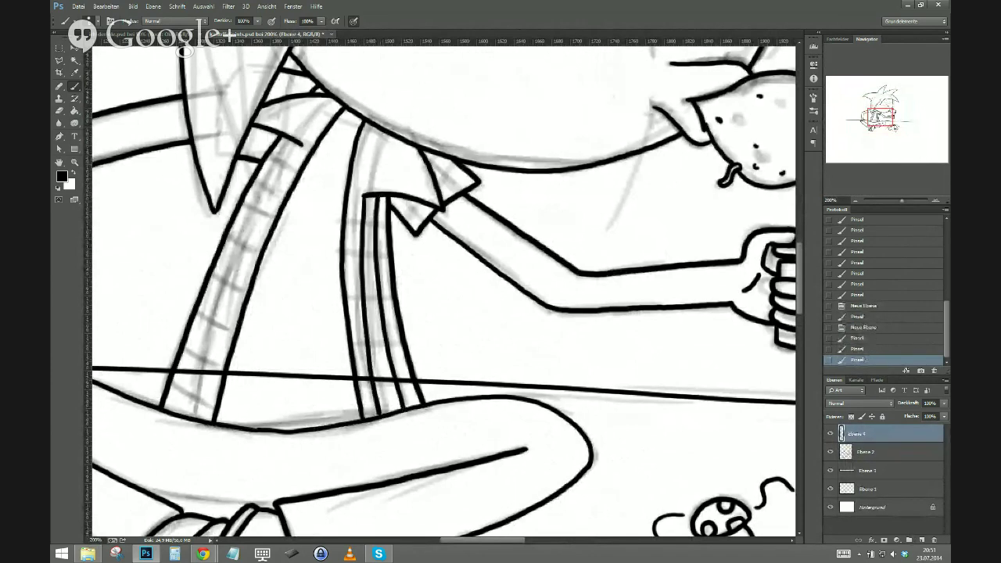
click(380, 415)
Ink five crosswise lines over the shirt's front strip to complete its plaid pattern.
drag(391, 226, 344, 224)
drag(391, 252, 344, 251)
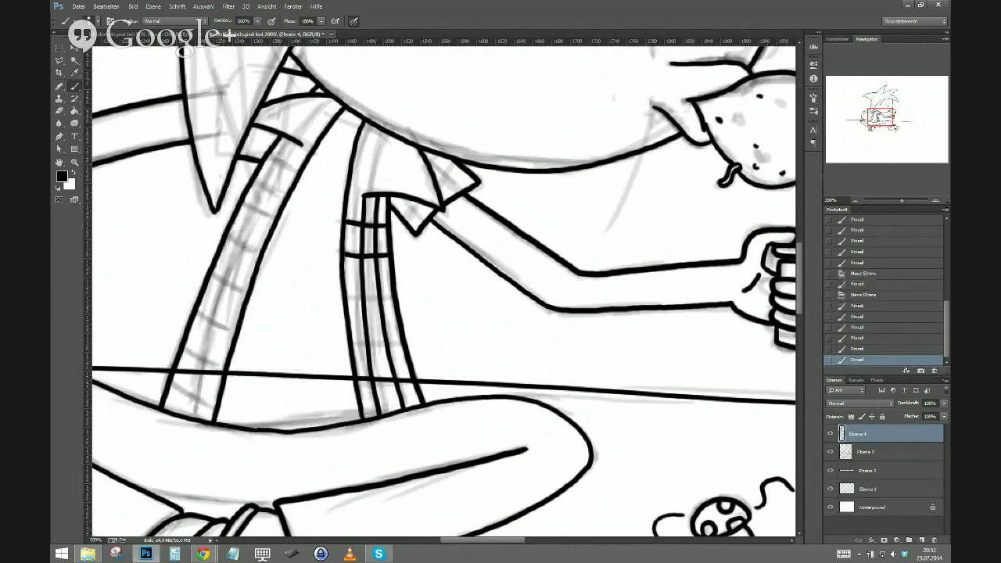
drag(392, 302, 347, 304)
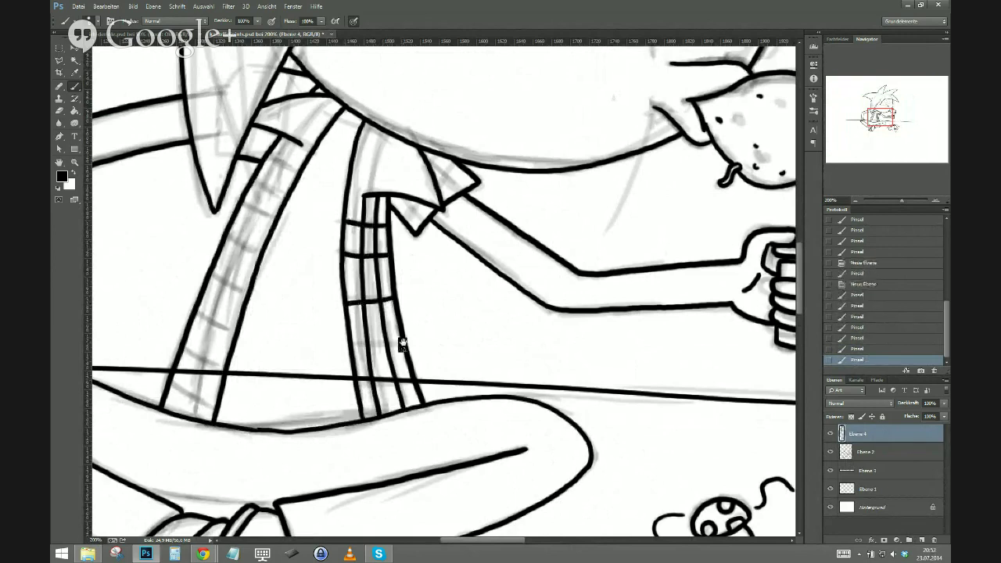
drag(405, 343, 357, 351)
drag(408, 373, 360, 391)
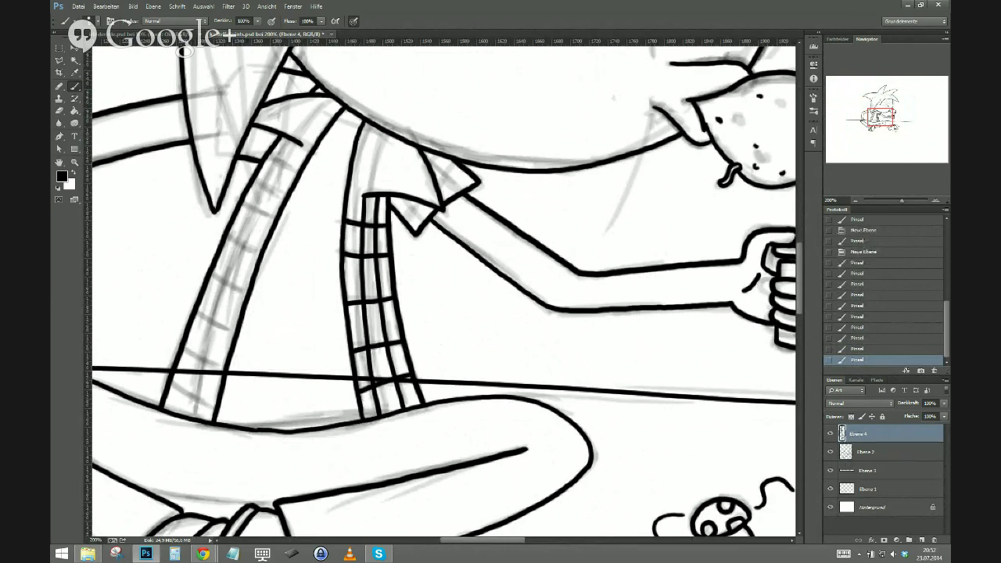
Ink the plaid pattern on the shirt's other strip below the hair with crosswise strokes and two lengthwise lines.
drag(174, 326, 266, 404)
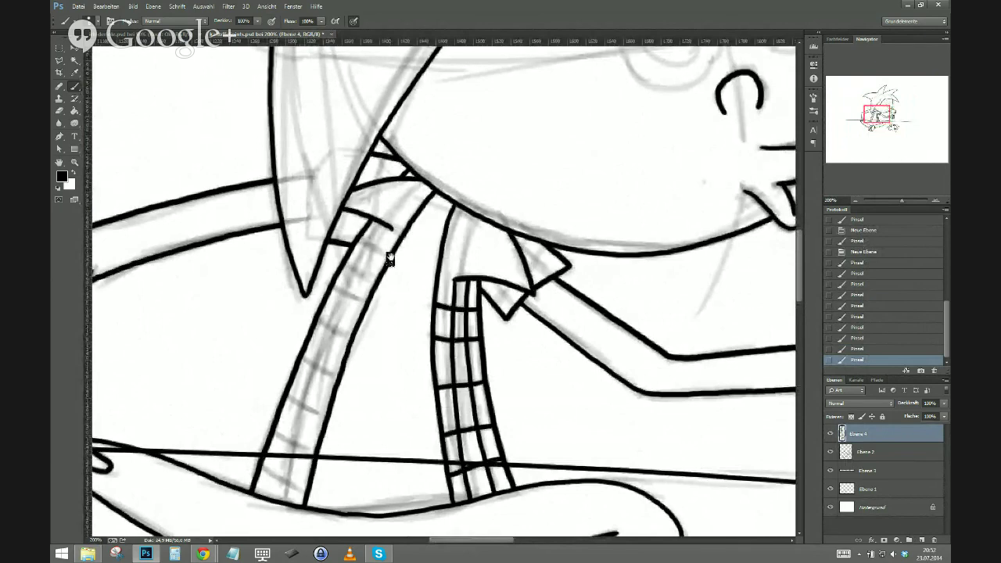
drag(391, 255, 358, 238)
drag(377, 283, 342, 266)
mouse_move(383, 222)
mouse_down()
mouse_move(342, 297)
mouse_move(273, 500)
mouse_up()
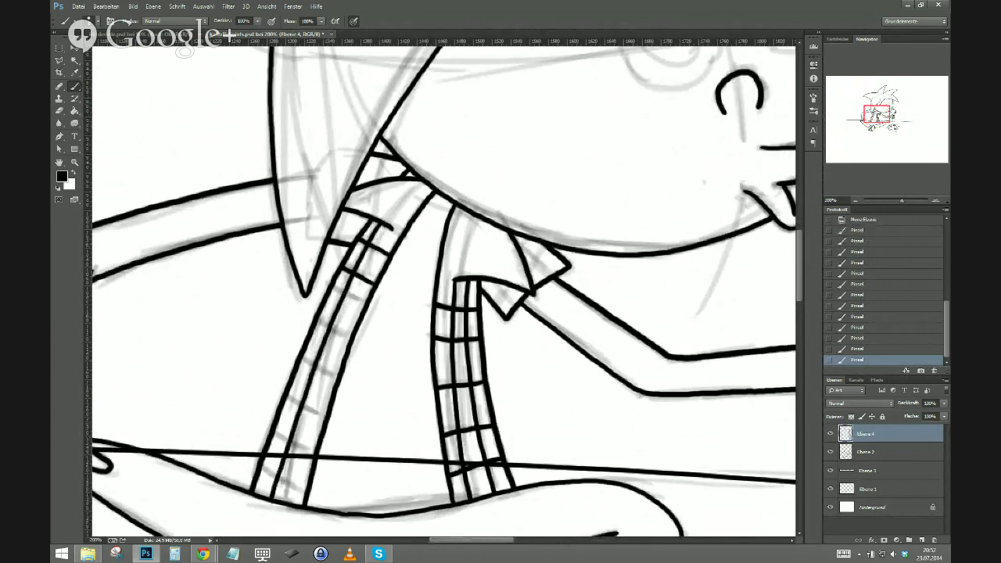
mouse_move(385, 225)
mouse_down()
mouse_move(291, 510)
mouse_move(304, 491)
mouse_move(260, 467)
mouse_move(289, 443)
mouse_move(272, 433)
mouse_move(284, 394)
mouse_move(314, 369)
mouse_move(300, 358)
mouse_move(323, 328)
mouse_move(316, 322)
mouse_up()
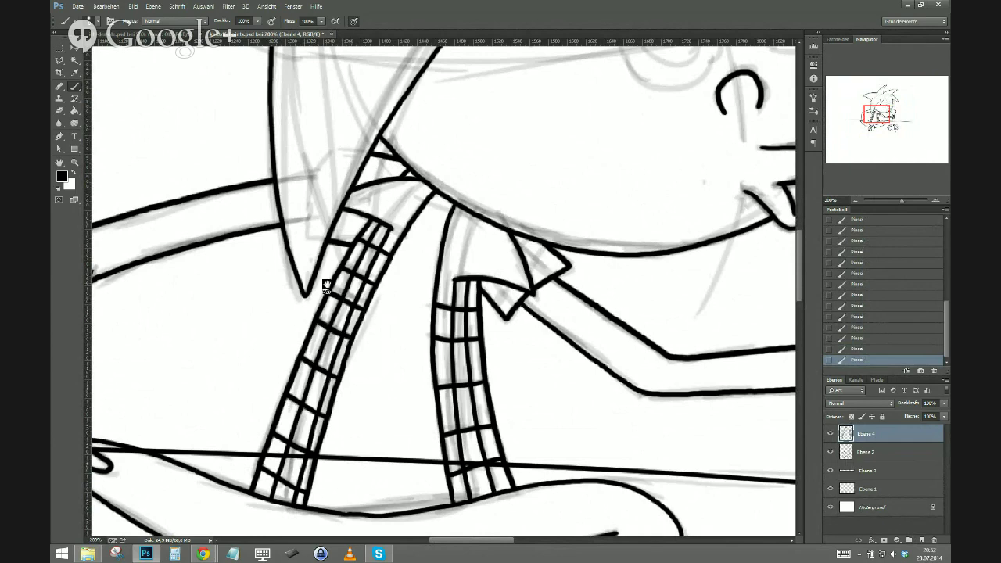
Ink crossing plaid lines on both folded sections of the short sleeve on the extended arm.
drag(511, 283, 491, 314)
drag(524, 278, 550, 245)
mouse_move(489, 281)
mouse_down()
mouse_move(499, 294)
mouse_move(491, 302)
mouse_move(488, 283)
mouse_move(539, 278)
mouse_move(525, 264)
mouse_move(539, 283)
mouse_up()
drag(545, 241, 527, 261)
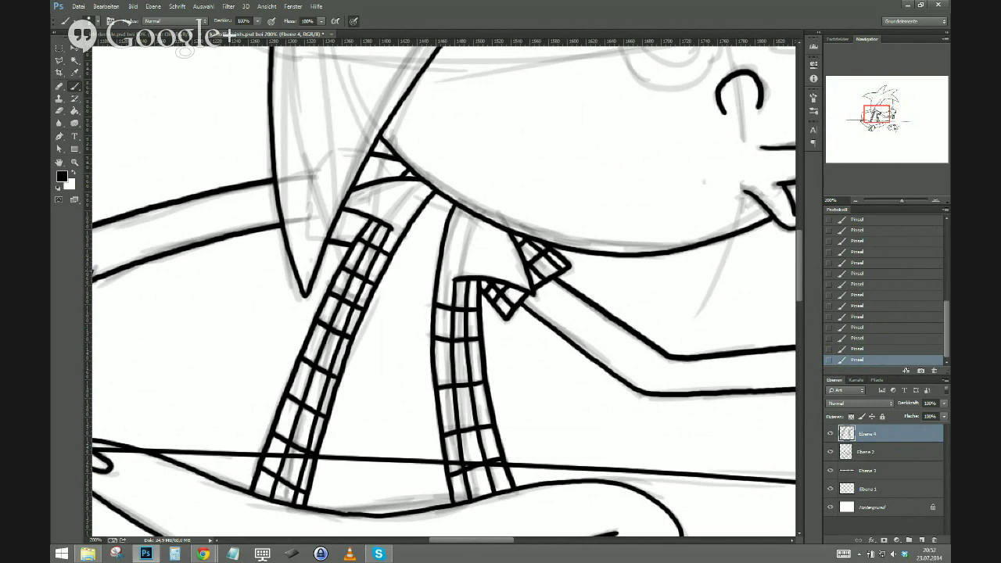
Ink the remaining plaid lines on the shirt's collar area and upper edge beside the long hair strand.
scroll(246, 329, up, 3)
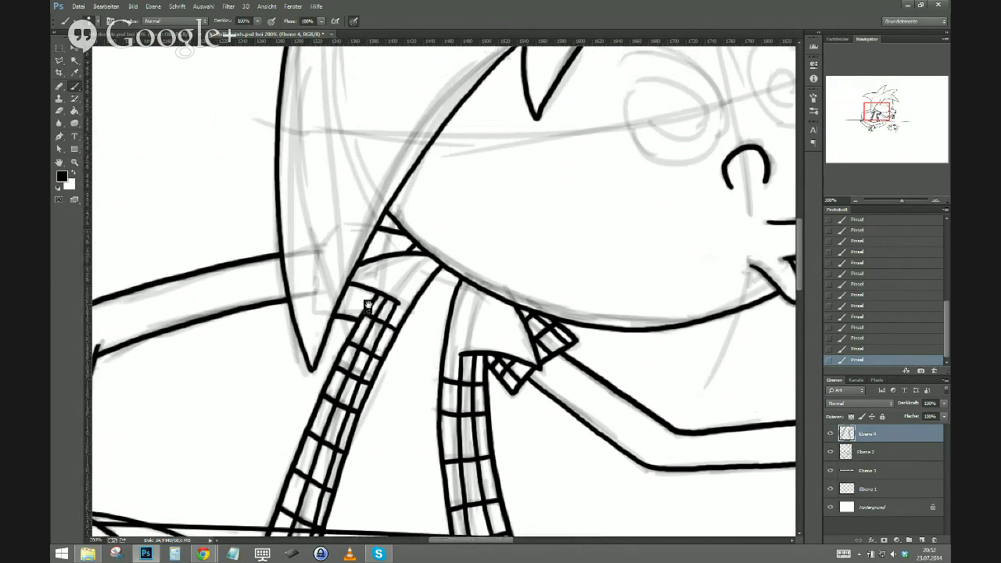
drag(369, 304, 342, 298)
mouse_move(407, 252)
mouse_down()
mouse_move(370, 247)
mouse_move(372, 266)
mouse_move(344, 322)
mouse_up()
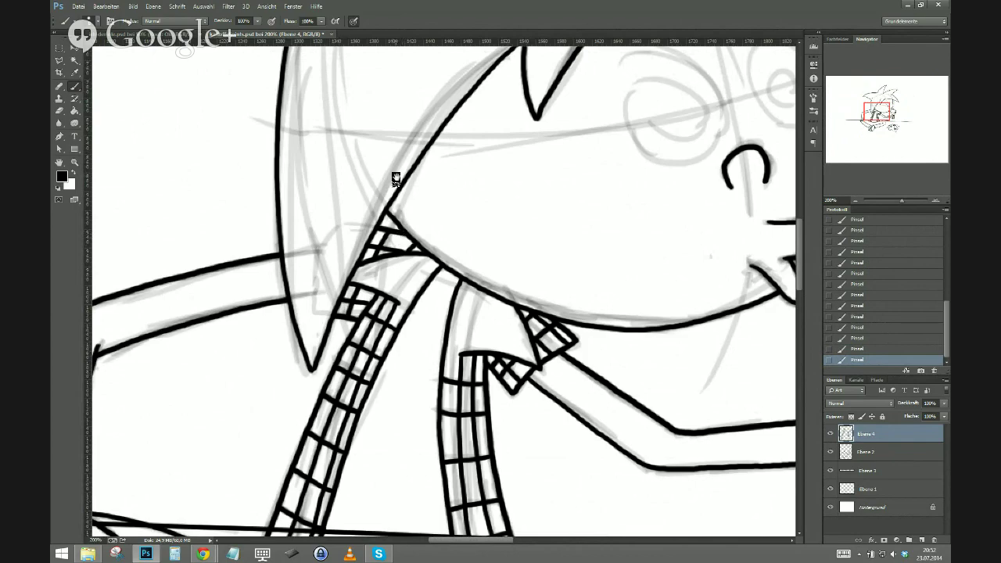
Add a new layer on top and ink two thick spiral eyes over the sketched ones, redrawing the first spiral once.
key(ctrl+minus)
click(921, 540)
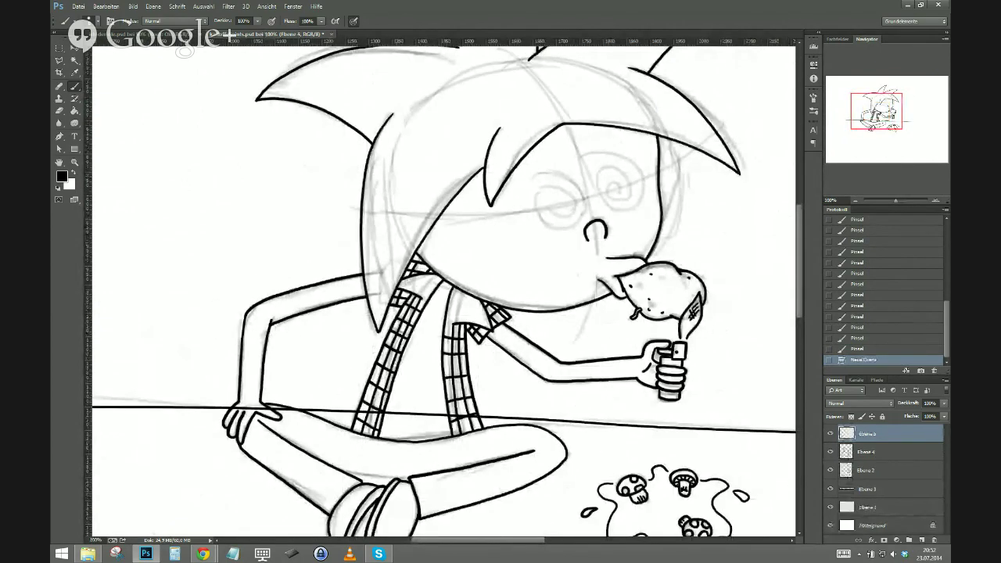
drag(391, 270, 270, 361)
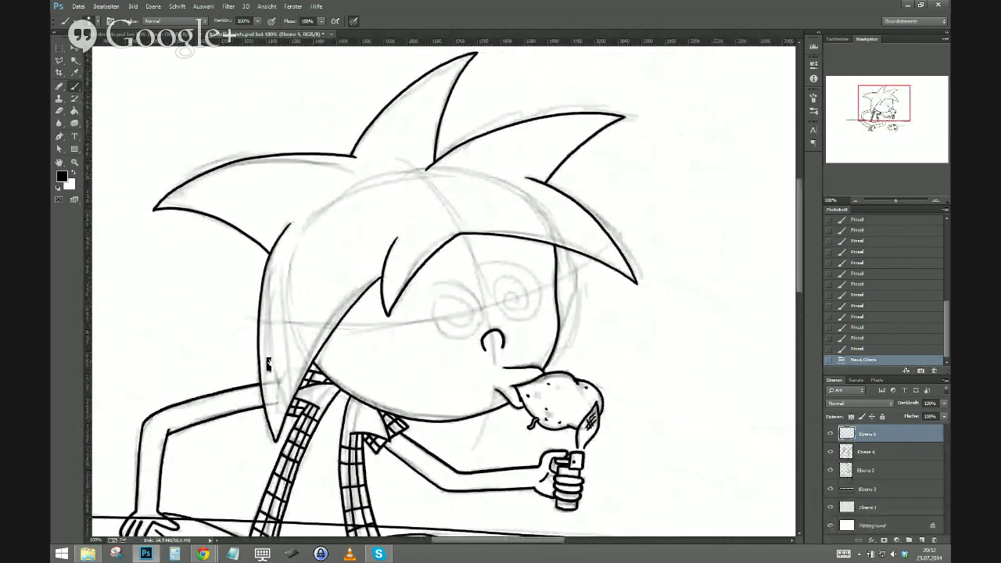
key(ctrl+plus)
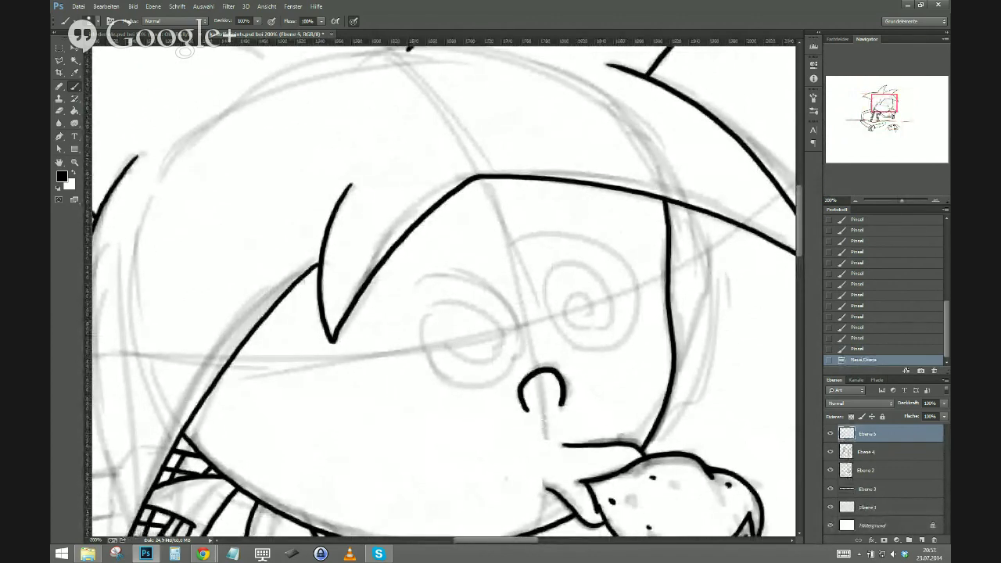
mouse_move(412, 288)
mouse_down()
mouse_move(438, 273)
mouse_move(492, 288)
mouse_move(510, 310)
mouse_move(513, 363)
mouse_move(477, 386)
mouse_move(433, 362)
mouse_move(426, 337)
mouse_move(458, 306)
mouse_up()
drag(492, 336, 458, 341)
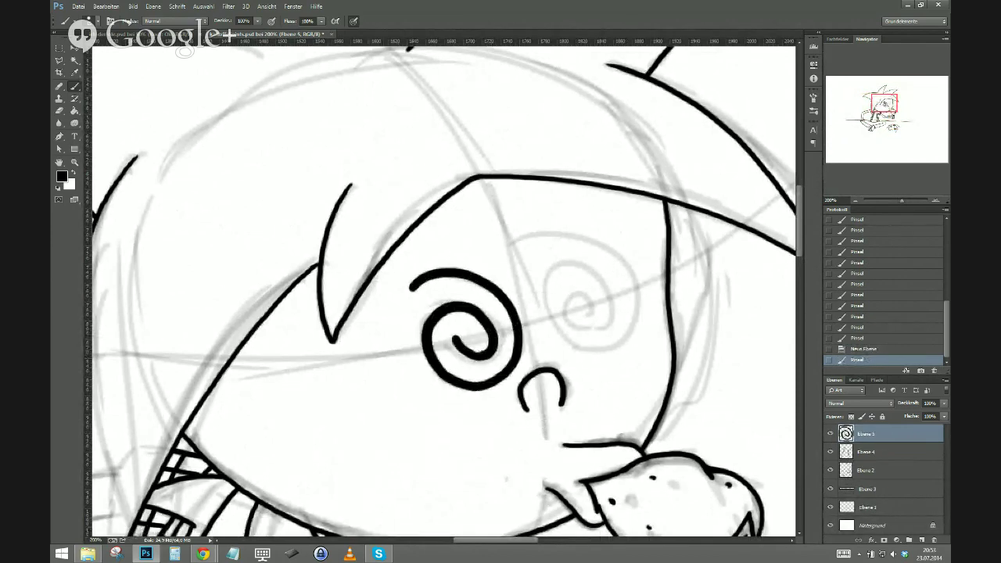
key(ctrl+z)
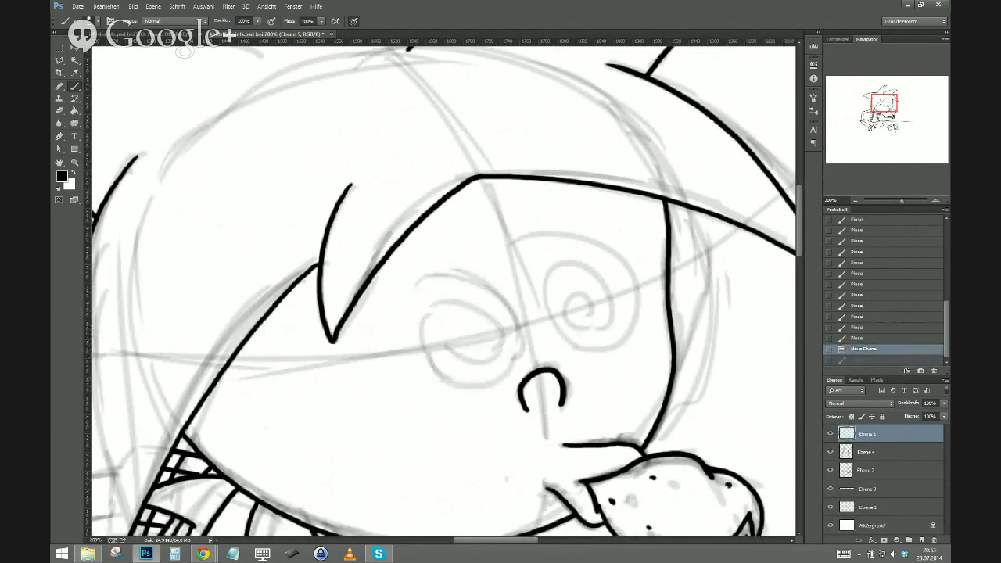
mouse_move(410, 289)
mouse_down()
mouse_move(451, 272)
mouse_move(507, 302)
mouse_move(519, 327)
mouse_move(506, 374)
mouse_move(482, 387)
mouse_move(438, 370)
mouse_move(426, 328)
mouse_move(438, 311)
mouse_move(486, 311)
mouse_move(497, 346)
mouse_move(487, 358)
mouse_move(455, 339)
mouse_up()
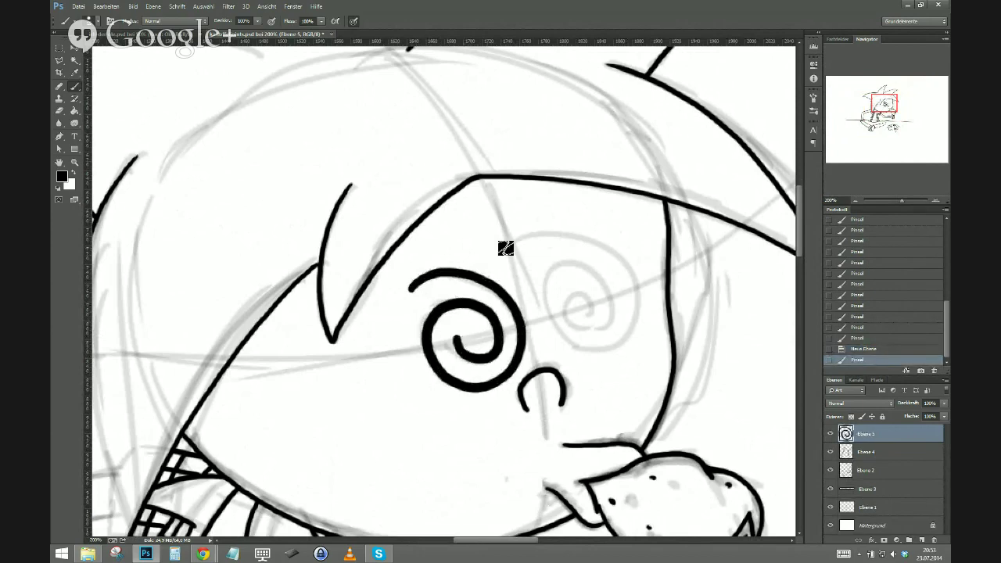
mouse_move(508, 245)
mouse_down()
mouse_move(591, 248)
mouse_move(617, 271)
mouse_move(631, 309)
mouse_move(623, 340)
mouse_move(577, 350)
mouse_move(543, 324)
mouse_move(541, 290)
mouse_move(563, 269)
mouse_move(603, 309)
mouse_move(582, 325)
mouse_move(579, 296)
mouse_up()
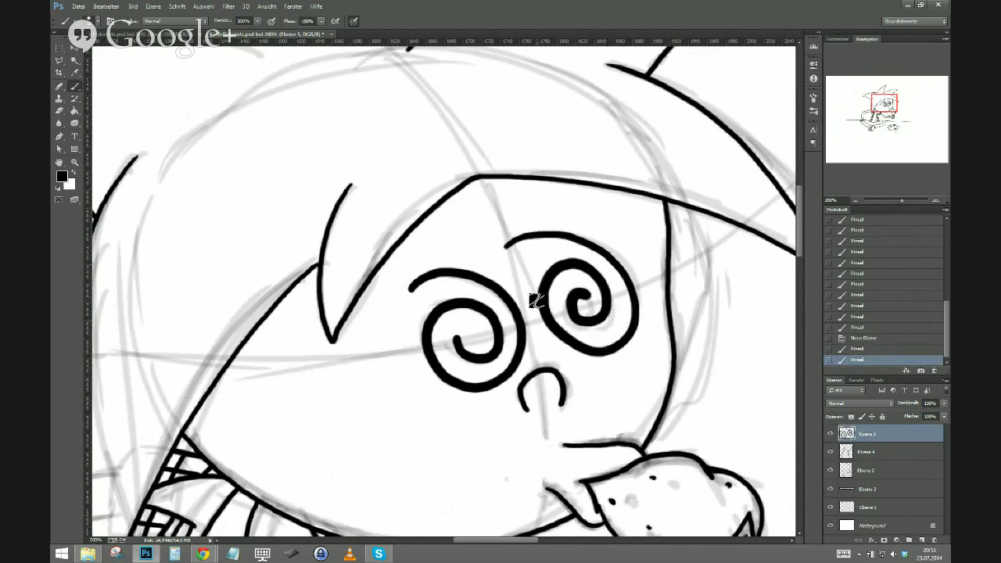
Apply a purple colour overlay to the spiral eyes layer Ebene 5.
right_click(870, 438)
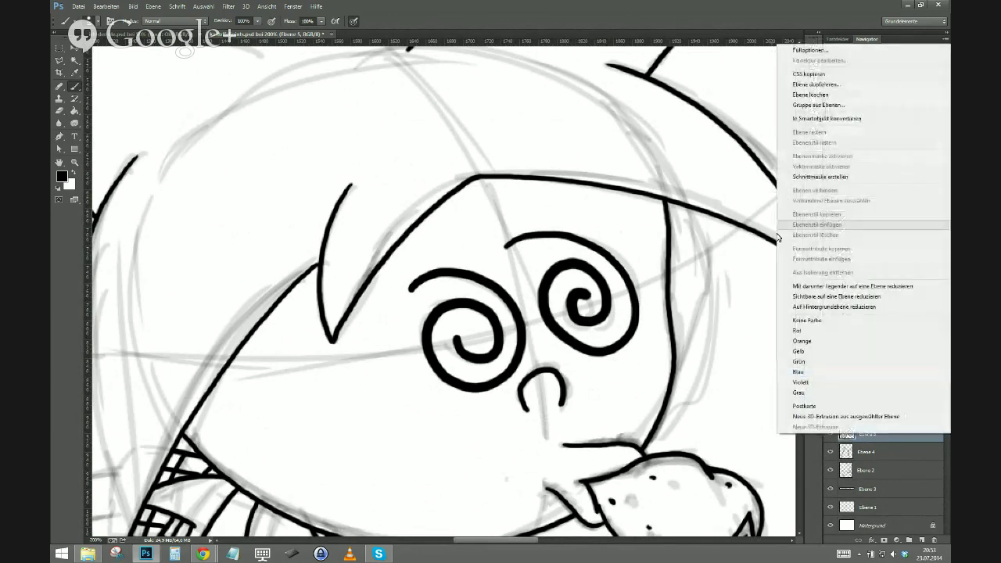
click(813, 42)
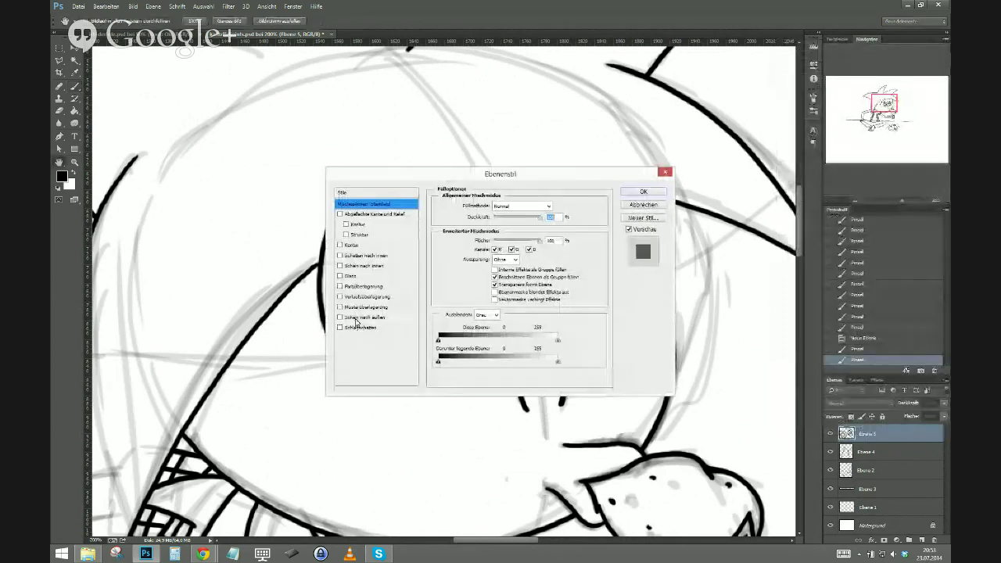
click(359, 286)
click(540, 206)
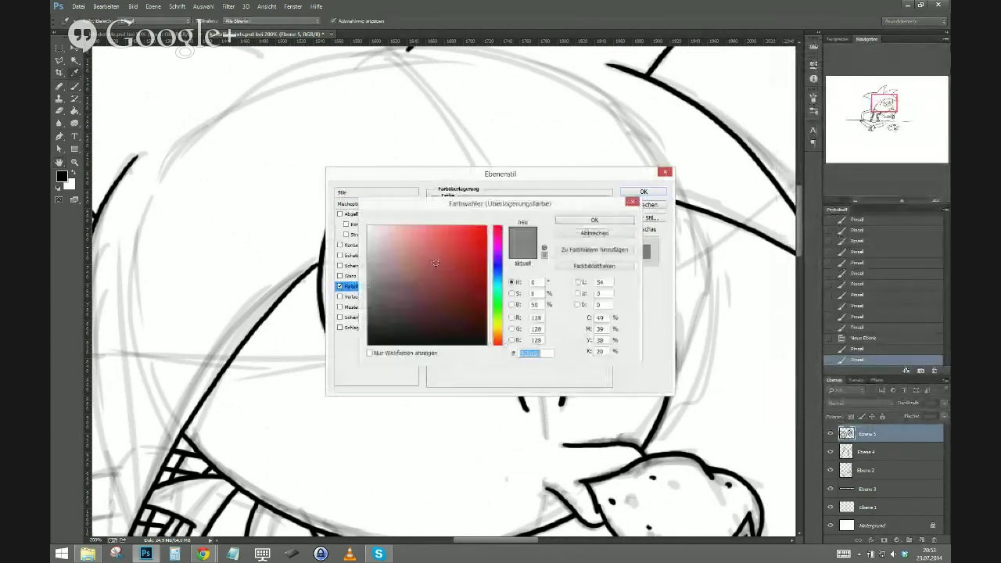
click(498, 250)
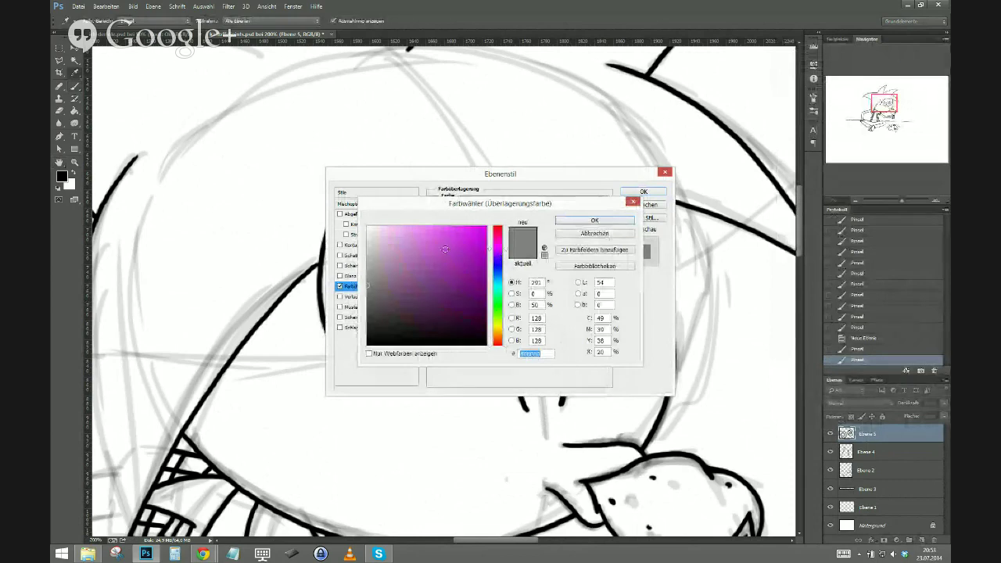
click(465, 252)
click(573, 220)
click(640, 192)
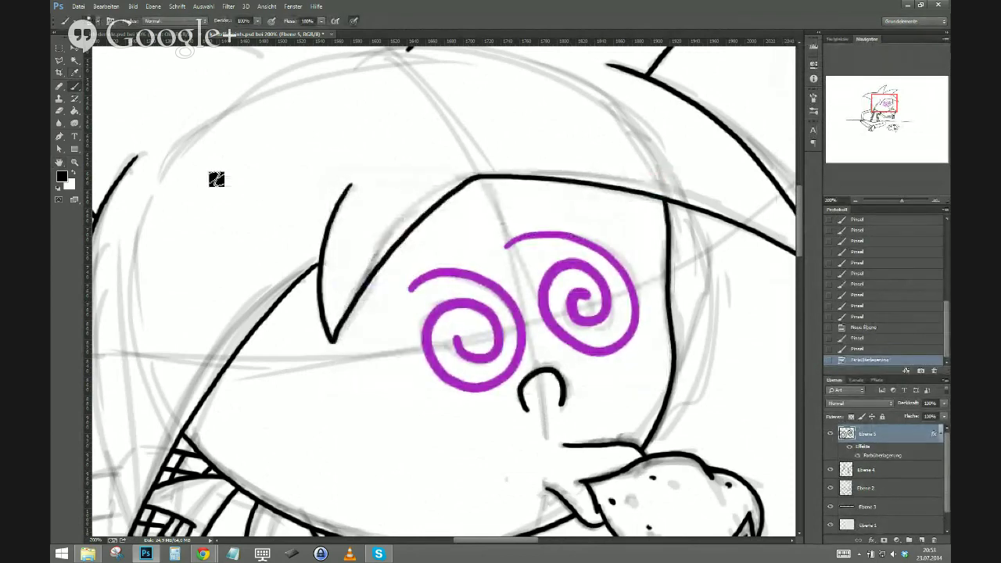
Hide the sketch layer Ebene 1 and add a new empty layer directly above the background.
key(ctrl+minus)
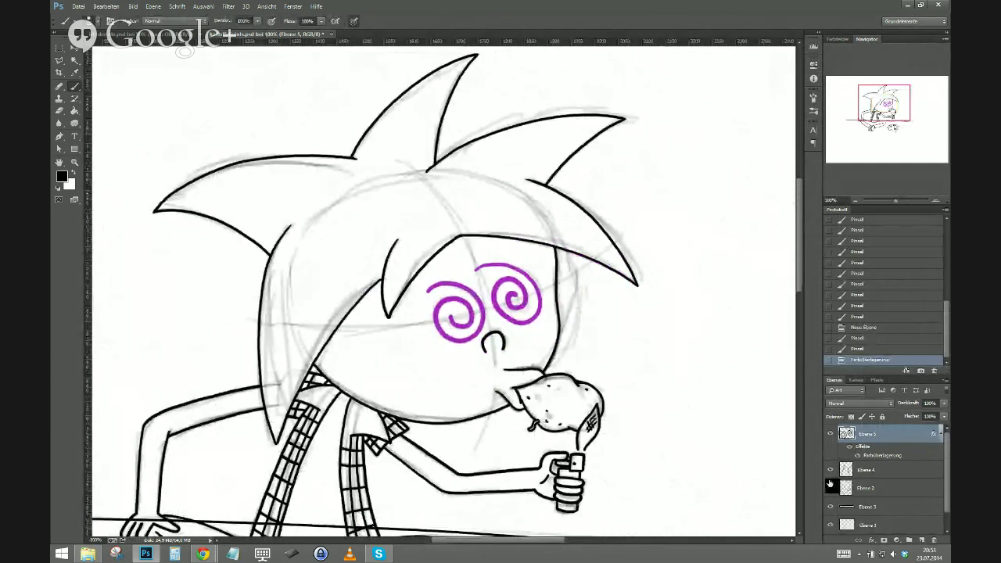
scroll(828, 501, down, 1)
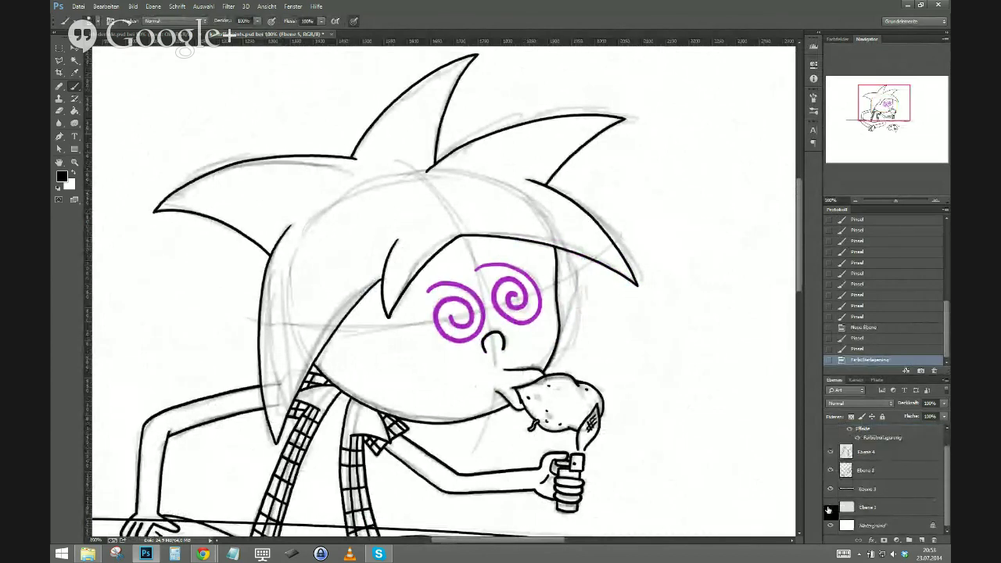
click(830, 509)
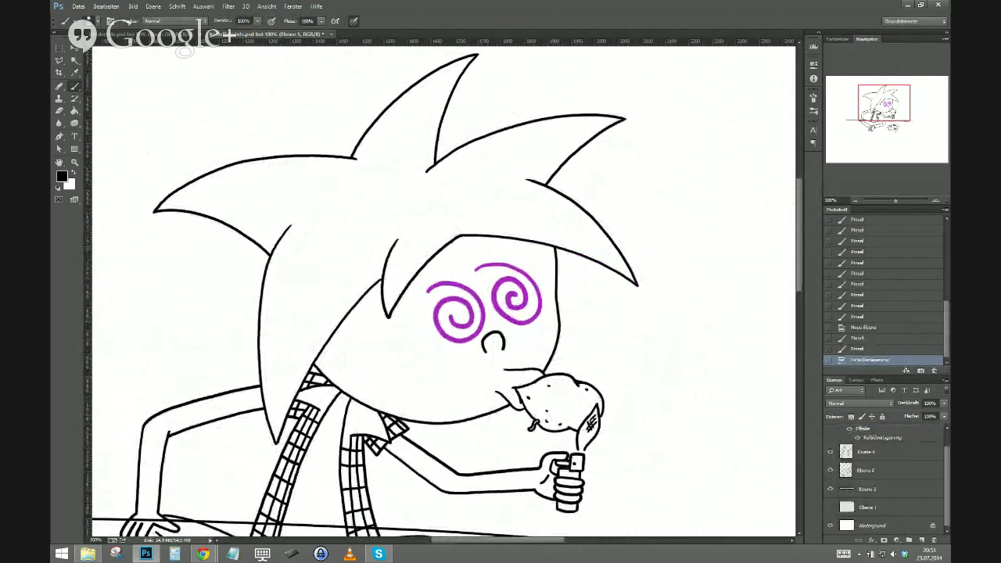
click(830, 509)
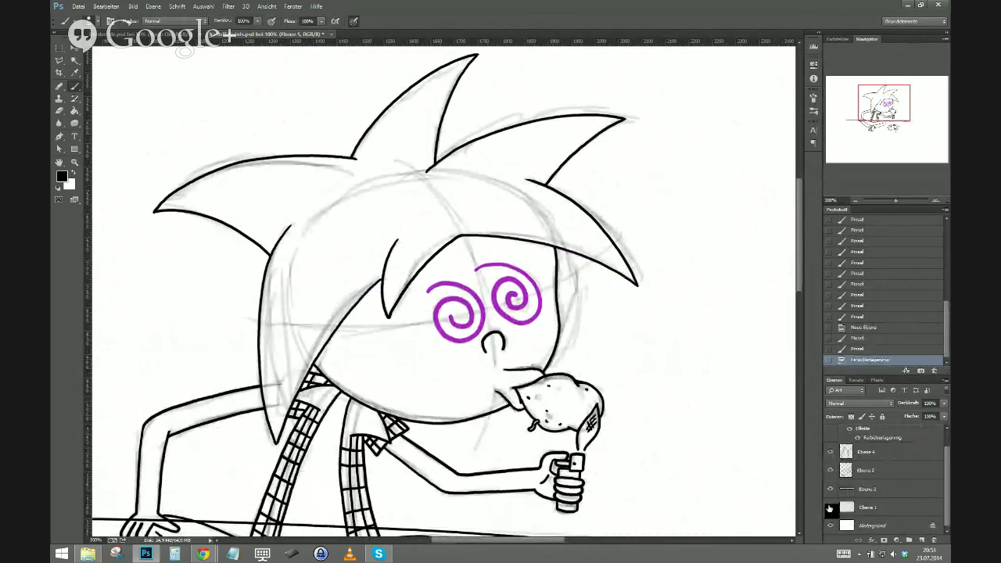
click(830, 509)
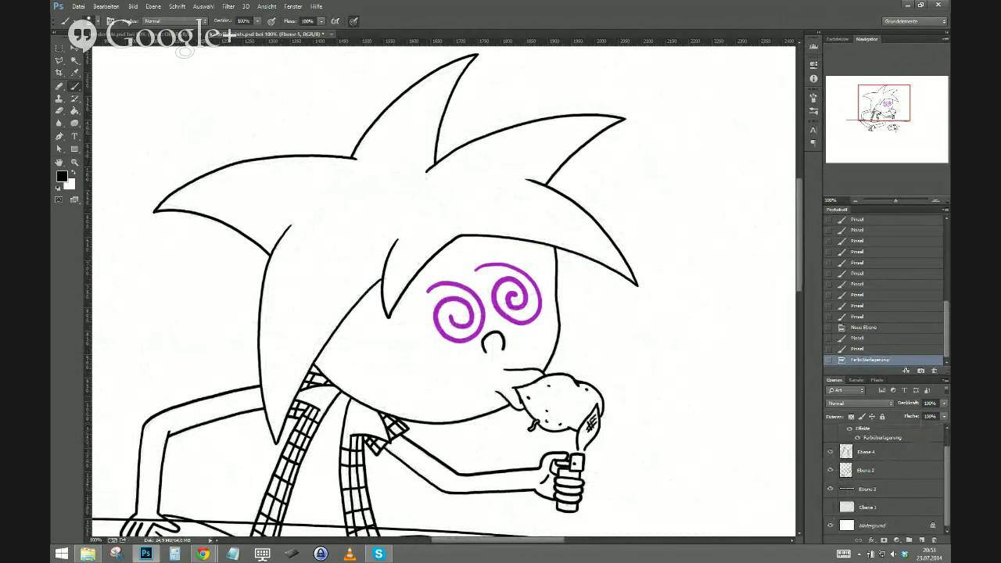
drag(218, 438, 245, 401)
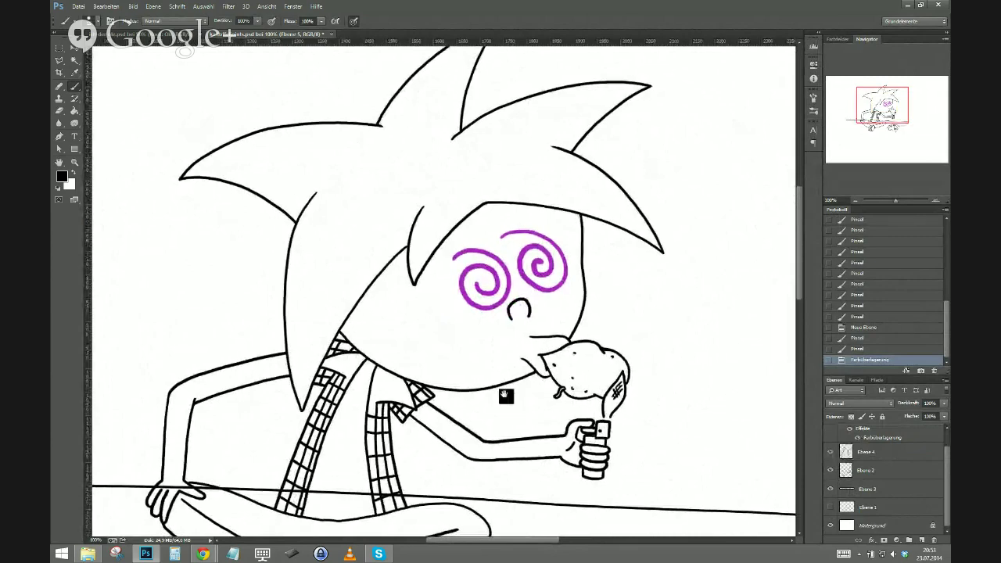
drag(858, 519, 923, 541)
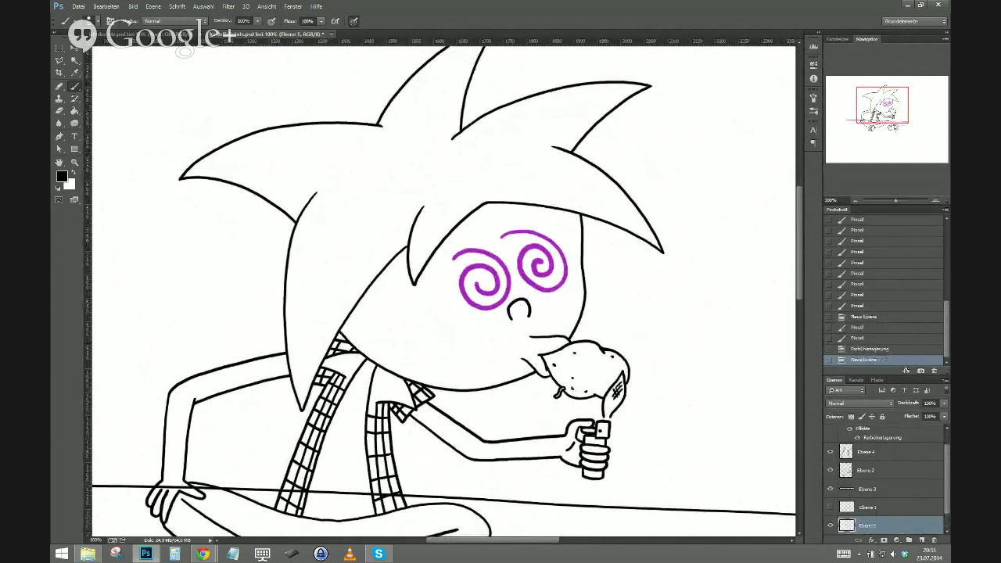
Open the recent colour reference file Farben Alle pnb.psd and return to the character drawing with the Eyedropper active.
click(79, 6)
mouse_move(102, 70)
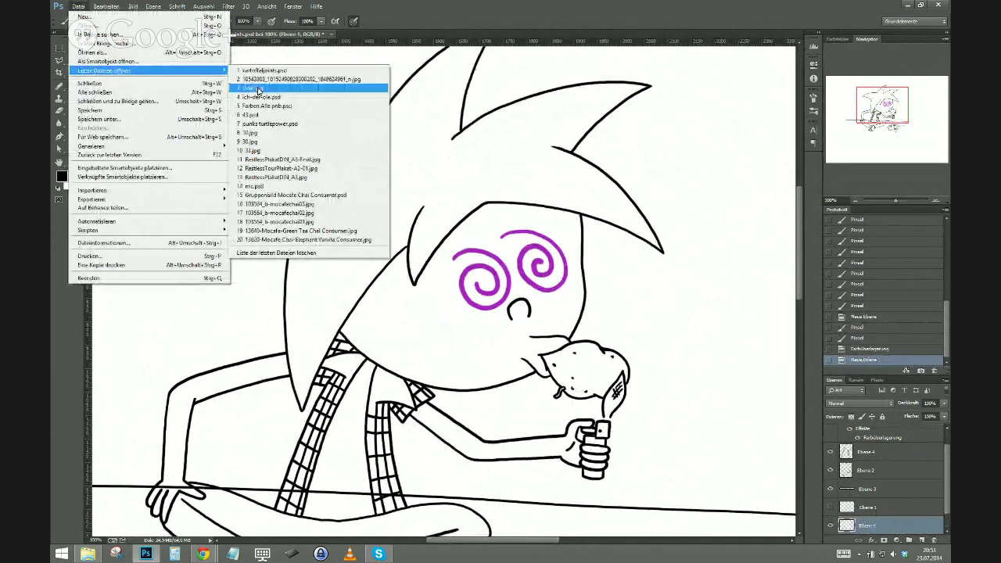
click(258, 106)
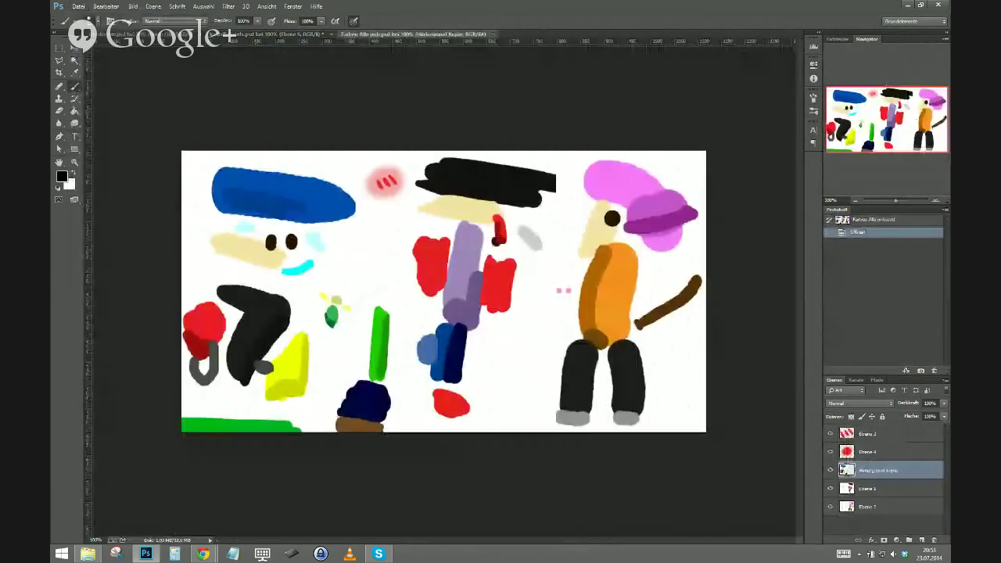
key(i)
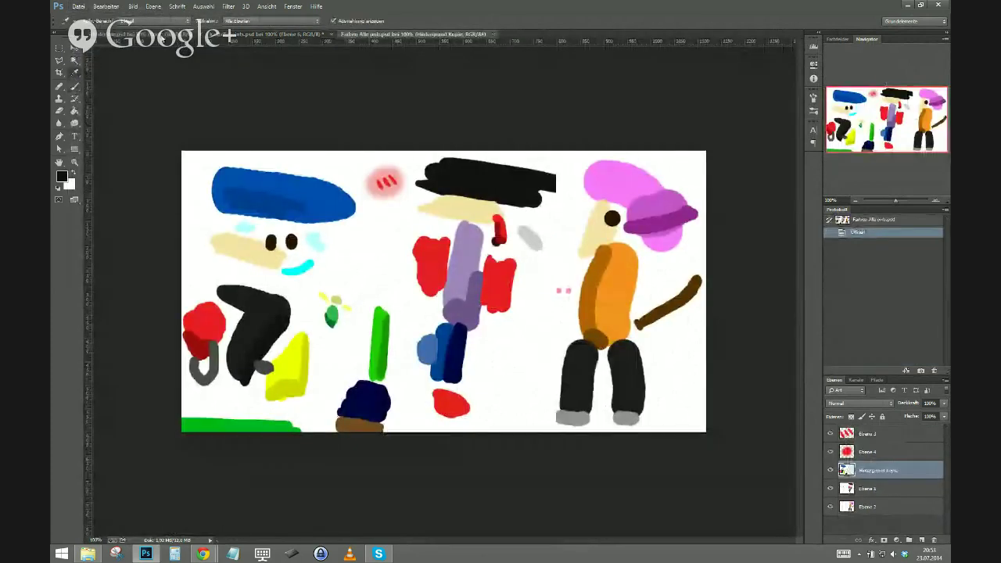
click(141, 34)
click(228, 36)
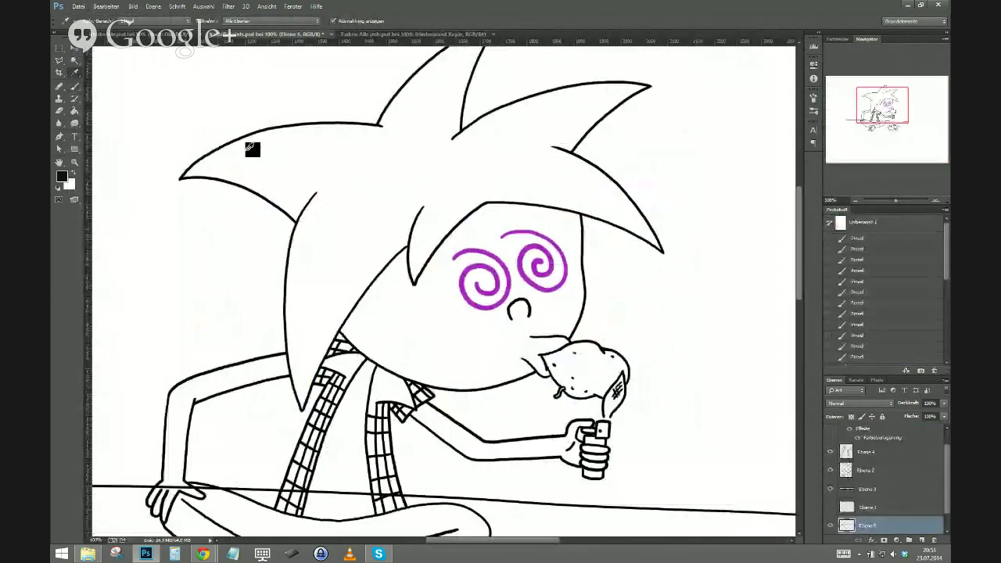
Select the inside of the character's spiky hair with the Magic Wand on the empty layer Ebene 6 and expand the selection.
click(73, 61)
click(345, 239)
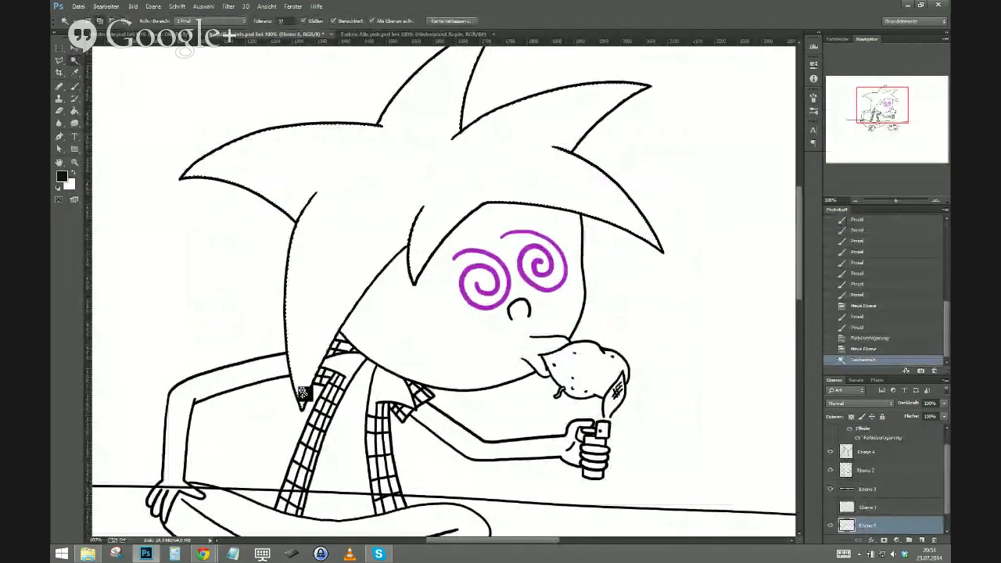
key(F2)
key(Return)
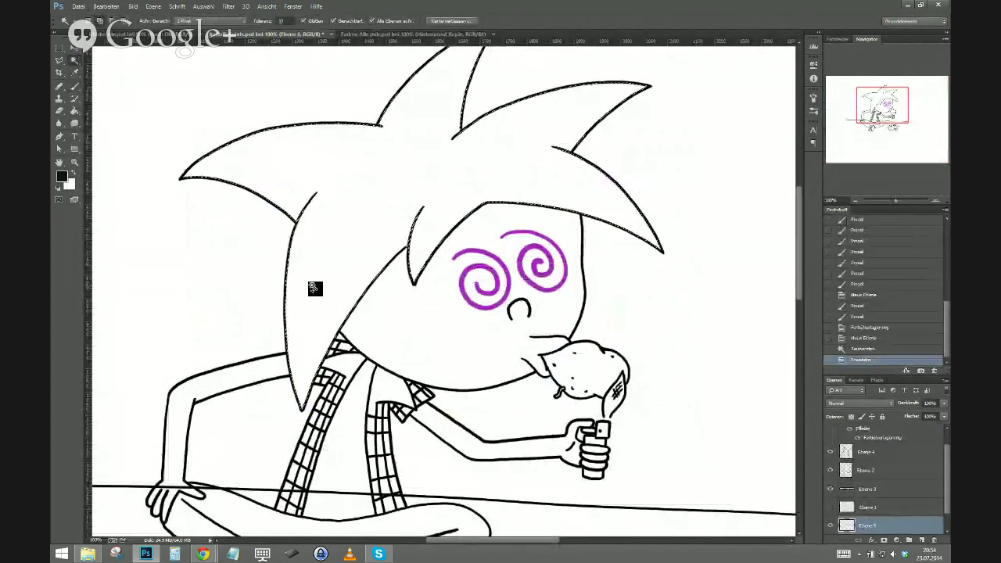
Paint the selected hair solid black with the Brush and remove the selection.
key(b)
mouse_move(295, 226)
mouse_down()
mouse_move(309, 376)
mouse_move(344, 149)
mouse_move(438, 156)
mouse_move(305, 149)
mouse_move(188, 180)
mouse_up()
mouse_move(410, 149)
mouse_down()
mouse_move(512, 160)
mouse_move(626, 212)
mouse_move(532, 152)
mouse_move(555, 145)
mouse_up()
mouse_move(329, 244)
mouse_down()
mouse_move(251, 363)
mouse_move(332, 212)
mouse_up()
drag(399, 285, 469, 226)
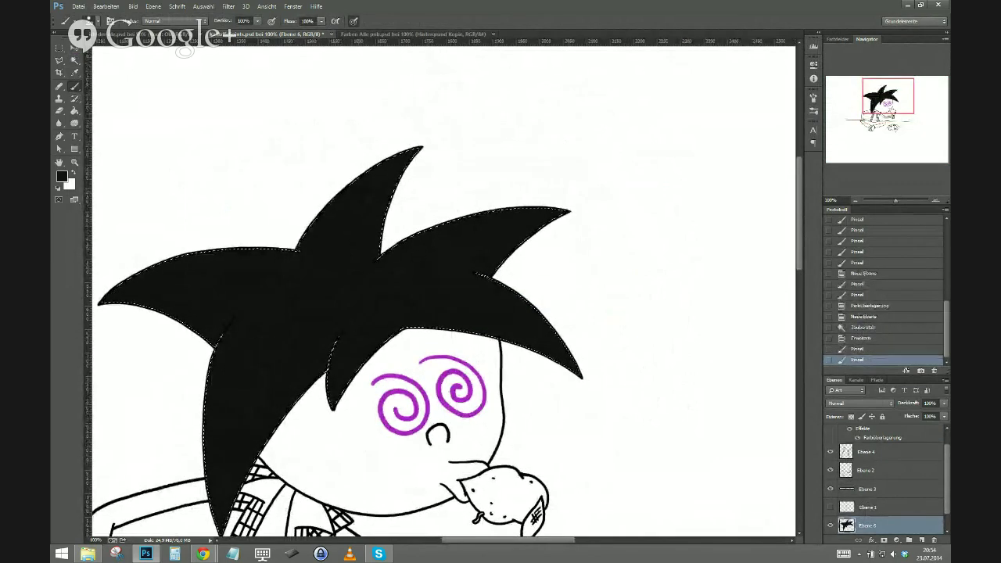
key(ctrl+d)
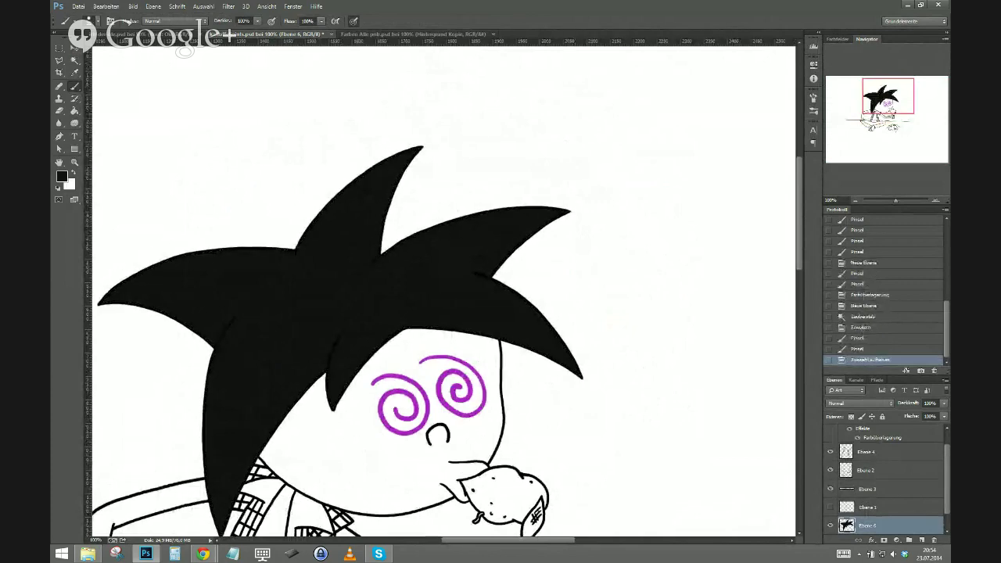
Check the hair outline up close and touch up the unfilled tips of the spikes with black.
key(ctrl+plus)
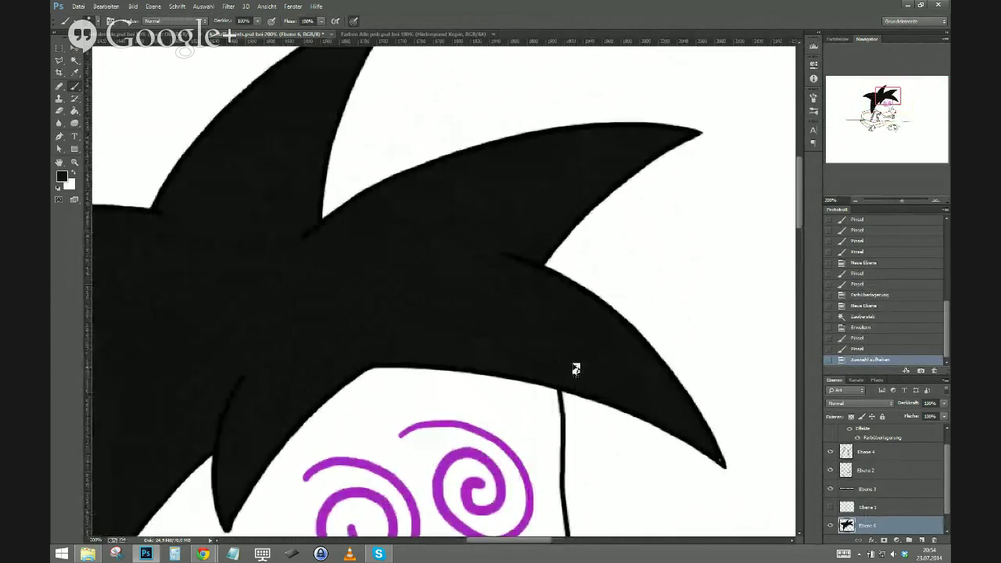
drag(588, 473, 441, 351)
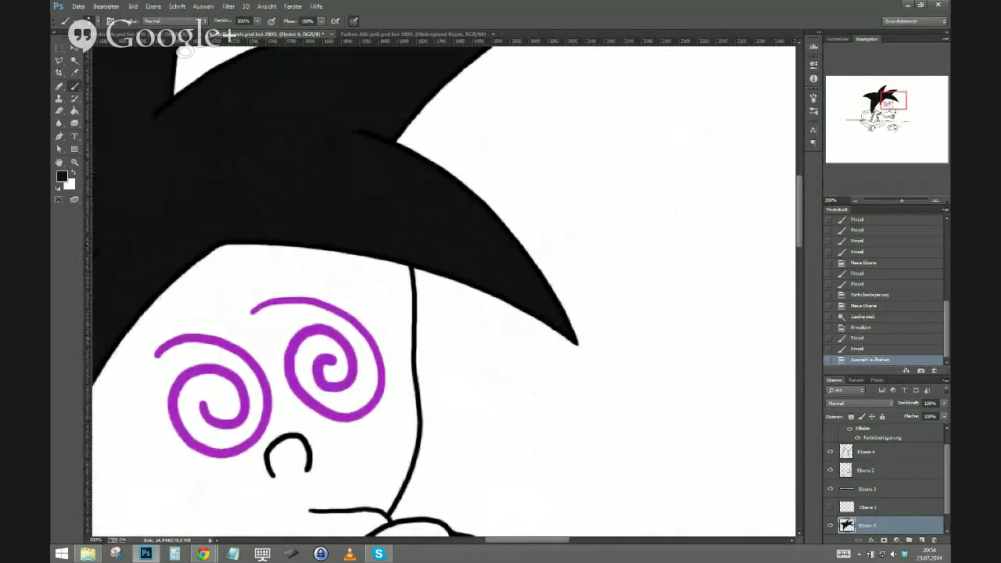
drag(313, 106, 362, 378)
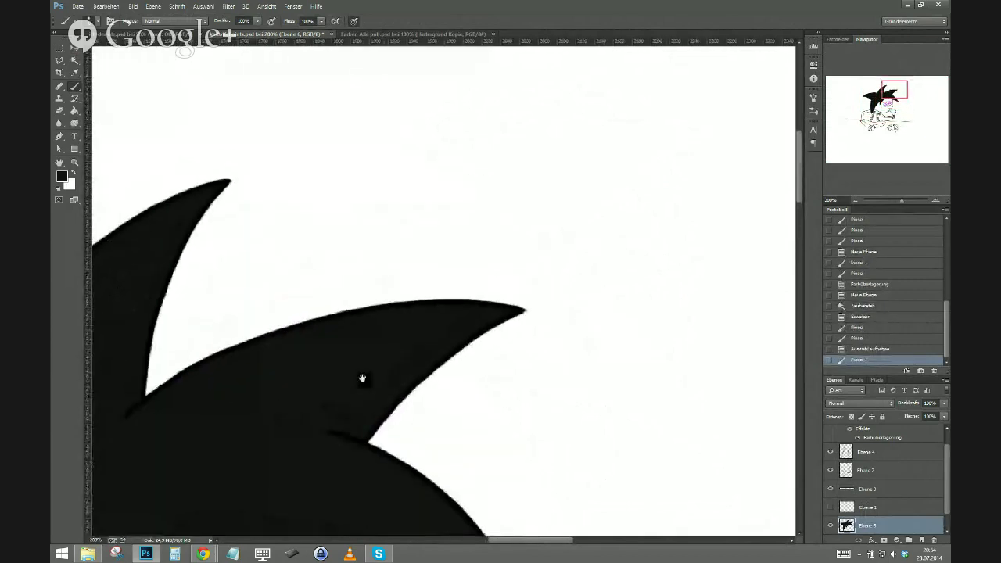
click(515, 313)
drag(169, 408, 376, 394)
click(426, 168)
mouse_move(259, 441)
mouse_down()
mouse_move(333, 402)
mouse_move(530, 349)
mouse_move(575, 311)
mouse_up()
drag(309, 334, 360, 335)
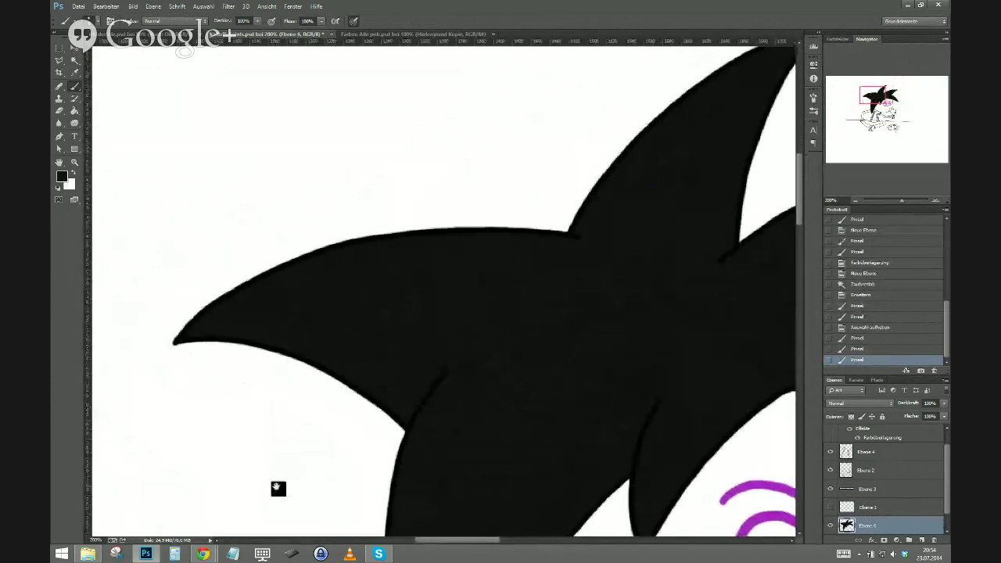
drag(278, 487, 300, 203)
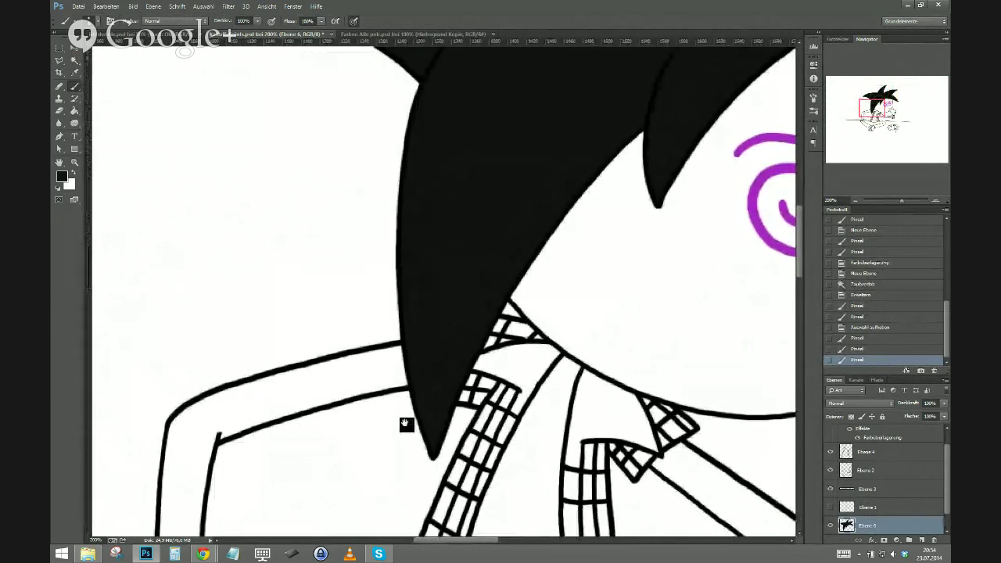
drag(406, 423, 204, 371)
Convert the locked background into a regular layer.
key(w)
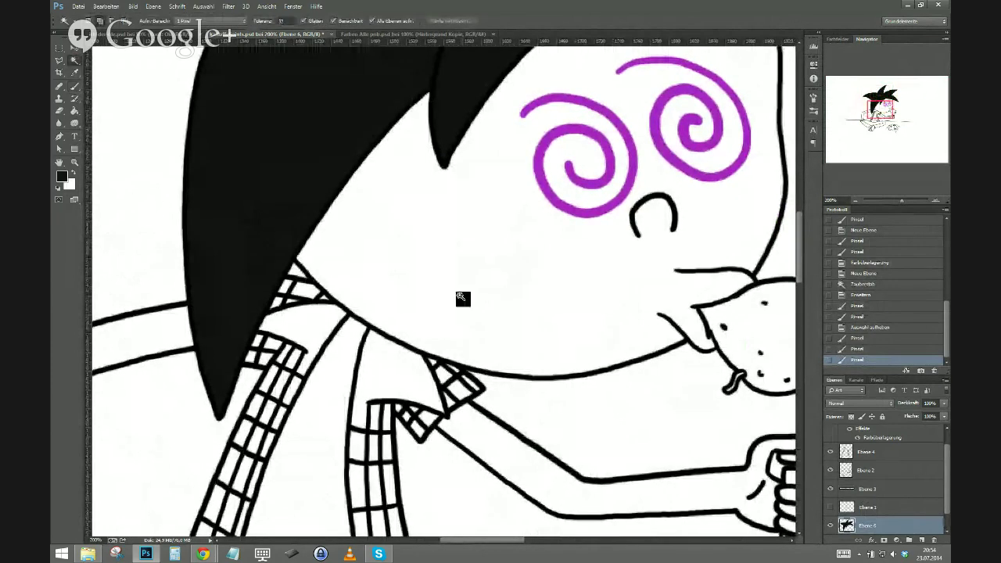
scroll(946, 472, down, 2)
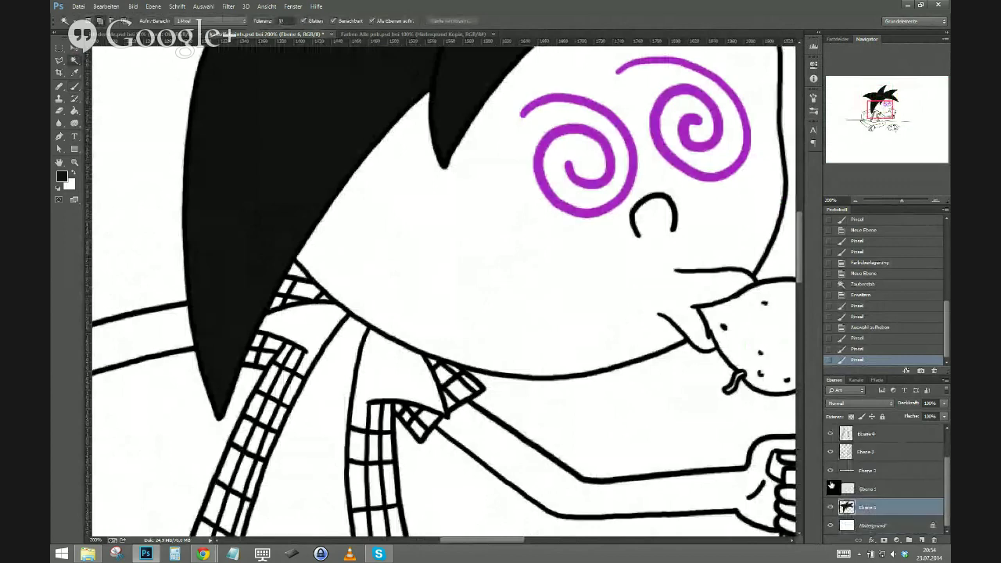
double_click(868, 525)
click(573, 269)
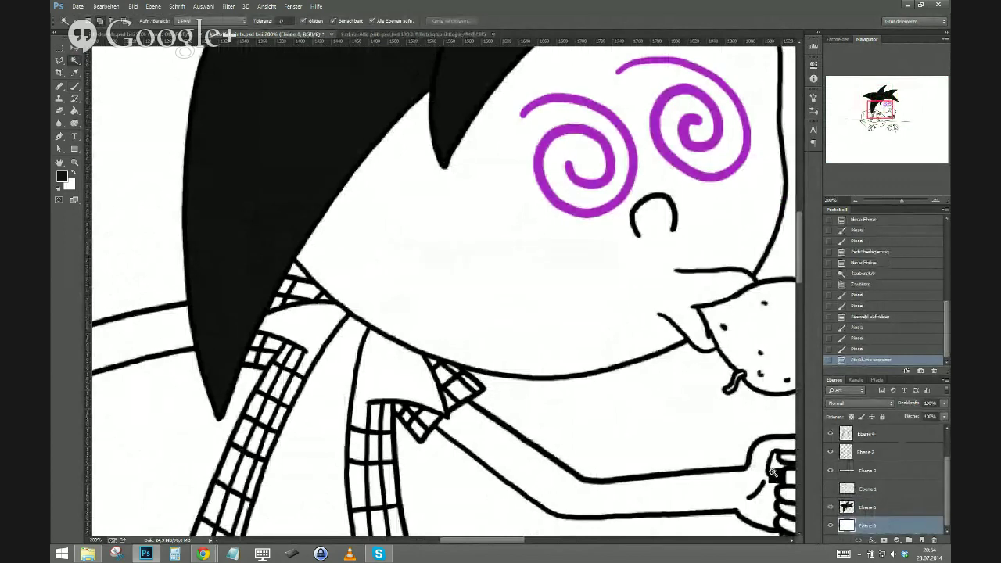
Apply a colour overlay in red c42020 to the white bottom layer Ebene 0.
right_click(860, 525)
click(805, 304)
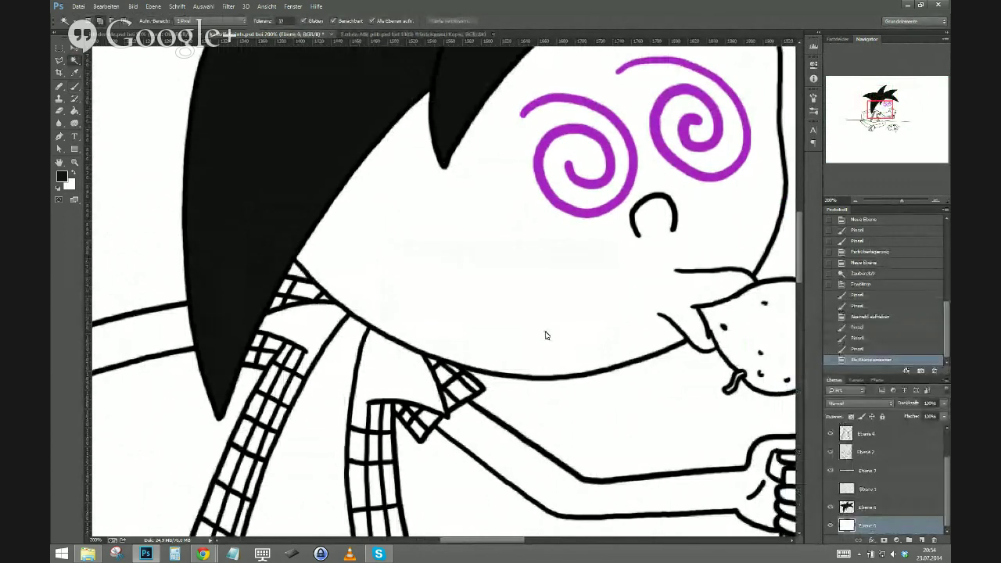
click(340, 286)
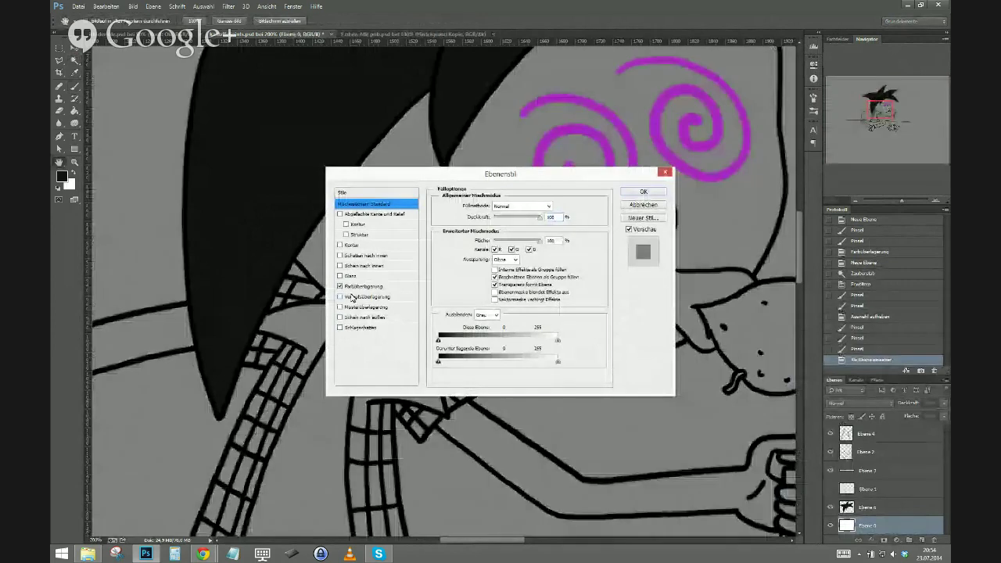
click(363, 286)
click(539, 204)
click(487, 227)
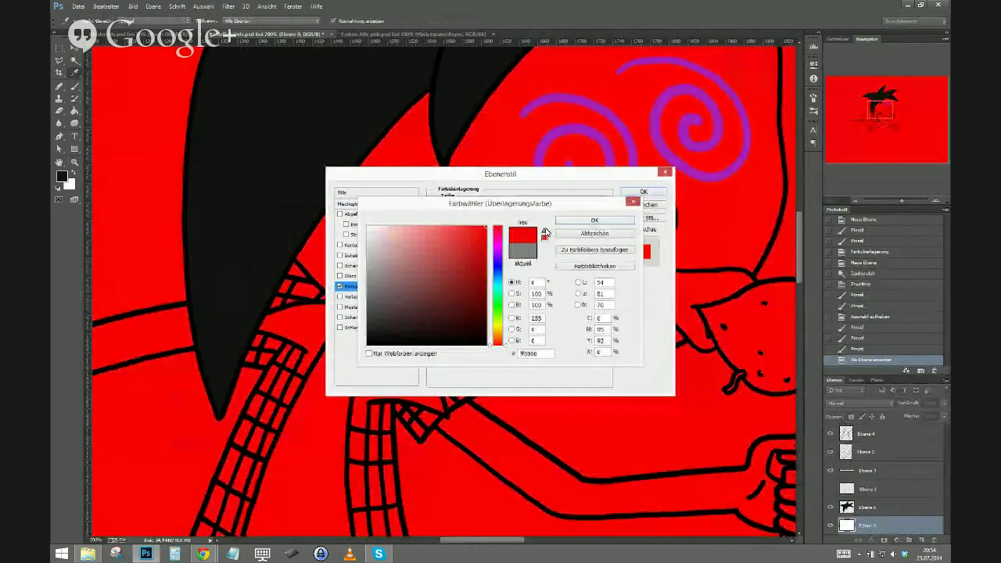
click(544, 232)
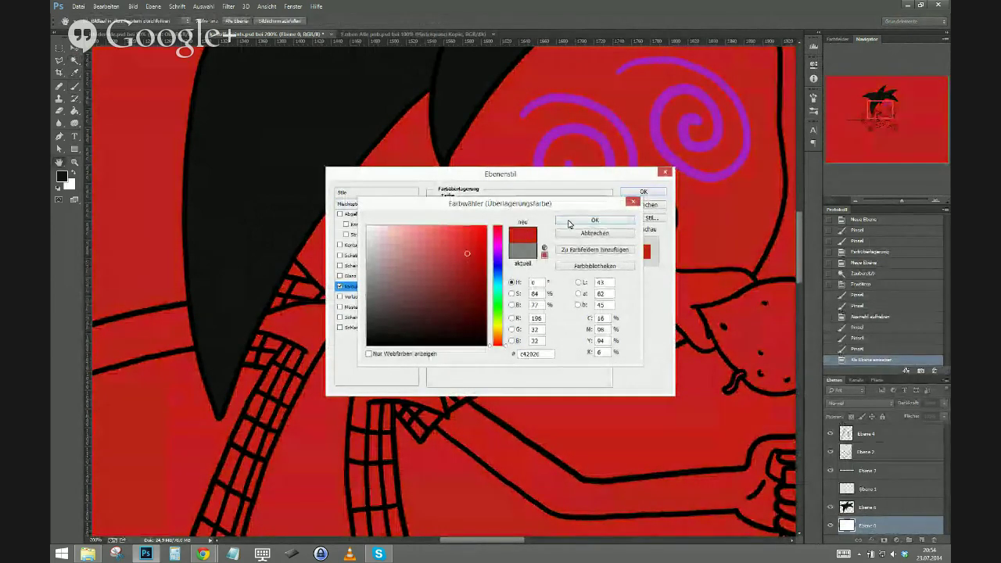
click(594, 220)
click(644, 192)
With layer Ebene 6 active, select the face, the arm holding the treat and that hand's fingers with the Magic Wand.
click(850, 508)
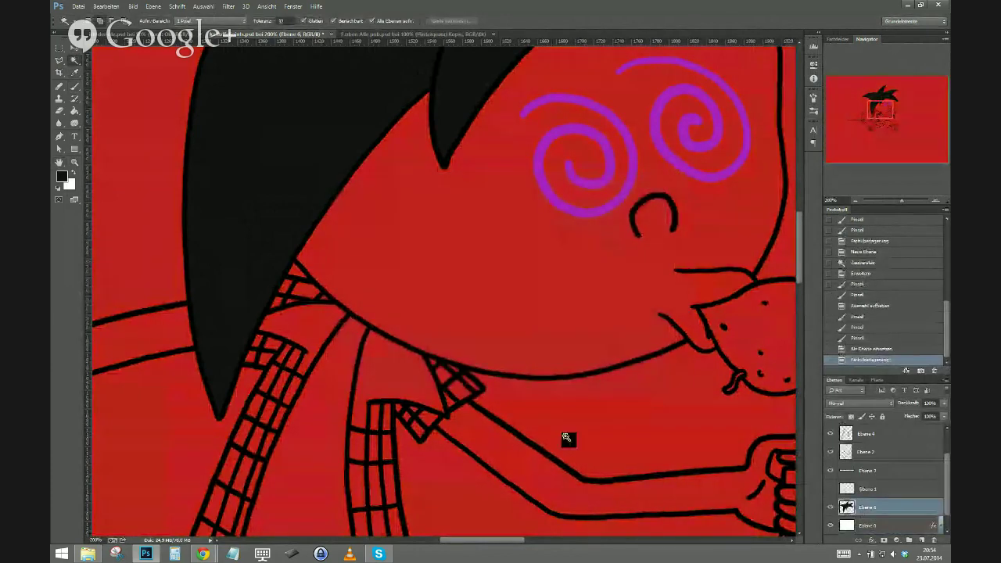
click(443, 262)
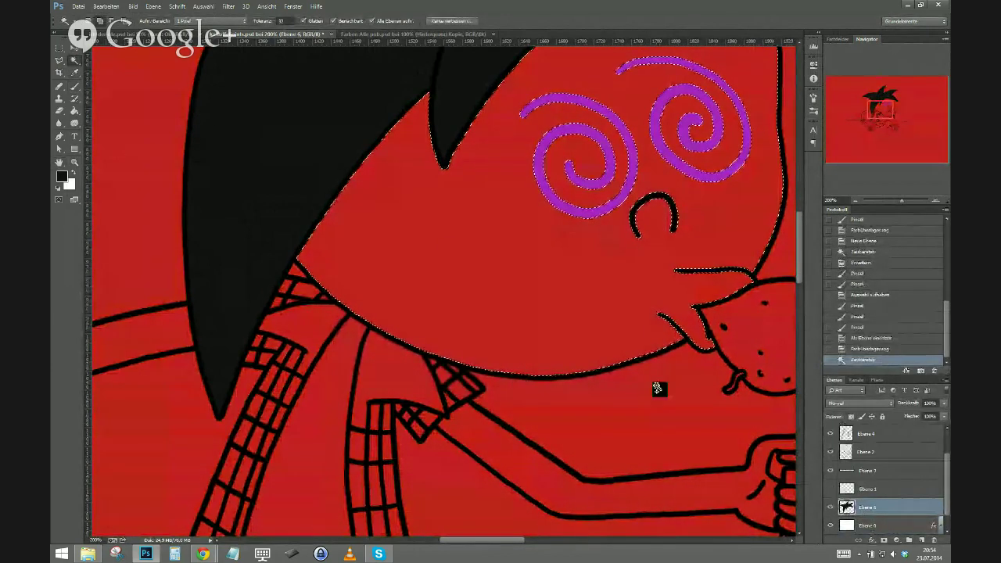
drag(545, 458, 385, 347)
shift+click(395, 351)
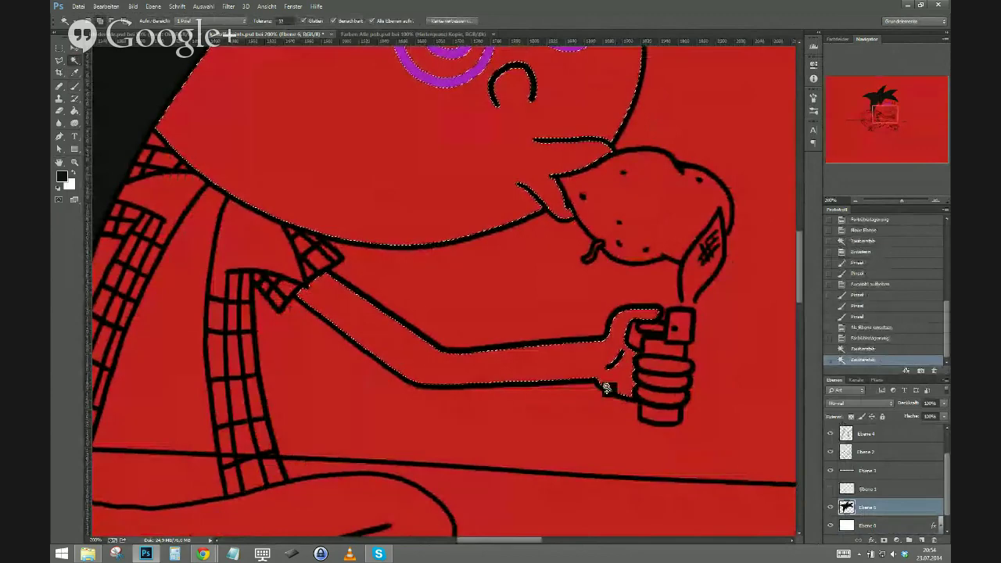
shift+click(657, 365)
shift+click(661, 382)
shift+click(655, 396)
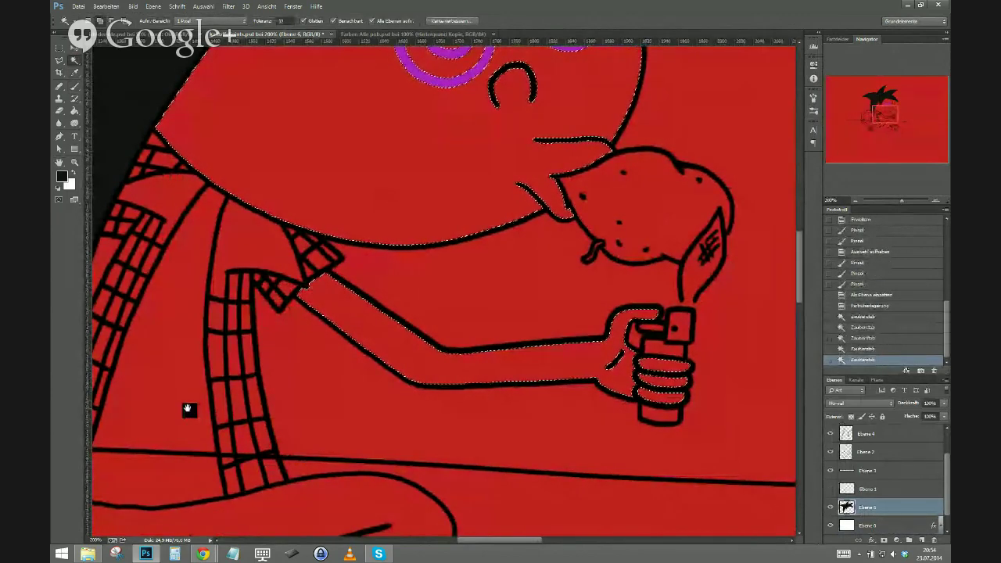
Add the supporting arm and its whole hand to the selection, hiding the horizon line layer Ebene 3.
drag(268, 413, 645, 394)
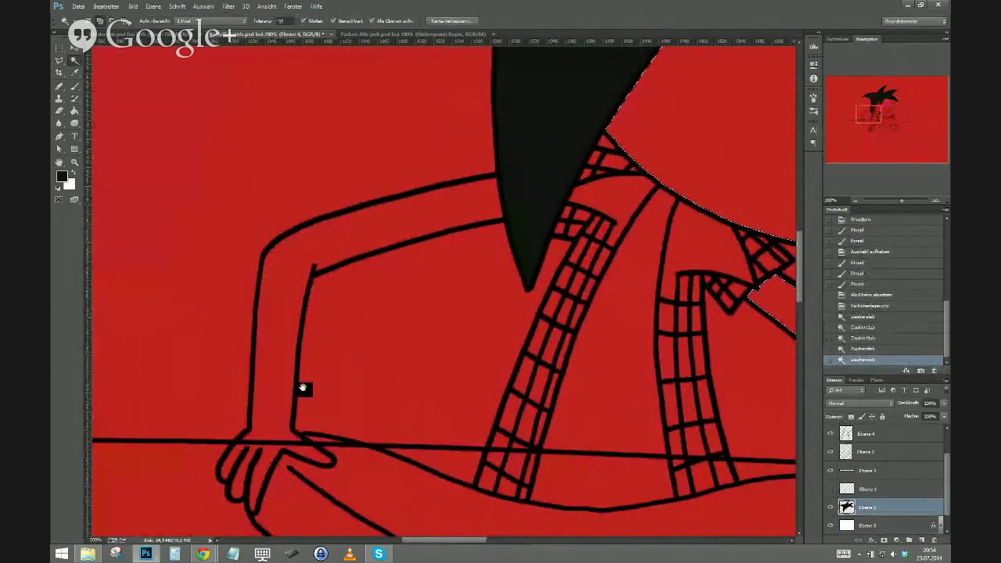
click(268, 358)
click(830, 470)
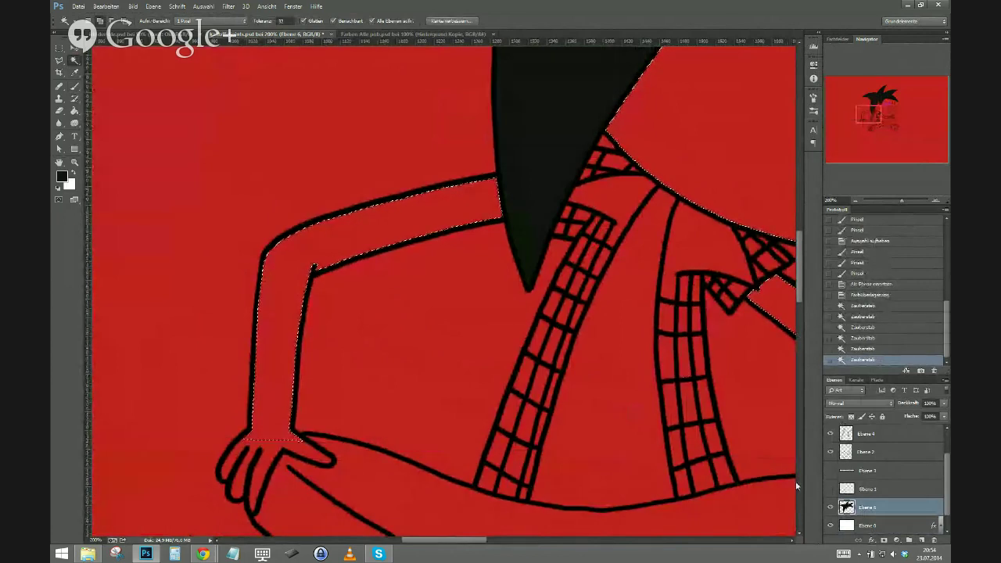
click(272, 451)
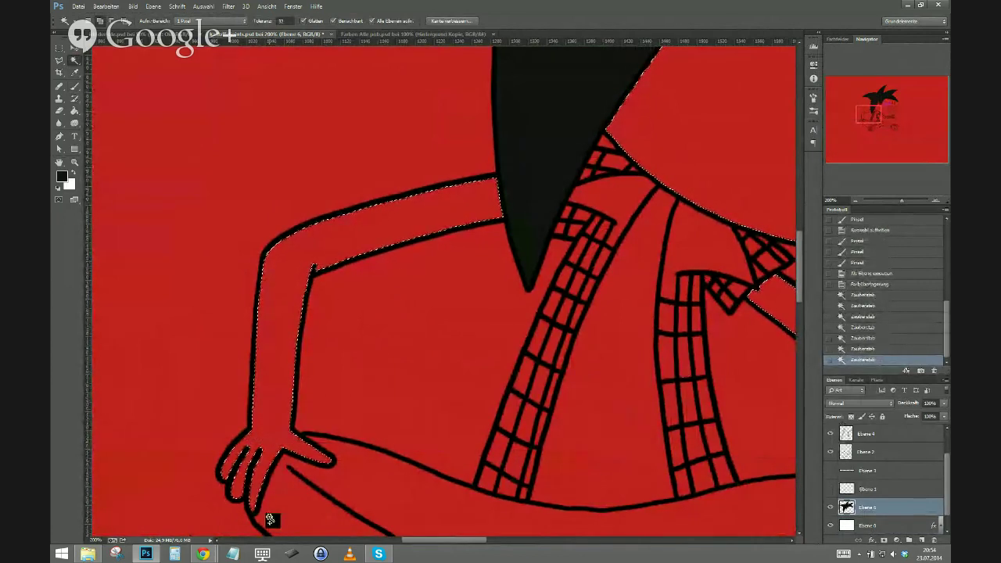
Expand the skin selection by 2 pixels and move the horizon line layer Ebene 3 below Ebene 6.
key(F6)
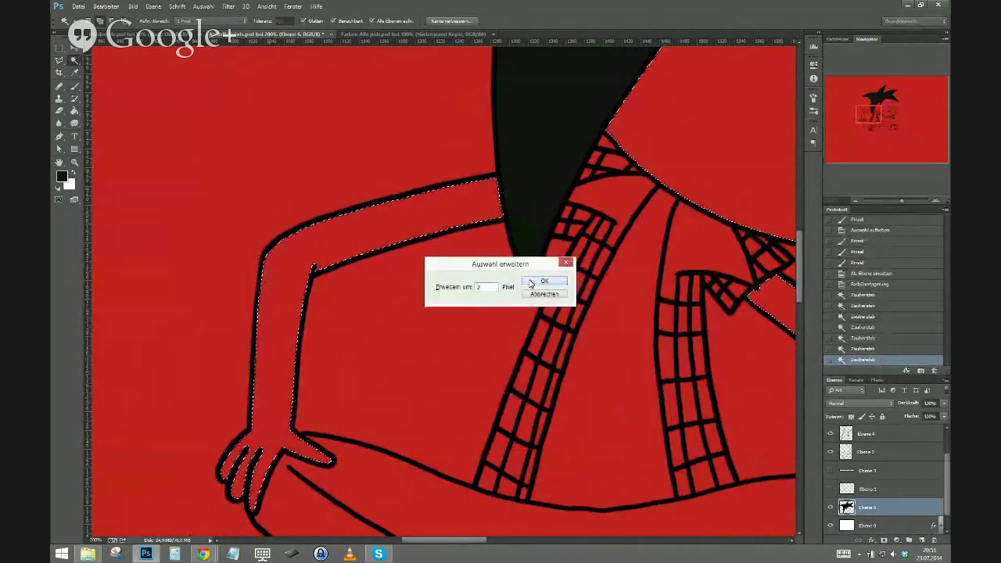
click(533, 282)
drag(868, 471, 864, 517)
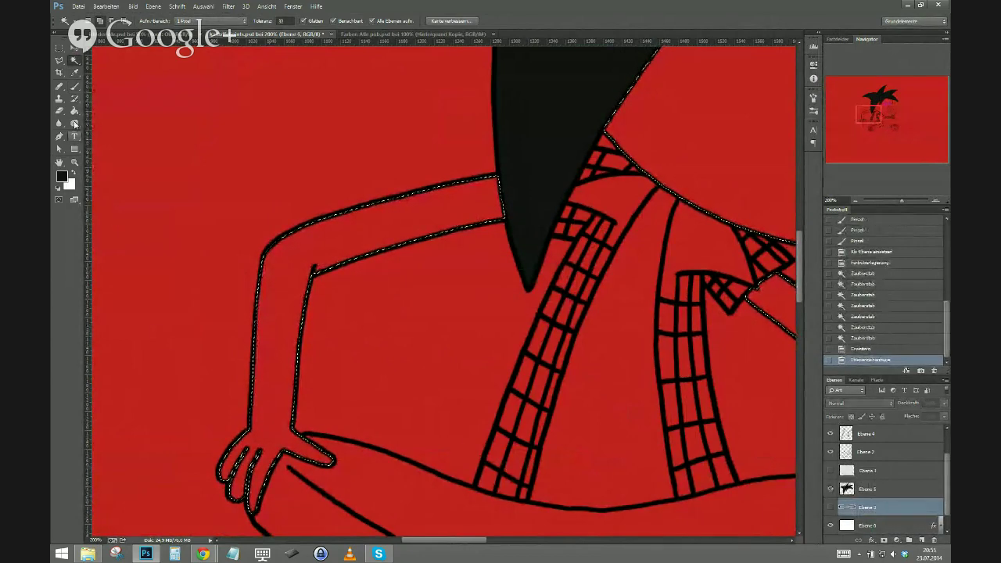
Paint the selected face, arms and hands white on layer Ebene 6 with the Brush and remove the selection.
click(74, 86)
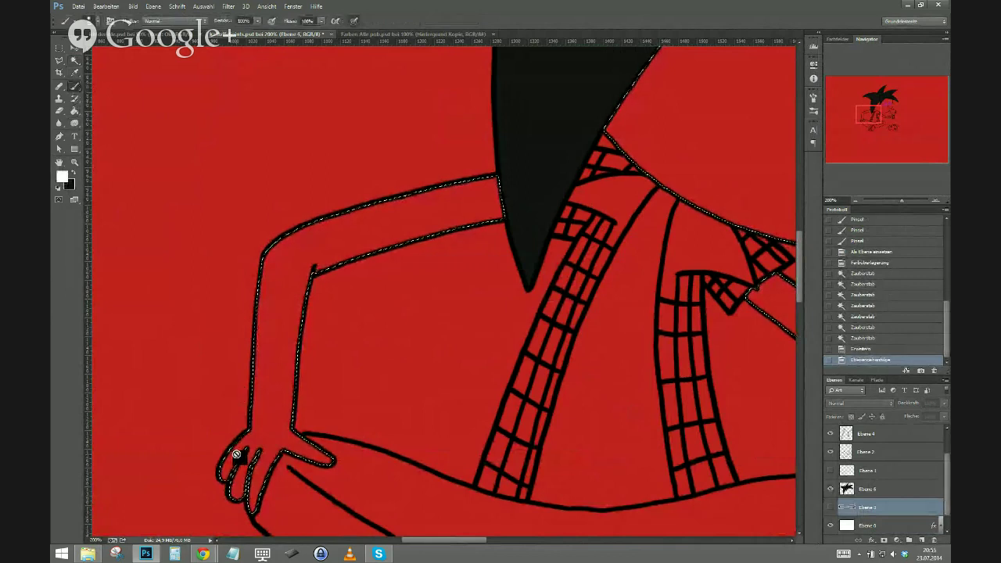
click(860, 491)
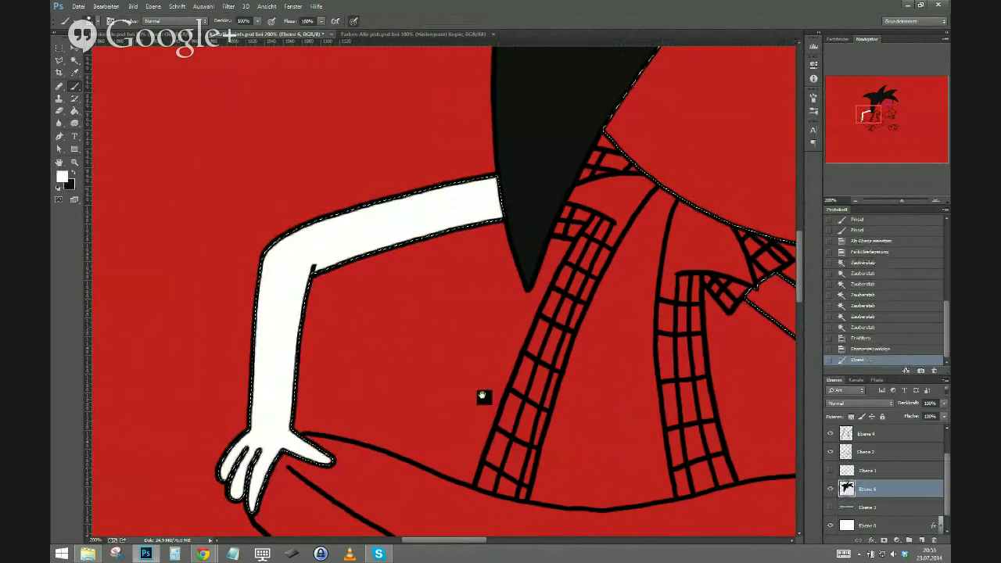
mouse_move(483, 396)
mouse_down()
mouse_move(201, 380)
mouse_move(125, 402)
mouse_up()
mouse_move(365, 277)
mouse_down()
mouse_move(260, 325)
mouse_move(244, 305)
mouse_move(477, 413)
mouse_move(586, 411)
mouse_move(437, 309)
mouse_move(176, 219)
mouse_move(219, 133)
mouse_move(489, 250)
mouse_move(313, 102)
mouse_move(539, 203)
mouse_up()
drag(340, 234, 355, 384)
mouse_move(352, 203)
mouse_down()
mouse_move(368, 157)
mouse_move(547, 117)
mouse_move(594, 157)
mouse_up()
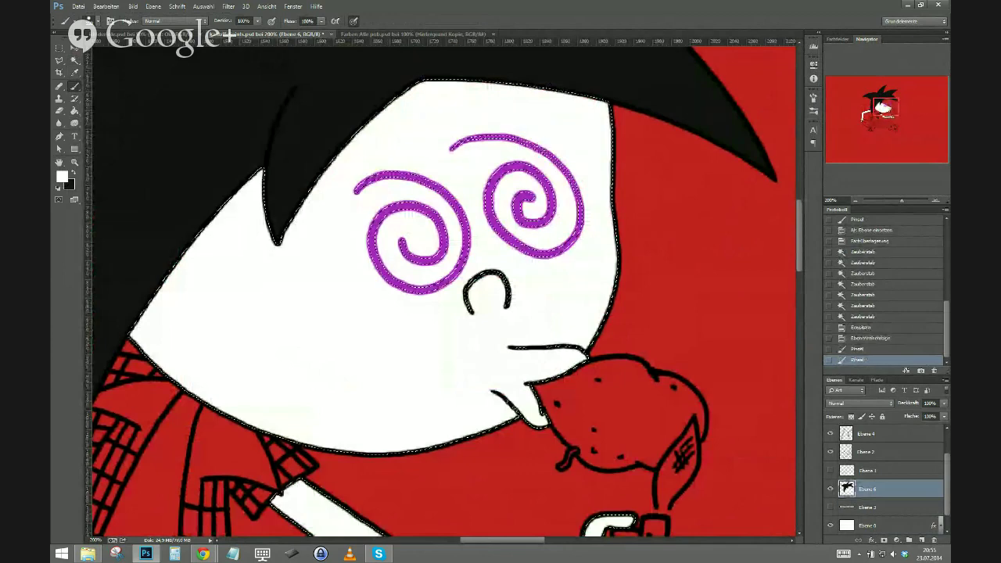
key(ctrl+minus)
key(ctrl+minus)
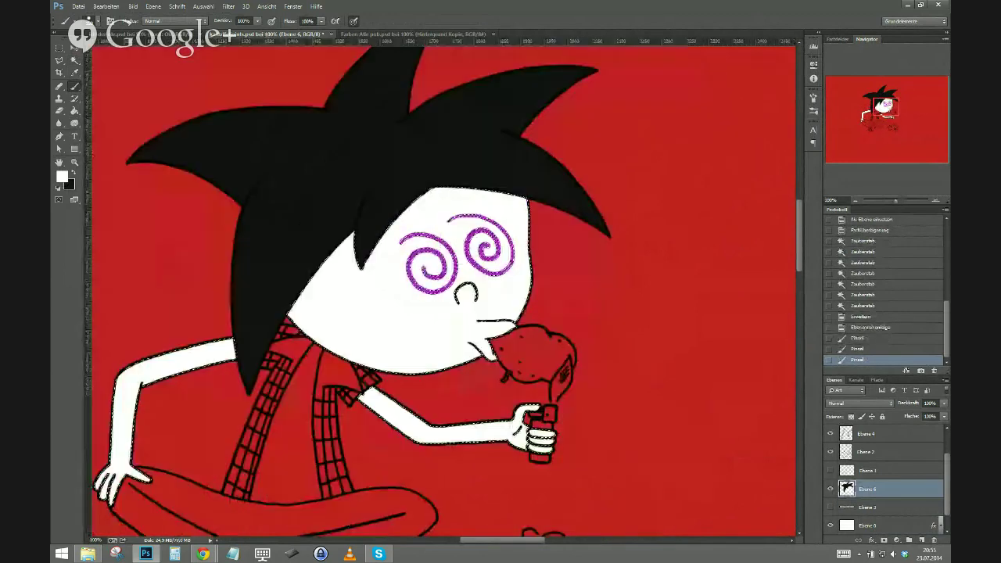
drag(270, 464, 340, 393)
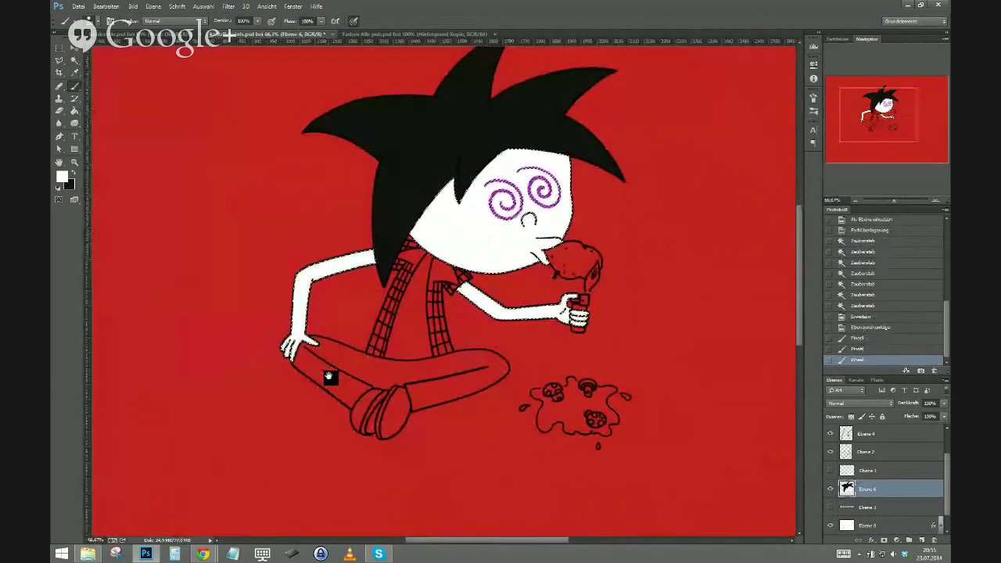
key(ctrl+d)
Select the narrow sole stripes of both shoes, expand the selection and paint them white.
key(w)
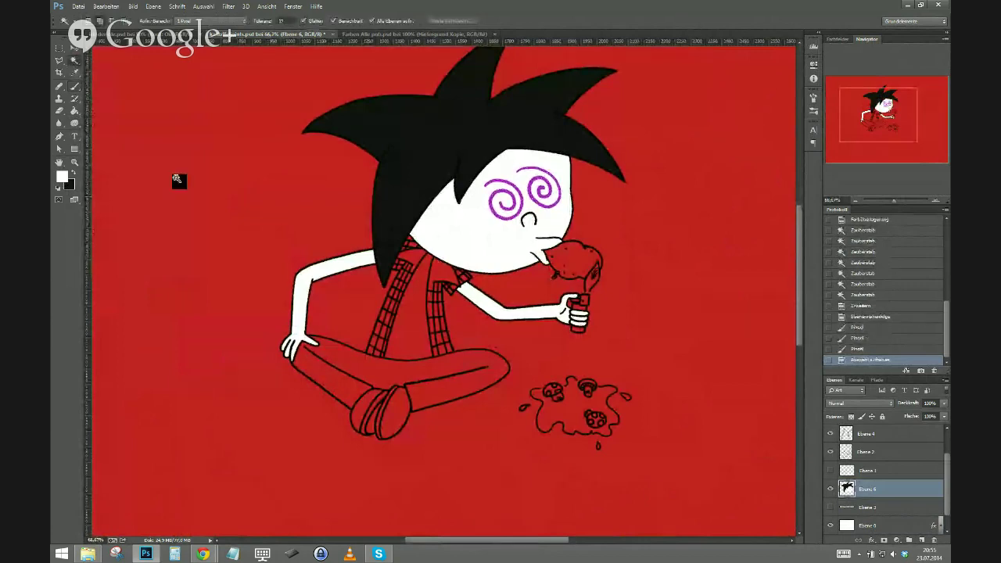
click(363, 432)
click(380, 432)
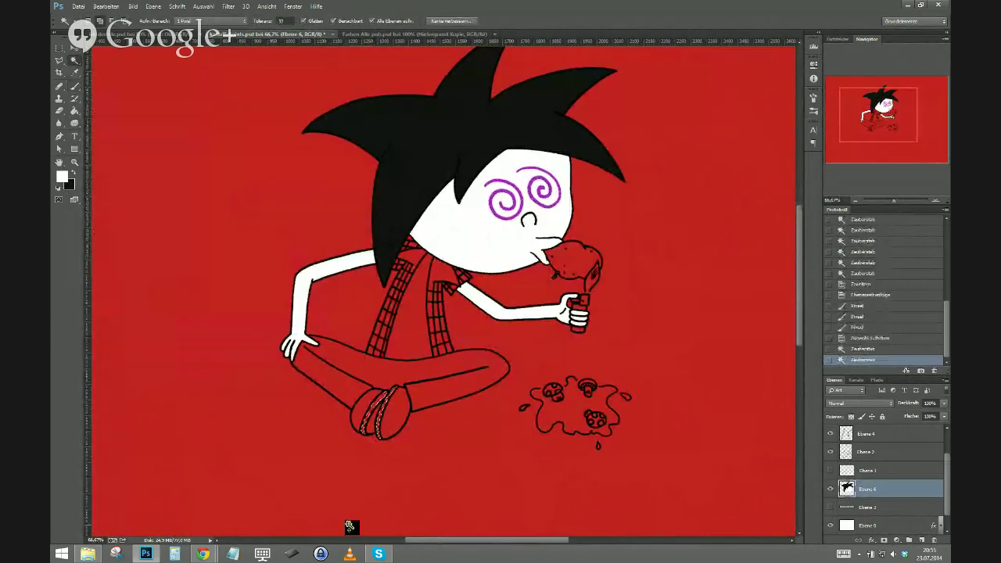
key(F2)
click(542, 282)
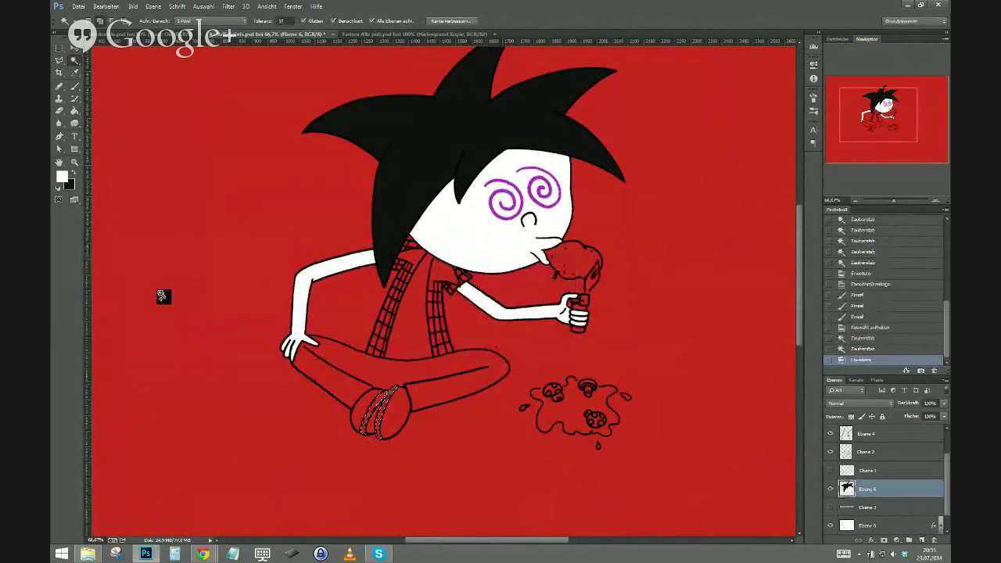
click(75, 86)
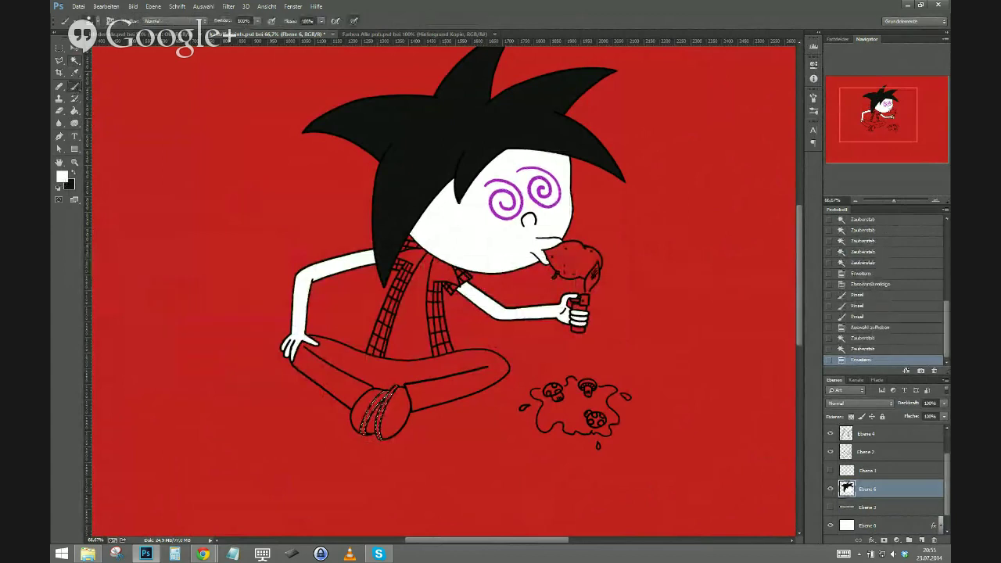
mouse_move(368, 430)
mouse_down()
mouse_move(400, 433)
mouse_move(397, 364)
mouse_up()
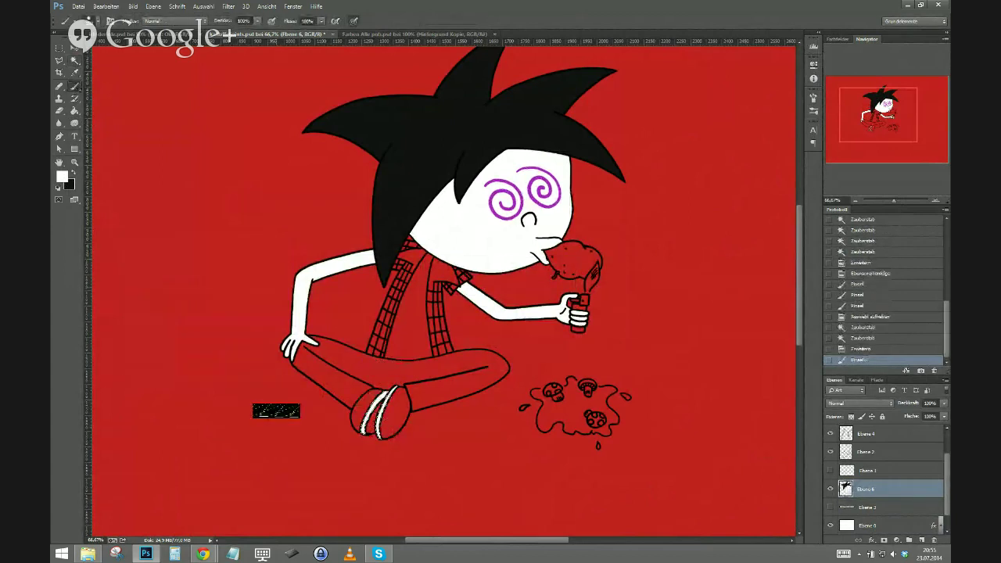
Remove the stripe selection, select the gap between the two shoe sole stripes with the Magic Wand and expand the selection.
key(ctrl+d)
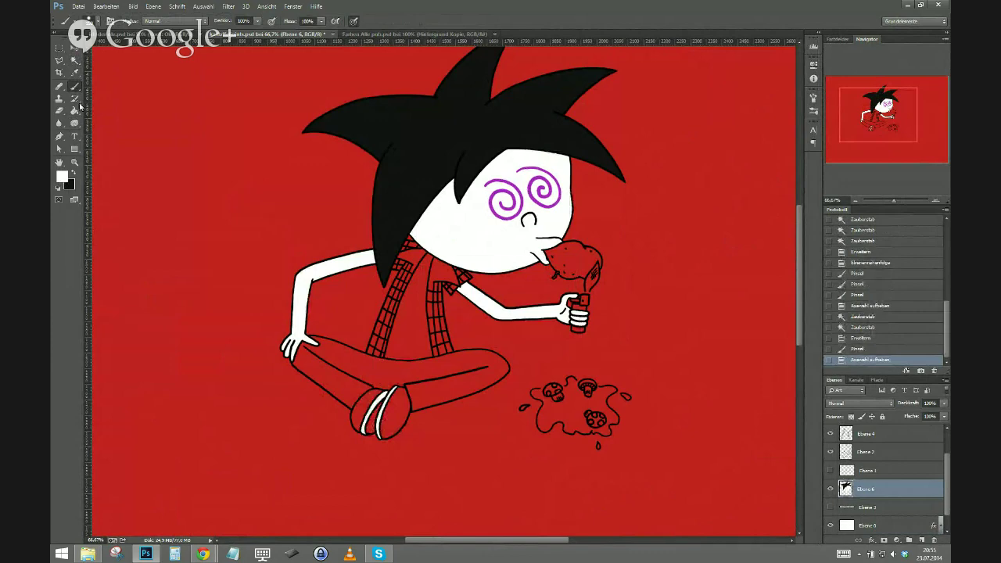
click(75, 61)
click(372, 430)
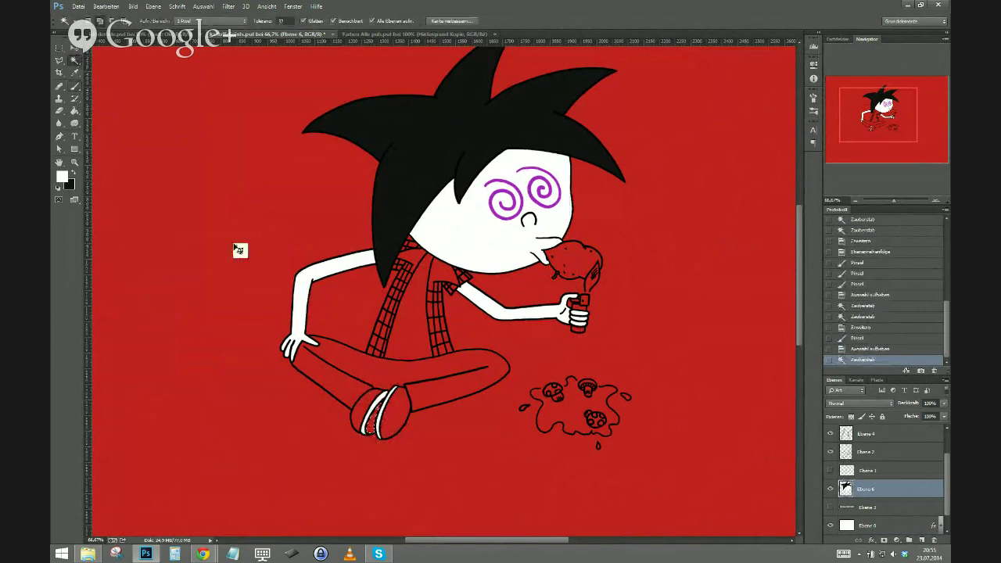
key(F6)
key(Return)
key(Return)
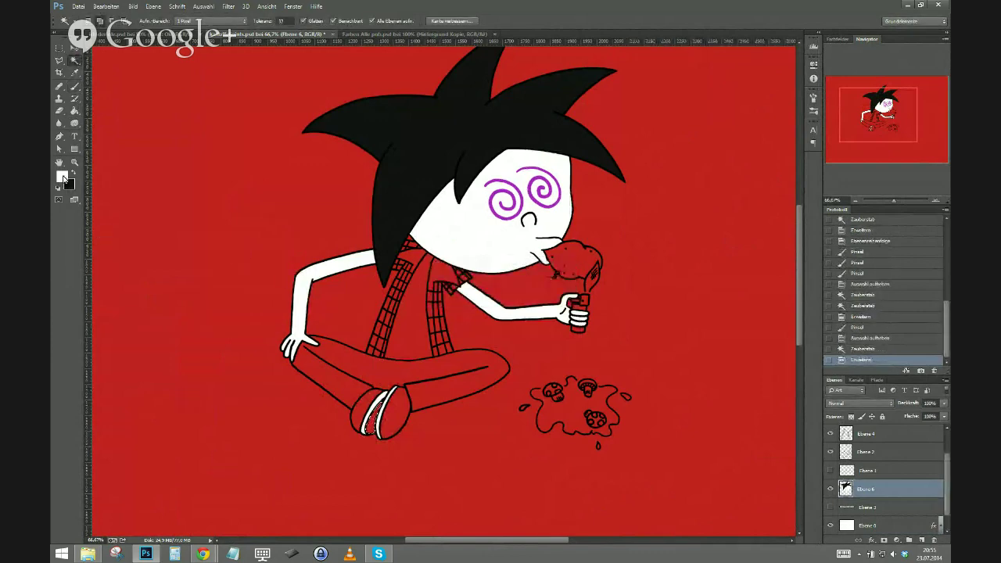
Paint the selected gap between the sole stripes light grey with the Brush and remove the selection.
click(61, 176)
click(372, 249)
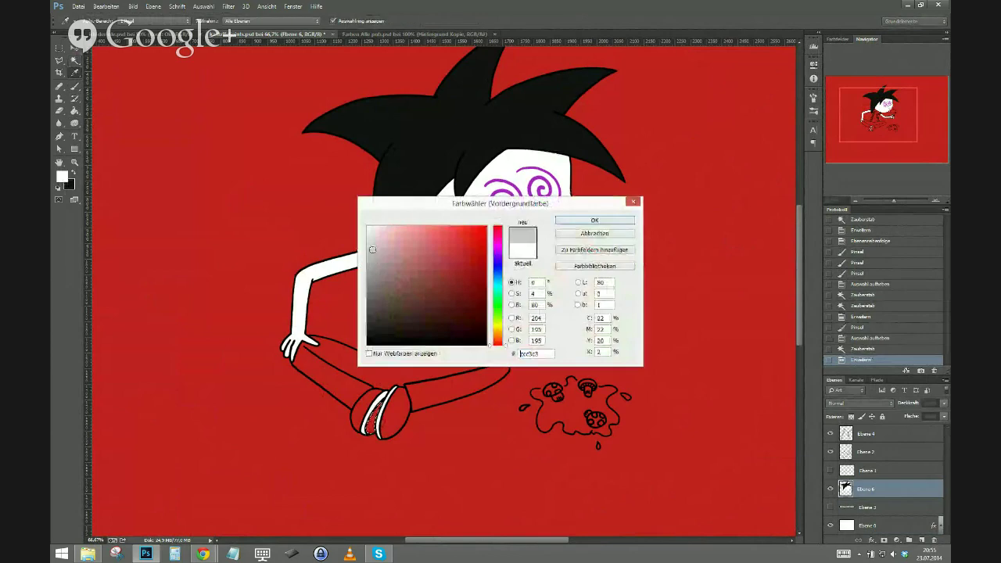
click(560, 221)
click(75, 86)
mouse_move(380, 397)
mouse_down()
mouse_move(371, 426)
mouse_move(384, 383)
mouse_move(351, 411)
mouse_up()
key(ctrl+d)
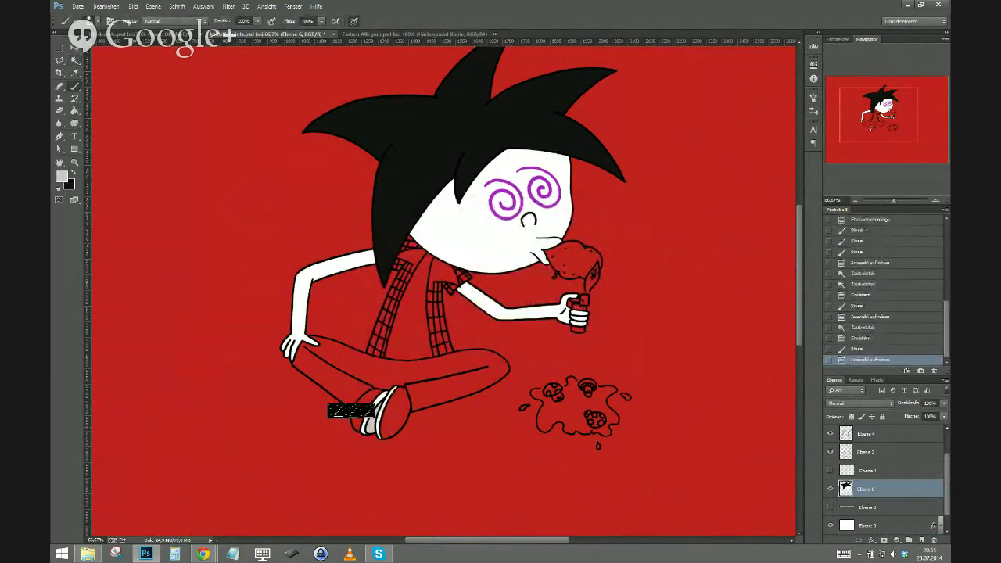
Touch up the upper tip of the grey area between the sole stripes with a Brush stroke.
key(ctrl+plus)
key(ctrl+plus)
drag(273, 447, 380, 236)
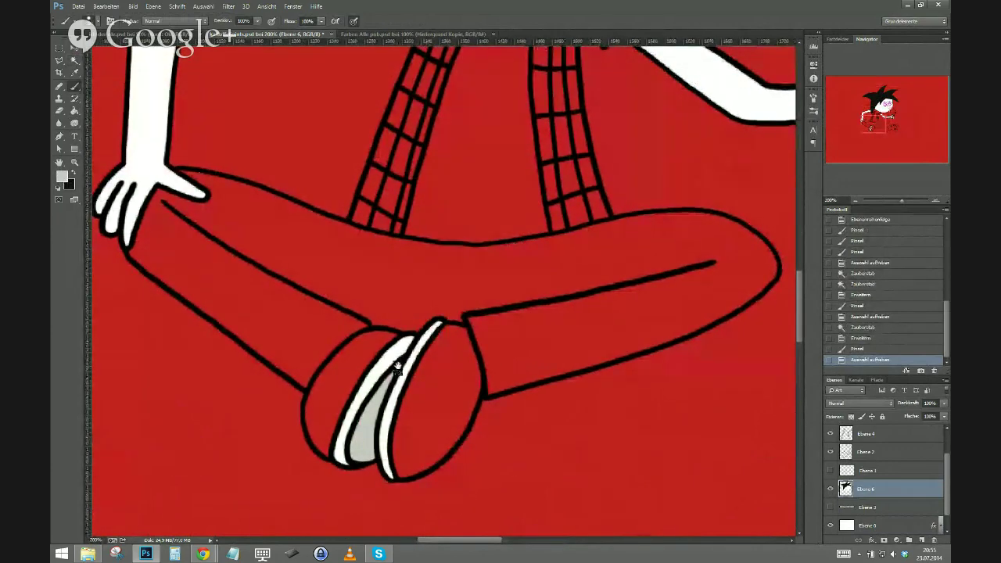
drag(396, 367, 387, 382)
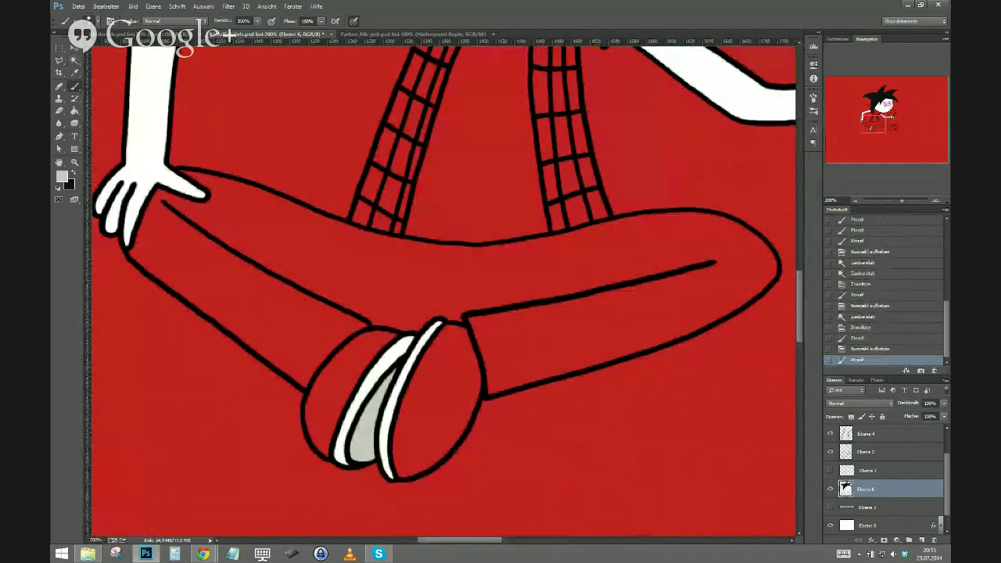
Show the sketch layer Ebene 1 as a reference for the leg lines.
scroll(934, 473, down, 2)
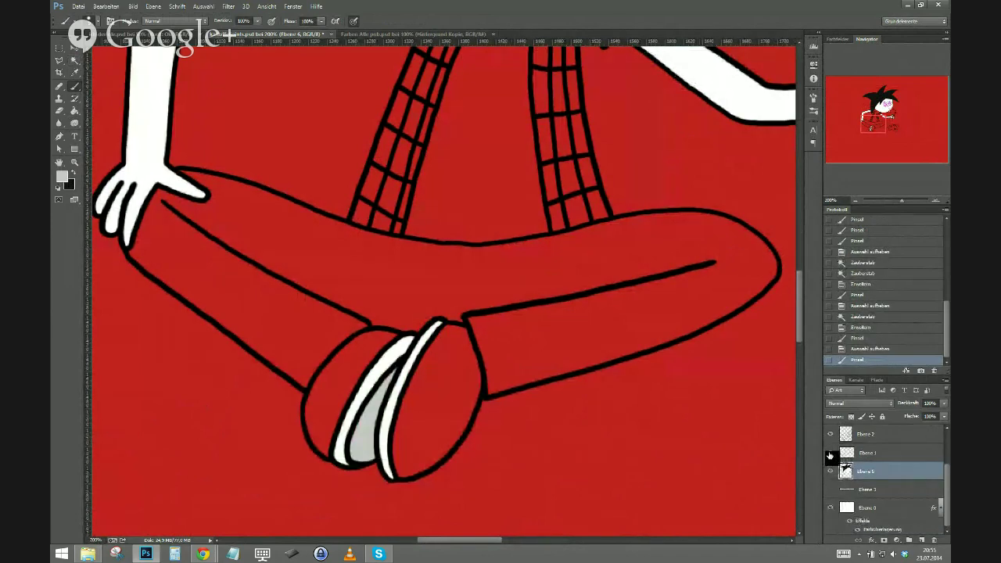
click(830, 454)
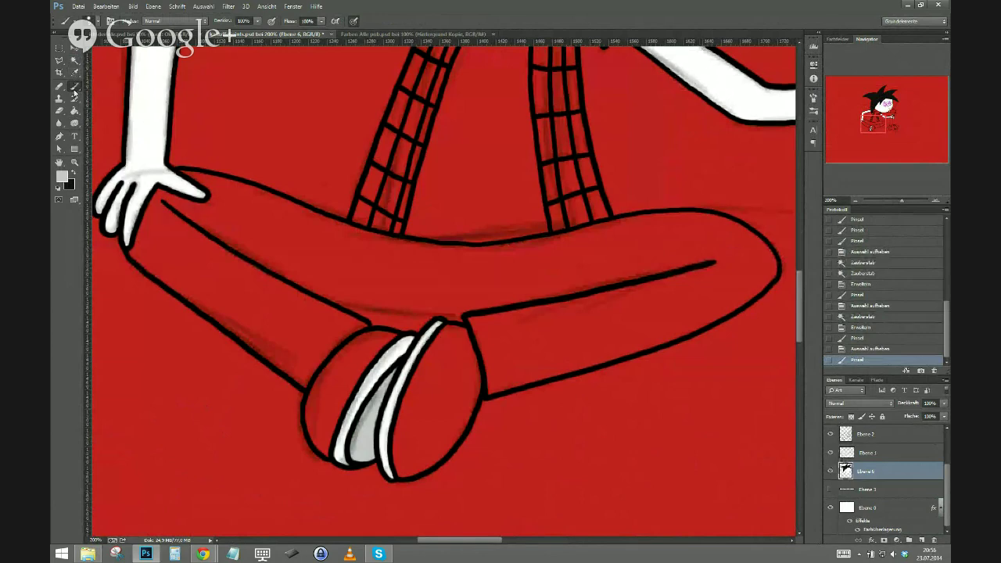
scroll(947, 495, up, 3)
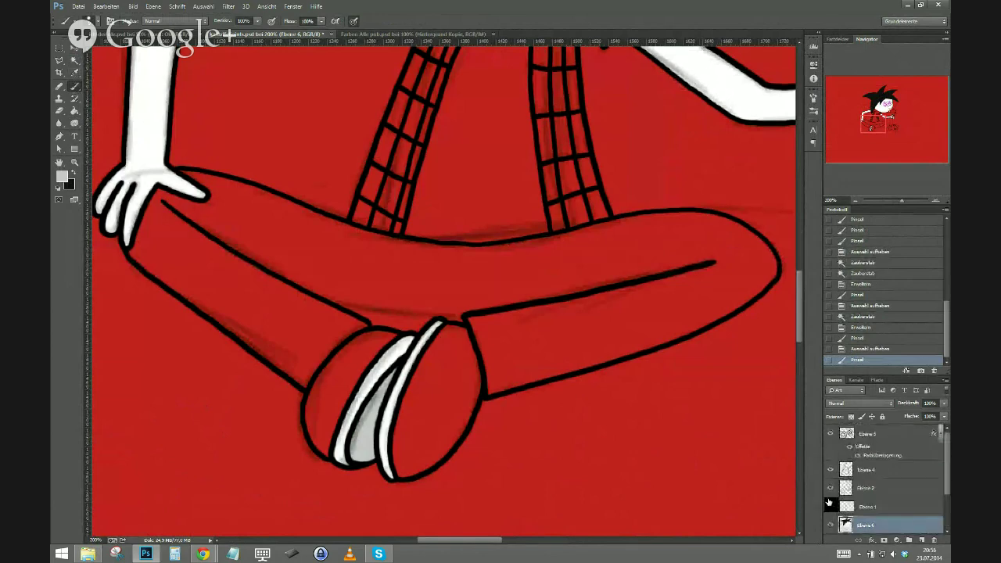
click(829, 490)
click(830, 490)
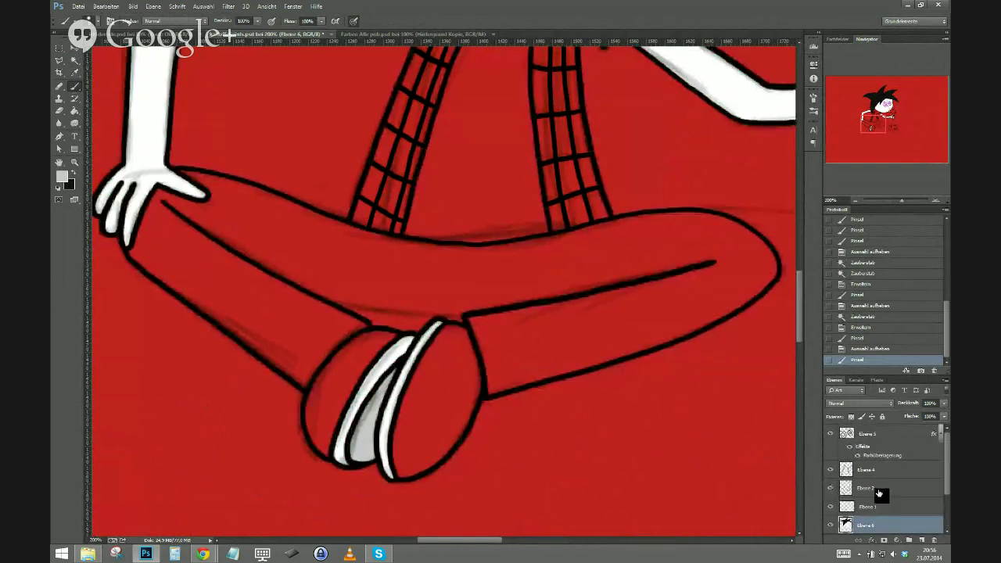
Draw the missing black line above the shoes on layer Ebene 2 so that it joins the two inner leg lines.
click(880, 491)
click(828, 487)
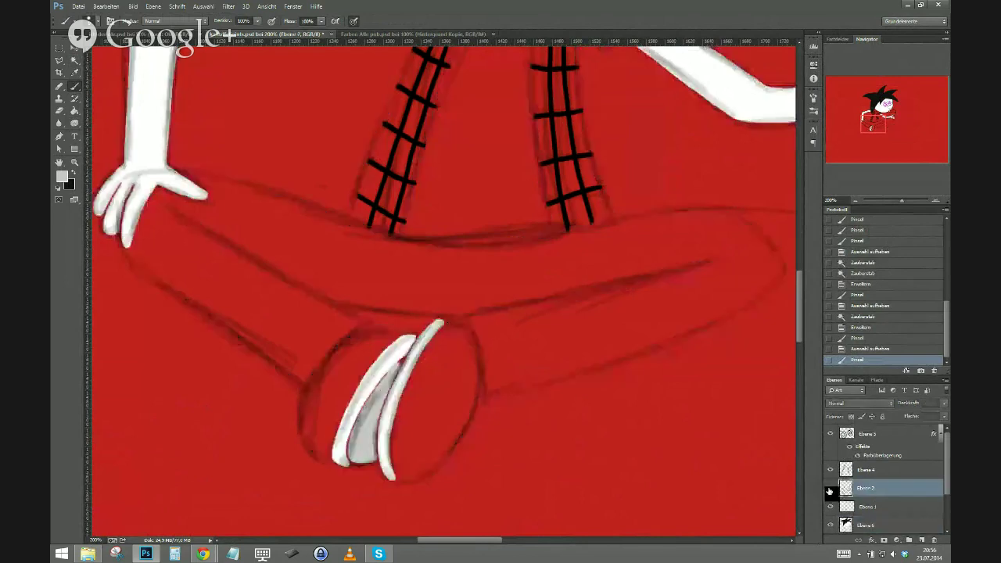
click(828, 488)
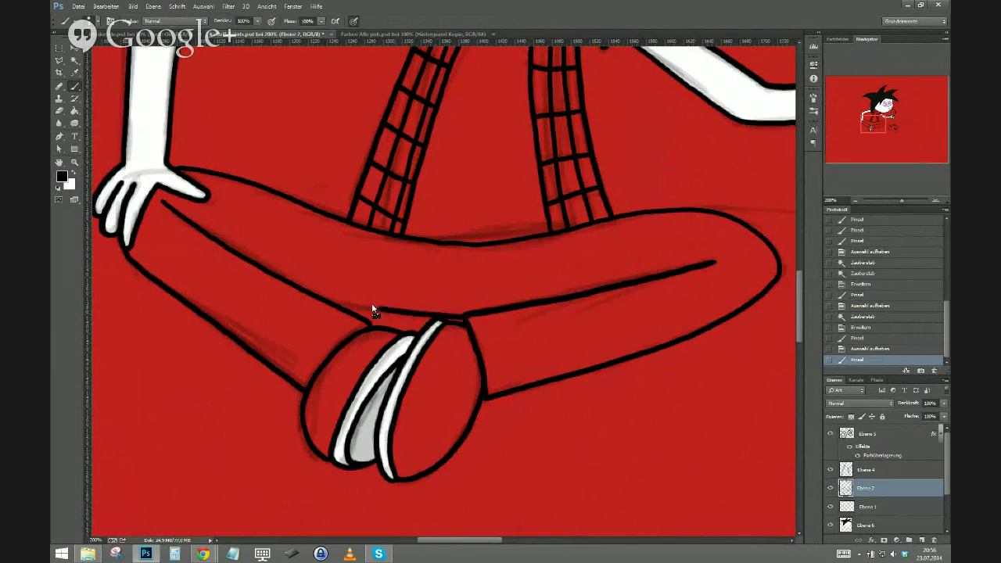
click(325, 300)
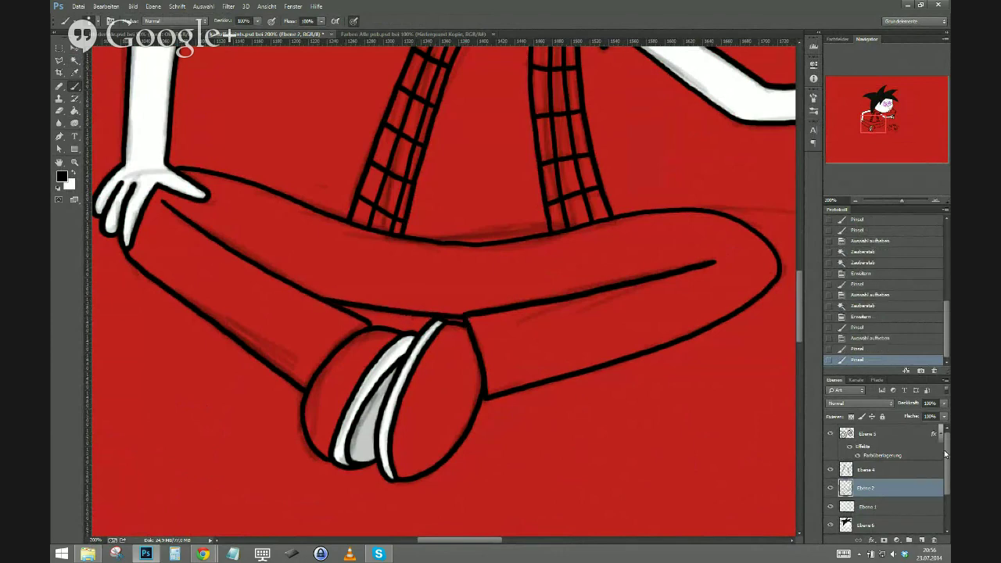
Hide the sketch layer Ebene 1, select the trousers with the Magic Wand on layer Ebene 6 and expand the selection.
drag(945, 455, 946, 490)
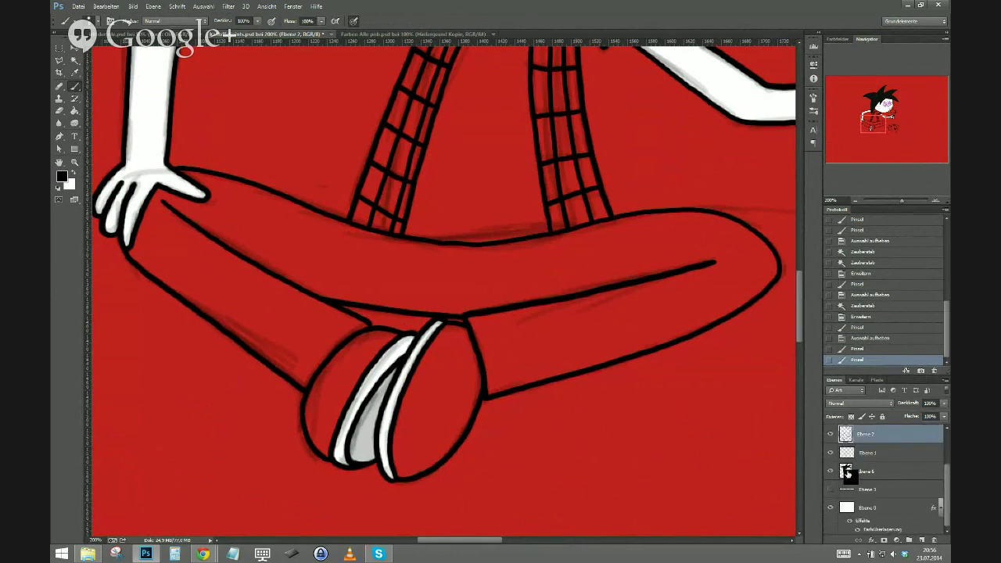
click(848, 472)
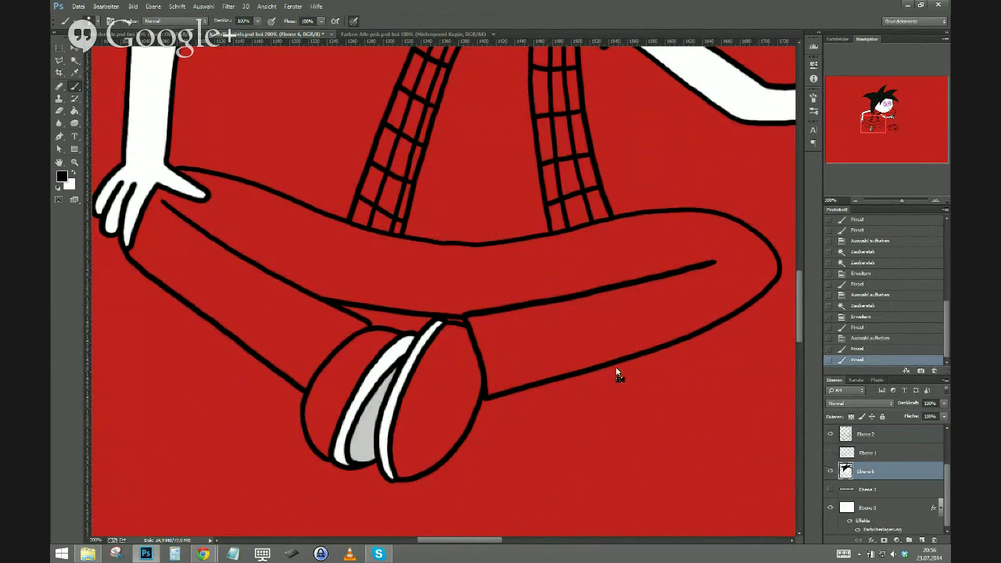
scroll(618, 376, down, 2)
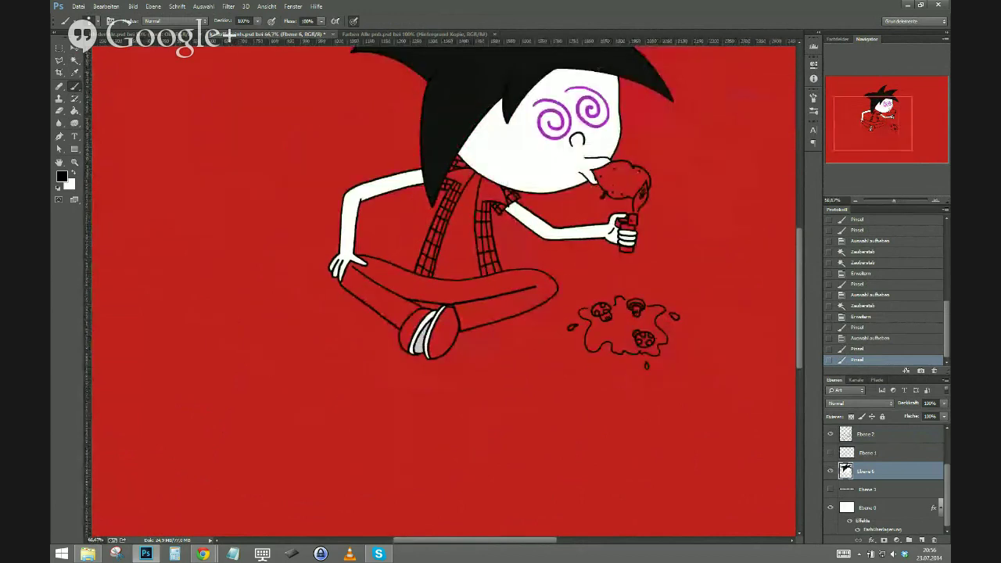
click(74, 61)
click(485, 305)
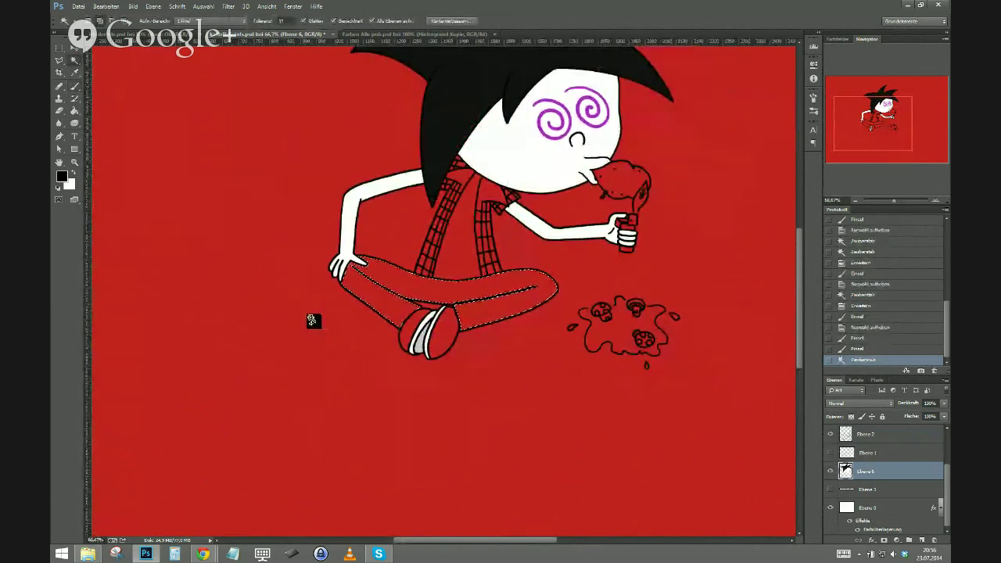
key(F6)
click(534, 282)
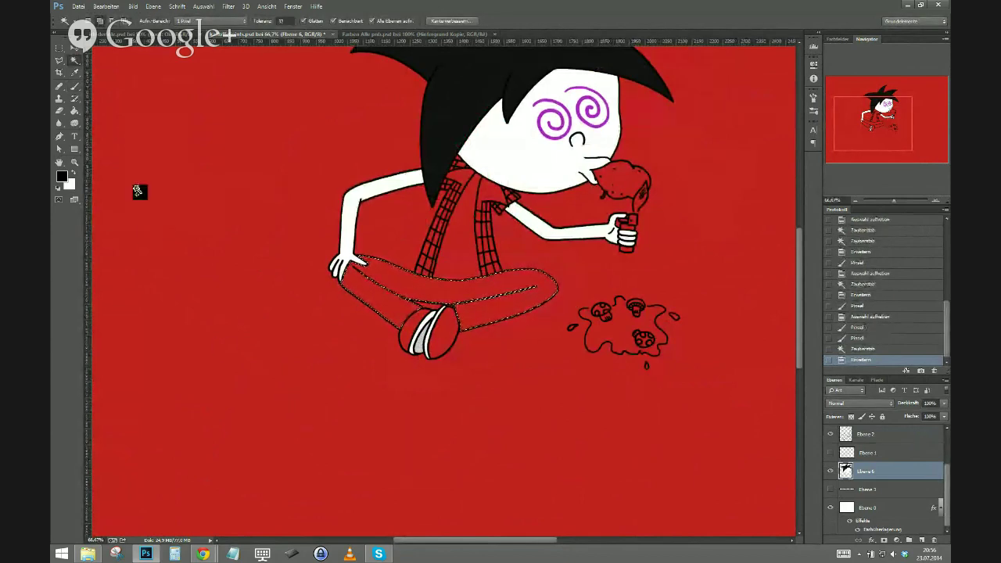
Sample the trouser blue from the Farben Alle colour reference document with the Eyedropper and return to the character drawing.
click(148, 36)
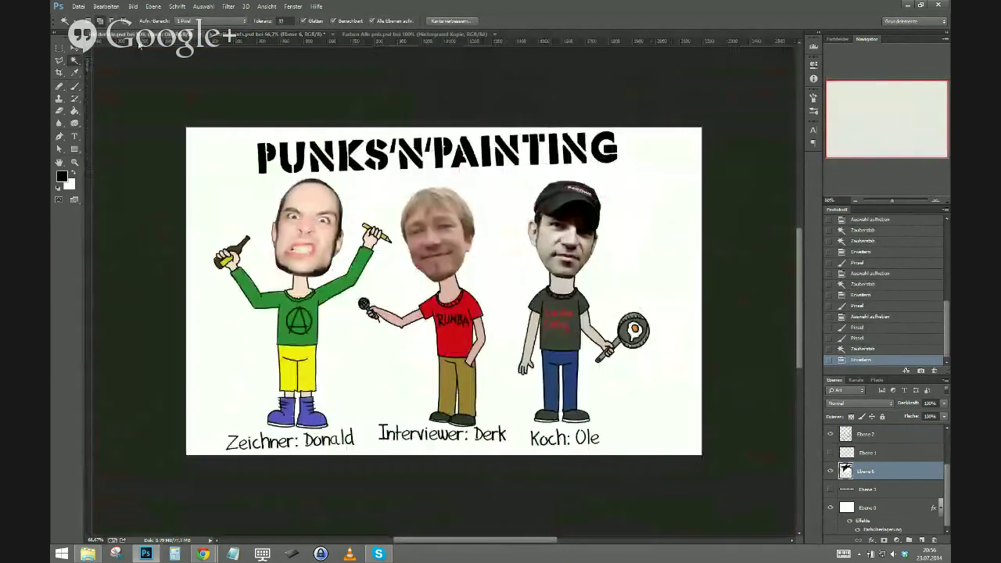
click(76, 72)
click(373, 38)
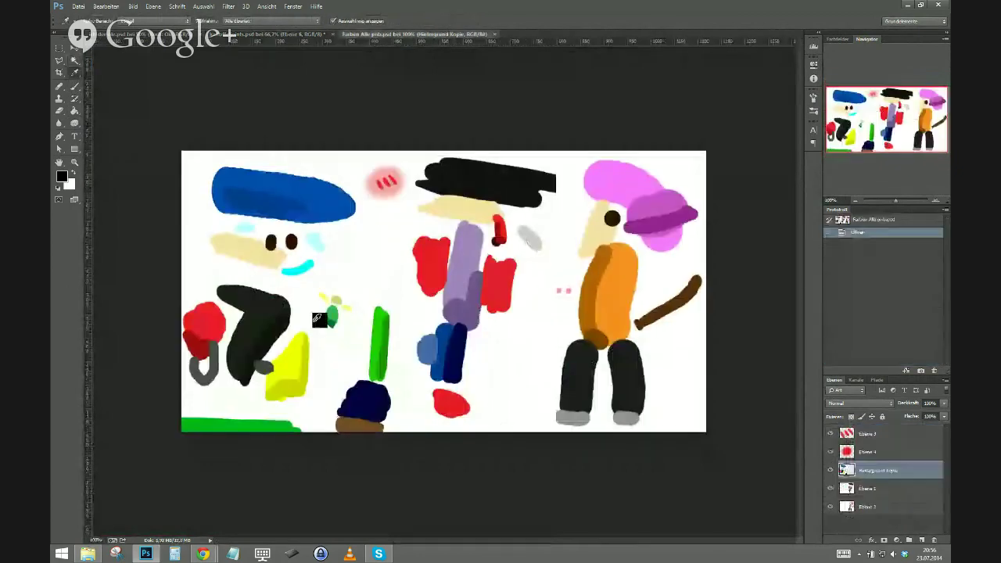
click(229, 34)
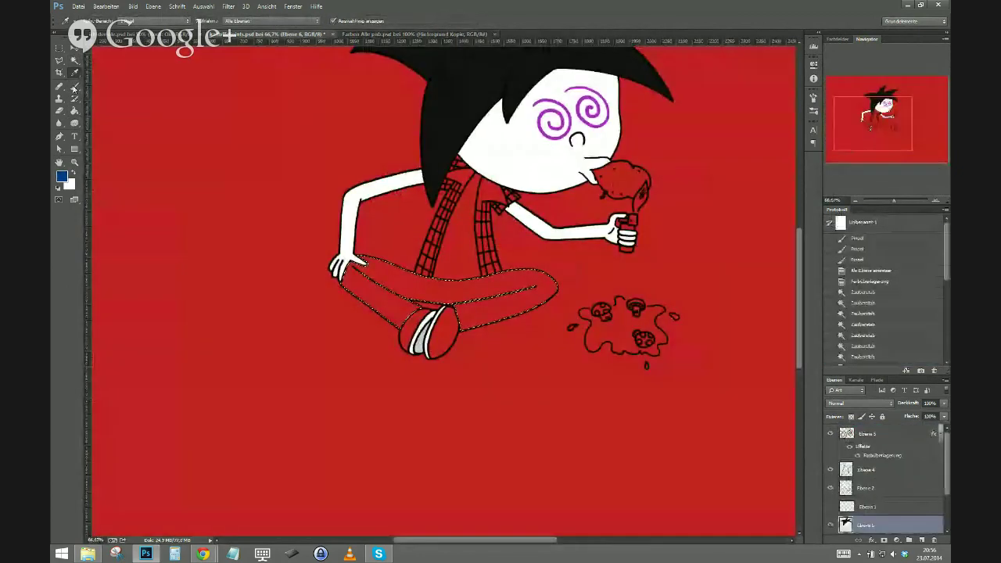
Paint the selected trousers blue with the Brush, check the Farben Alle colour reference, and clear the selection.
key(b)
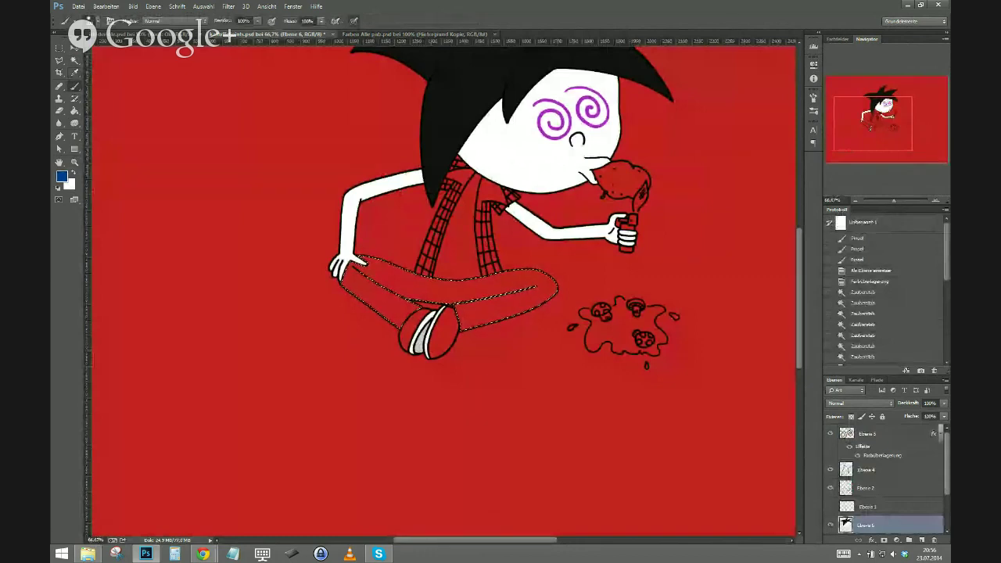
mouse_move(395, 332)
mouse_down()
mouse_move(338, 287)
mouse_move(444, 319)
mouse_move(551, 287)
mouse_up()
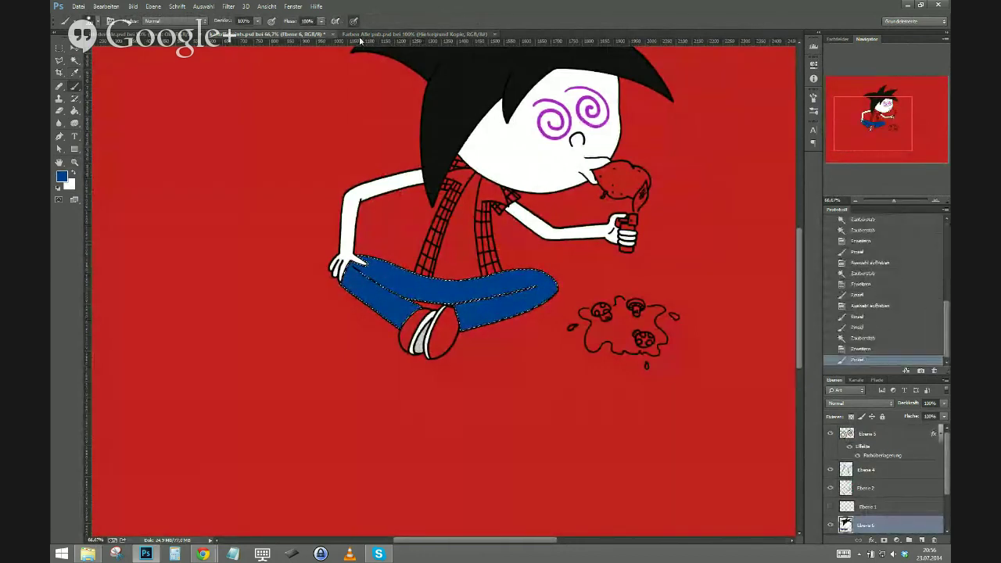
click(415, 34)
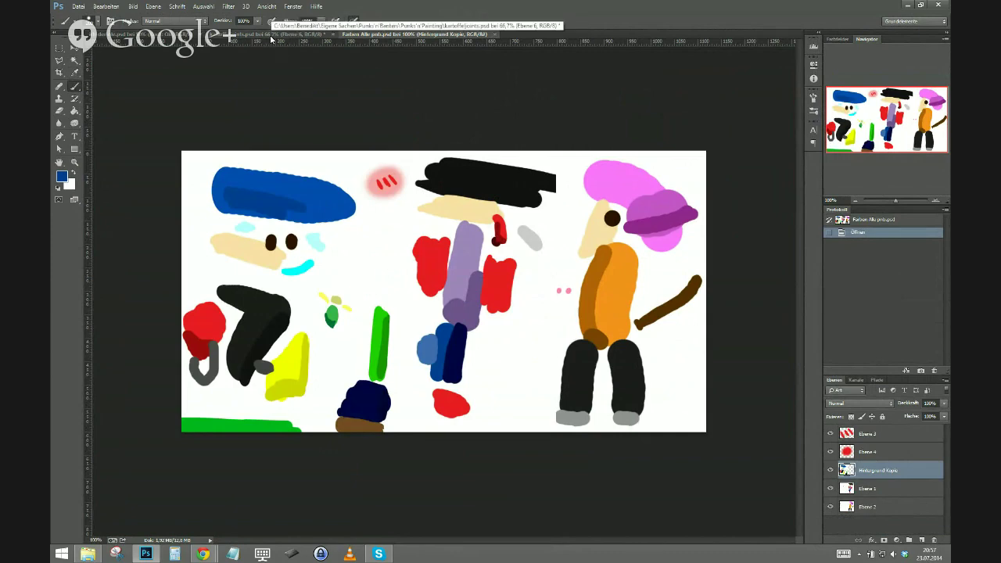
click(74, 72)
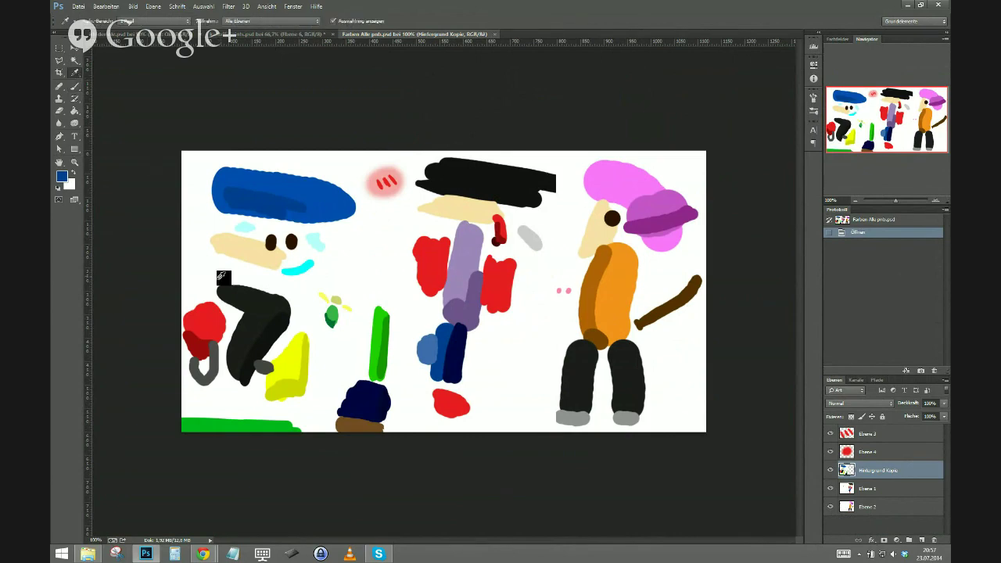
click(250, 34)
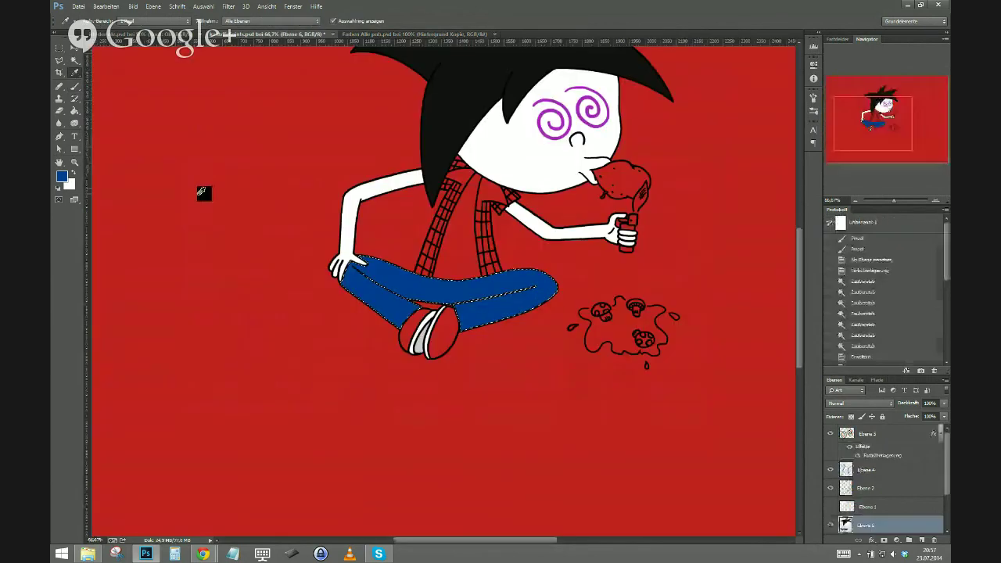
key(ctrl+d)
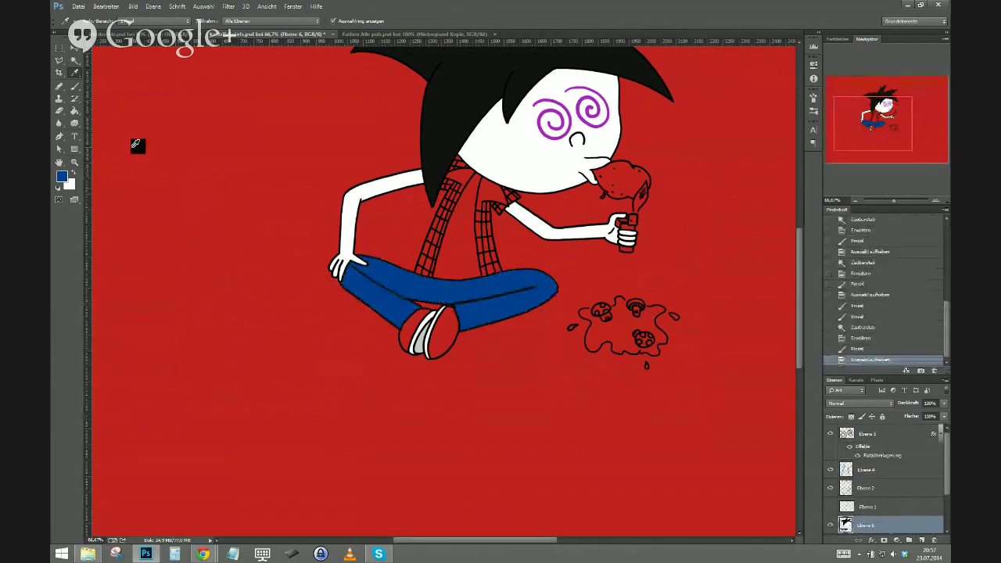
Select the undershirt area between the jacket halves with the Magic Wand and expand the selection by 2 pixels.
key(w)
click(438, 268)
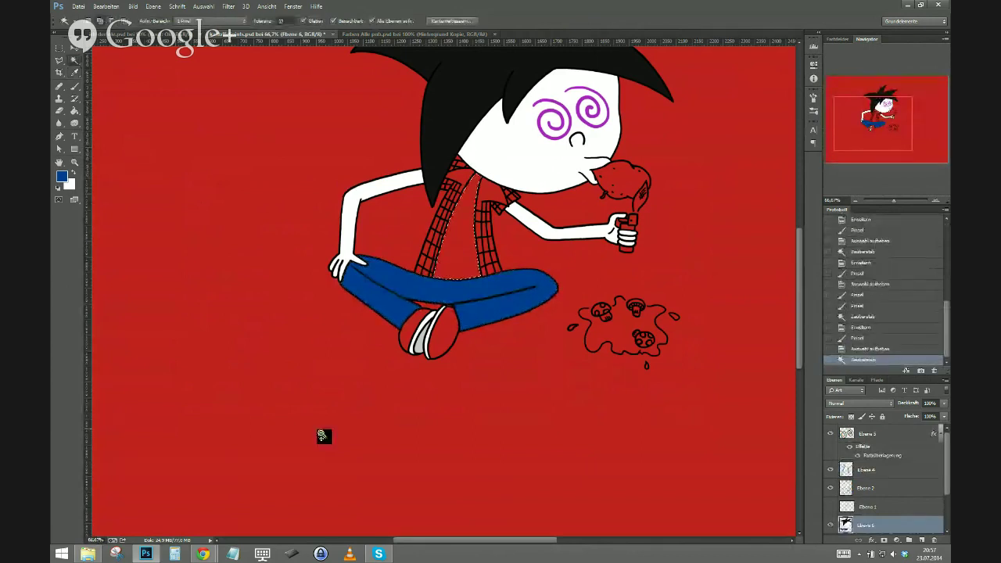
key(F2)
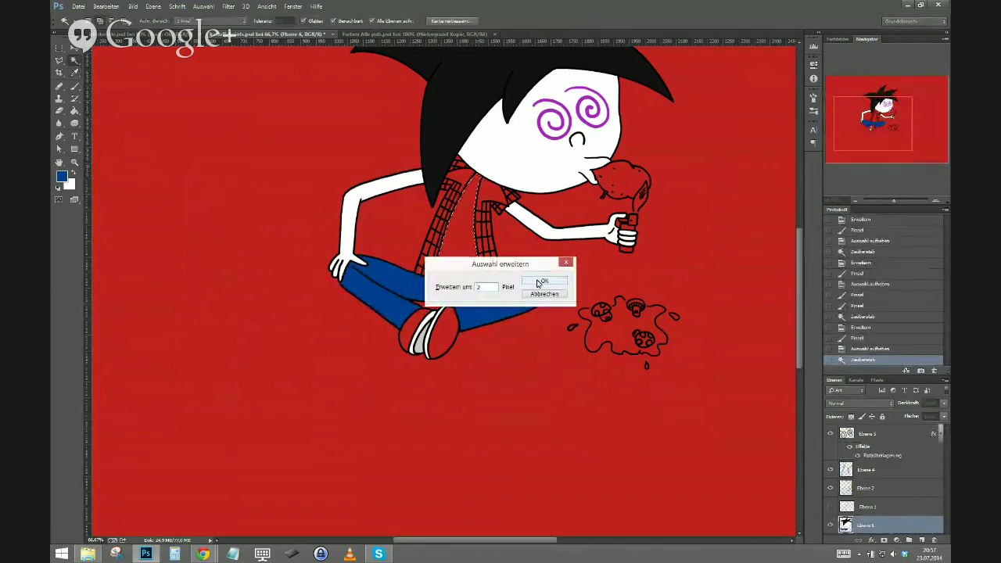
click(539, 283)
Sample the light purple from the Farben Alle colour reference, paint the undershirt with it, and deselect.
click(390, 34)
click(74, 72)
click(450, 253)
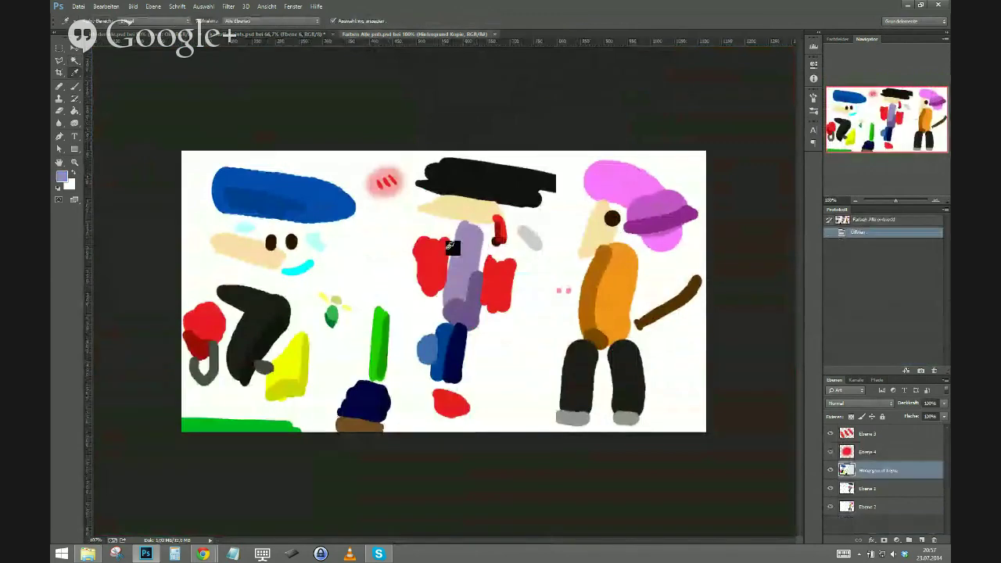
click(242, 39)
key(b)
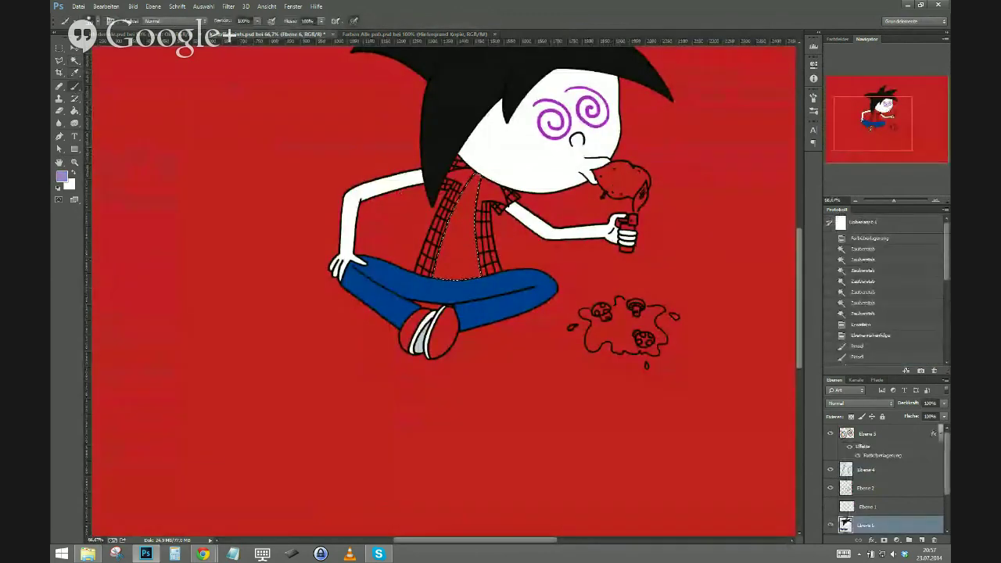
mouse_move(446, 262)
mouse_down()
mouse_move(473, 272)
mouse_move(471, 189)
mouse_up()
key(ctrl+plus)
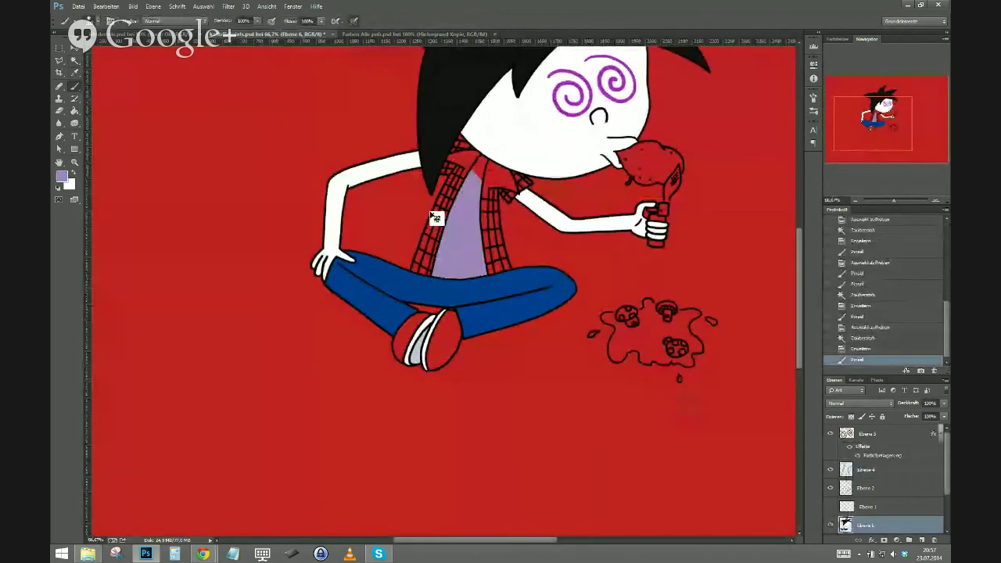
drag(480, 149, 493, 125)
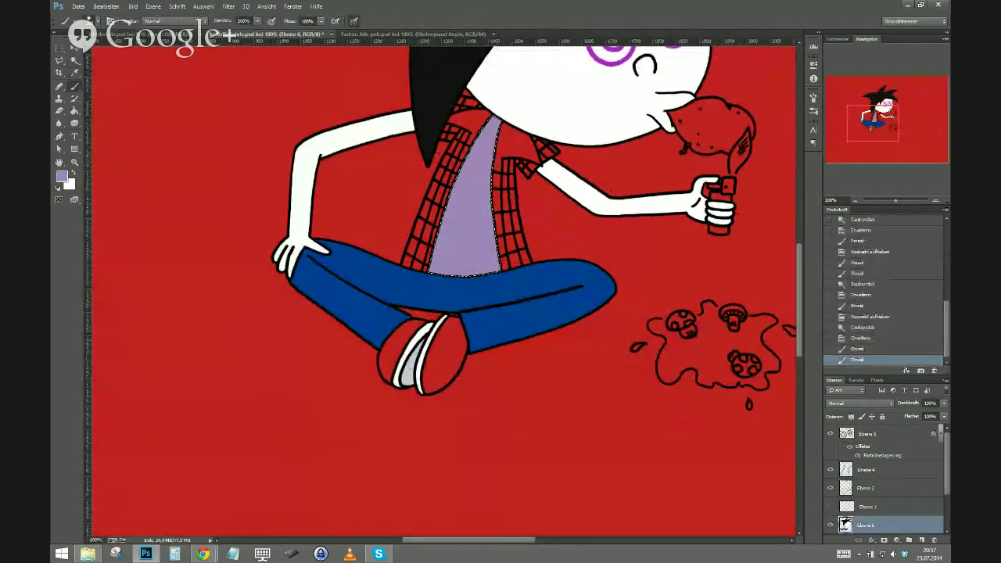
key(ctrl+d)
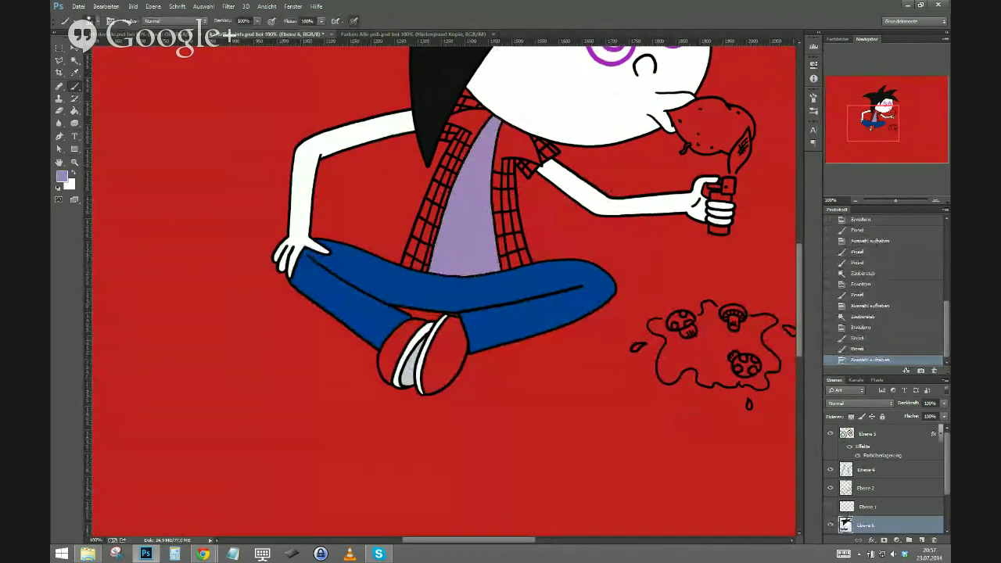
Hide the plaid pattern layer Ebene 4 and select the jacket's front panel, sleeve and collar parts on the hair side.
click(830, 469)
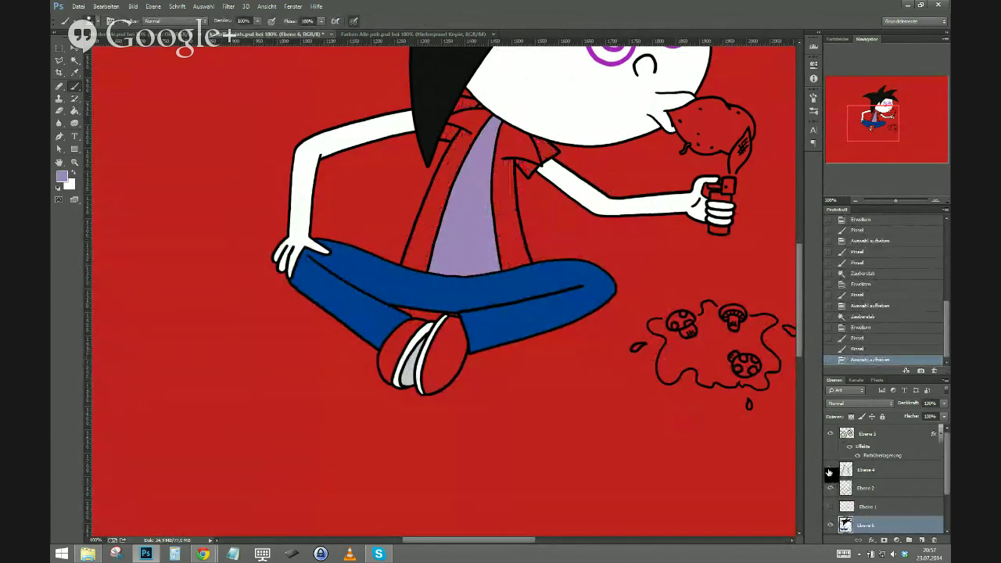
click(75, 60)
click(429, 233)
click(458, 127)
click(475, 108)
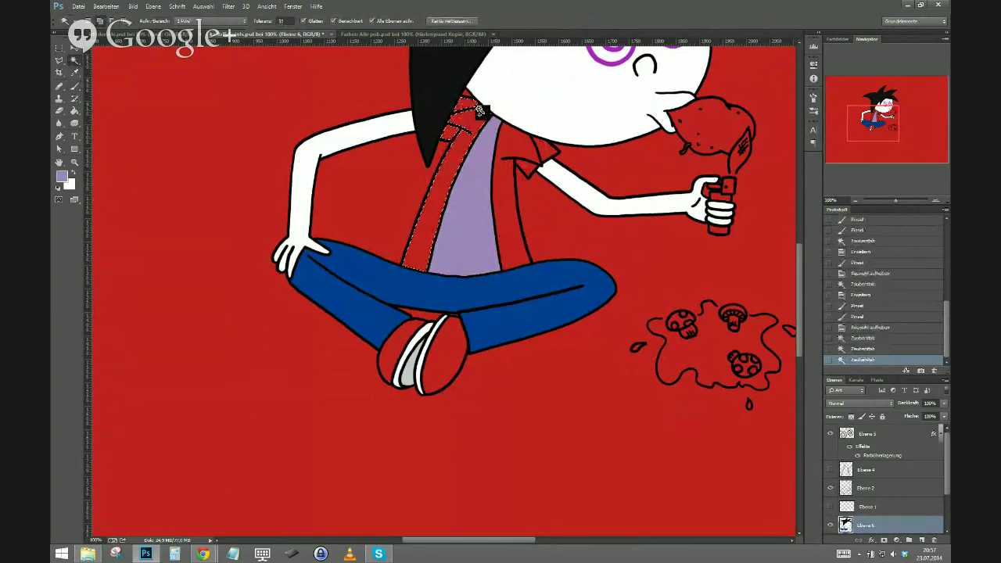
shift+click(475, 117)
click(480, 108)
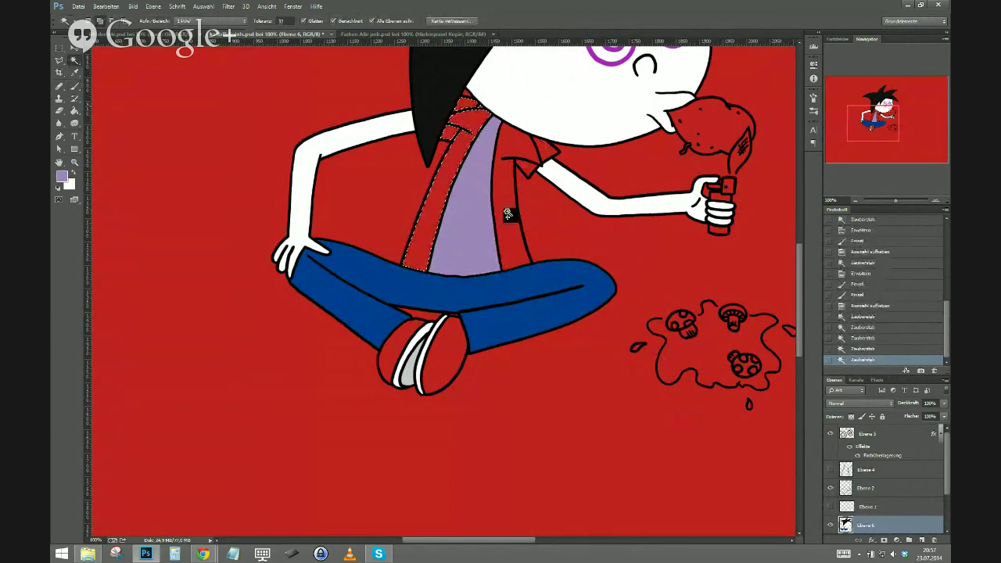
Add the jacket's other front panel, collar and sleeve beside the outstretched arm to the selection, and expand it.
click(508, 212)
click(527, 169)
click(541, 148)
key(F6)
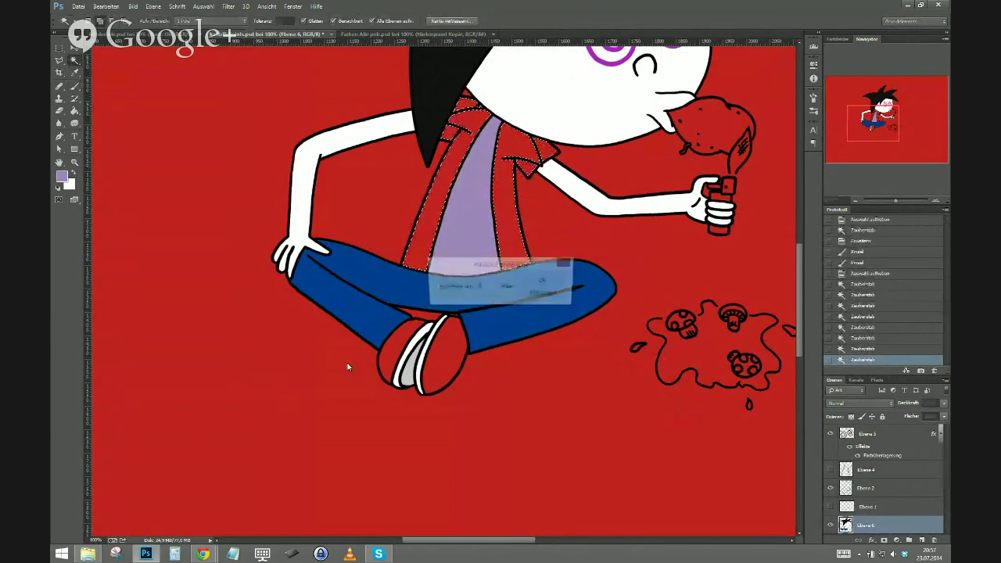
click(556, 287)
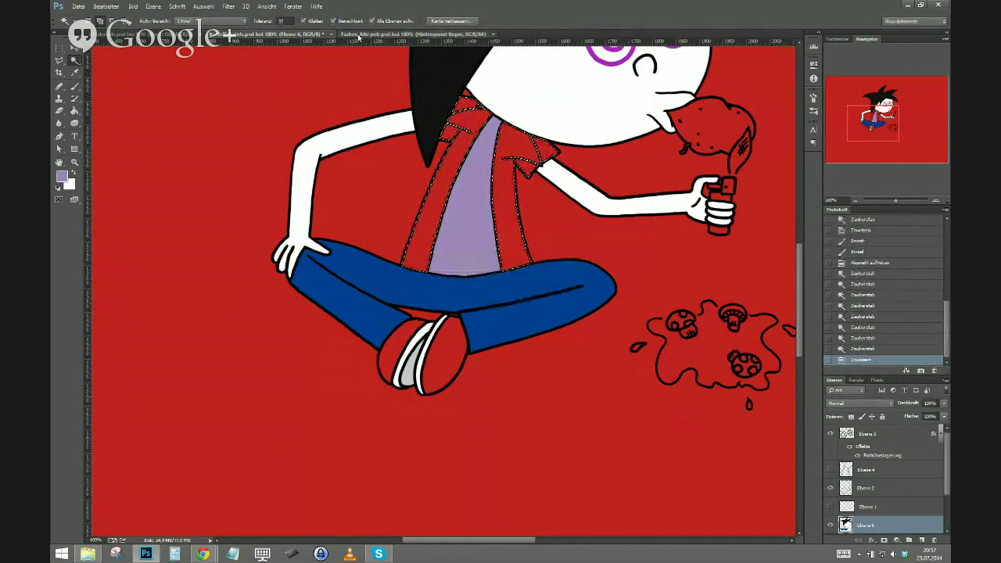
Sample the bright red from the Farben Alle colour reference, paint the selected jacket with it, and deselect.
click(391, 34)
click(74, 72)
click(443, 273)
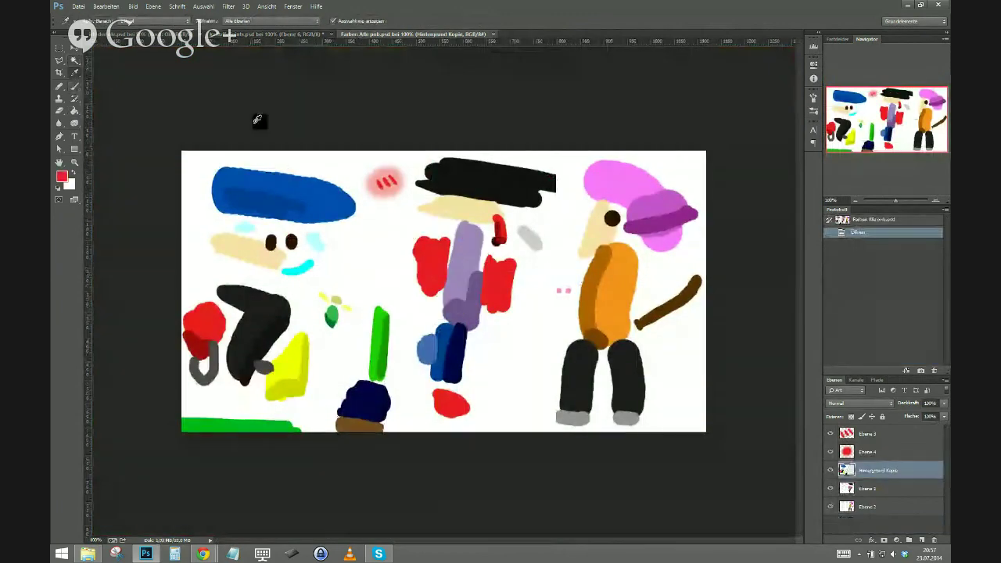
click(324, 35)
key(b)
mouse_move(414, 262)
mouse_down()
mouse_move(430, 196)
mouse_move(513, 254)
mouse_move(510, 180)
mouse_move(525, 147)
mouse_up()
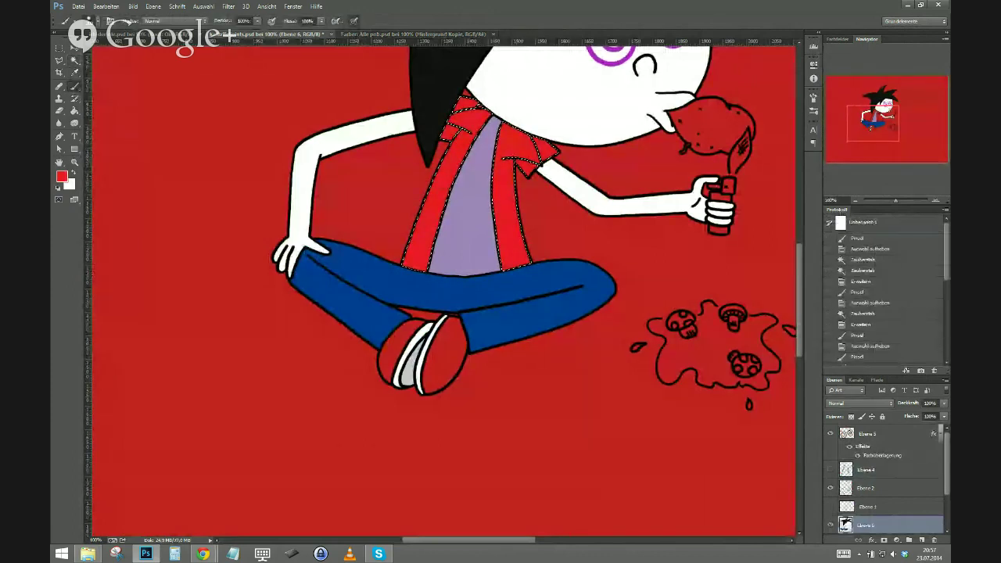
key(ctrl+d)
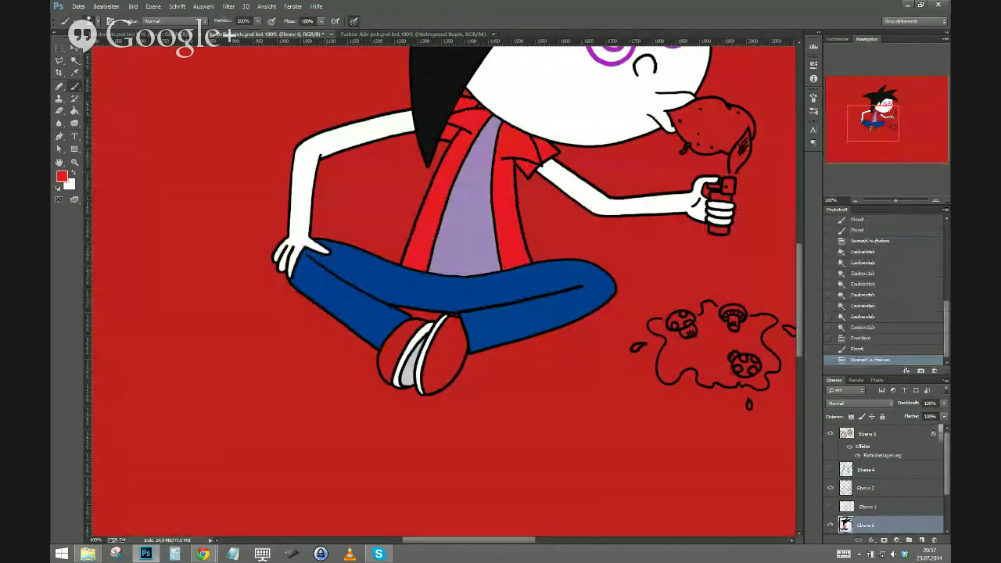
Select the red areas of both shoes with the Magic Wand and expand the selection.
click(74, 61)
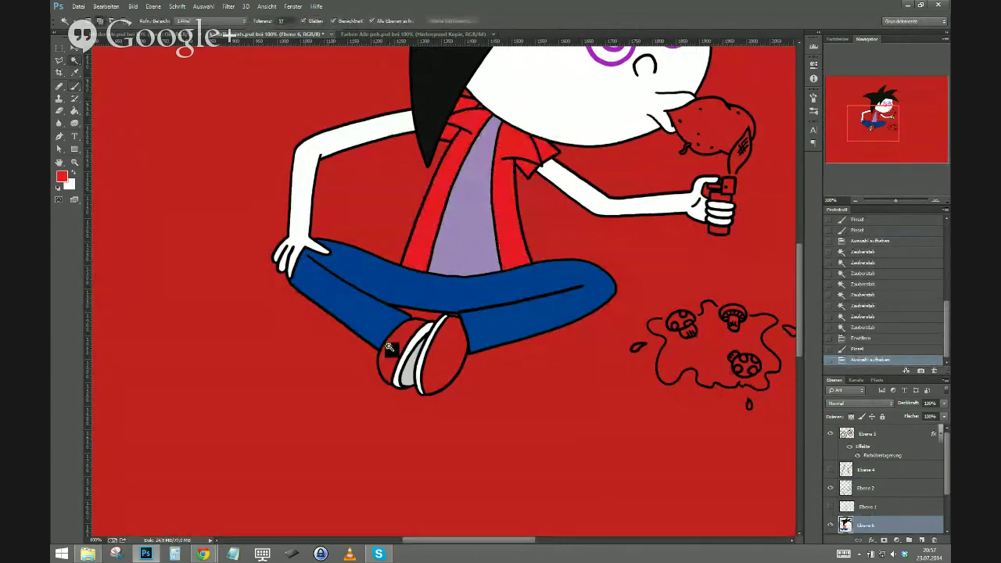
click(392, 351)
click(440, 368)
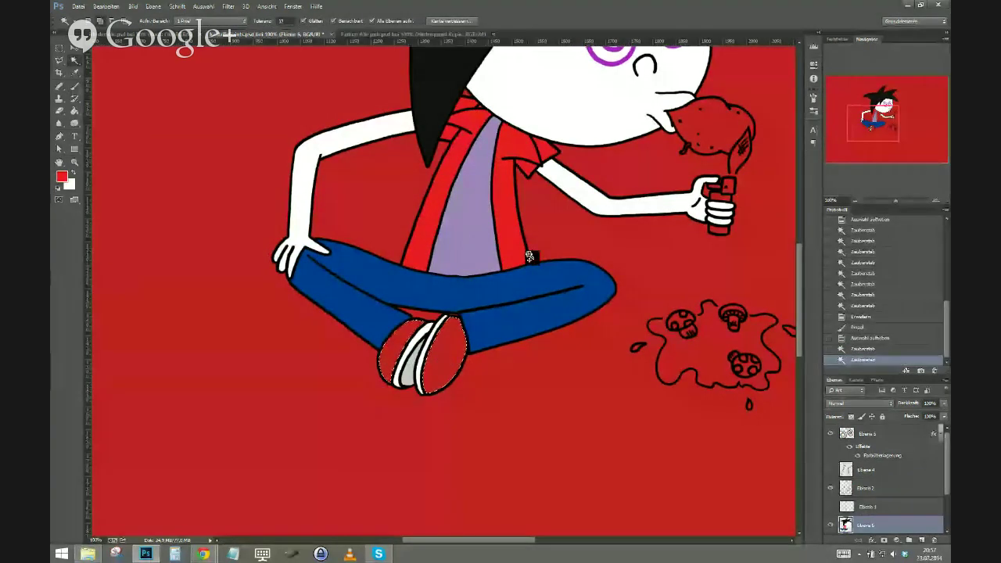
key(alt+a)
key(v)
key(e)
click(539, 282)
Check the shoe colour in the Farben Alle reference, paint both shoes bright red, and deselect.
click(361, 35)
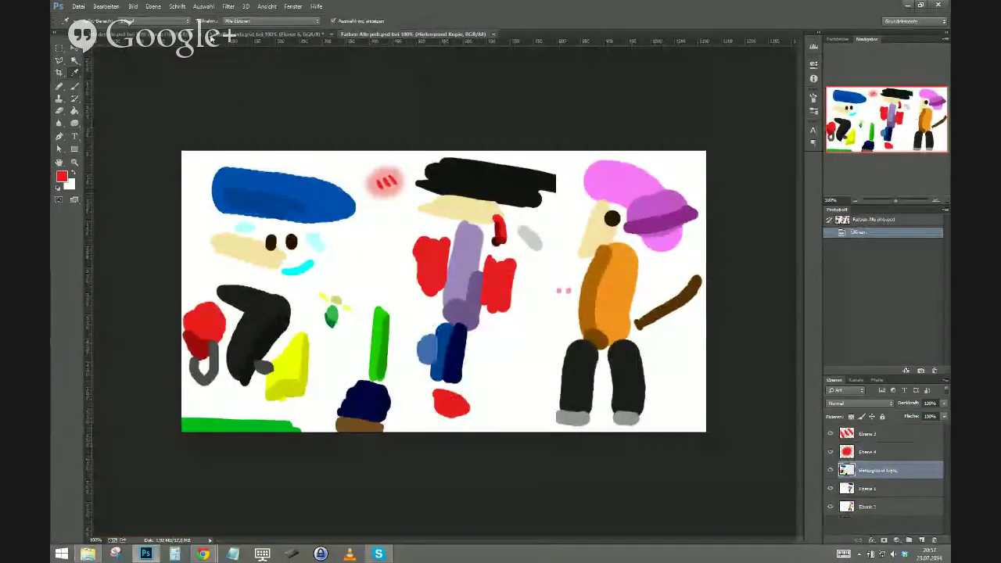
click(258, 34)
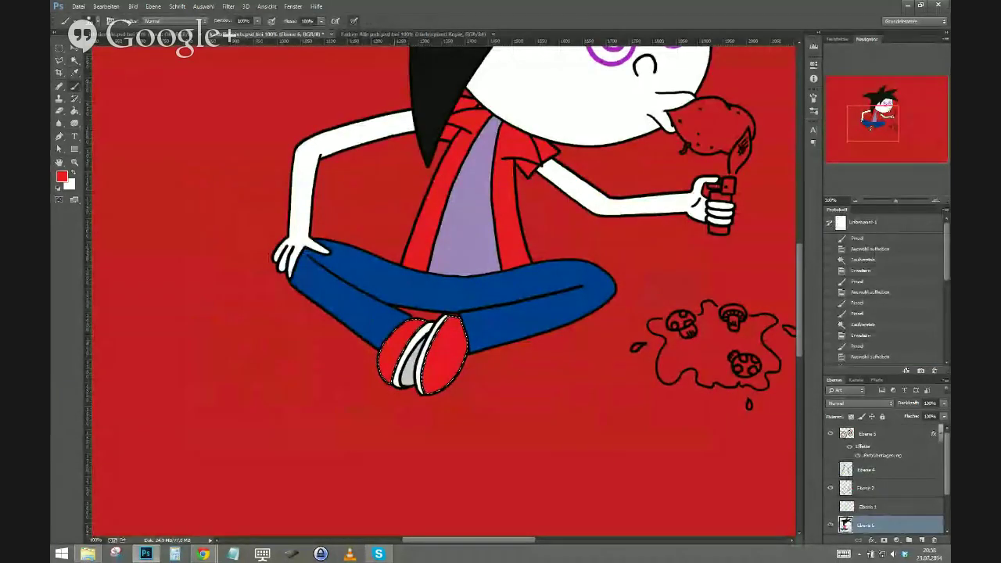
key(ctrl+d)
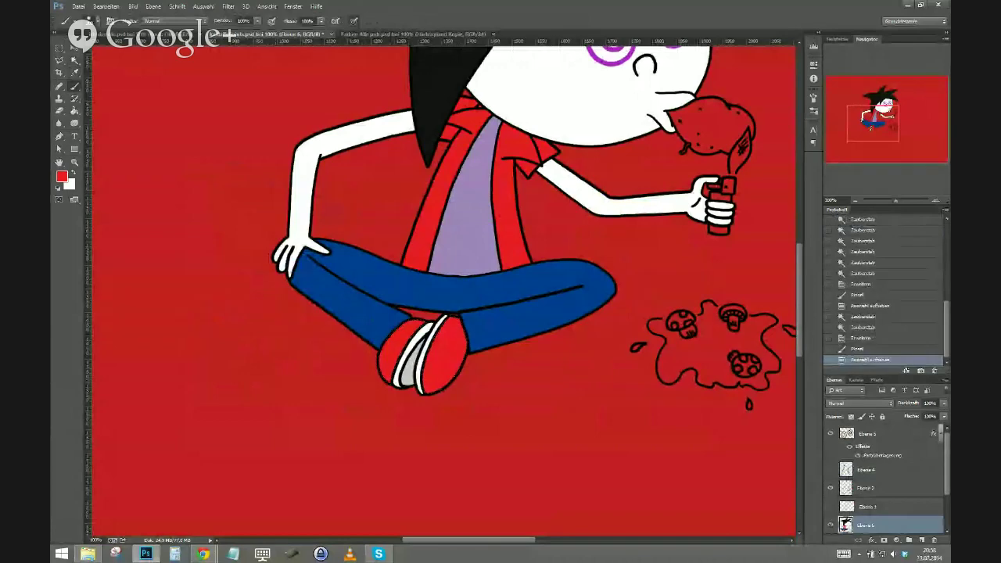
Select the lighter's body above and below the fingers with the Magic Wand and expand the selection.
click(74, 60)
click(718, 198)
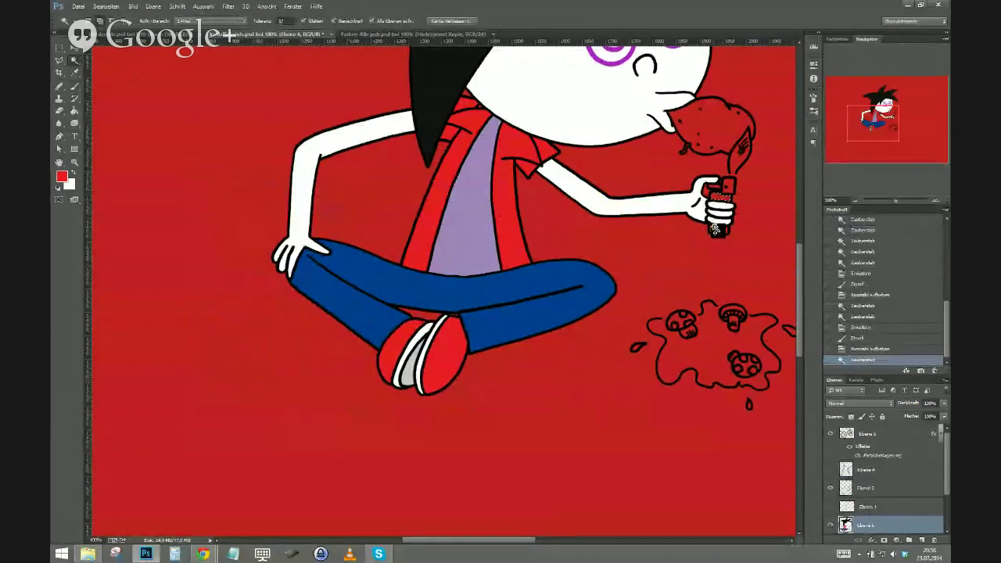
click(715, 229)
key(F6)
click(558, 279)
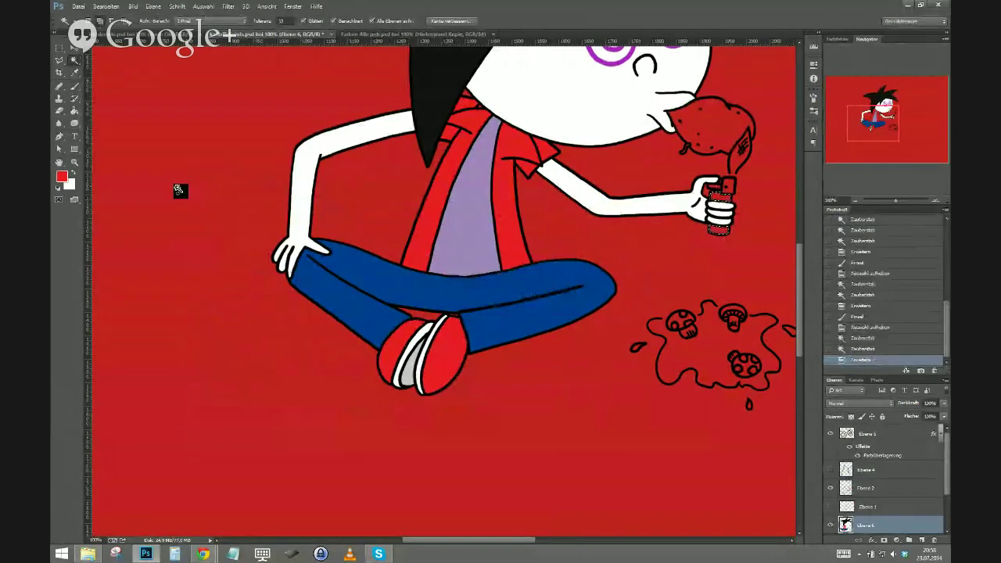
Set the foreground colour to dark green #1c7011, paint the lighter's body with it, and deselect.
click(62, 177)
click(497, 308)
click(469, 293)
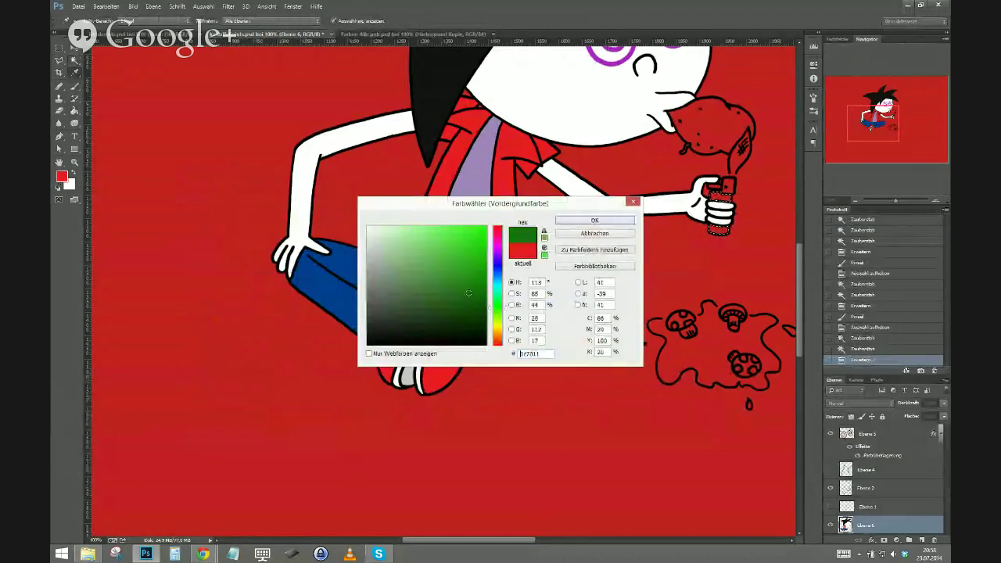
key(Return)
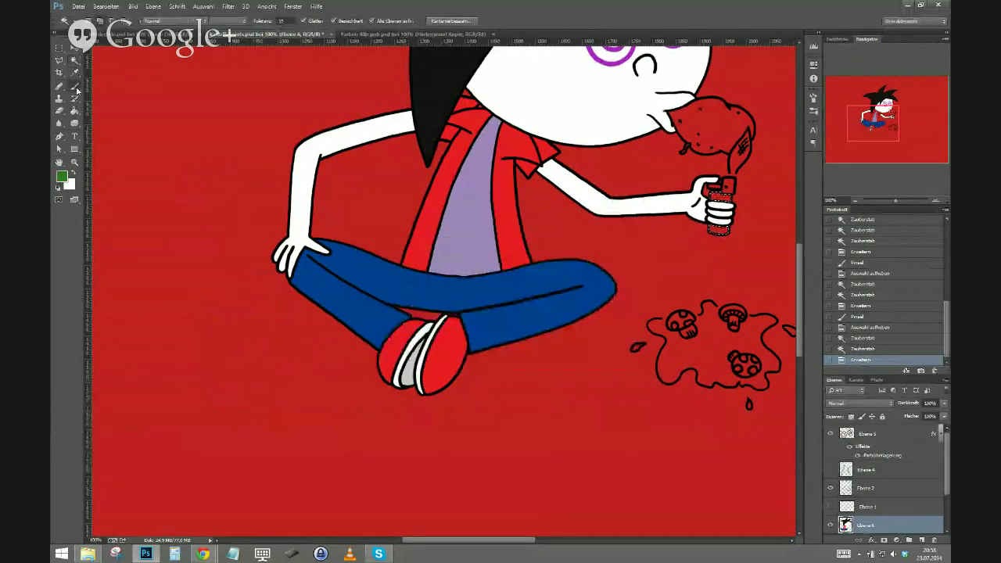
key(b)
drag(711, 196, 723, 230)
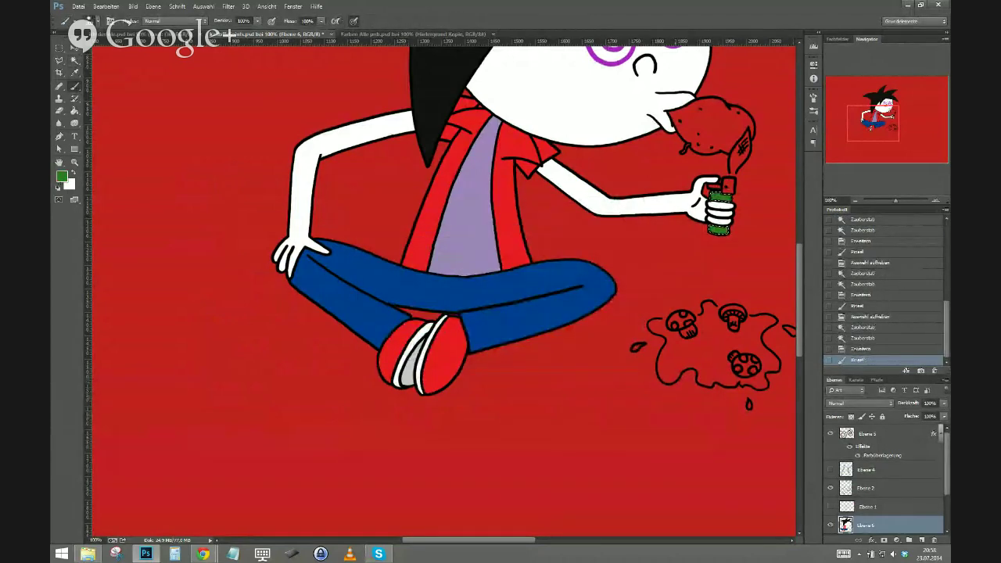
key(ctrl+d)
Sample the shoe's bright red as the foreground colour, then select the lighter's push button with the Magic Wand and expand the selection.
click(79, 71)
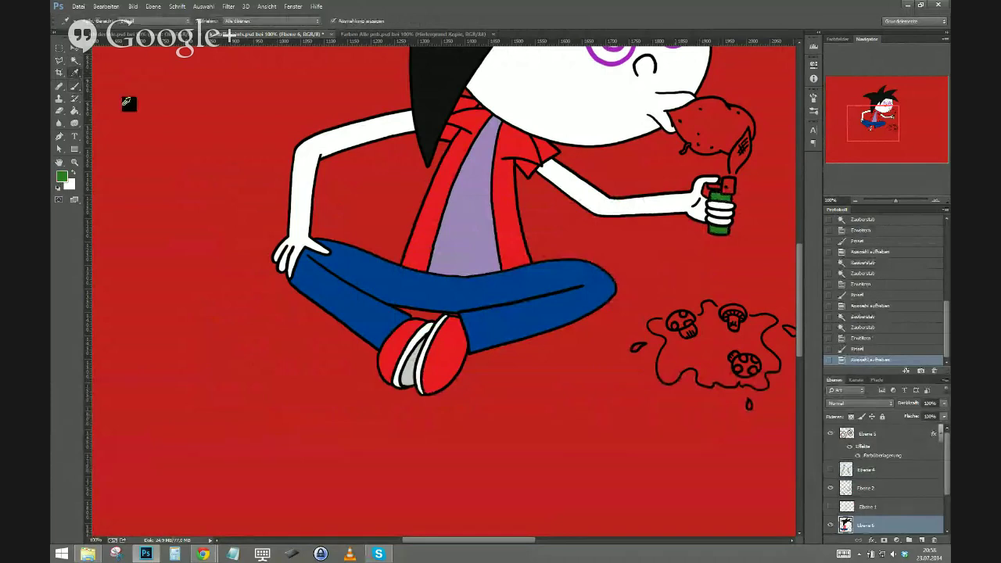
click(440, 357)
click(77, 65)
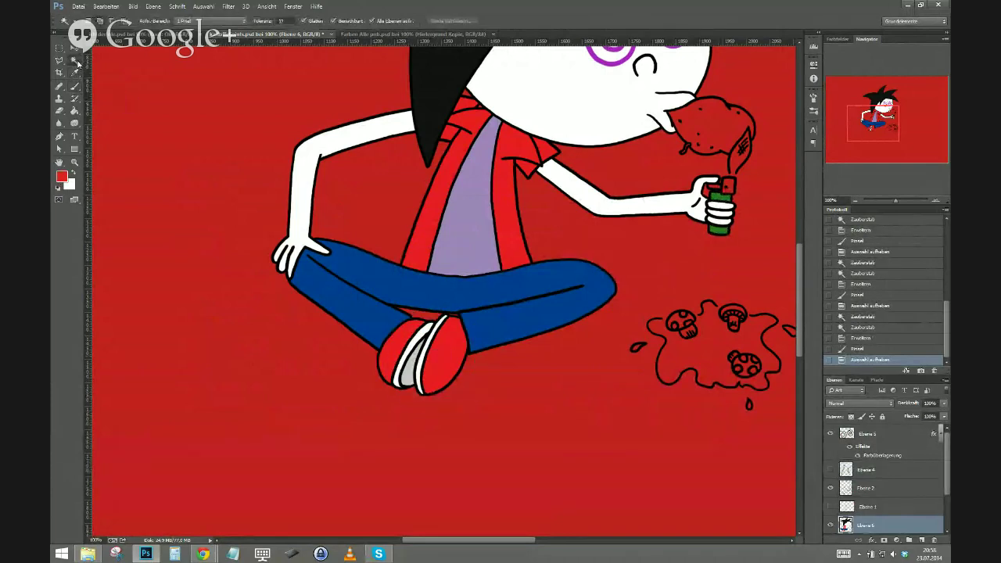
click(714, 187)
key(F6)
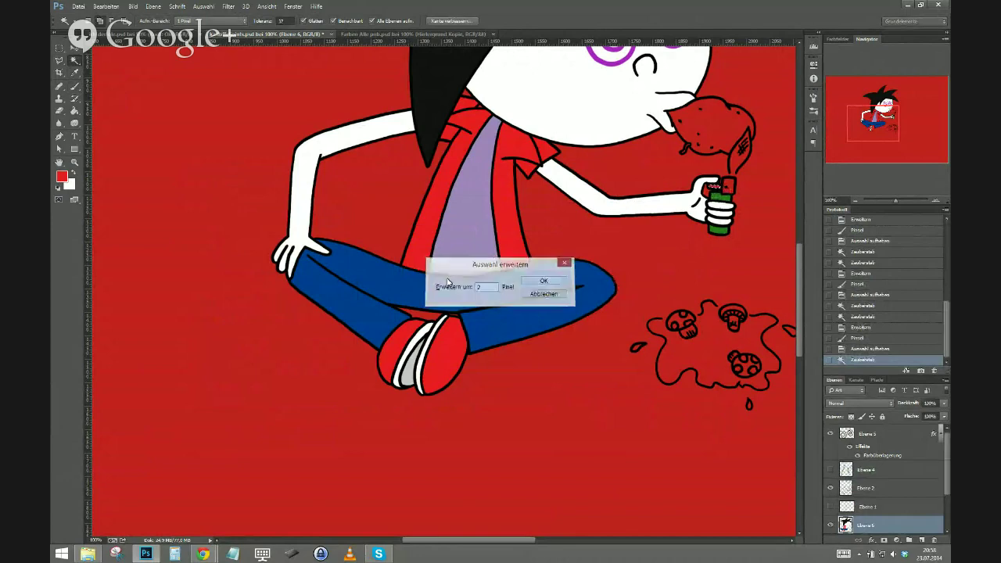
key(Return)
Paint the lighter's push button bright red and deselect.
key(b)
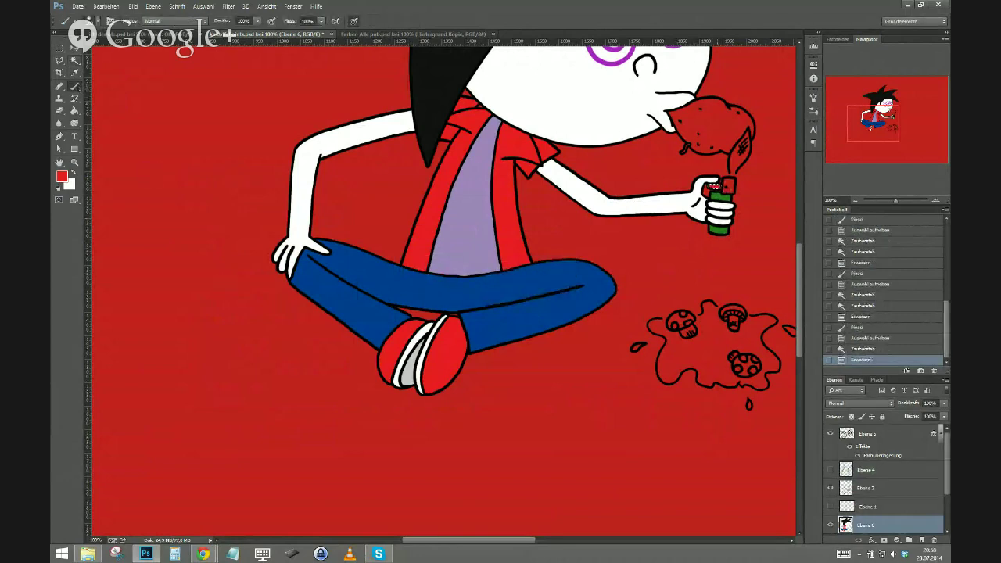
click(714, 187)
key(ctrl+d)
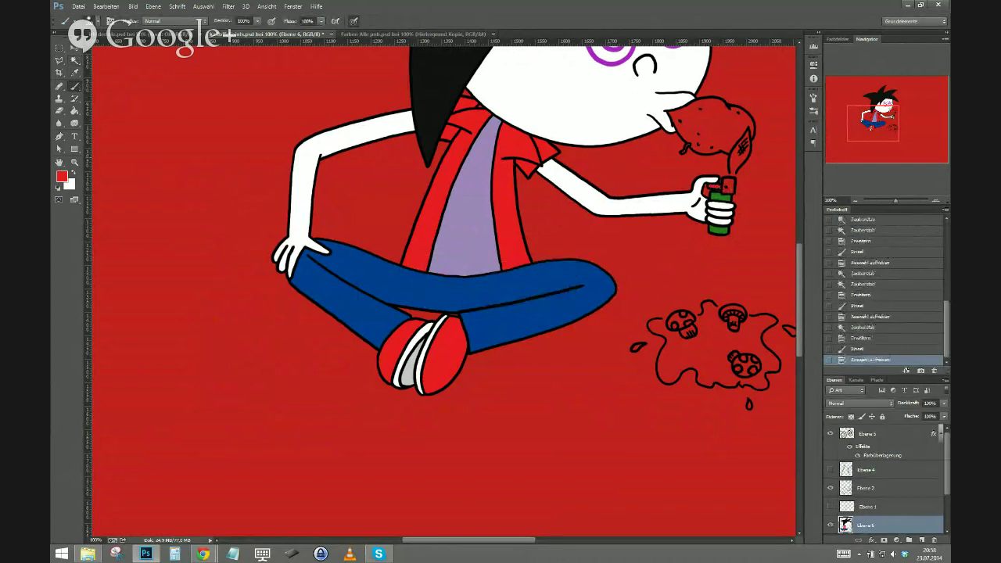
Set the foreground colour to yellow (RGB 255, 234, 0) and paint the lighter's flame with the Brush.
drag(573, 248, 272, 301)
key(ctrl+plus)
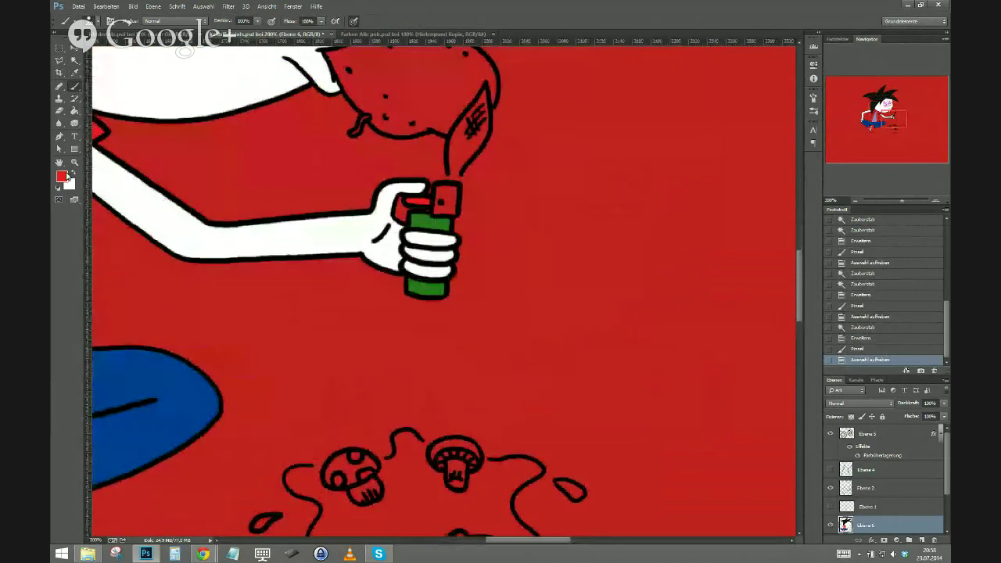
key(i)
click(62, 178)
click(496, 326)
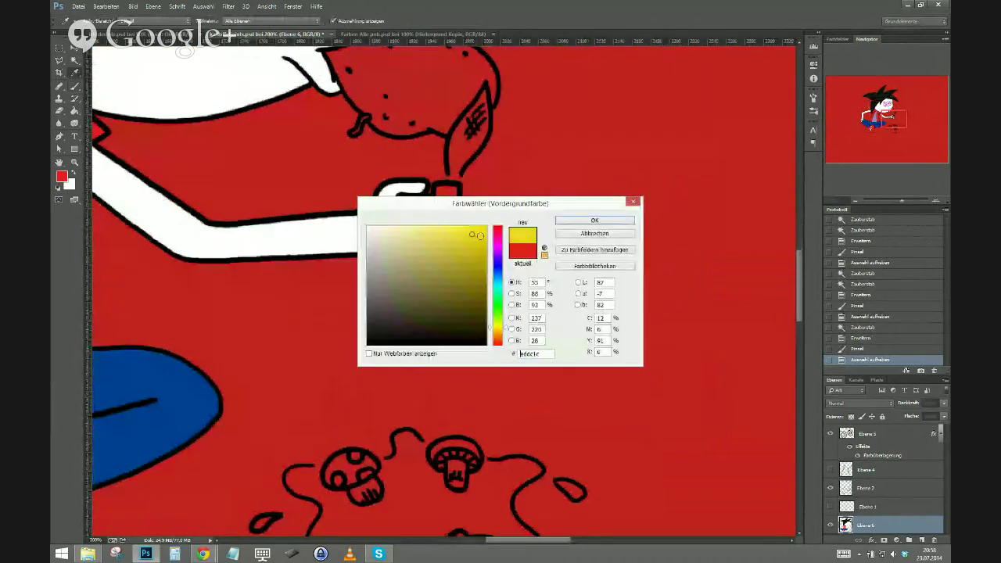
click(582, 221)
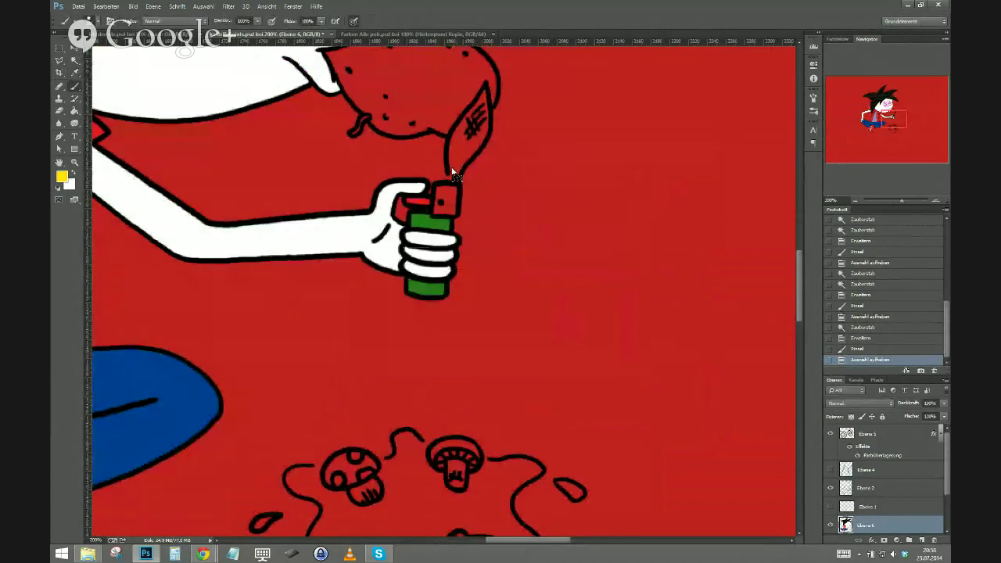
mouse_move(455, 170)
mouse_down()
mouse_move(481, 130)
mouse_move(478, 90)
mouse_move(480, 113)
mouse_move(478, 92)
mouse_move(452, 138)
mouse_up()
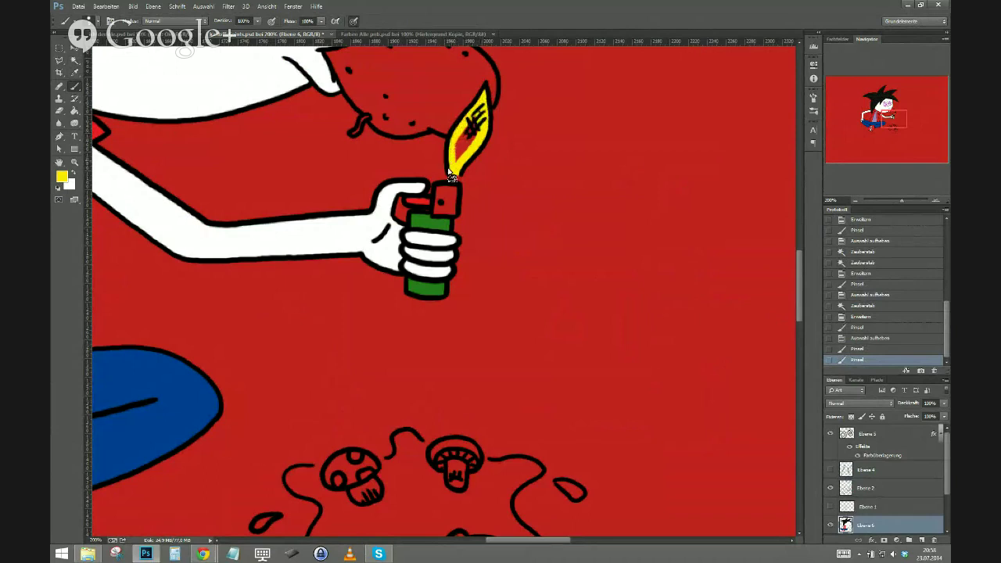
mouse_move(451, 176)
mouse_down()
mouse_move(462, 137)
mouse_move(465, 156)
mouse_move(471, 144)
mouse_move(472, 100)
mouse_up()
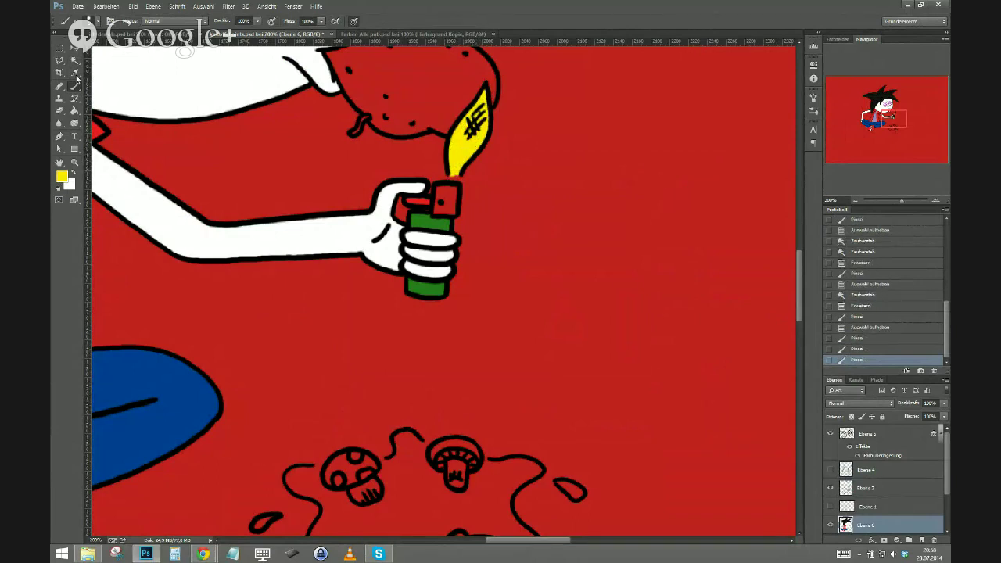
Select the inside of the lumpy object at the character's mouth with the Magic Wand and expand the selection.
click(75, 60)
click(379, 102)
key(F2)
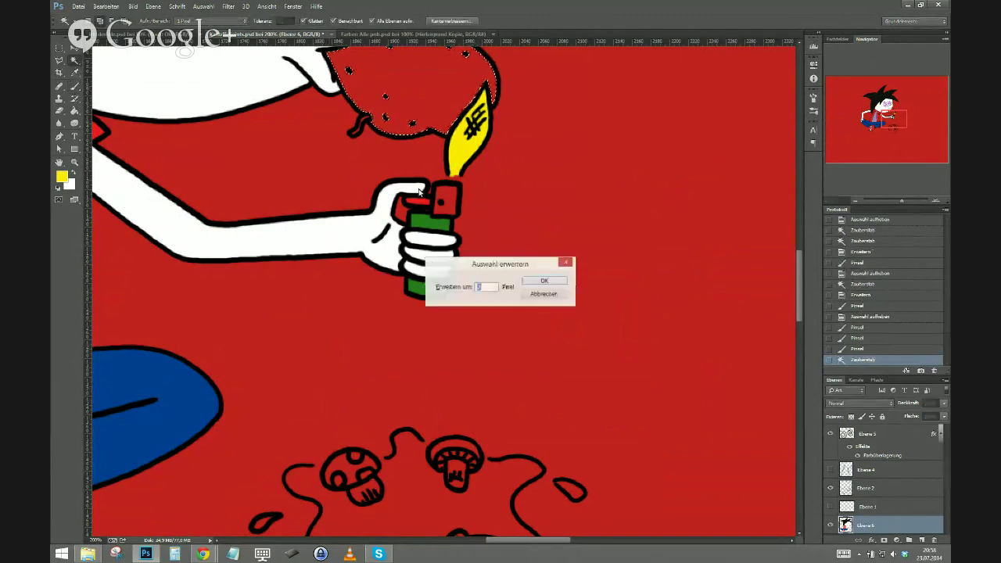
click(542, 282)
Set the foreground colour to brown (HSB 34°, 58%, 66%), paint the lumpy object at the mouth, and deselect.
click(60, 179)
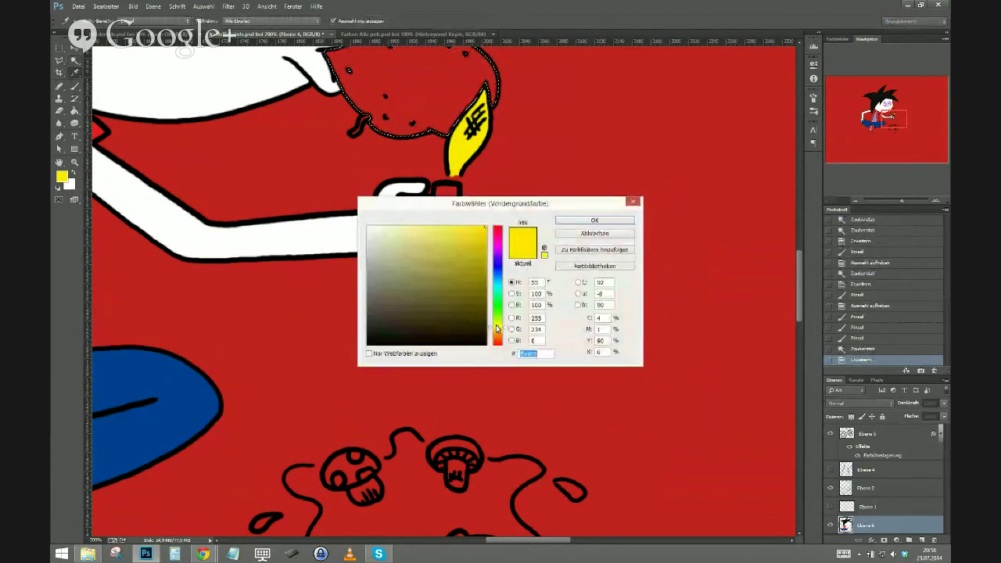
click(490, 337)
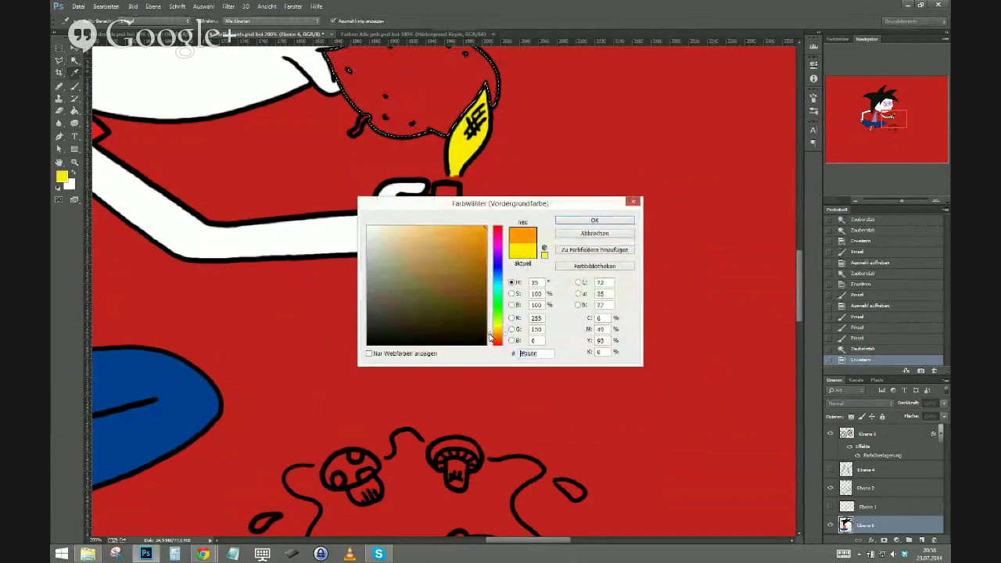
click(435, 262)
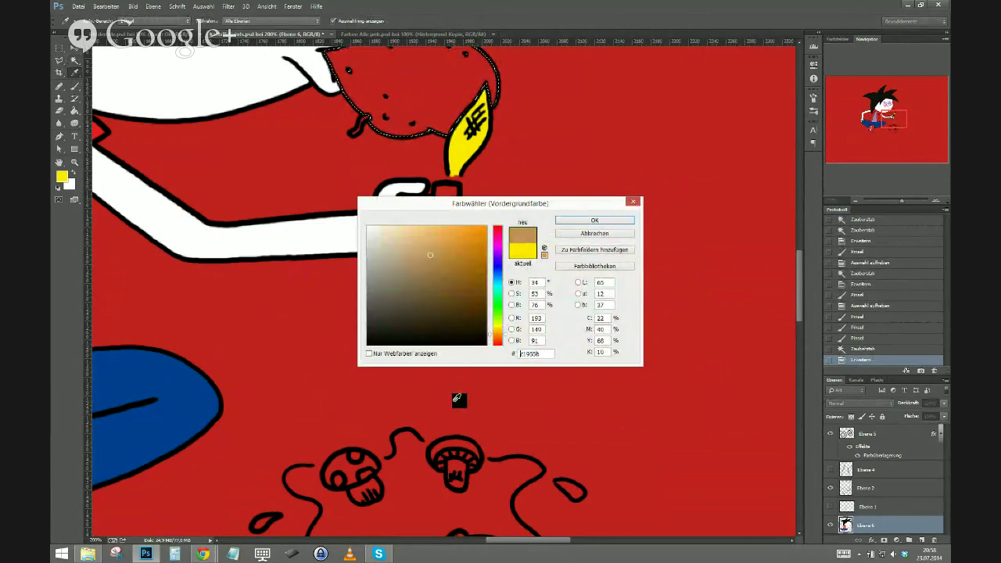
click(434, 265)
click(426, 261)
click(435, 267)
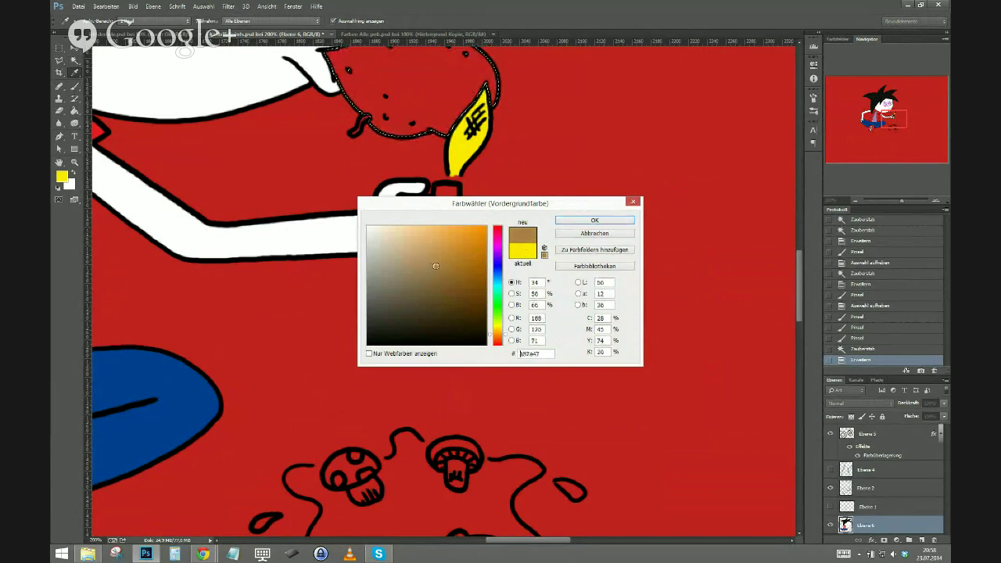
click(592, 220)
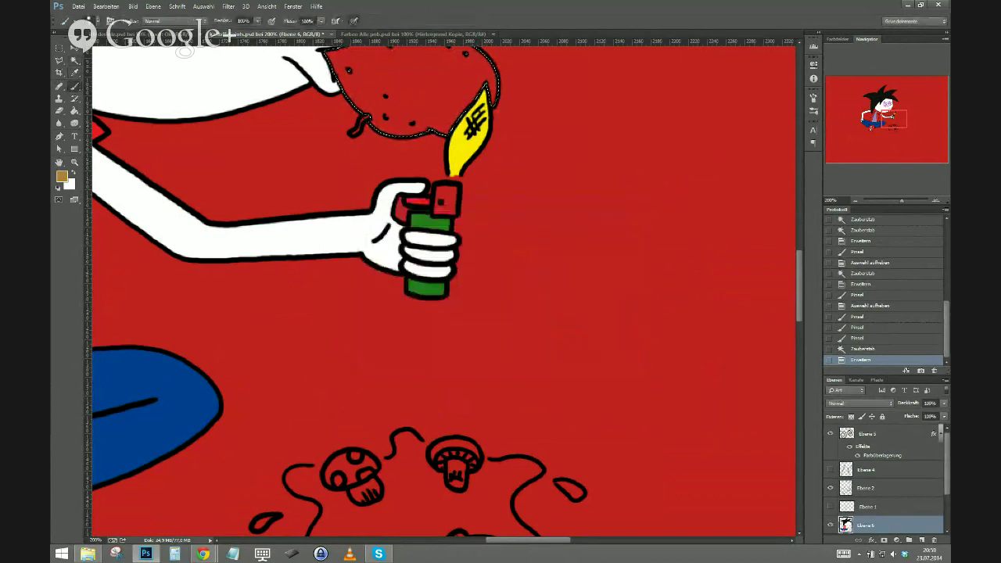
drag(321, 205, 408, 420)
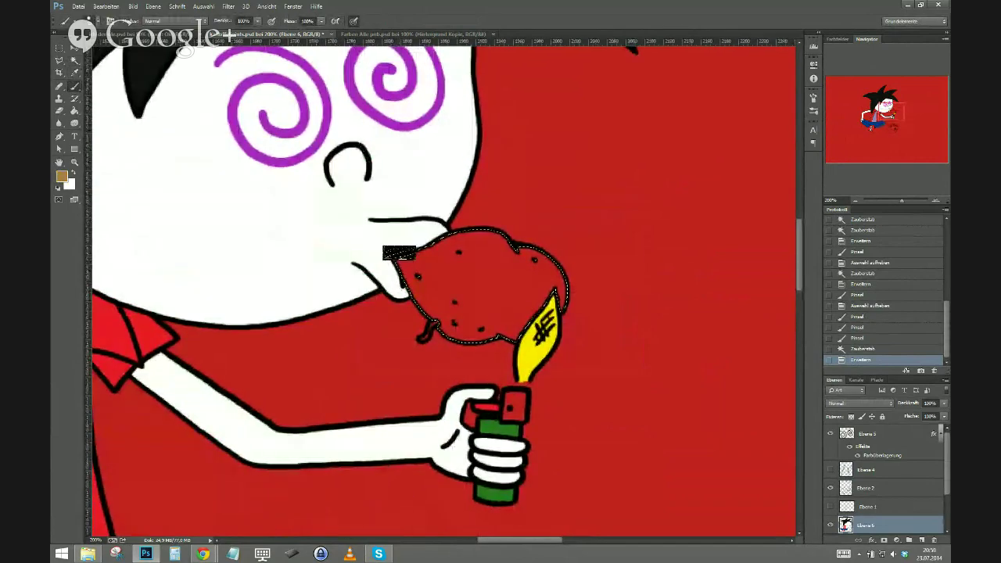
mouse_move(406, 277)
mouse_down()
mouse_move(461, 301)
mouse_move(520, 264)
mouse_move(553, 273)
mouse_move(539, 278)
mouse_up()
key(ctrl+d)
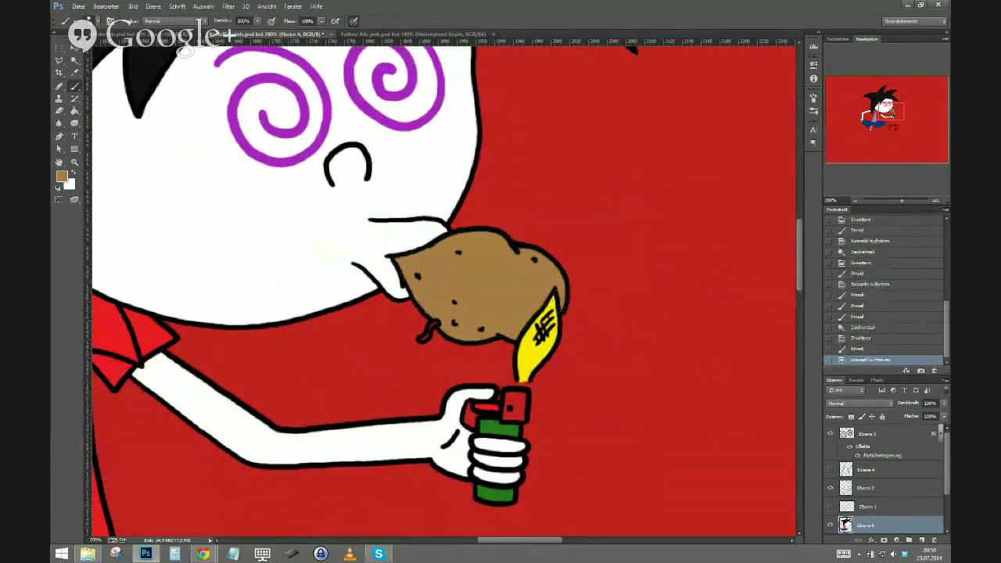
Select the lighter's metal head below the flame with the Magic Wand and expand the selection.
click(74, 61)
click(515, 406)
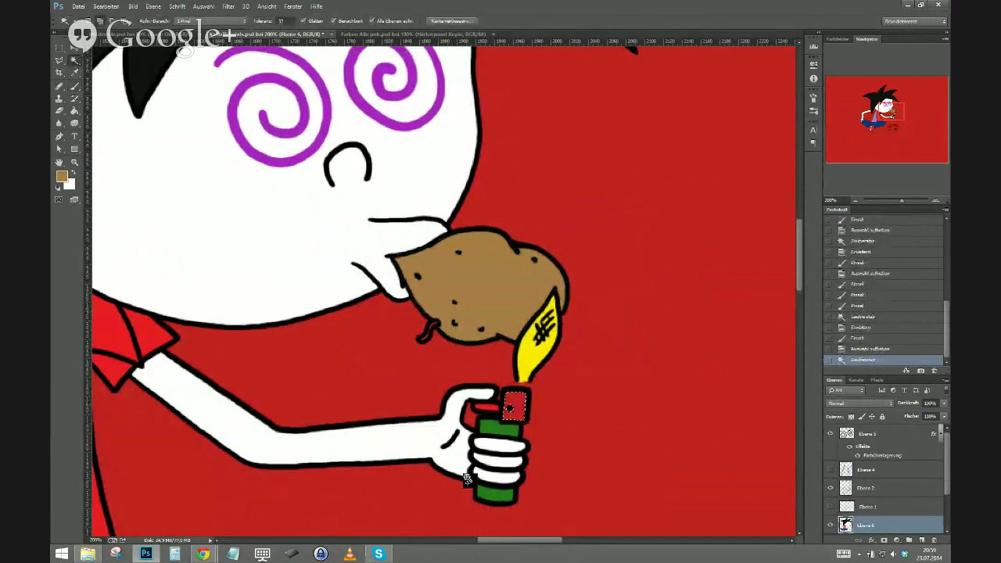
key(F2)
key(Return)
Set the foreground colour to grey #b1b1b1, fill the lighter's metal head with it, and deselect.
click(62, 176)
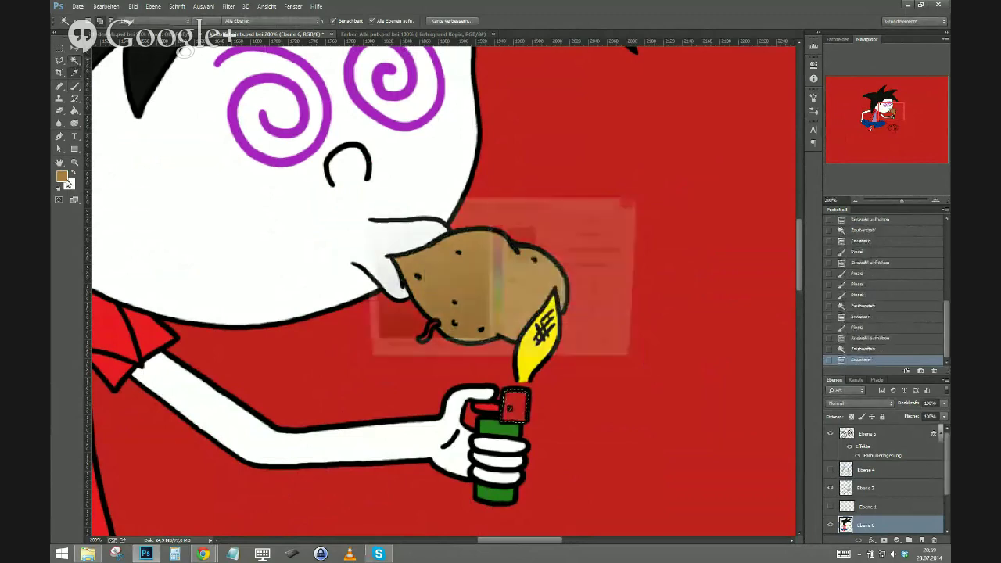
click(368, 262)
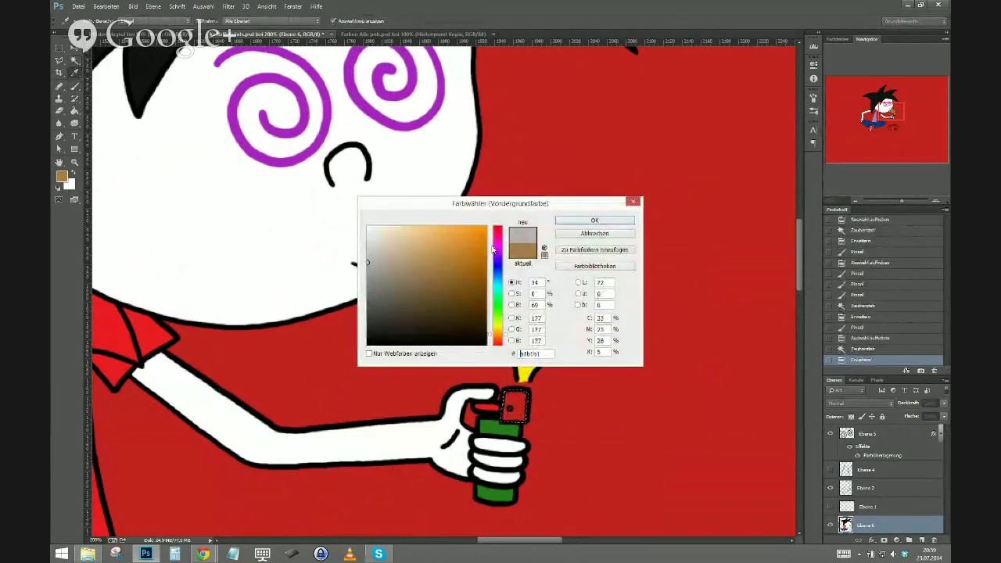
click(577, 220)
key(b)
key(alt+BackSpace)
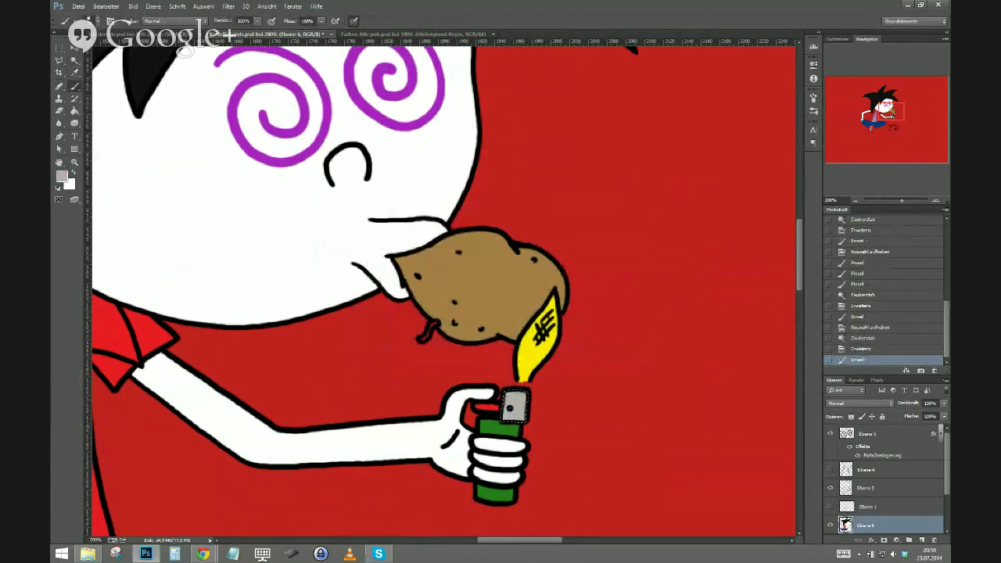
key(ctrl+d)
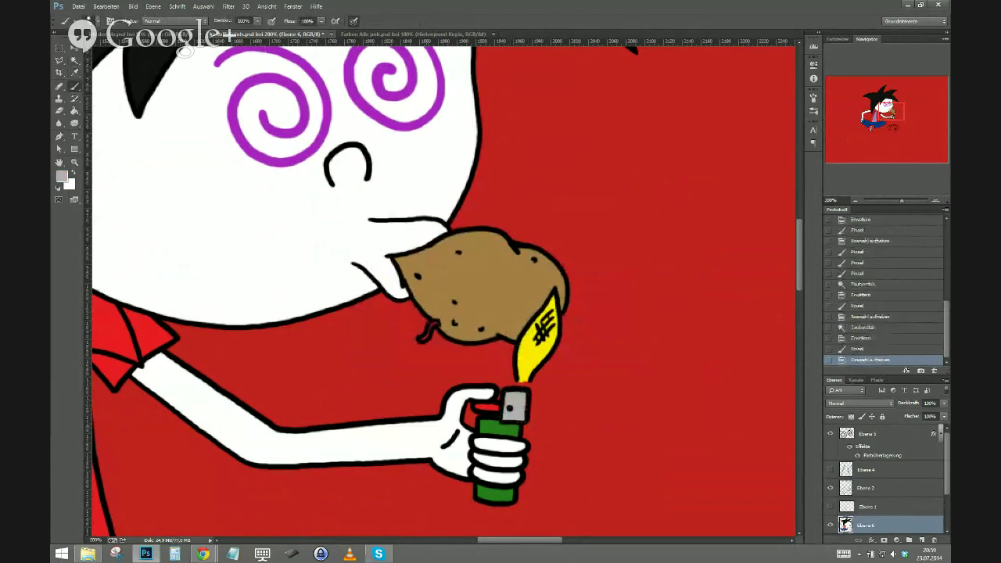
Set the foreground colour to beige (RGB 204, 177, 142) and paint the small curled stem under the brown object.
click(64, 179)
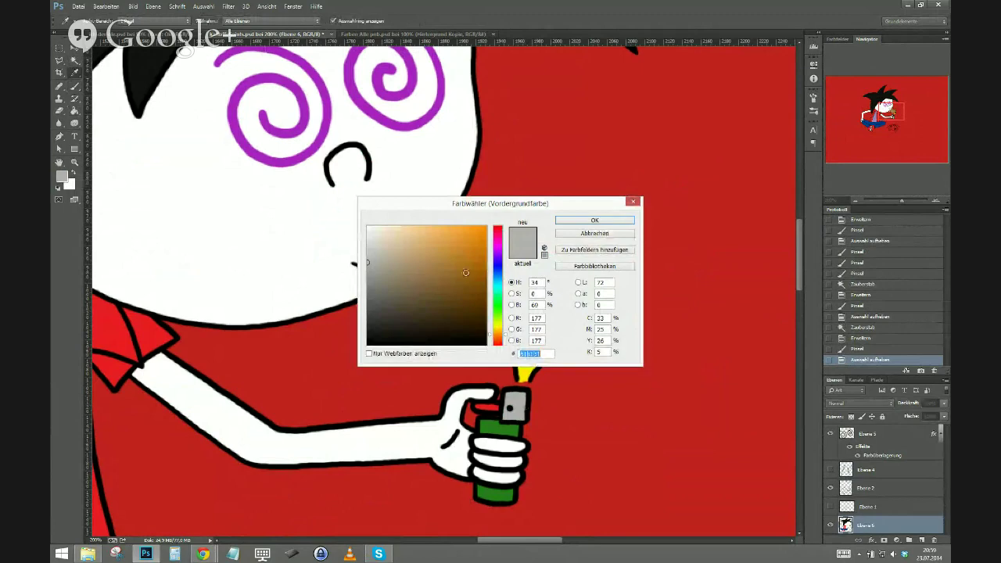
click(431, 241)
click(415, 237)
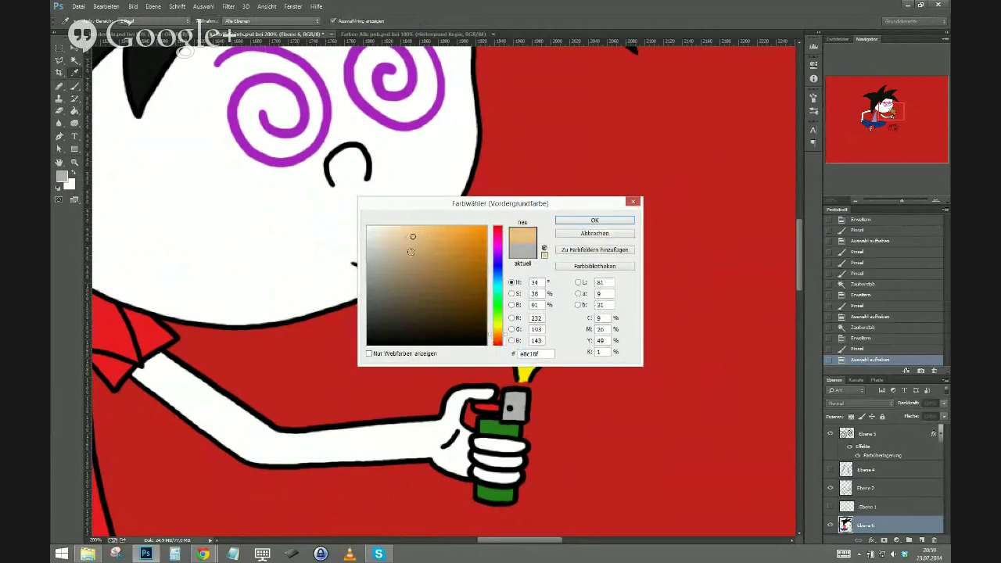
drag(407, 257, 403, 251)
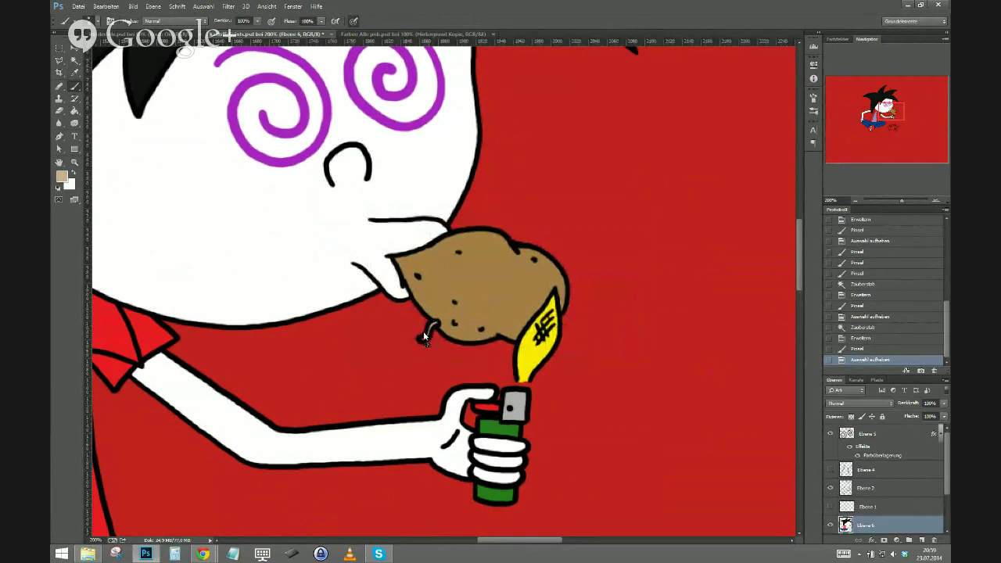
drag(430, 324, 416, 315)
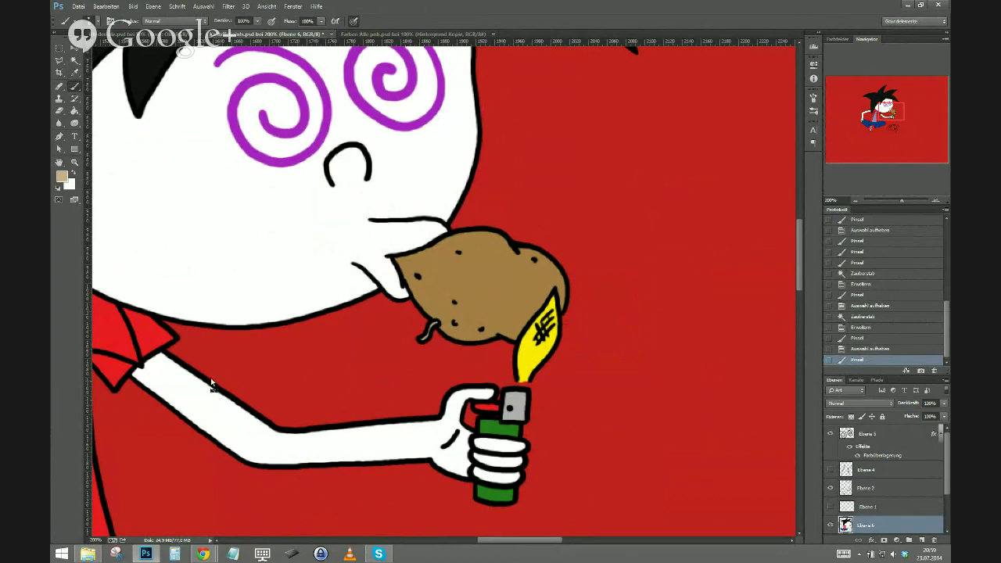
Show the Ebene 4 layer with the shirt's check pattern.
key(ctrl+minus)
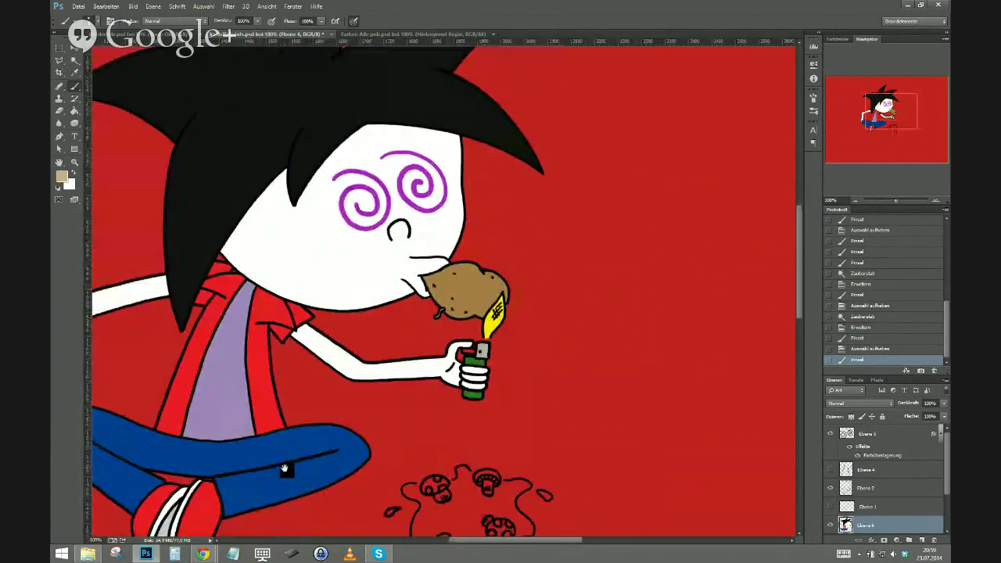
click(830, 469)
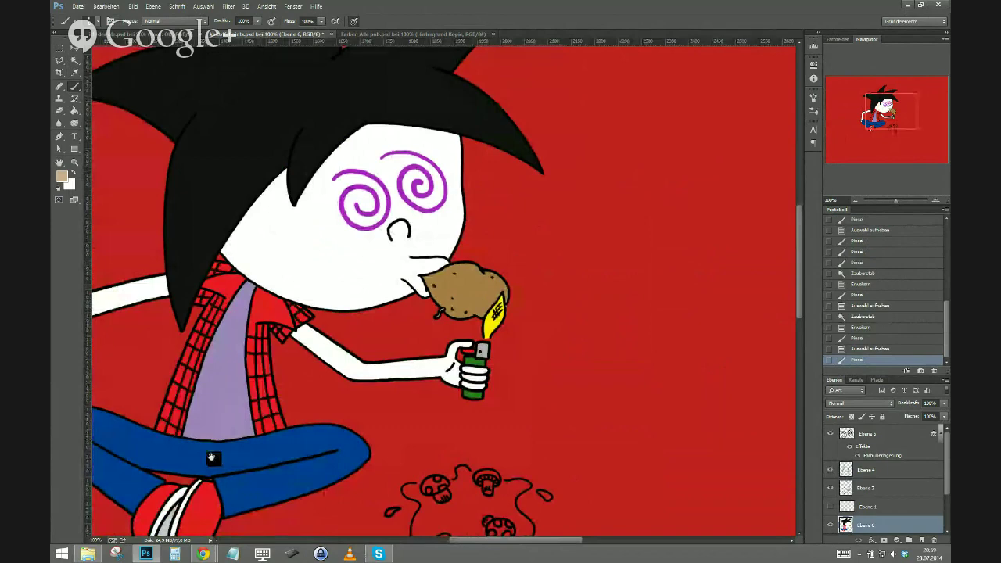
drag(211, 457, 324, 342)
Select the caps of the three mushrooms in the puddle with the Magic Wand and expand the selection.
key(w)
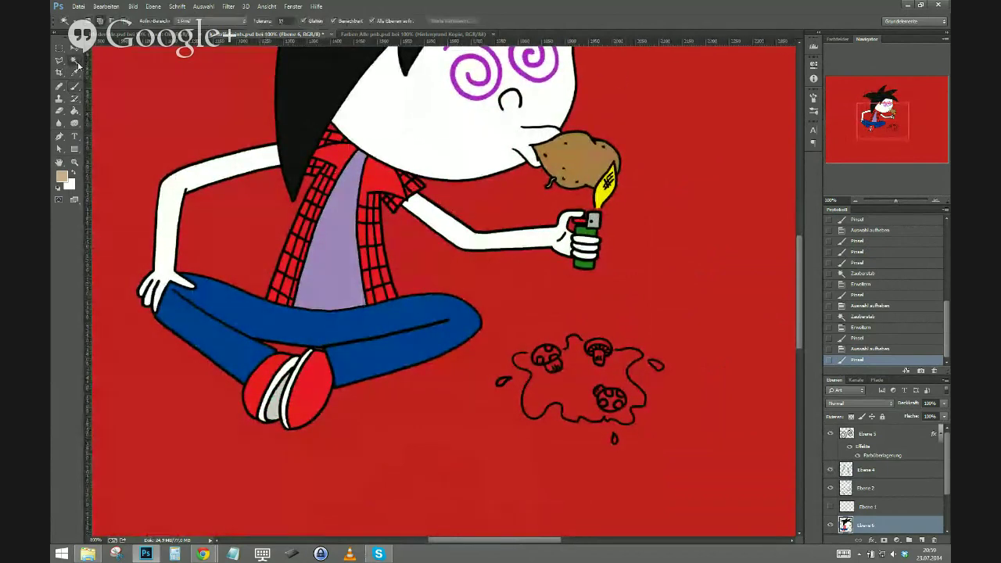
click(557, 395)
click(598, 345)
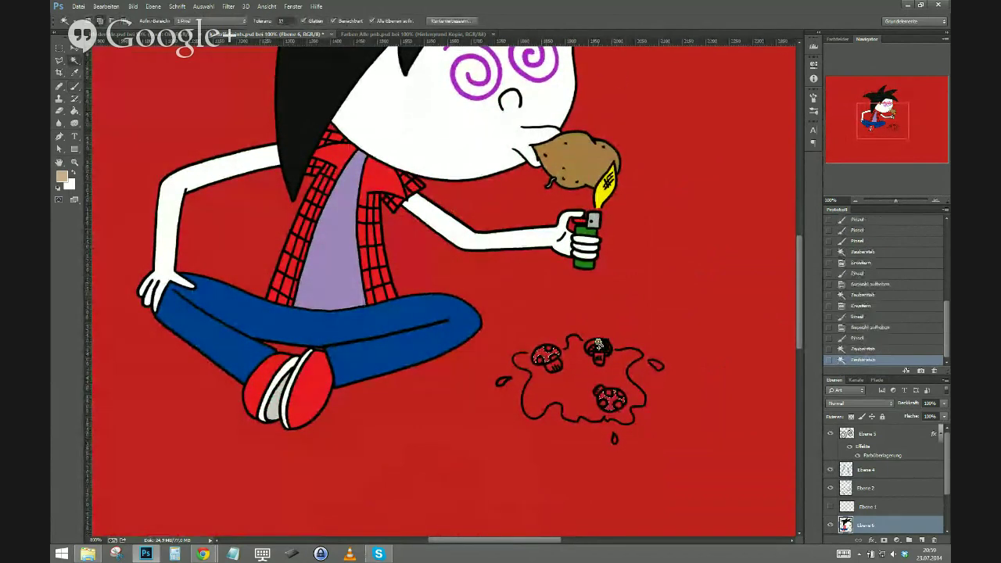
click(596, 342)
key(F6)
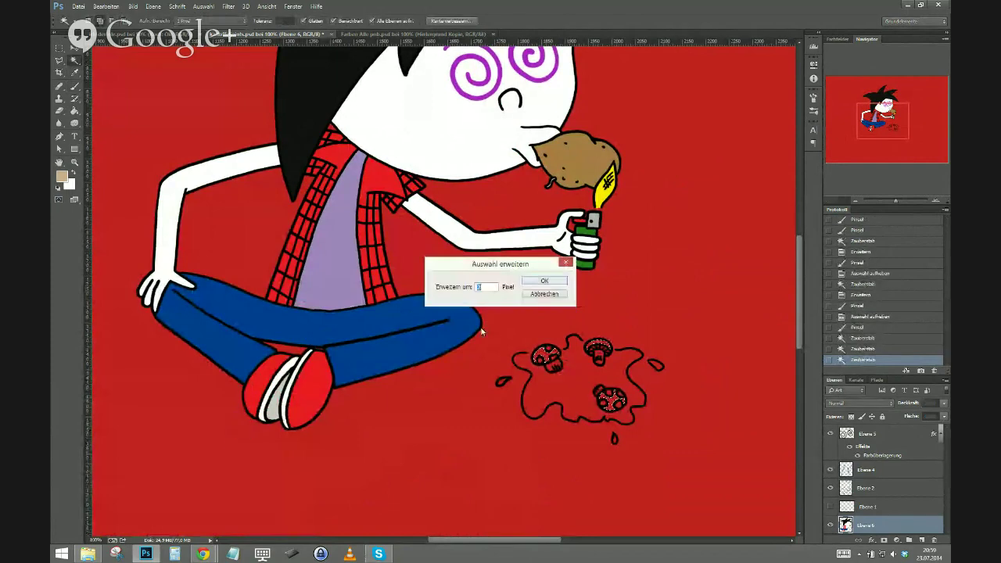
click(529, 283)
Sample the shirt's red as the foreground colour, paint the three selected mushroom caps with it, and deselect.
click(63, 179)
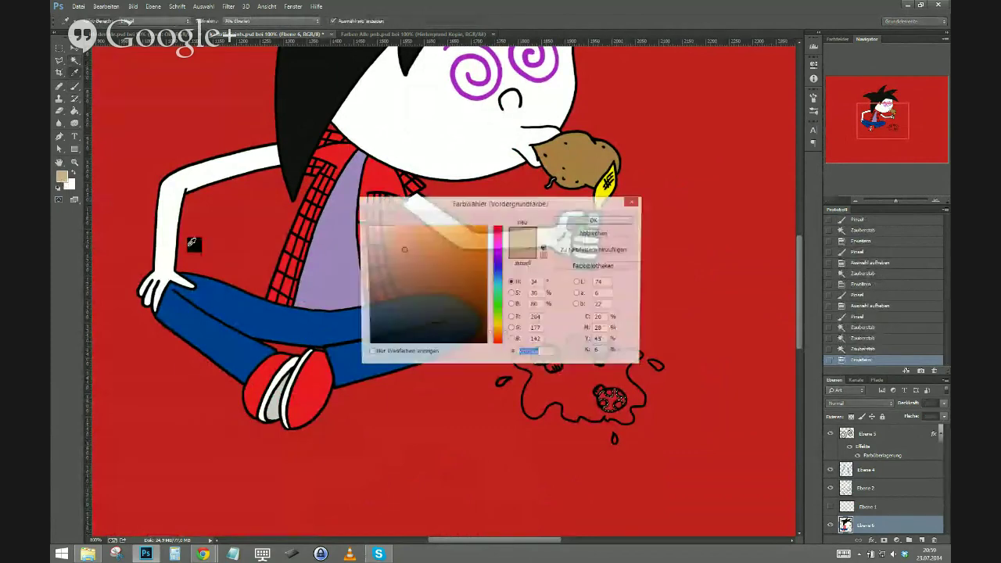
click(388, 174)
click(577, 221)
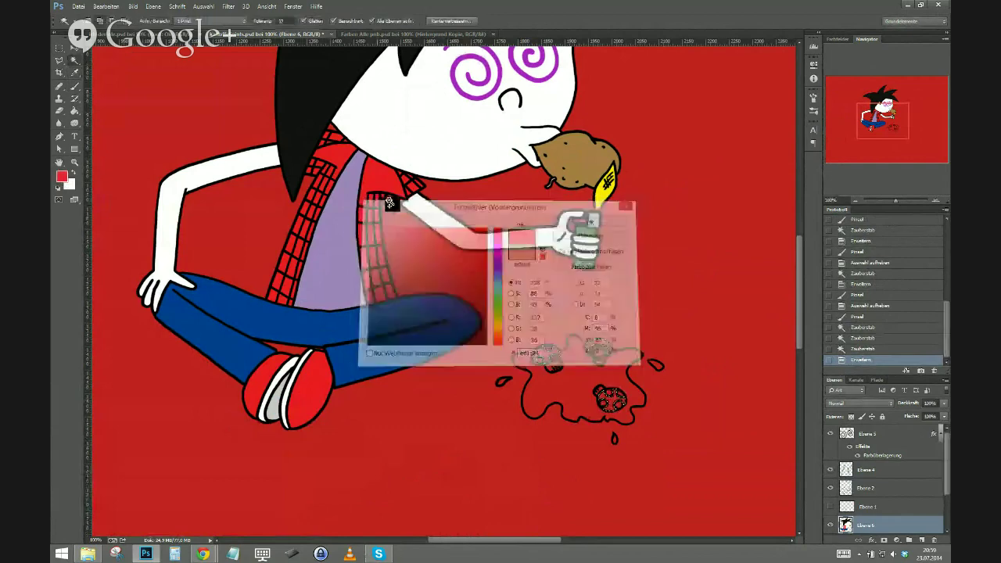
click(75, 87)
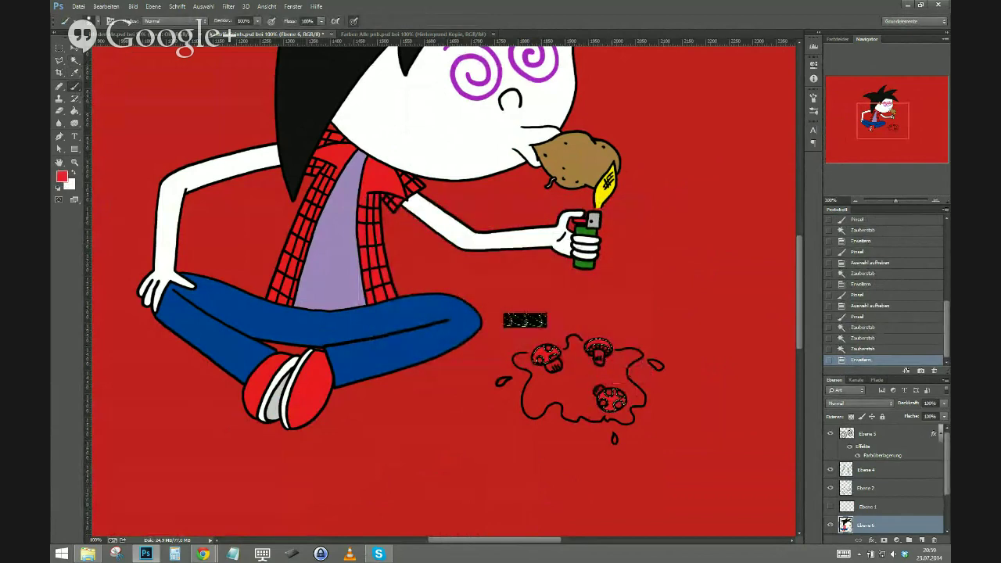
key(ctrl+d)
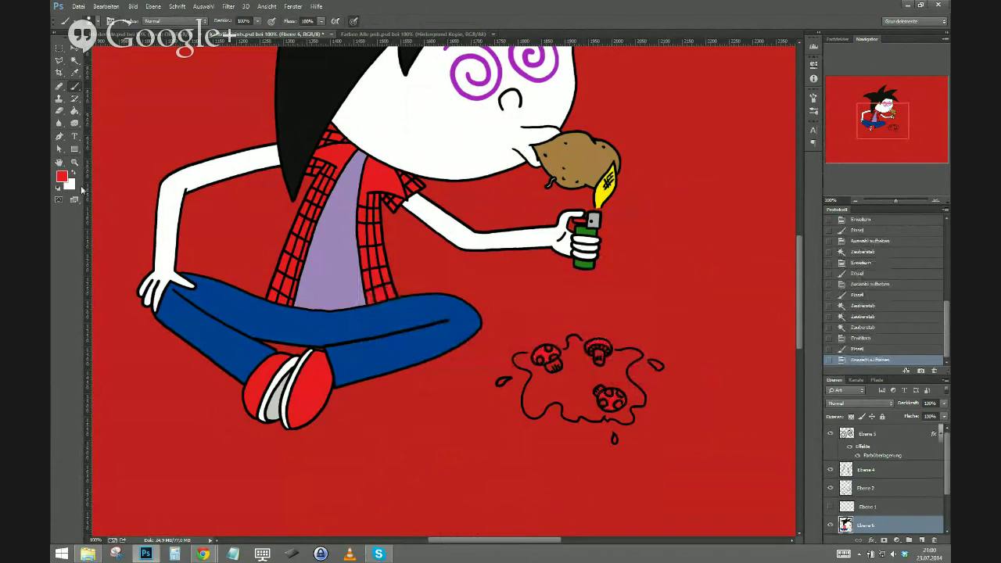
Set the foreground colour to white (RGB 255, 255, 255).
click(62, 177)
click(369, 227)
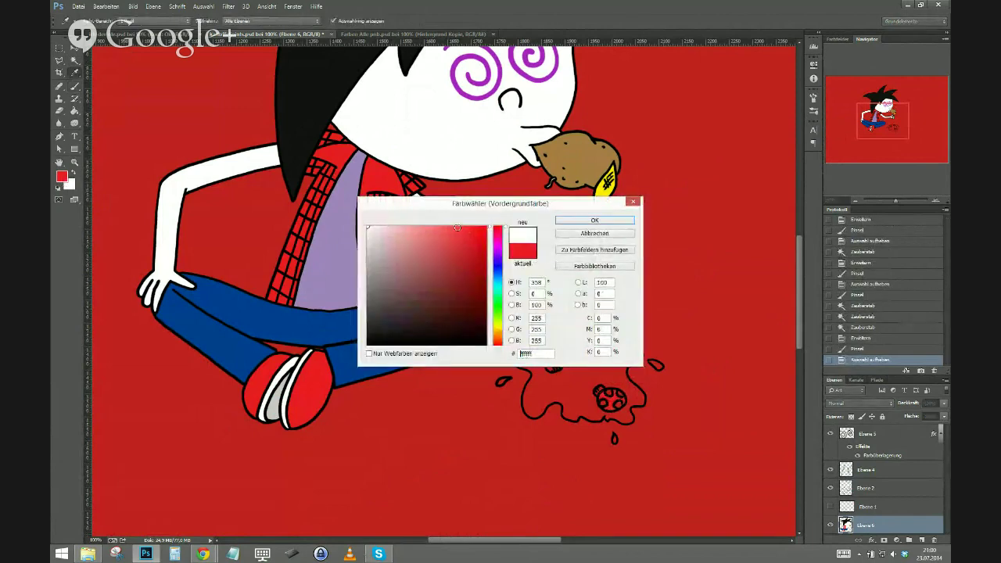
click(566, 222)
Select the spots on the two dotted mushroom caps with the Magic Wand and expand the selection by 2 pixels.
key(w)
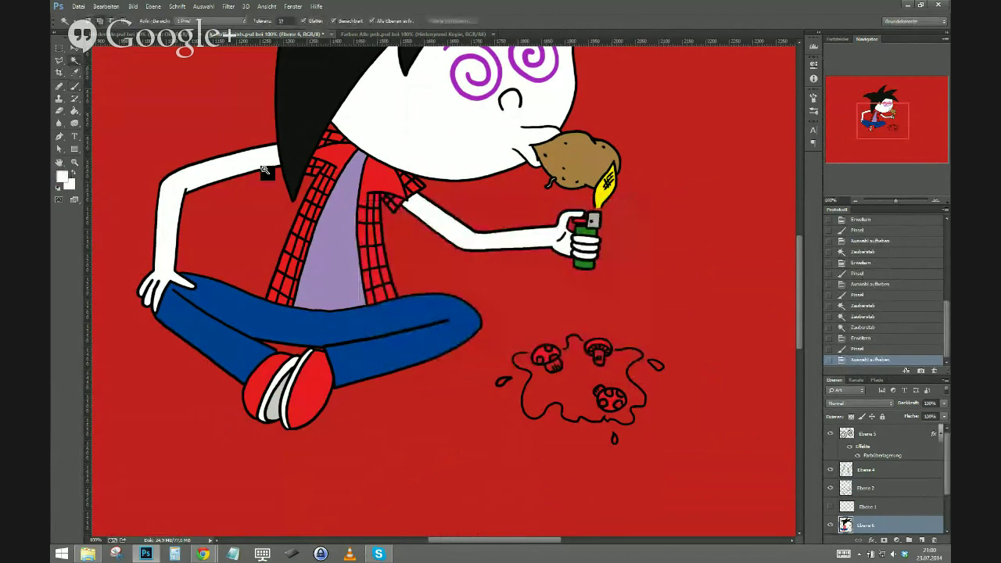
click(541, 360)
click(546, 364)
click(553, 358)
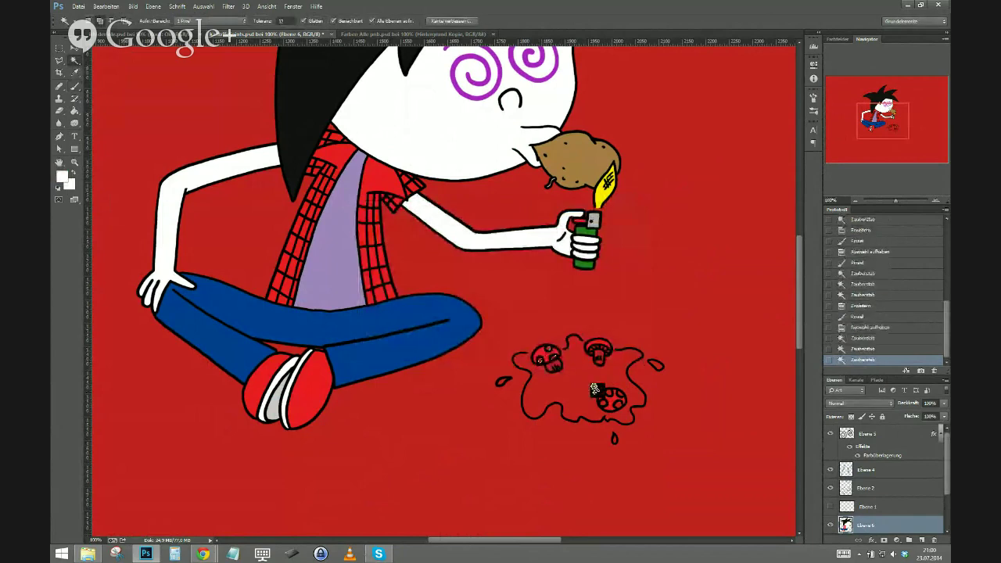
click(616, 406)
click(609, 403)
click(621, 402)
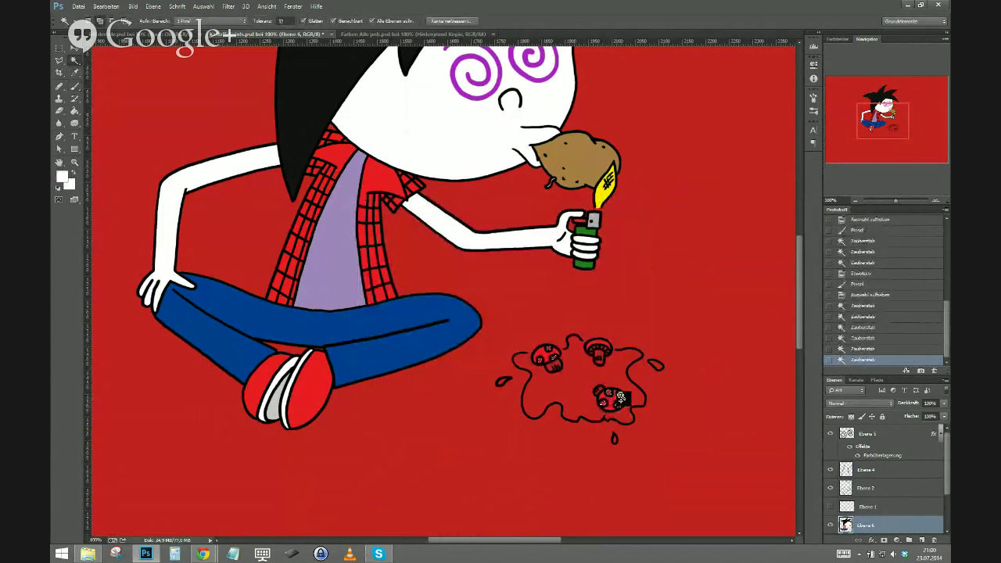
click(616, 395)
key(F6)
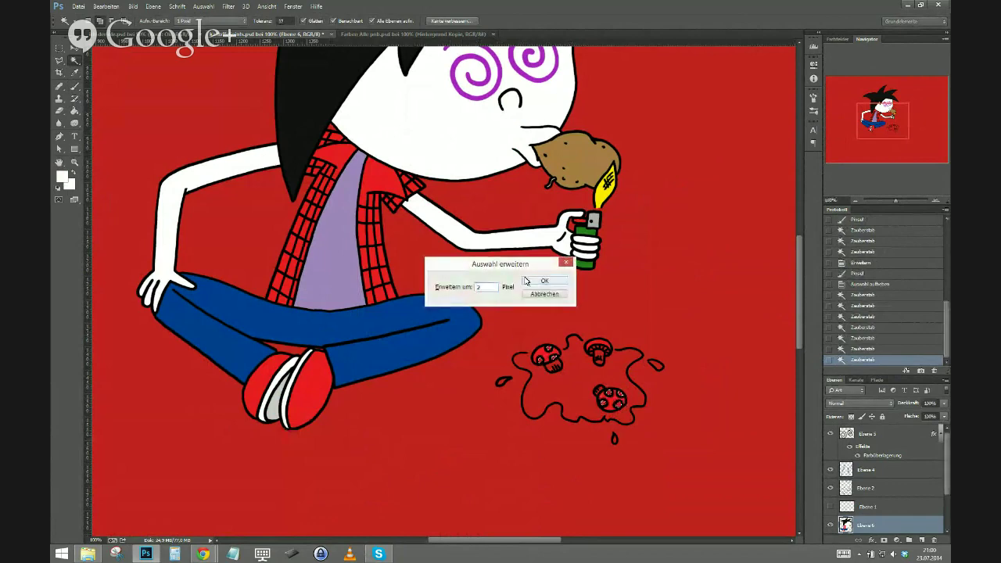
click(527, 280)
Paint the selected mushroom spots white with the Brush and deselect.
click(75, 86)
mouse_move(548, 356)
mouse_down()
mouse_move(544, 341)
mouse_move(611, 401)
mouse_move(602, 349)
mouse_move(598, 361)
mouse_up()
click(598, 354)
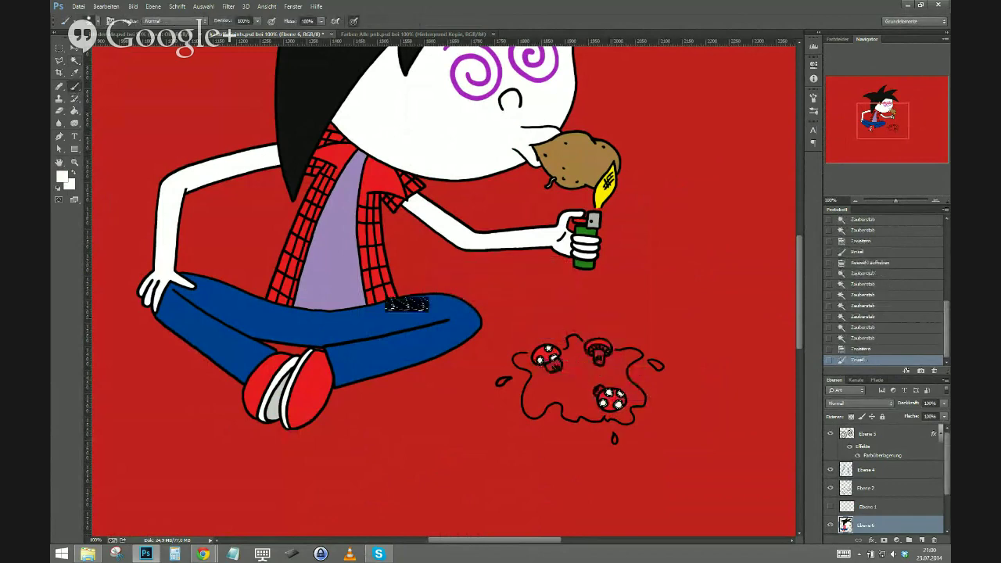
key(ctrl+d)
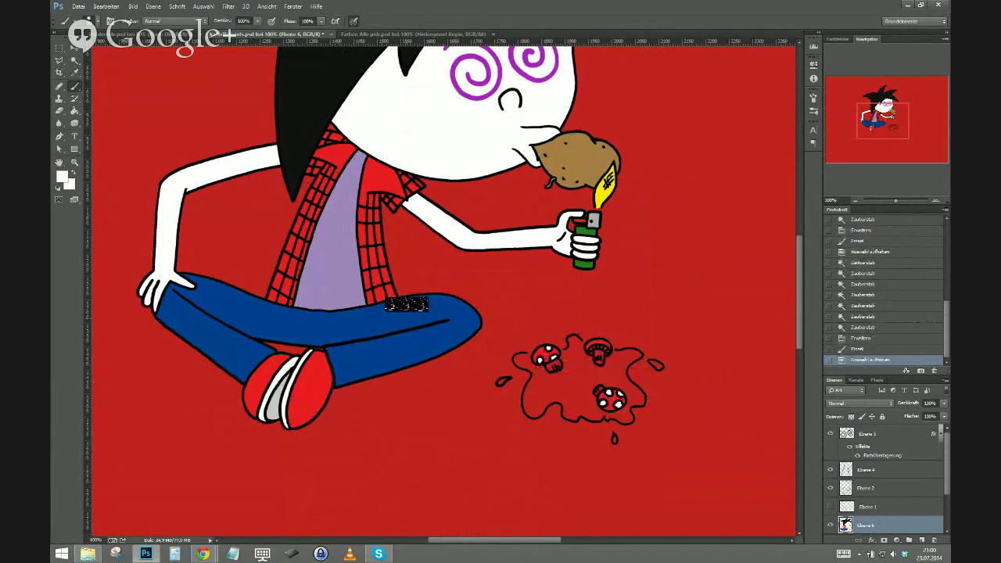
Paint the gills under the cap of the mushroom without dots white.
key(ctrl+plus)
drag(586, 462, 251, 347)
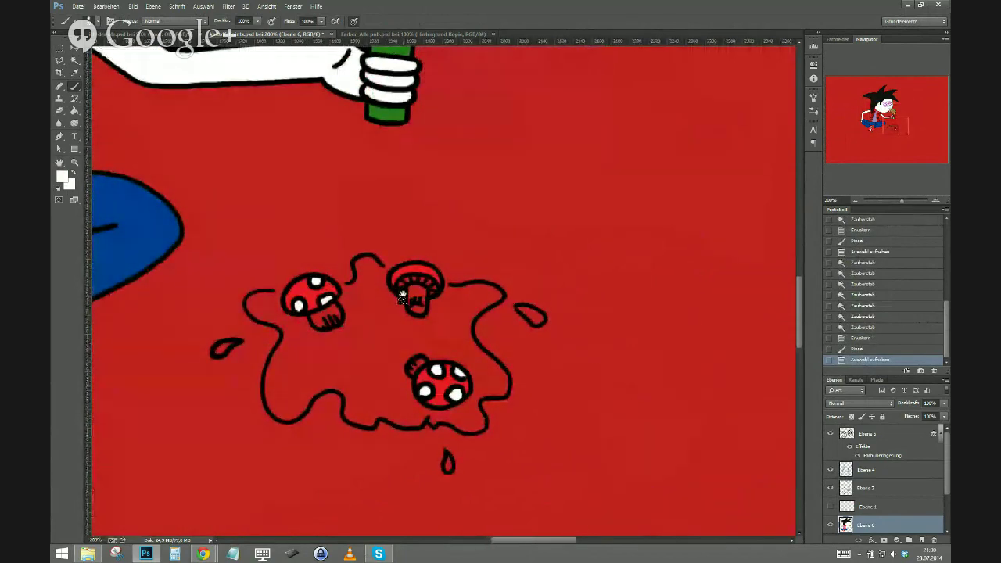
drag(404, 285, 429, 298)
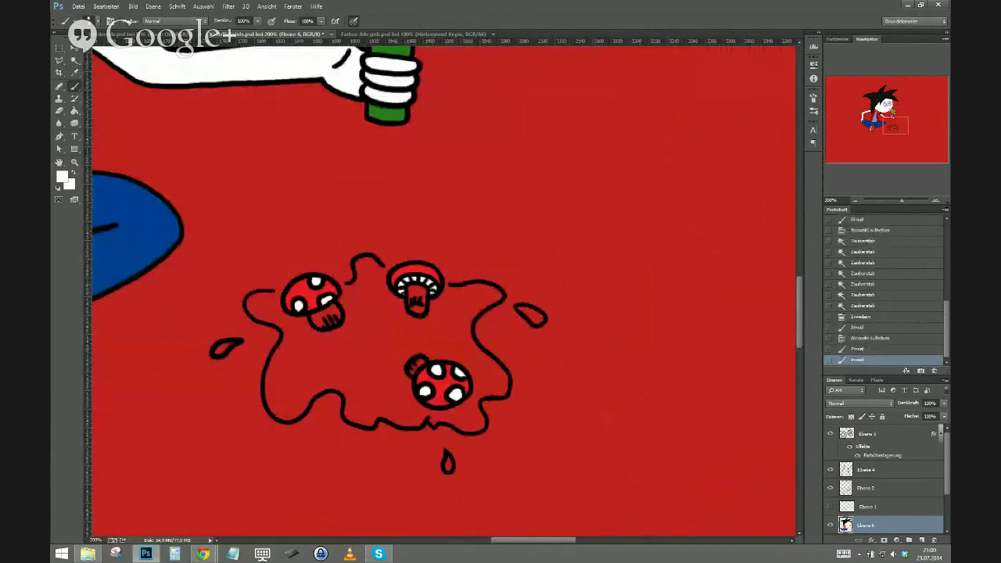
Select the stems of all three mushrooms in the puddle with the Magic Wand.
click(78, 62)
click(325, 316)
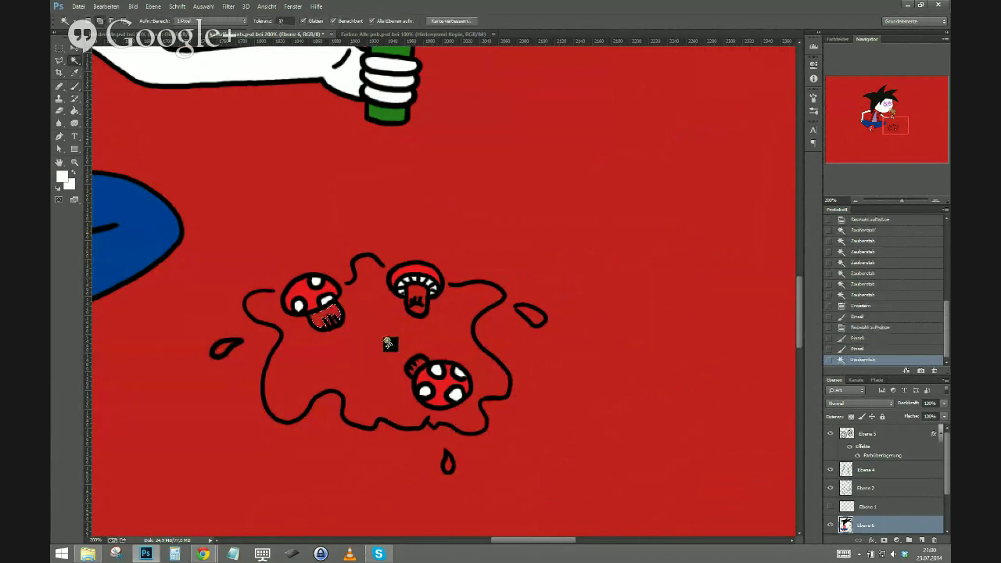
click(416, 293)
click(417, 306)
click(416, 364)
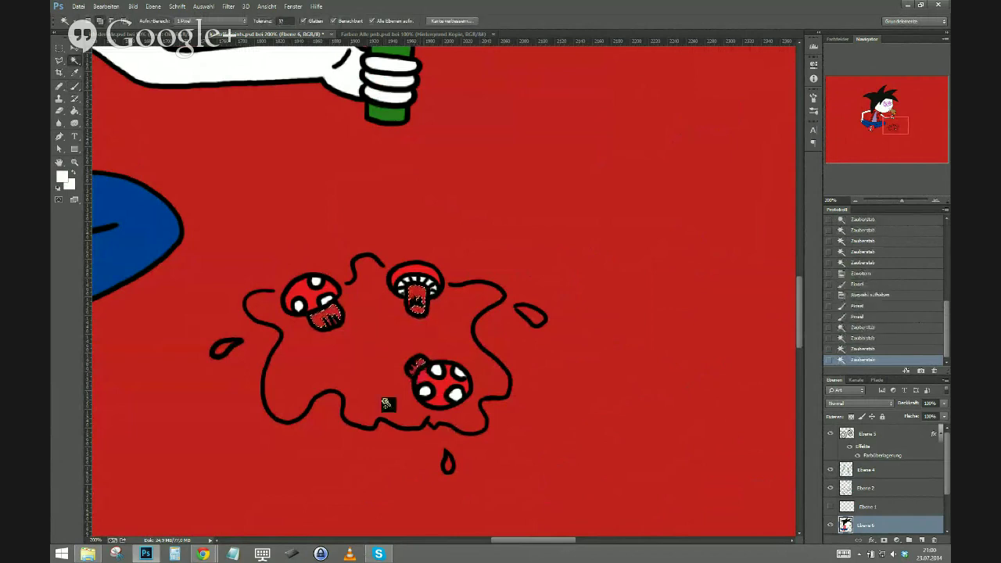
click(412, 383)
click(409, 381)
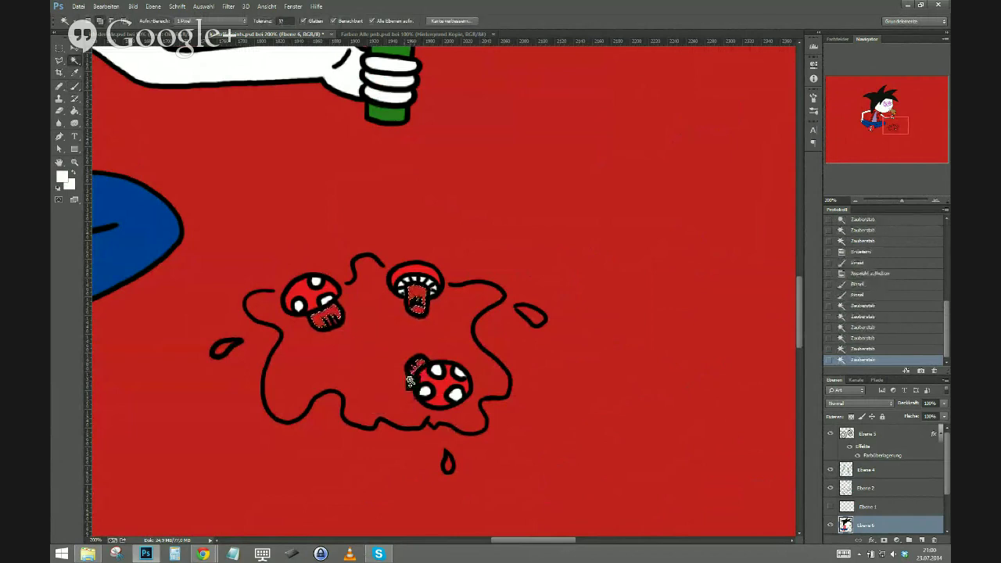
click(412, 376)
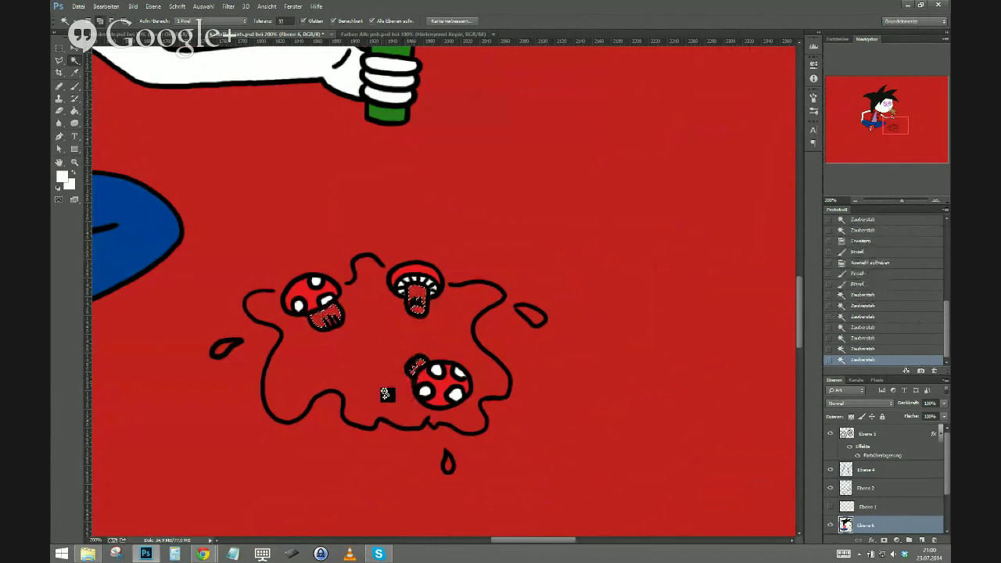
Add the small areas between the leftmost mushroom's stem lines to the selection, and expand the whole selection.
click(329, 325)
click(330, 327)
click(334, 335)
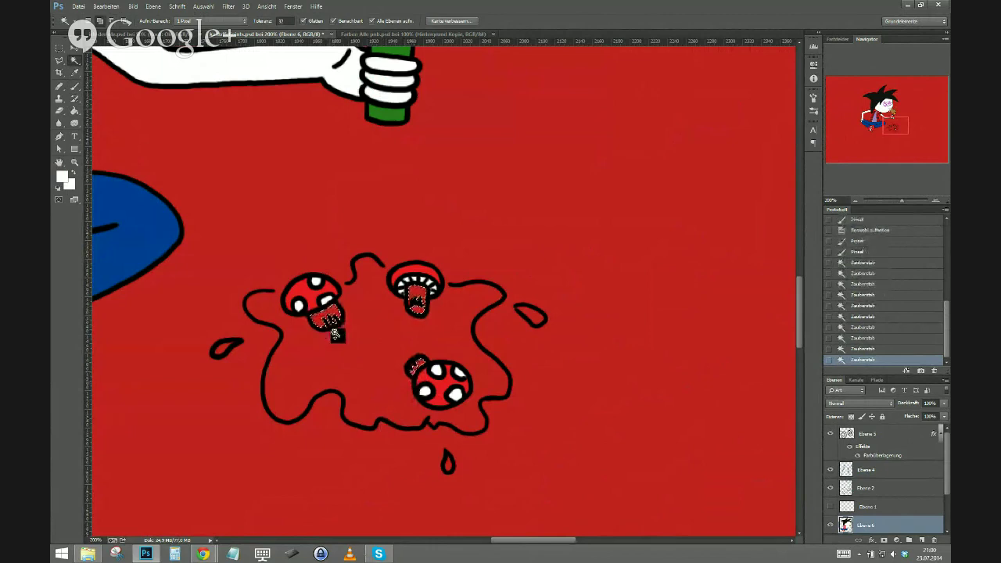
click(328, 328)
click(329, 332)
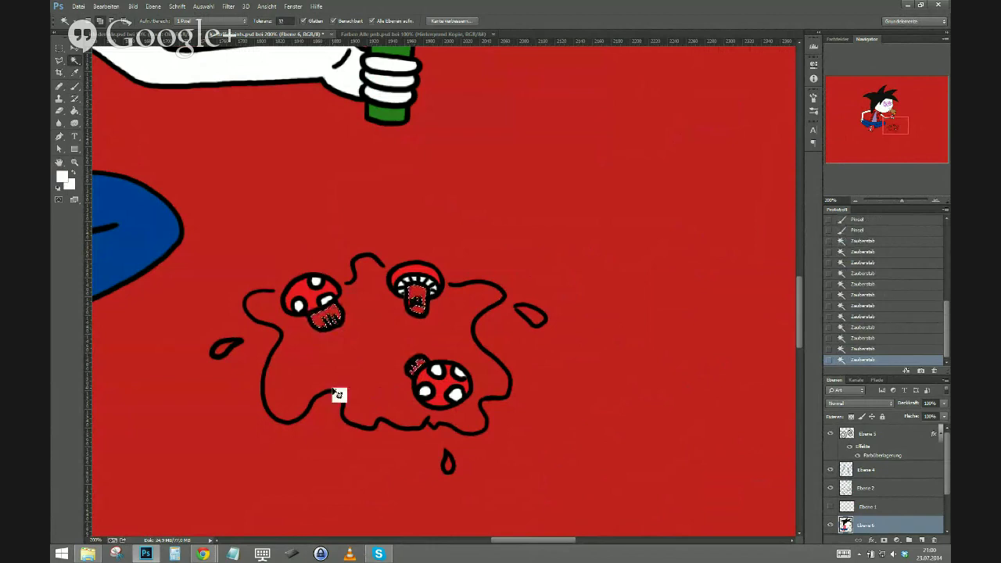
key(ctrl+alt+e)
click(530, 281)
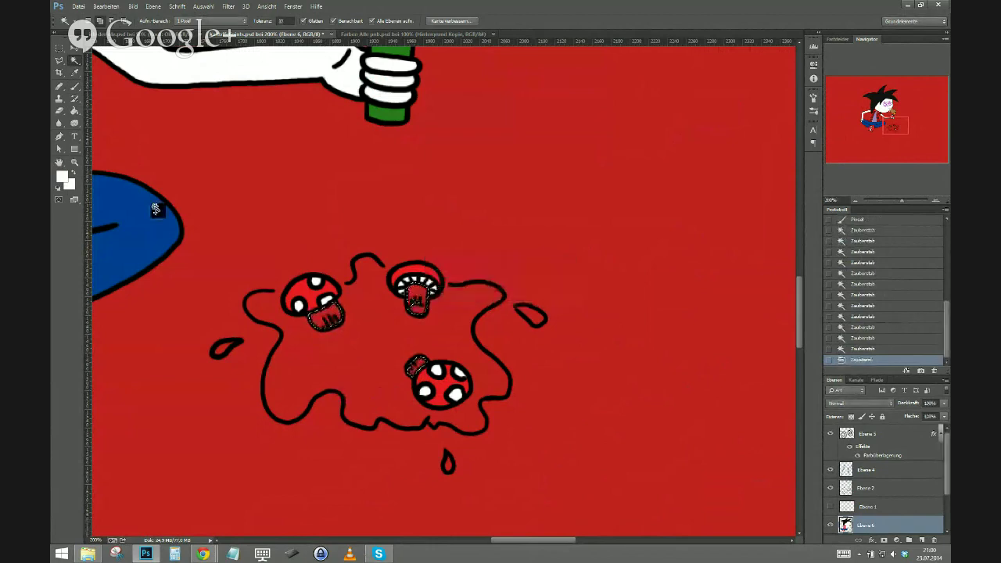
Set the foreground colour to a pale beige.
click(62, 177)
click(497, 334)
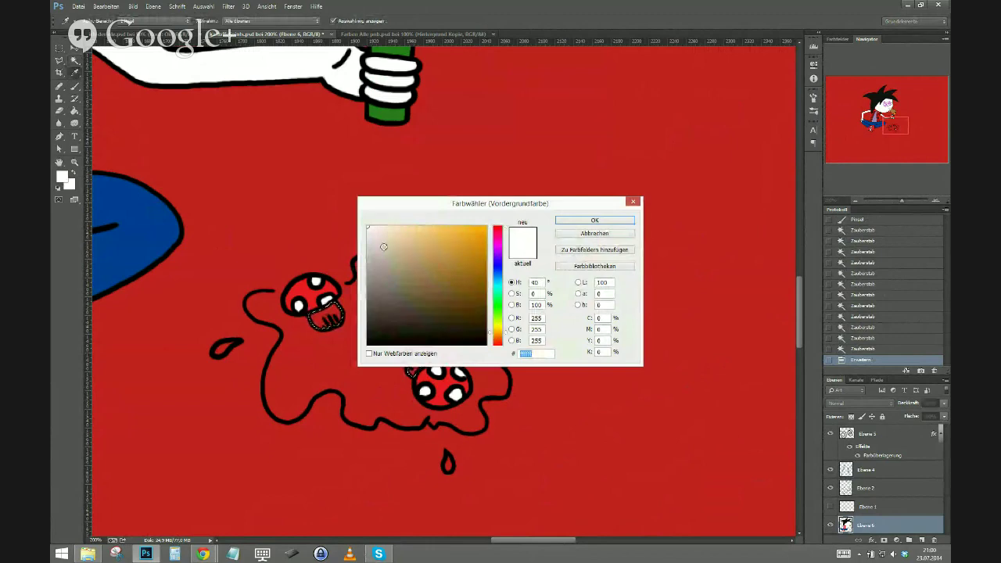
click(394, 228)
click(393, 228)
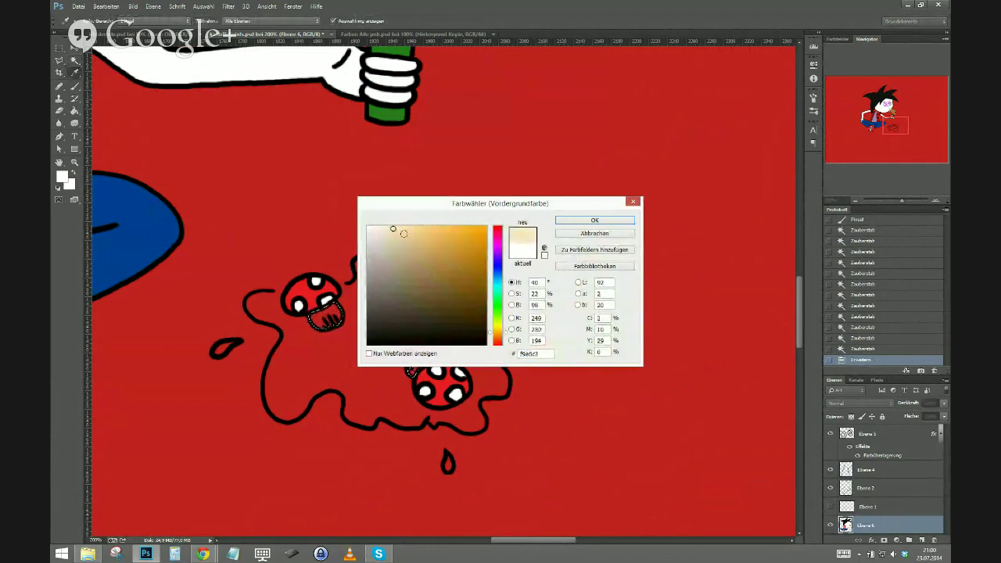
click(403, 233)
click(568, 225)
Paint the selected mushroom stems pale beige, deselect, and touch up the unpainted gaps between the stem lines.
key(b)
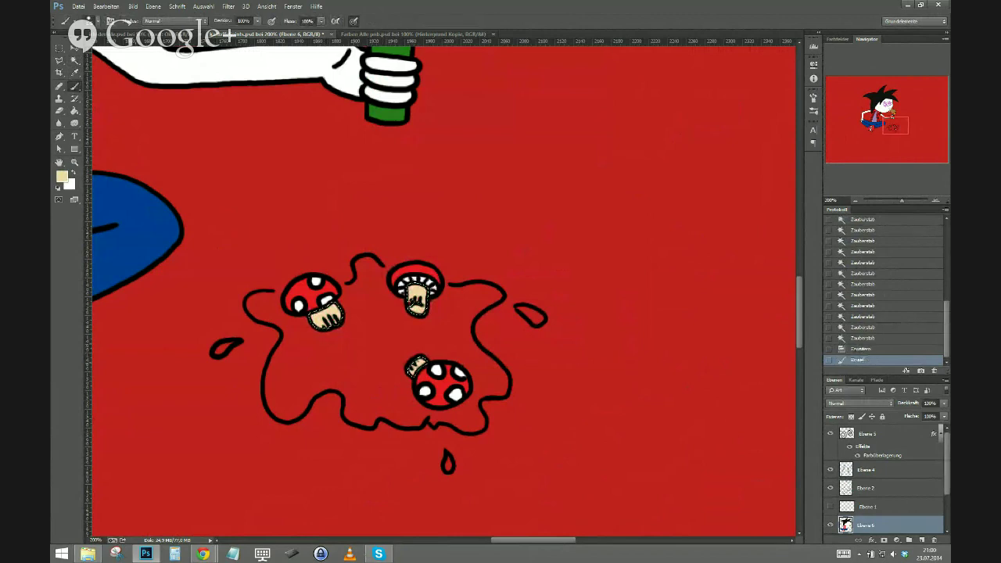
key(ctrl+d)
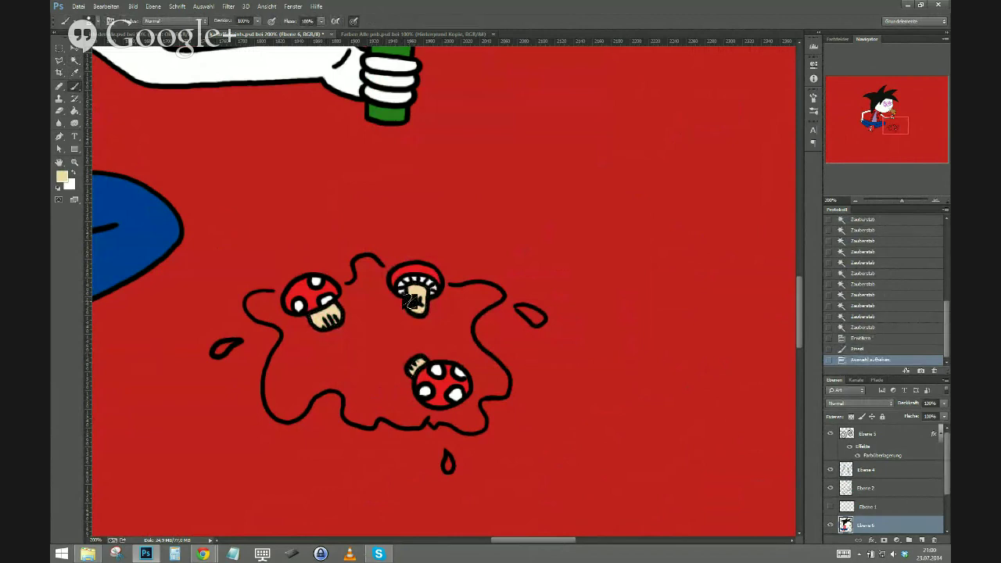
drag(414, 303, 424, 308)
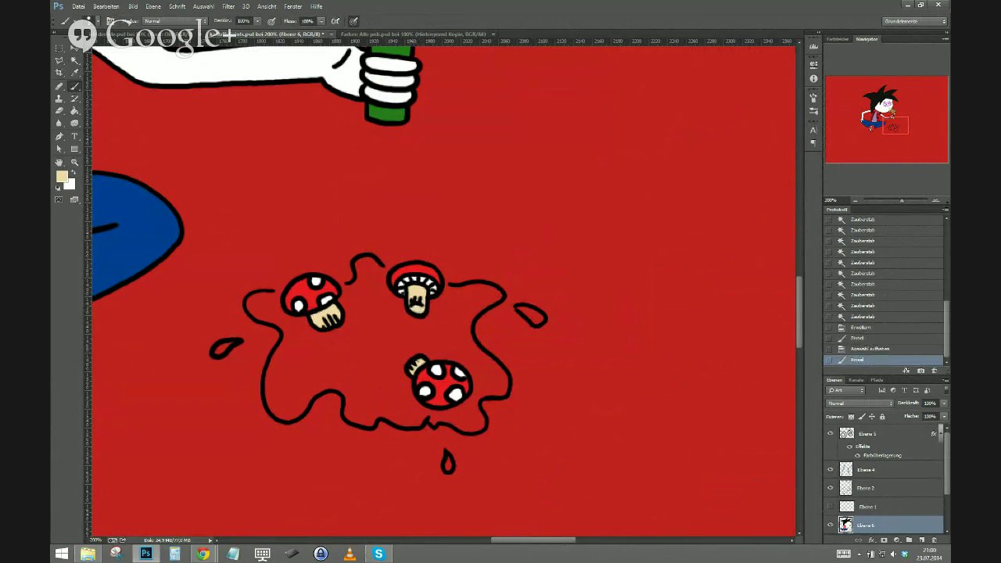
click(331, 327)
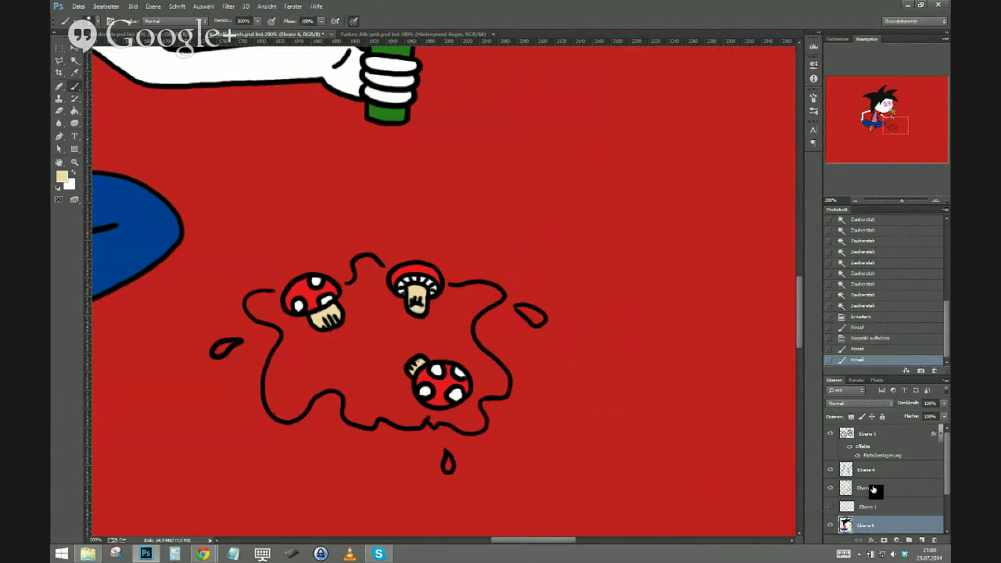
Create a new layer, Ebene 7, and place it directly below Ebene 6.
scroll(938, 452, down, 2)
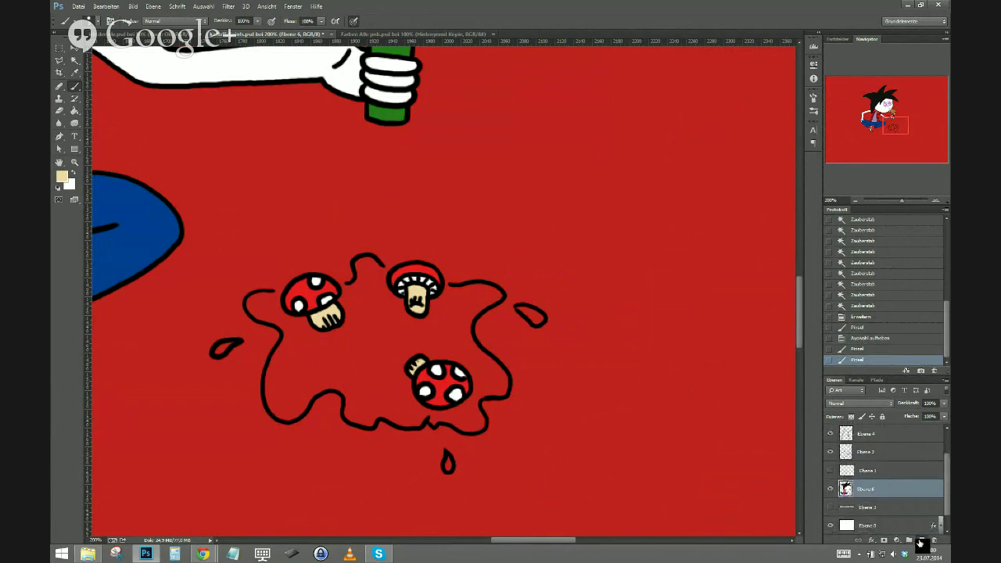
click(921, 539)
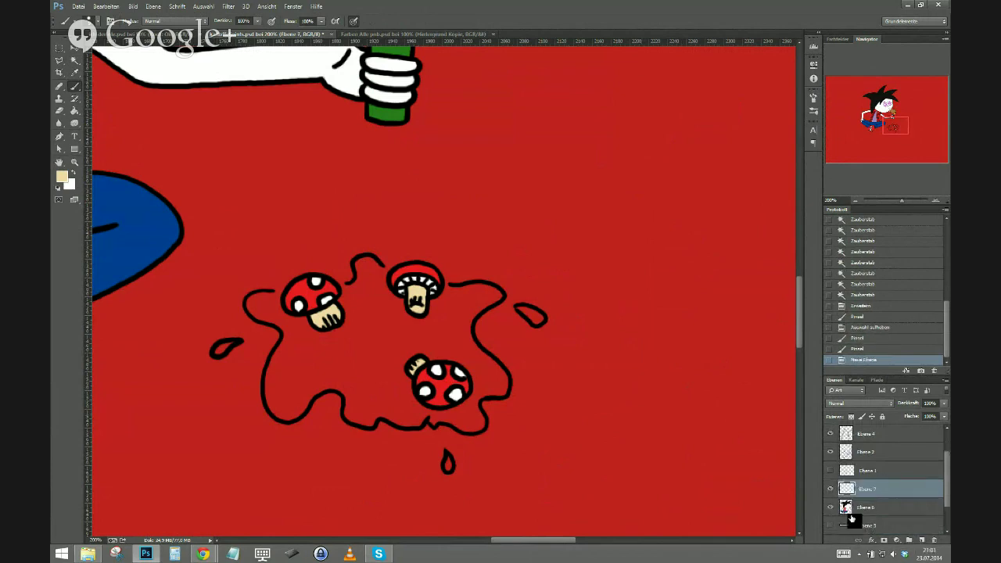
drag(850, 508, 852, 483)
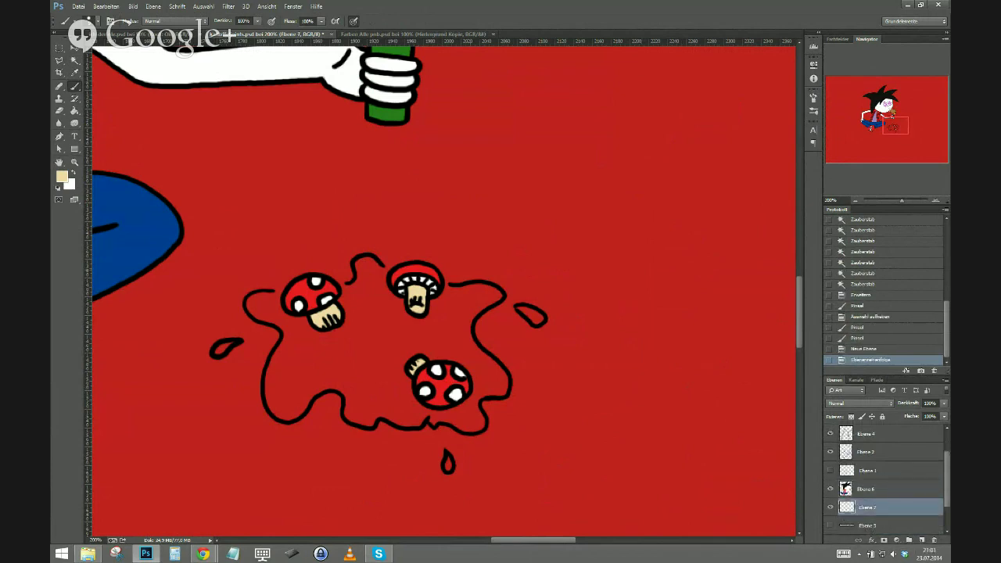
Set the foreground colour to a muted yellow (RGB 202, 197, 52).
click(64, 181)
click(474, 279)
click(495, 327)
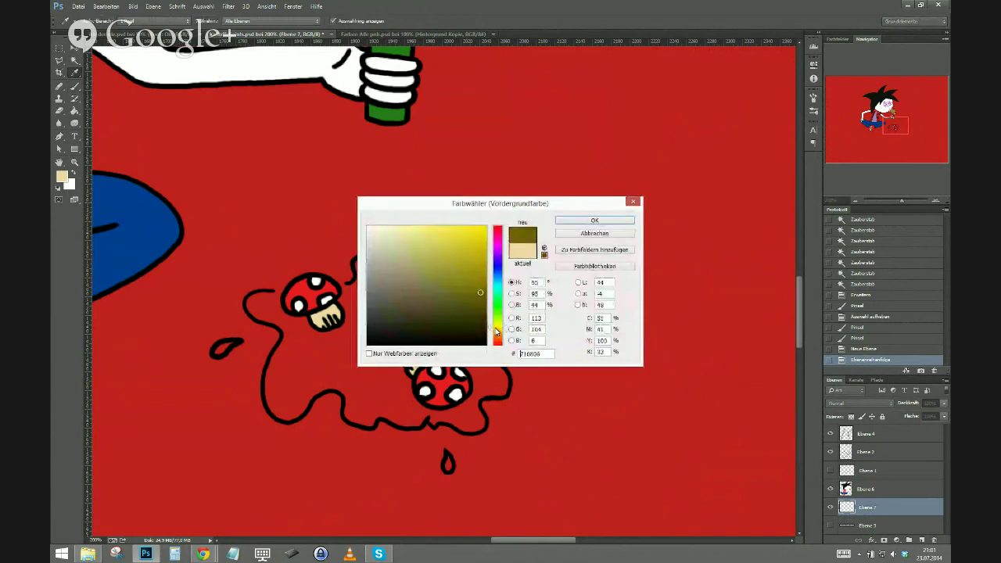
drag(473, 279, 455, 250)
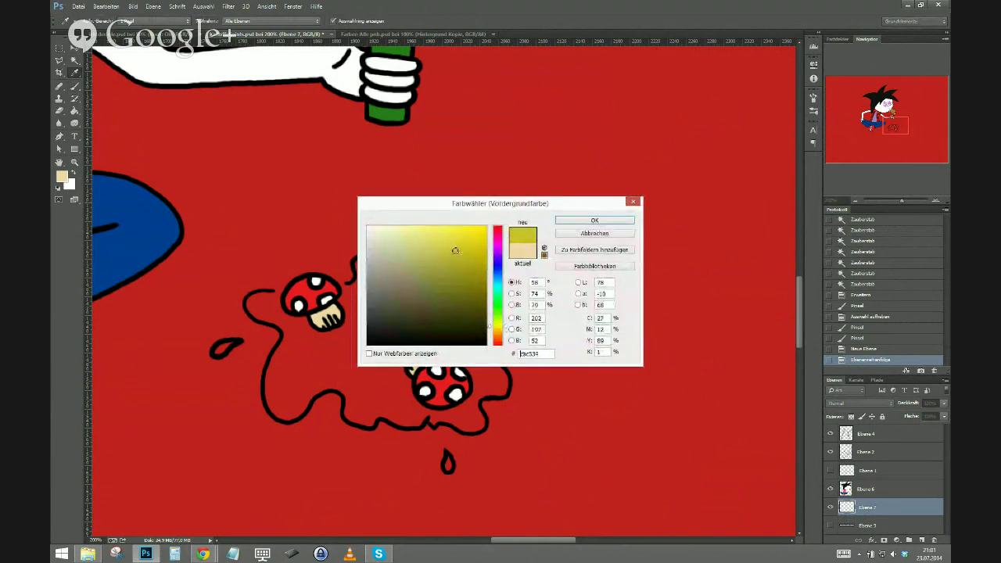
click(567, 224)
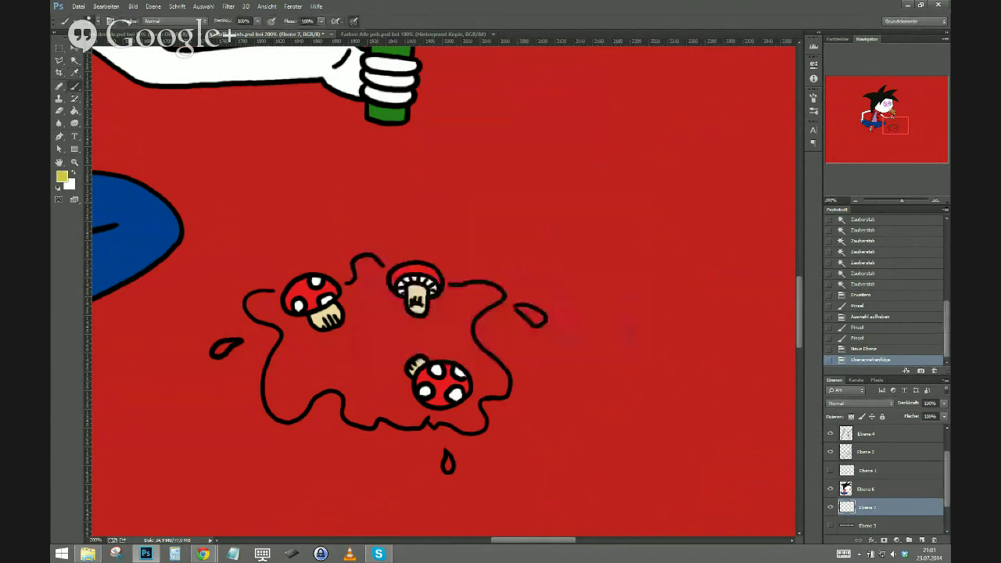
Close the gaps in the puddle outline beside the two upper mushrooms with short yellow brush strokes.
drag(270, 297, 278, 295)
drag(349, 290, 384, 272)
drag(444, 291, 451, 289)
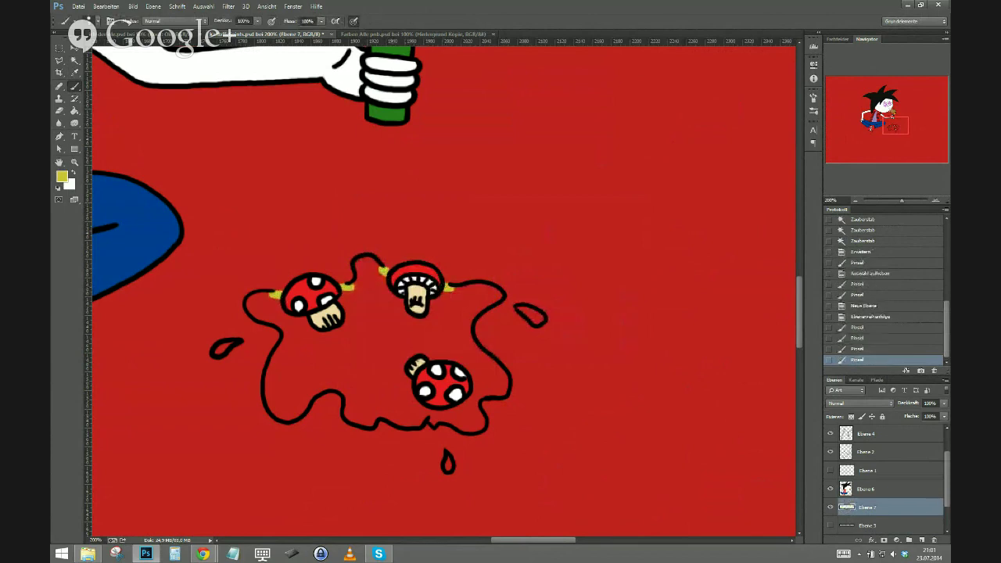
Select the puddle's interior around the mushrooms with the Magic Wand and expand the selection.
click(75, 60)
click(367, 355)
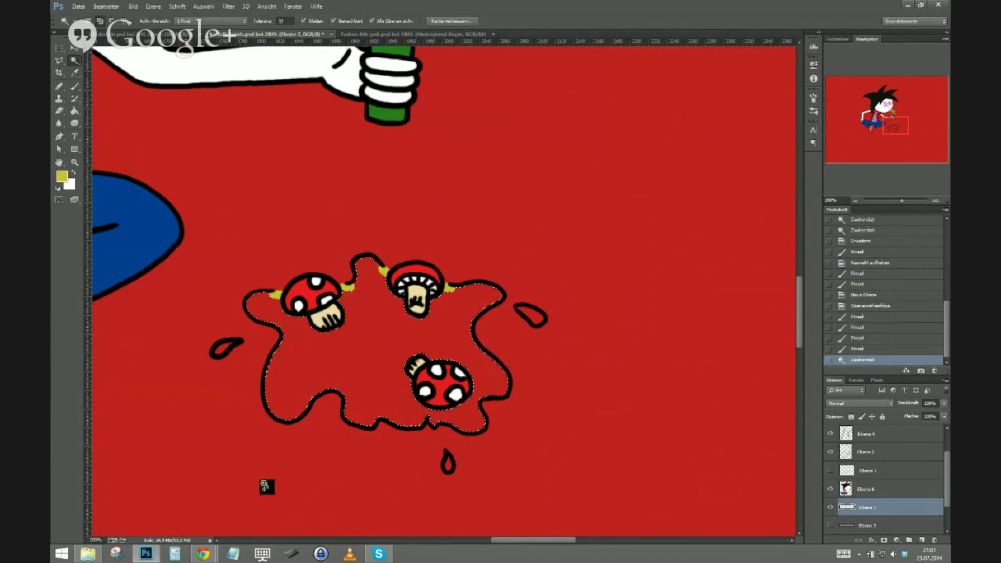
key(F6)
click(540, 281)
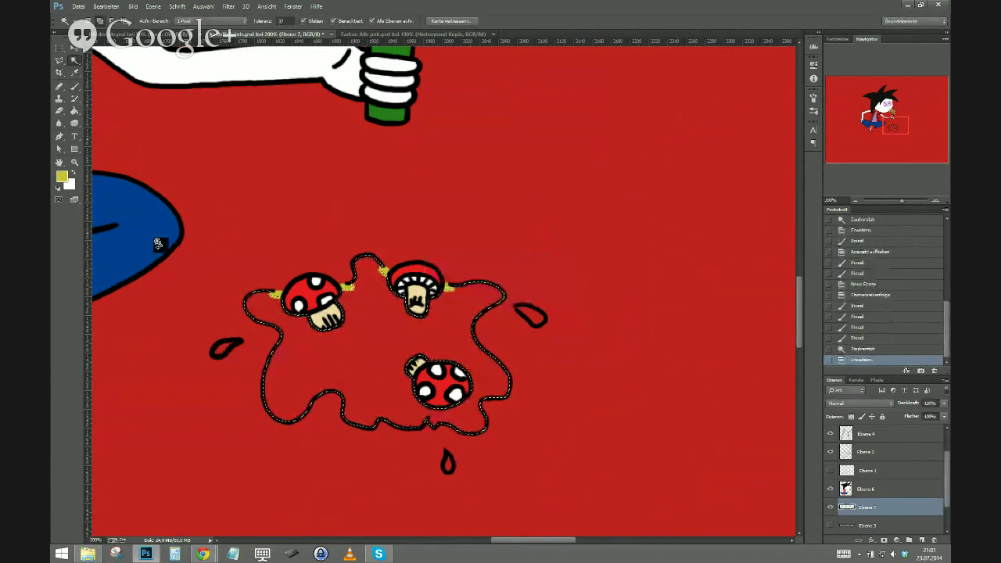
Paint the selected puddle interior around the mushrooms muted yellow on Ebene 7 and remove the selection.
key(b)
mouse_move(273, 305)
mouse_down()
mouse_move(333, 328)
mouse_move(301, 364)
mouse_move(371, 403)
mouse_move(437, 313)
mouse_move(477, 344)
mouse_move(485, 297)
mouse_up()
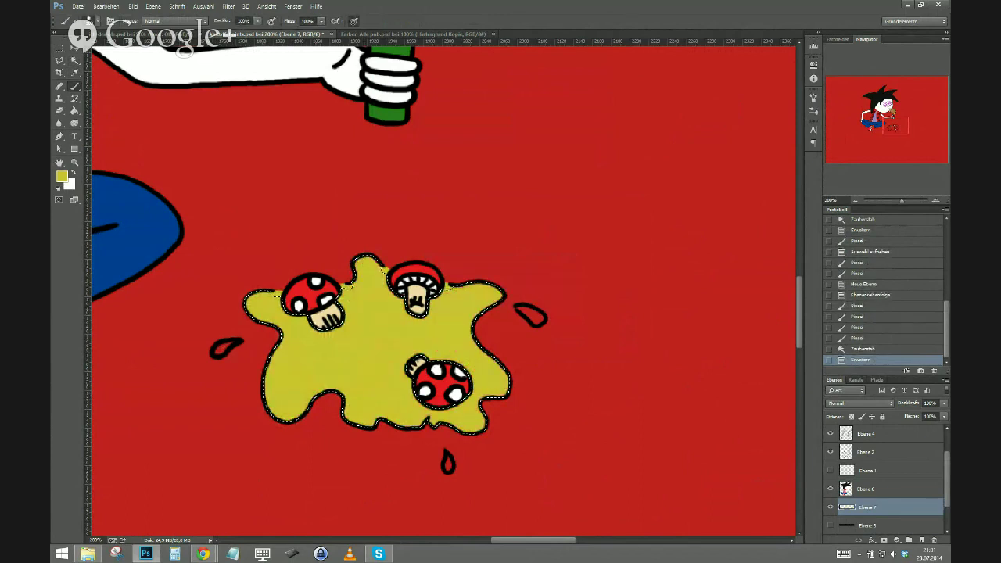
key(ctrl+d)
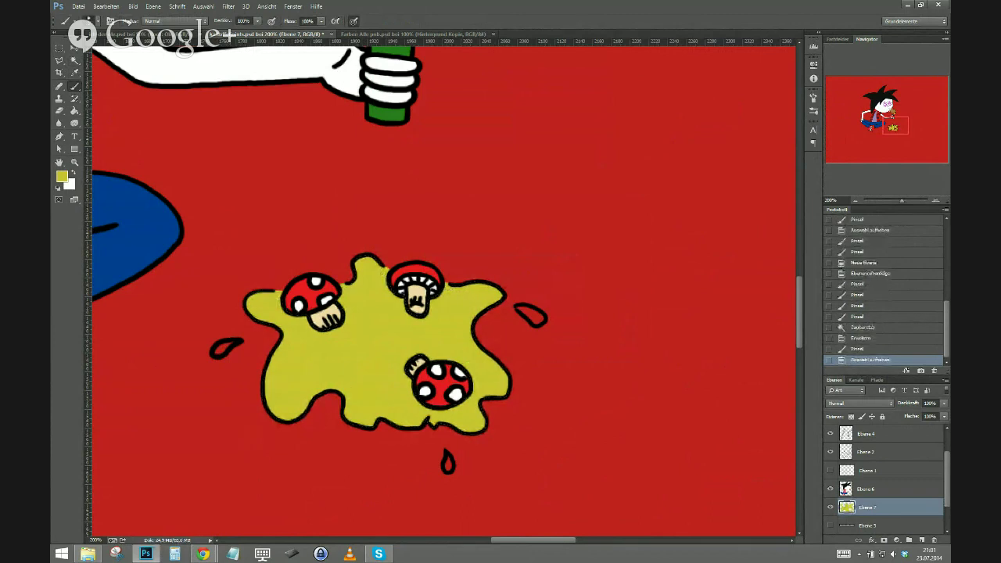
Paint the three small droplets around the puddle in the same muted yellow.
click(216, 352)
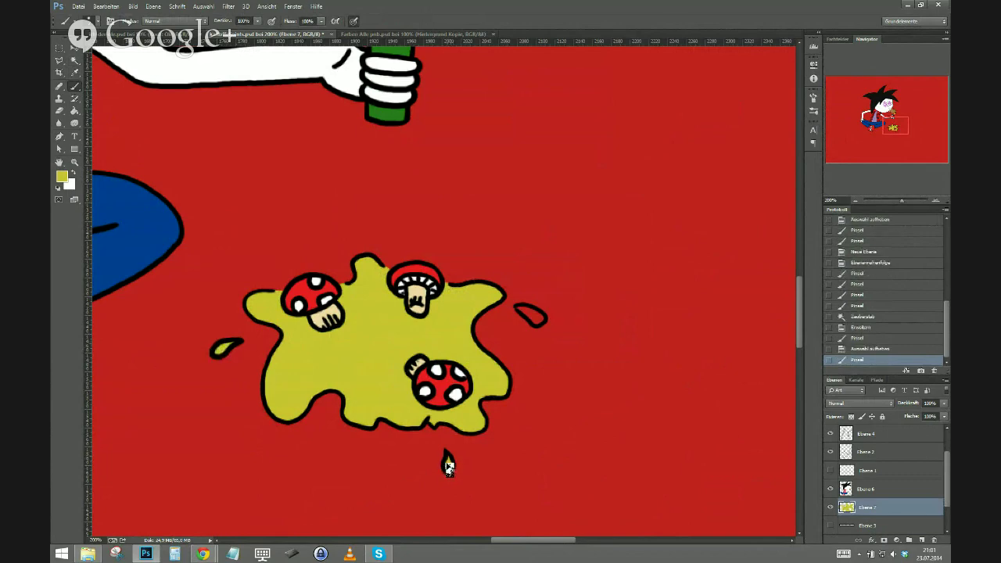
click(446, 461)
mouse_move(516, 308)
mouse_down()
mouse_move(530, 321)
mouse_move(536, 314)
mouse_move(519, 311)
mouse_up()
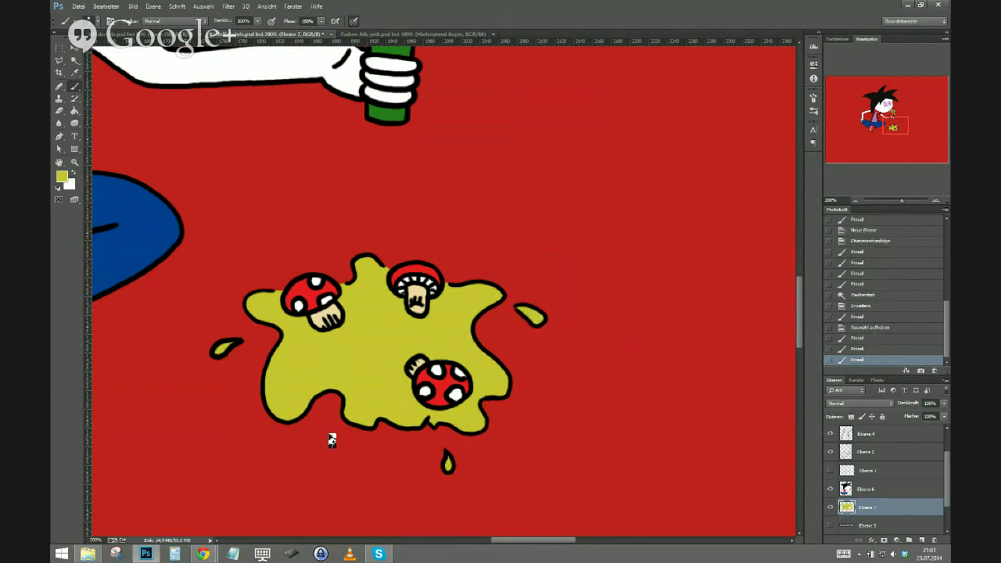
key(ctrl+minus)
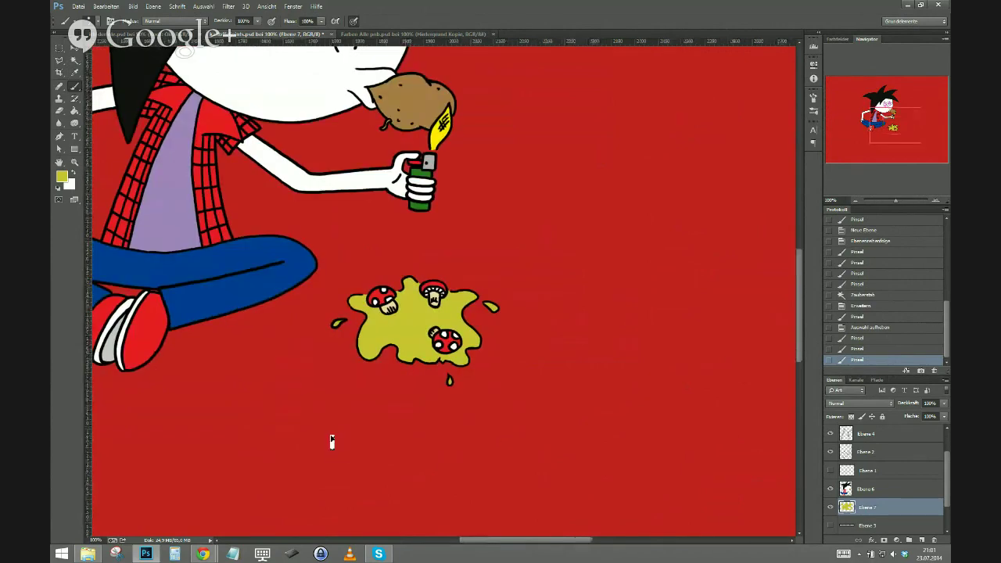
key(ctrl+minus)
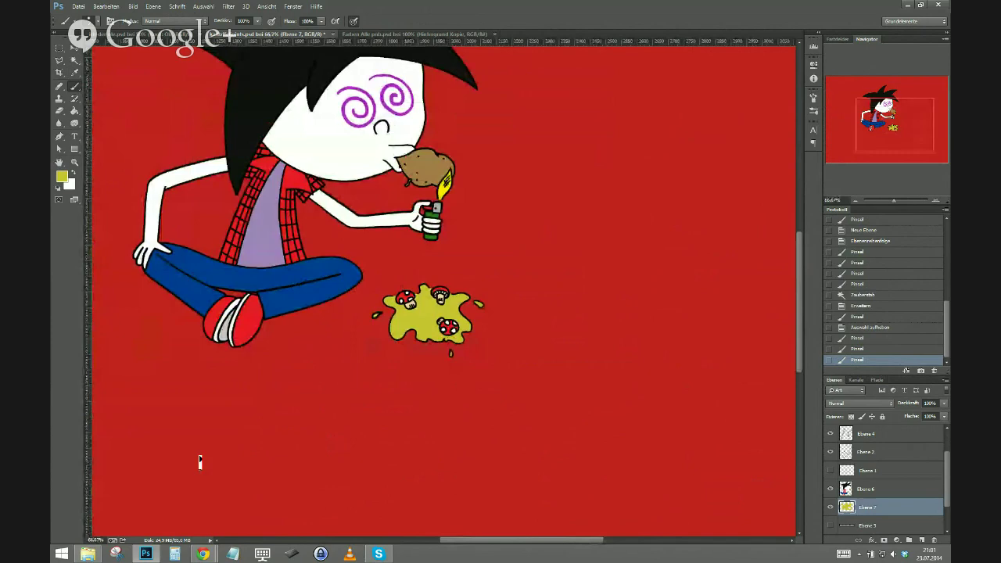
key(ctrl+minus)
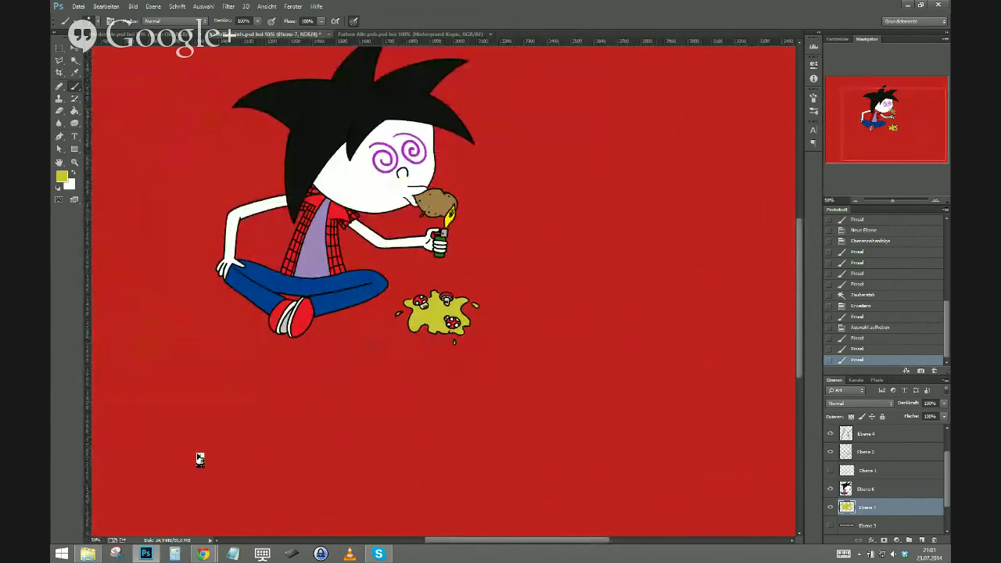
key(ctrl+minus)
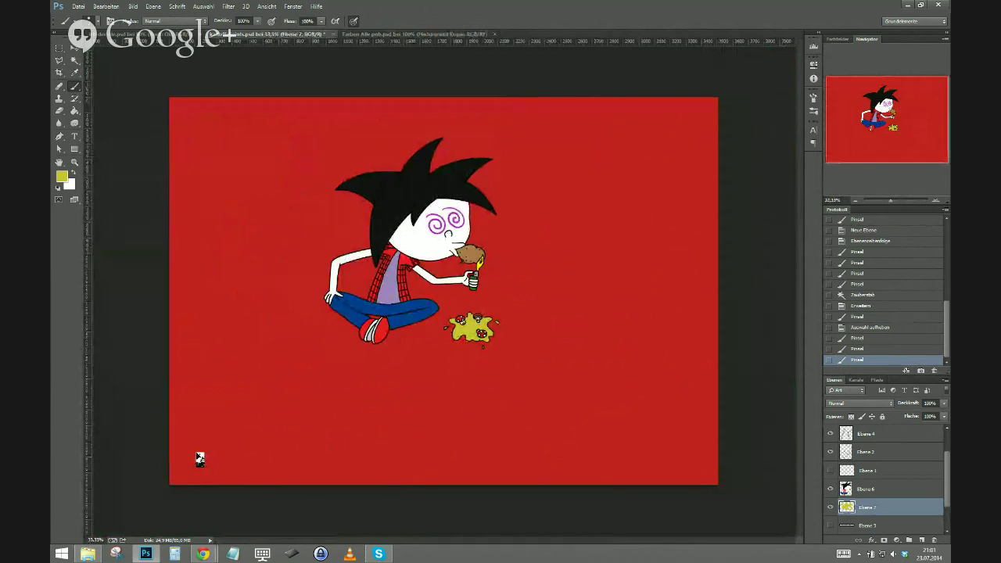
Show the horizon line layer Ebene 3 and make Ebene 6 the active layer.
scroll(934, 481, down, 2)
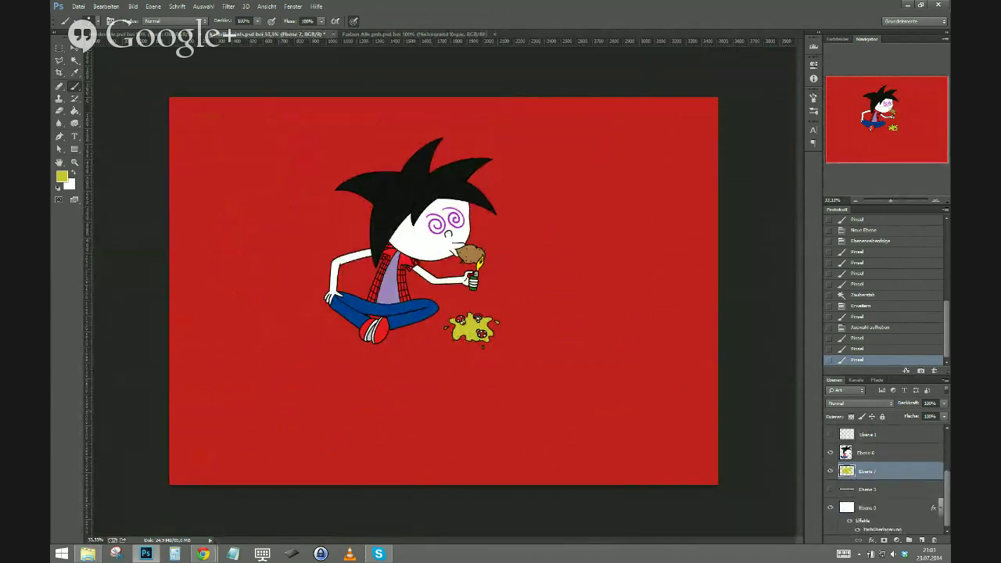
click(830, 489)
click(868, 454)
Sample the beige skin tone of the middle figure in the Farben Alle document and return to the cartoon drawing.
click(63, 177)
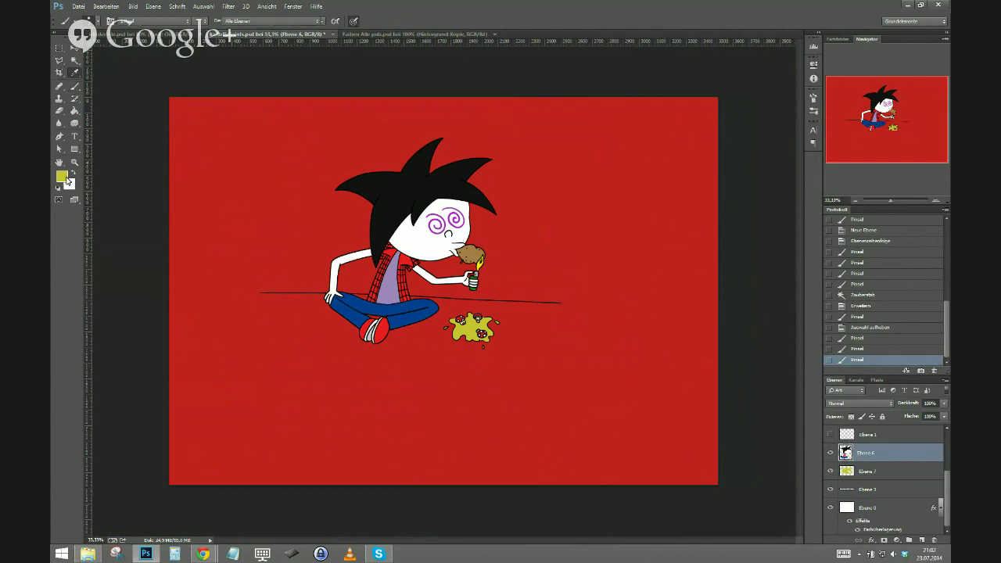
key(Escape)
click(364, 36)
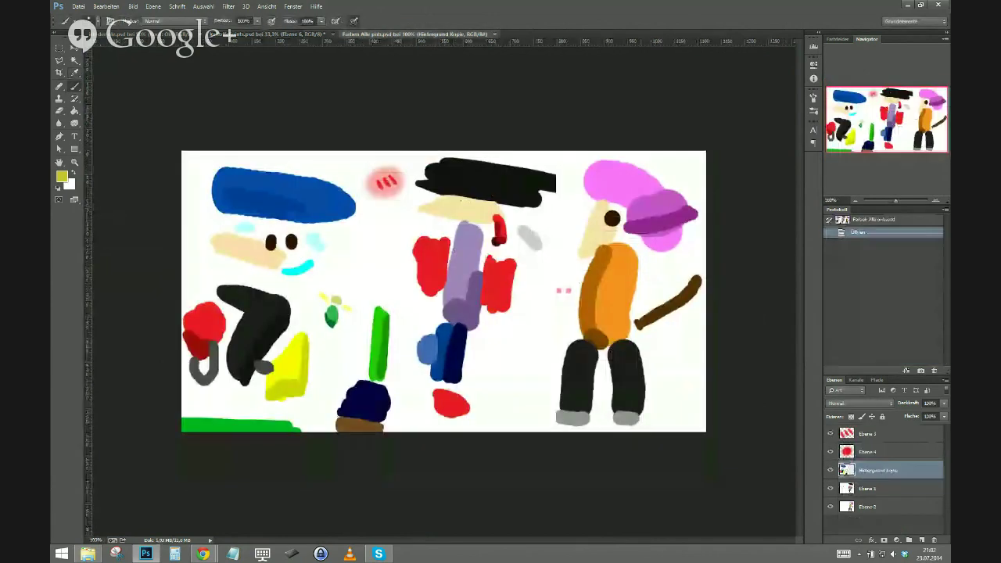
click(469, 208)
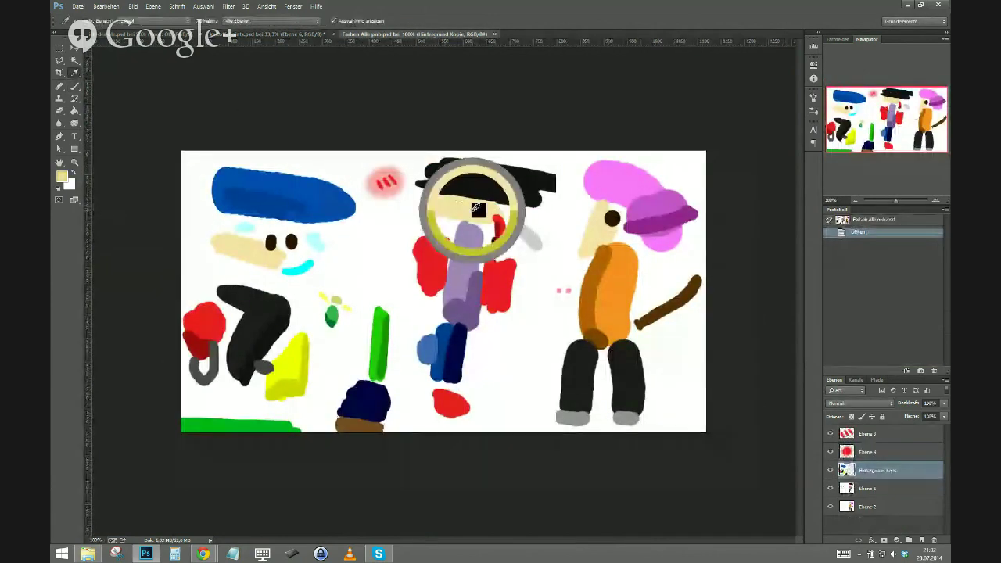
click(274, 35)
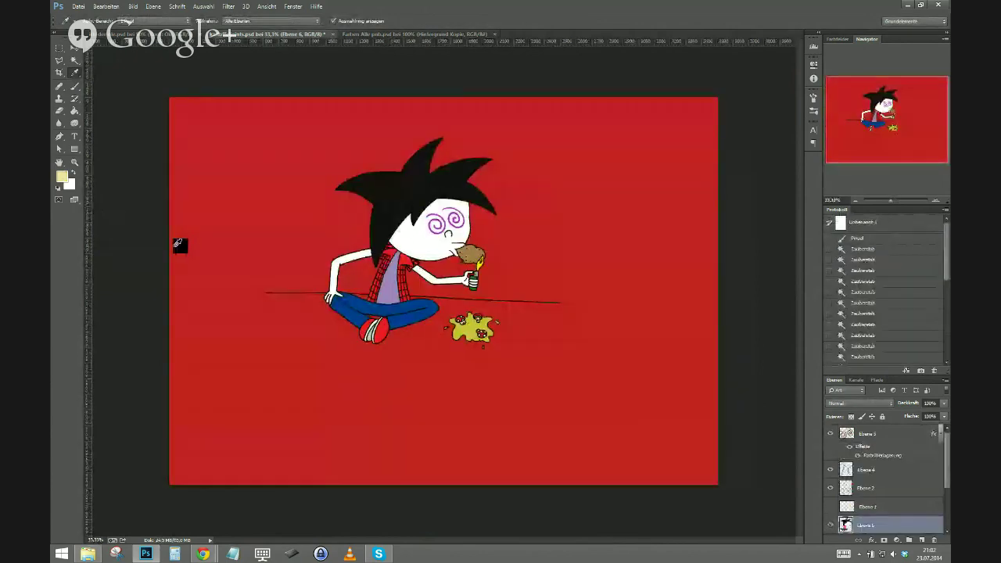
Paint a beige shadow along the lower edge of the face, from the hair down to beneath the chin.
key(ctrl+1)
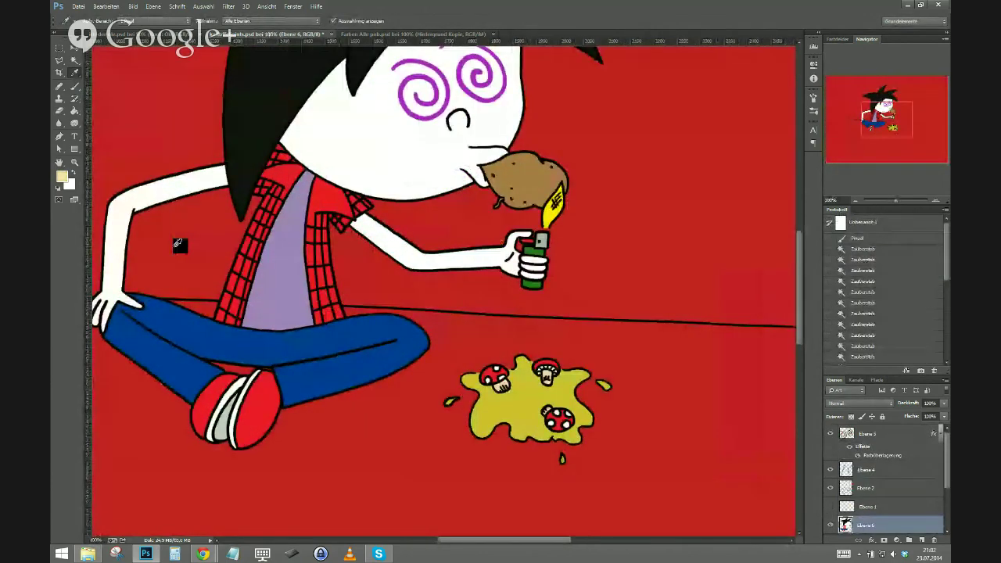
drag(328, 243, 422, 402)
key(ctrl+plus)
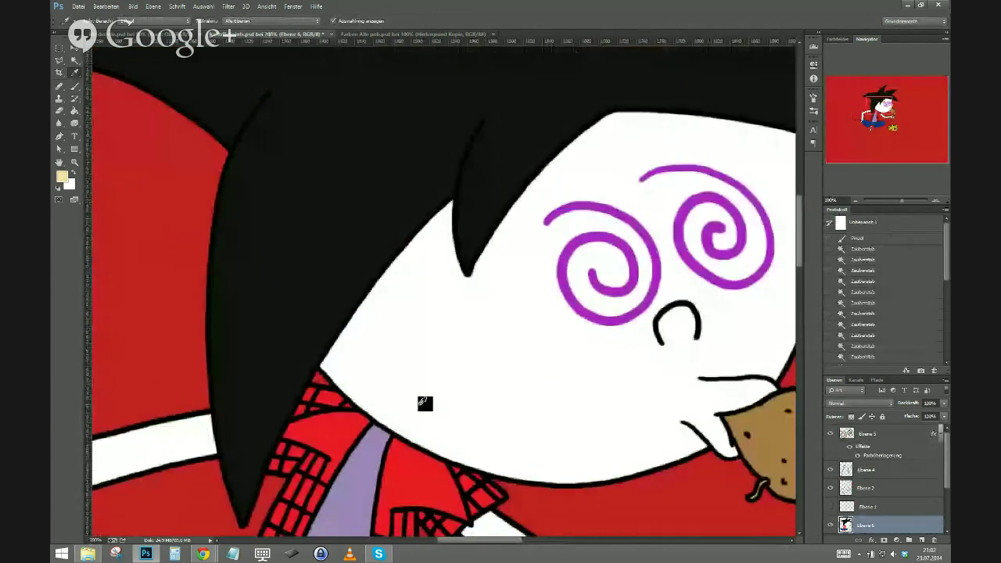
key(b)
drag(351, 408, 266, 288)
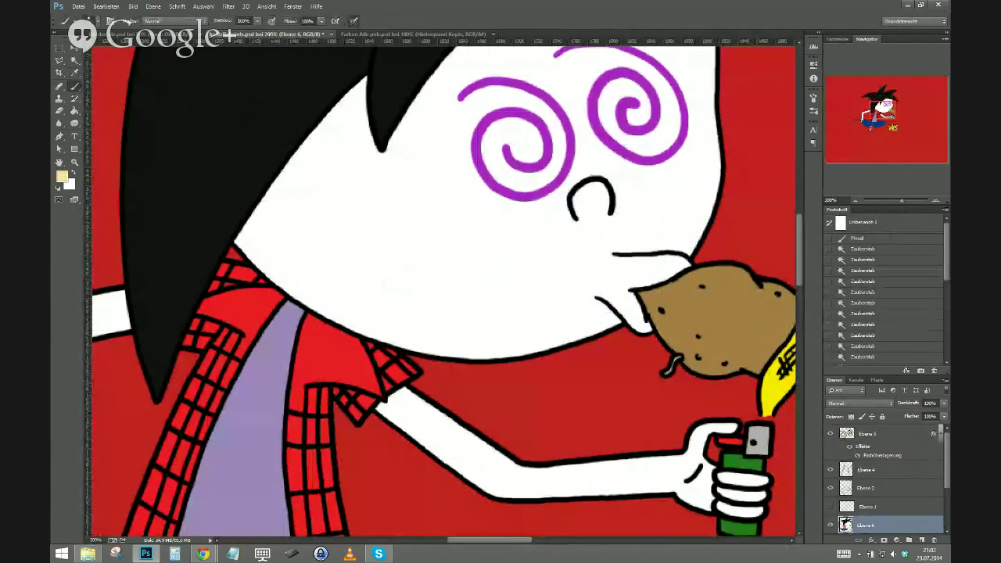
mouse_move(245, 227)
mouse_down()
mouse_move(290, 288)
mouse_move(344, 324)
mouse_move(428, 354)
mouse_move(522, 356)
mouse_up()
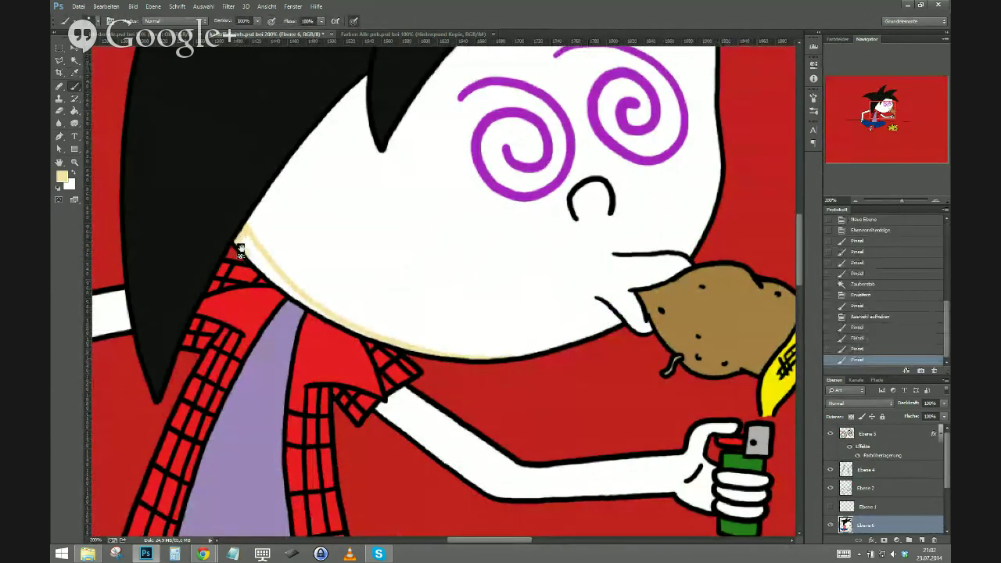
mouse_move(241, 250)
mouse_down()
mouse_move(274, 275)
mouse_move(250, 257)
mouse_move(267, 279)
mouse_move(306, 307)
mouse_move(440, 359)
mouse_up()
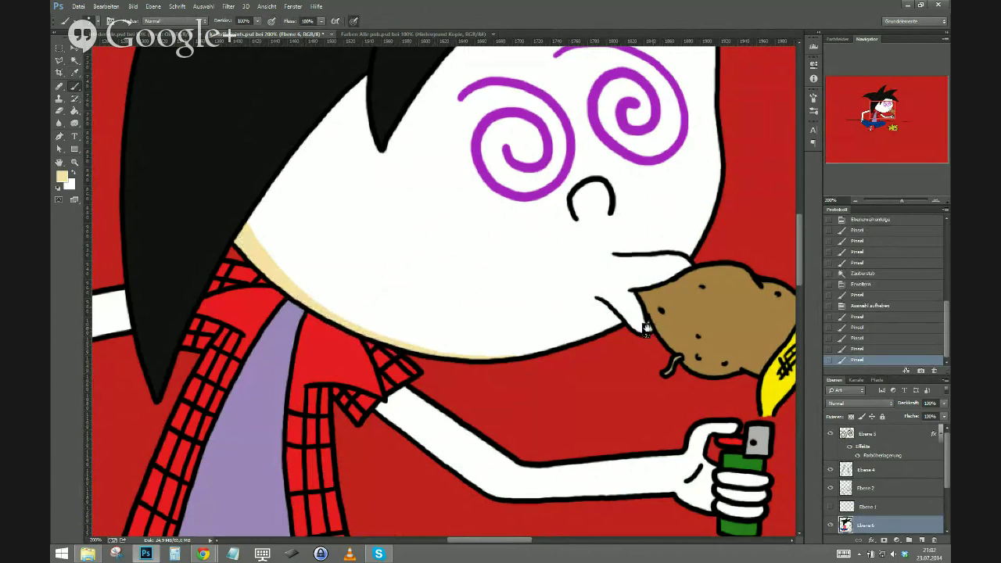
Add beige shading to the lower lip and a small shadow at the underside of the nose.
mouse_move(648, 328)
mouse_down()
mouse_move(597, 297)
mouse_move(644, 328)
mouse_up()
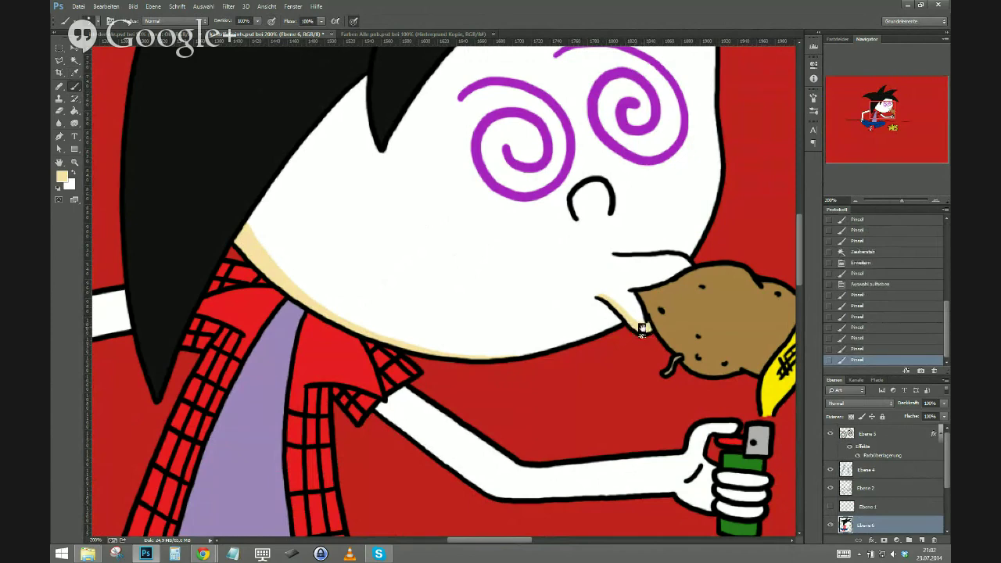
click(643, 328)
drag(461, 285, 359, 355)
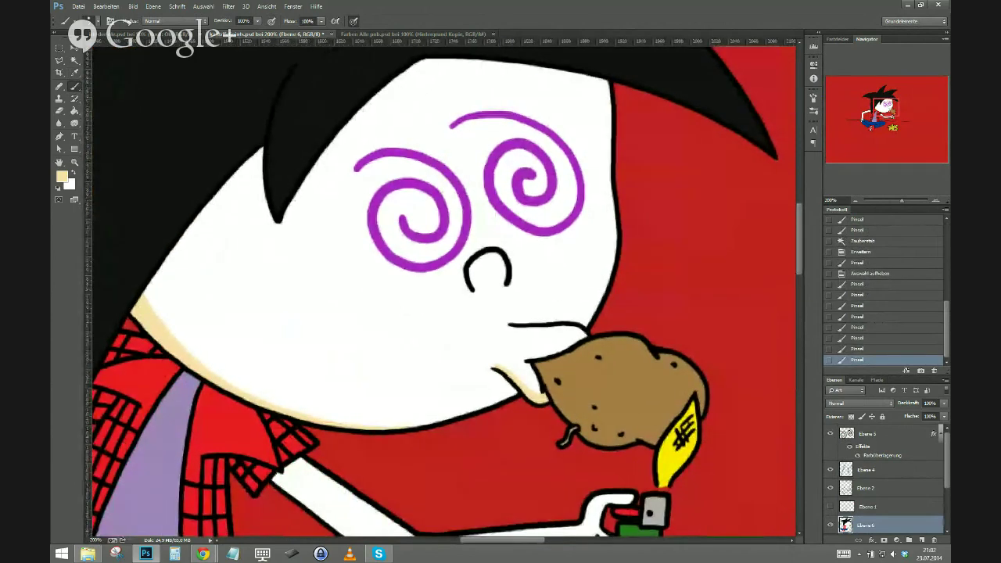
drag(503, 292, 478, 291)
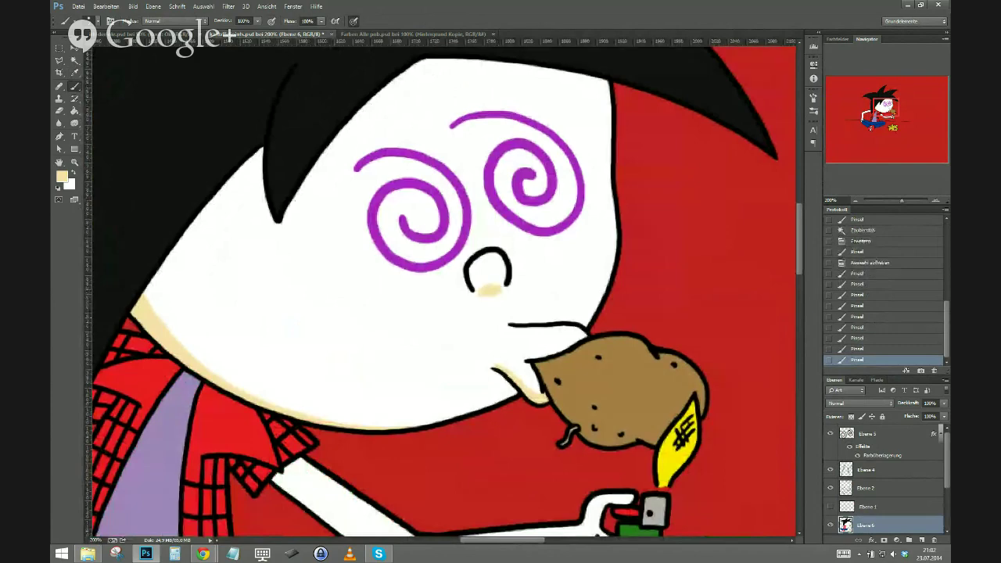
click(487, 294)
Paint a beige shadow along the hair edge on the cheek and down beside the pointed strand.
drag(170, 296, 311, 281)
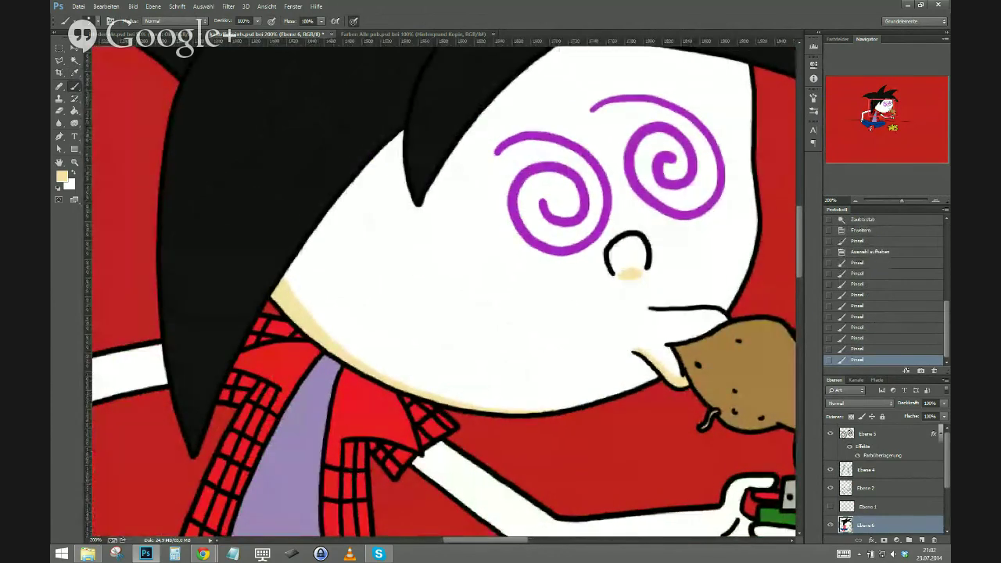
mouse_move(405, 134)
mouse_down()
mouse_move(365, 172)
mouse_move(284, 286)
mouse_up()
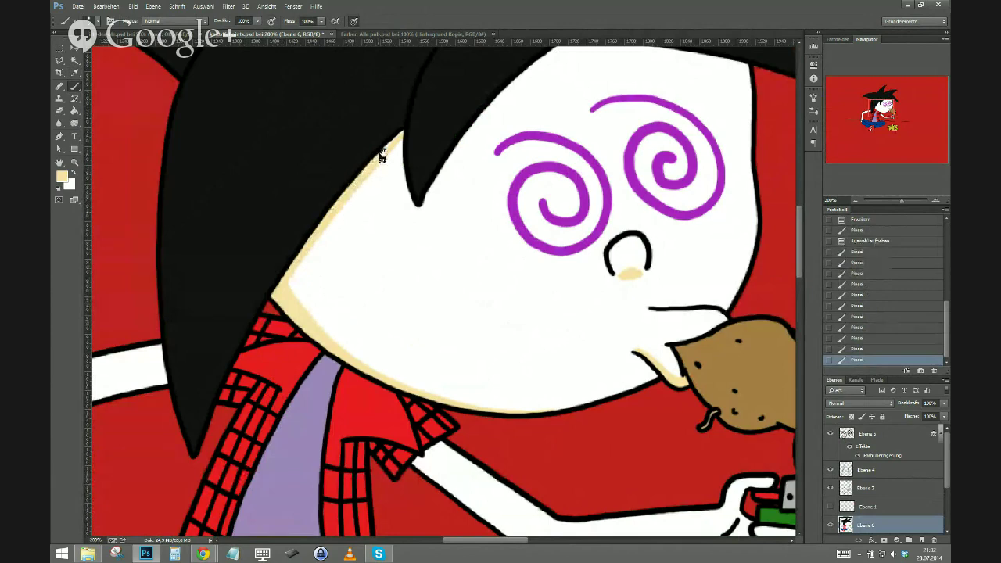
click(395, 143)
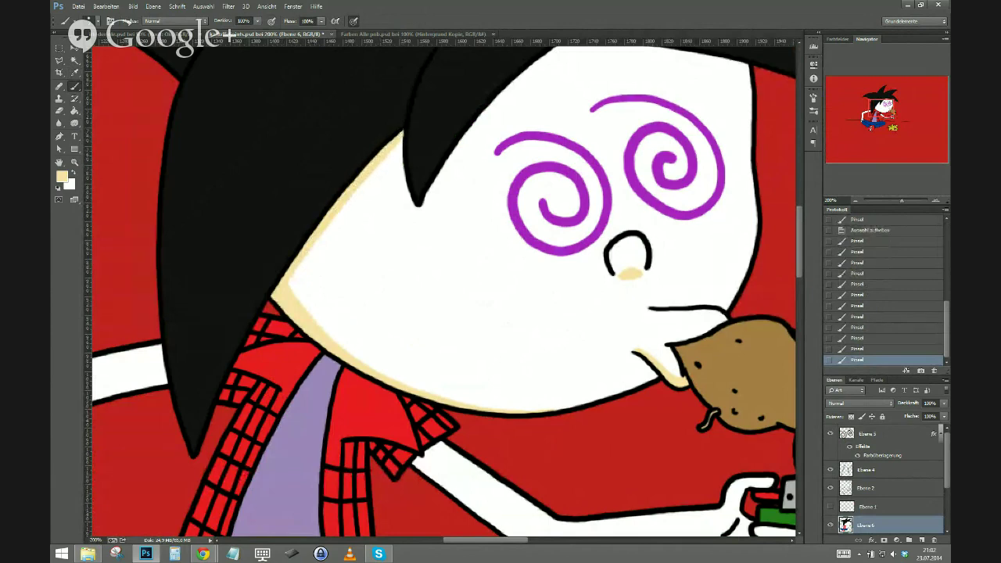
drag(399, 135, 401, 199)
Paint beige shading along the strand's inner edge and under the hairline across the forehead.
drag(360, 250, 234, 419)
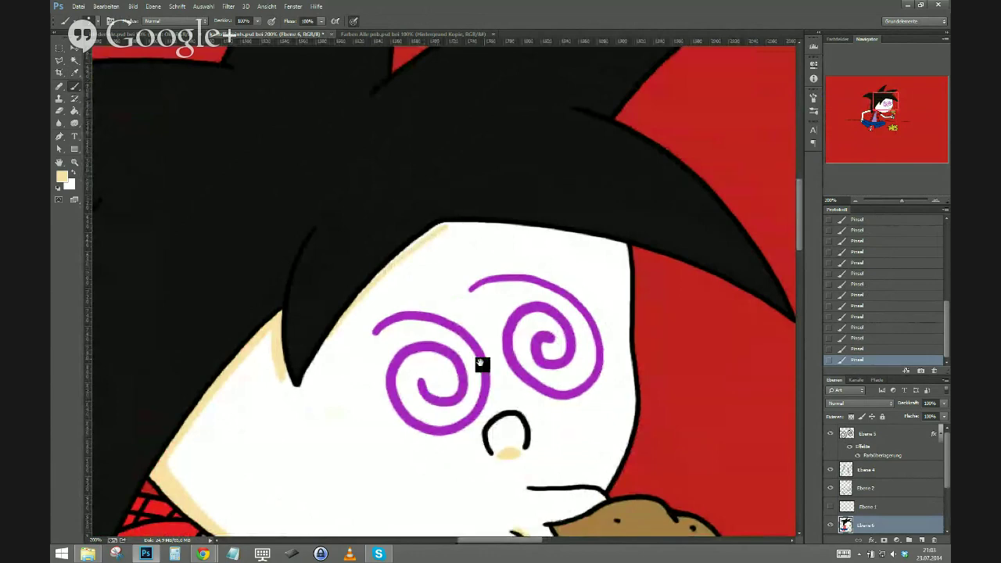
drag(422, 374, 311, 423)
drag(384, 366, 311, 386)
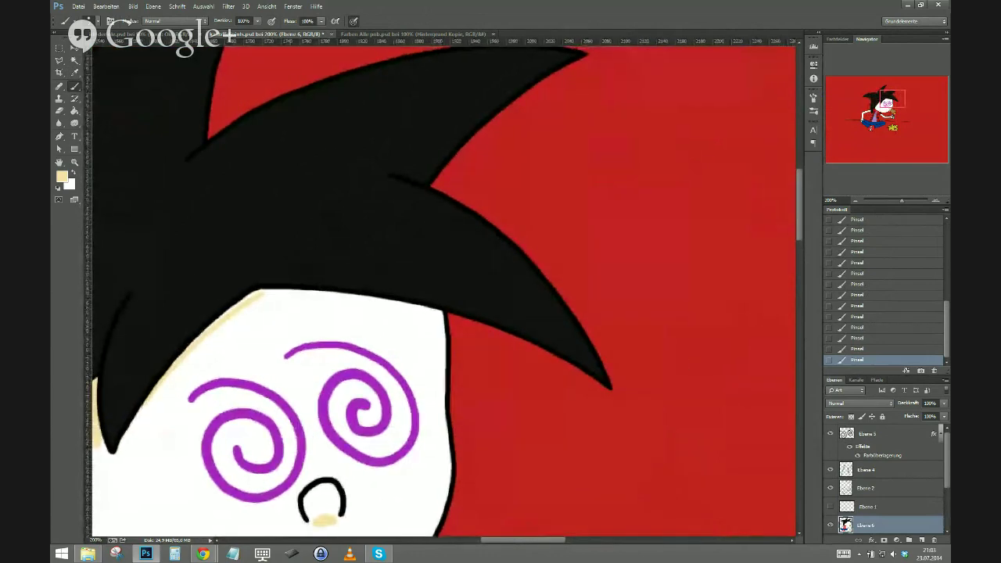
mouse_move(440, 319)
mouse_down()
mouse_move(298, 292)
mouse_move(263, 298)
mouse_move(357, 297)
mouse_move(435, 318)
mouse_up()
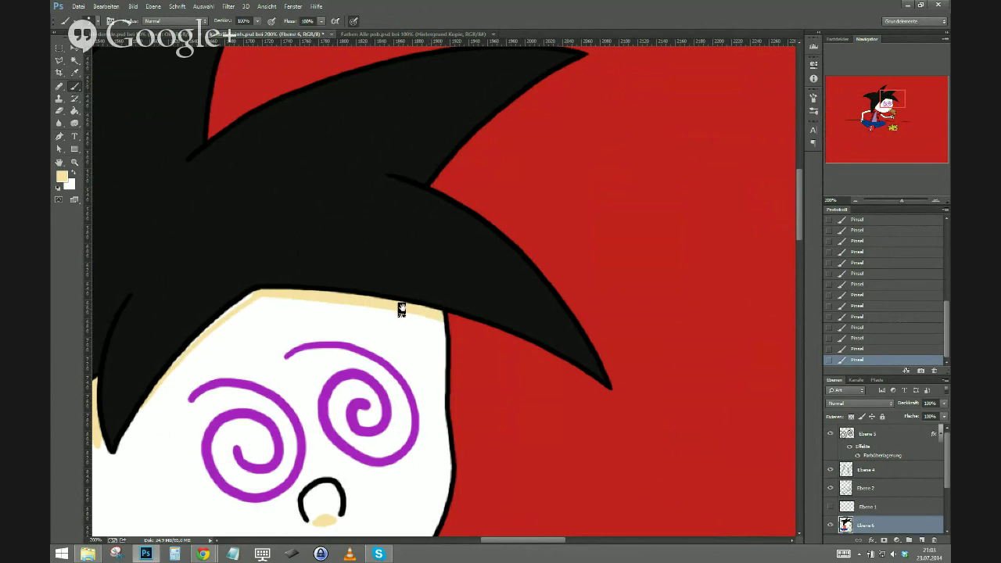
Paint beige shading along the underside of the arm holding the lighter and on its hand and fingers.
drag(328, 454, 446, 385)
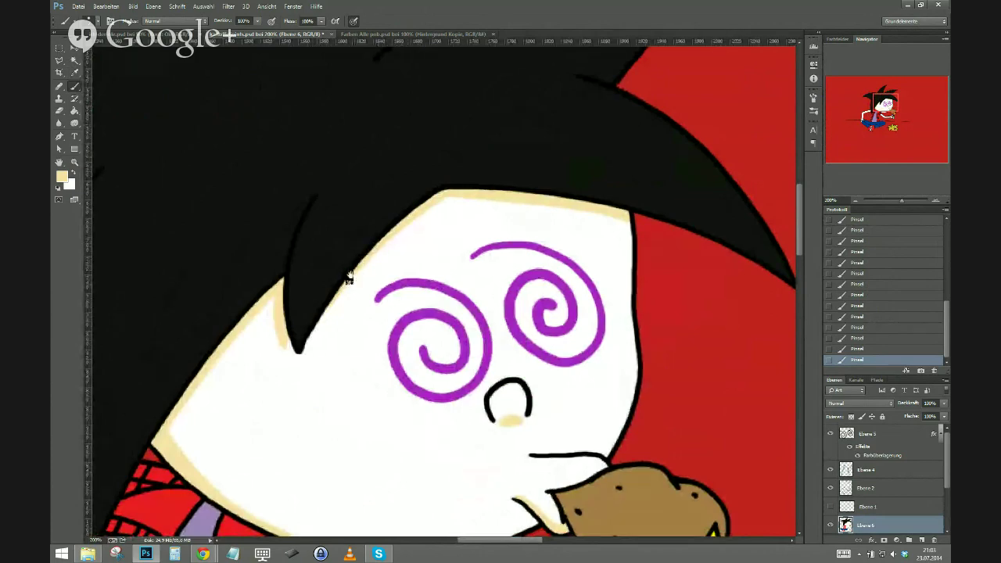
drag(286, 527, 290, 306)
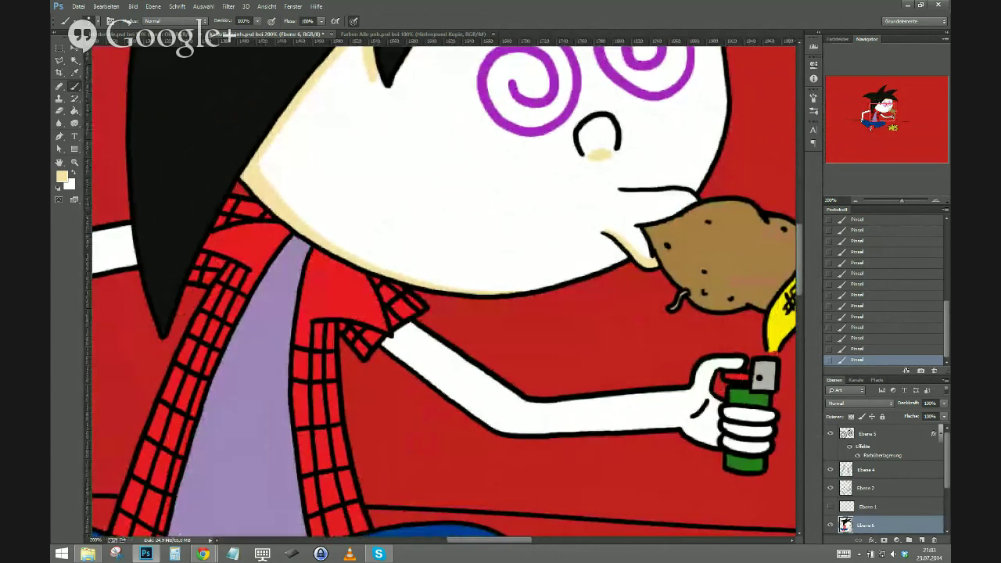
mouse_move(382, 342)
mouse_down()
mouse_move(516, 434)
mouse_move(666, 426)
mouse_move(715, 444)
mouse_up()
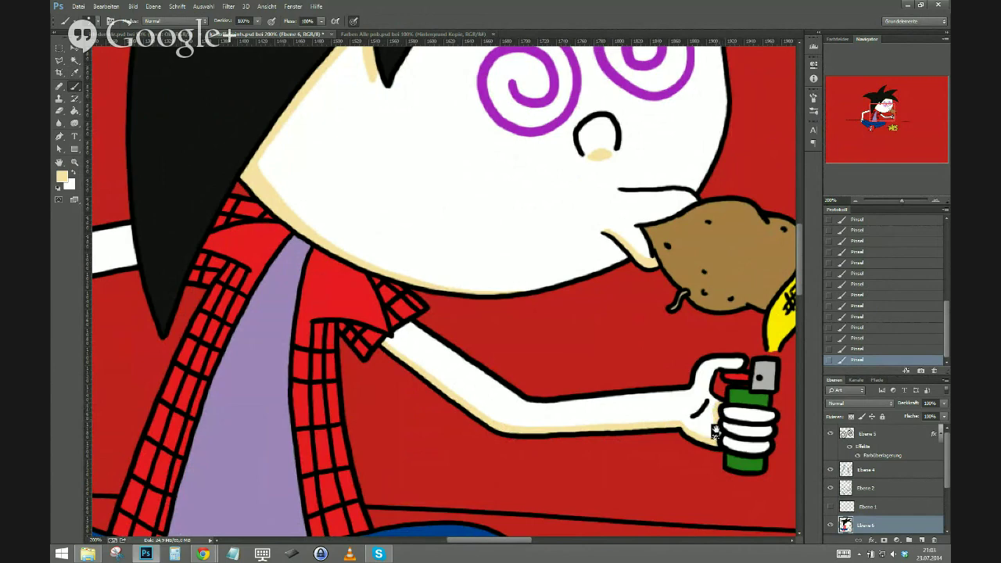
drag(641, 466, 358, 409)
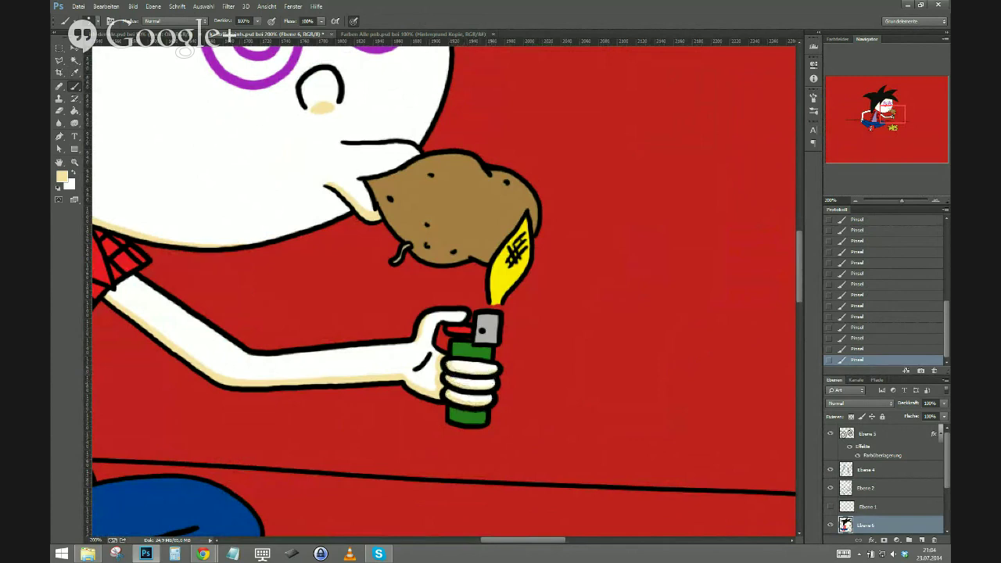
drag(230, 480, 284, 458)
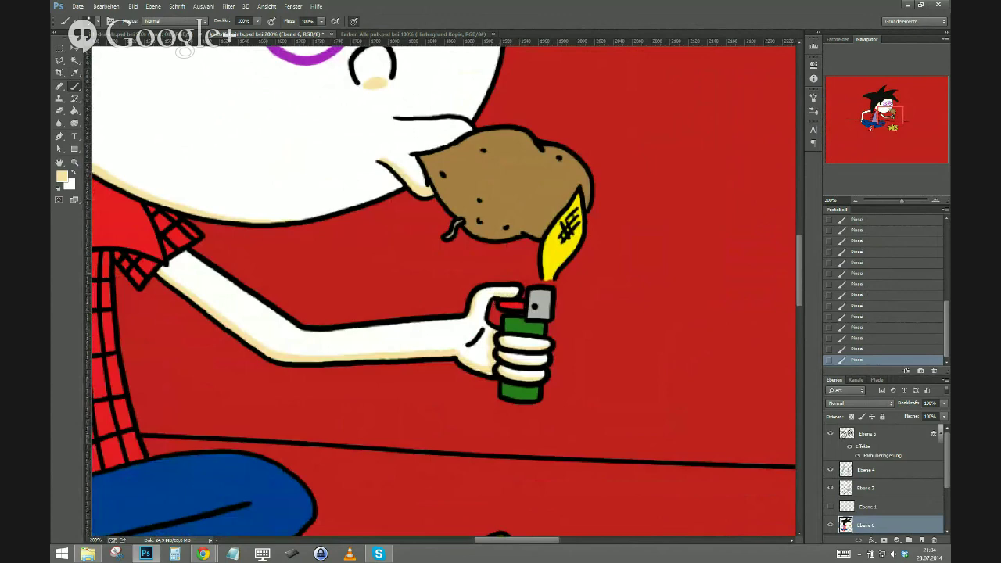
Paint beige shading under the upper arm, along the outer forearm and on the hand and fingers resting on the knee.
drag(264, 429, 546, 405)
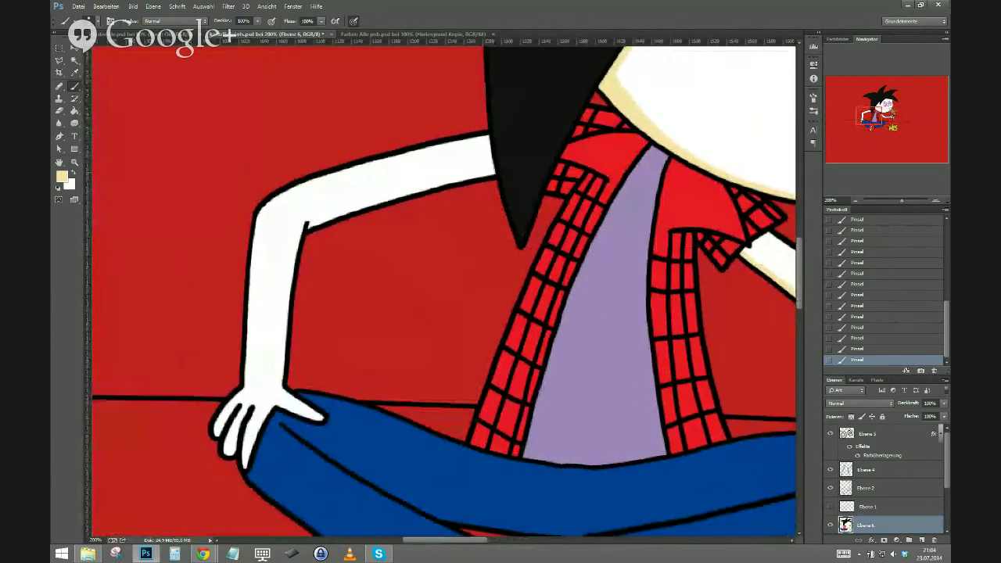
mouse_move(491, 171)
mouse_down()
mouse_move(309, 229)
mouse_move(487, 175)
mouse_up()
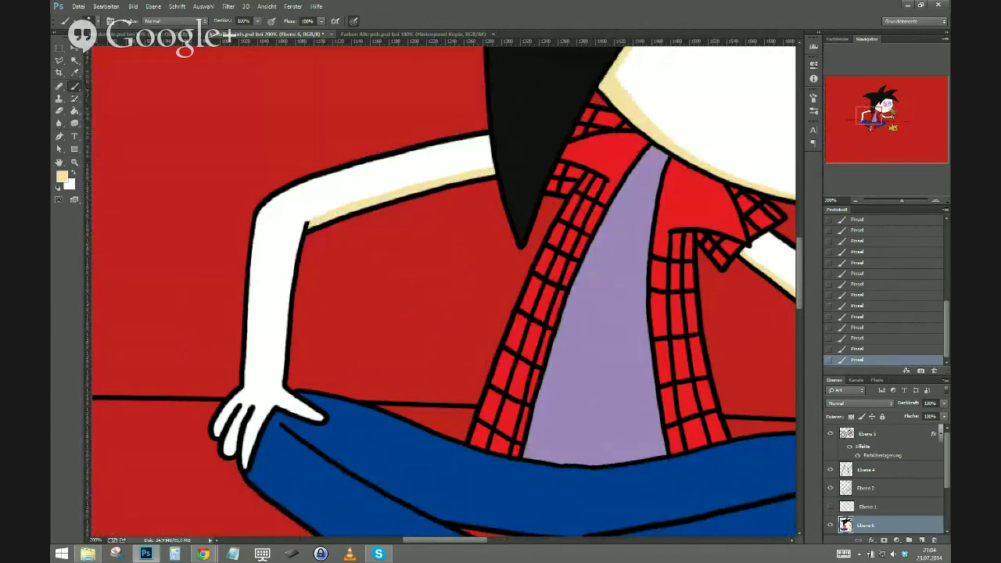
drag(268, 447, 331, 379)
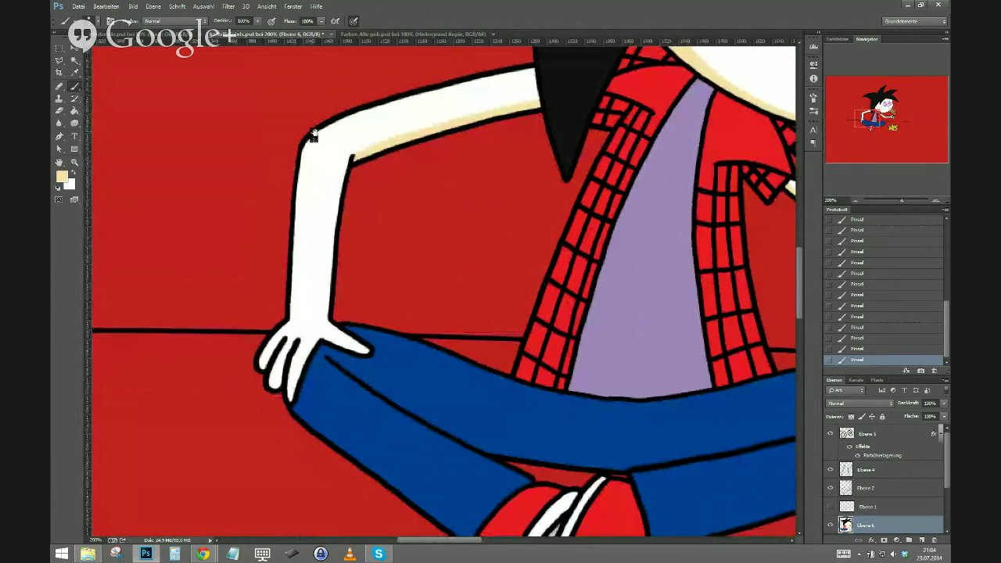
mouse_move(313, 134)
mouse_down()
mouse_move(293, 311)
mouse_move(262, 372)
mouse_move(289, 317)
mouse_move(306, 146)
mouse_up()
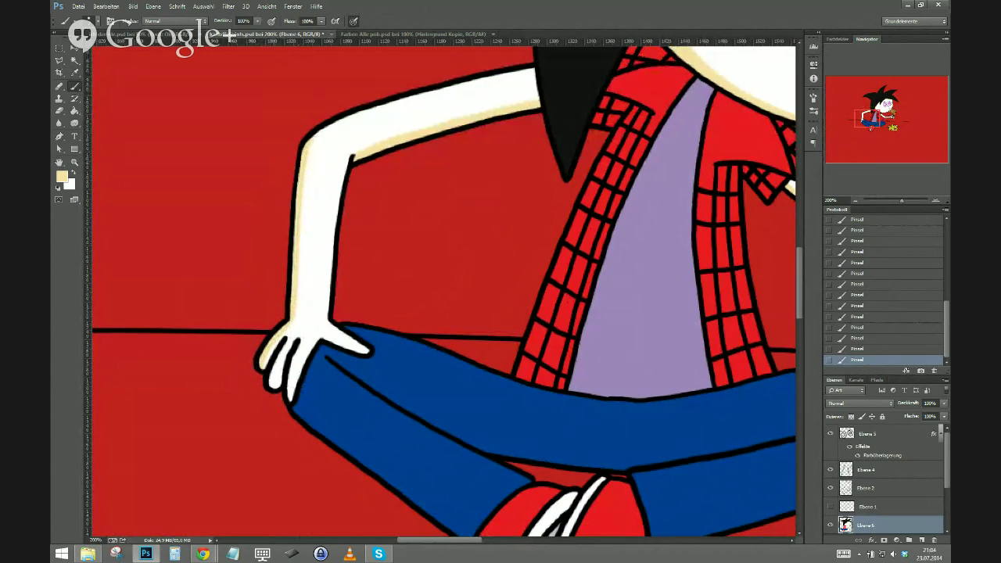
key(space)
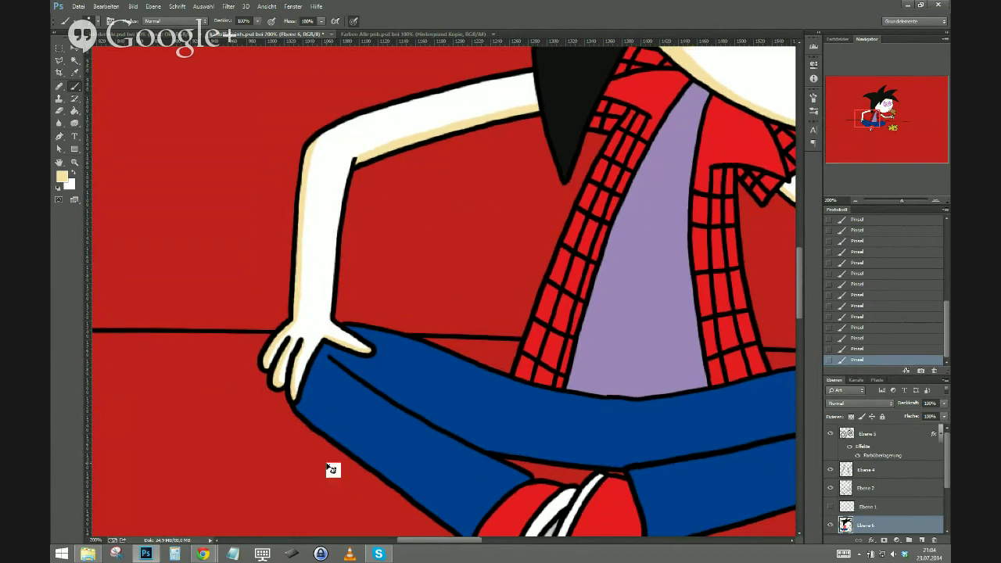
Sample the dark purple of the shirt swatch in the Farben Alle palette document and return to the character drawing.
key(ctrl+minus)
key(ctrl+minus)
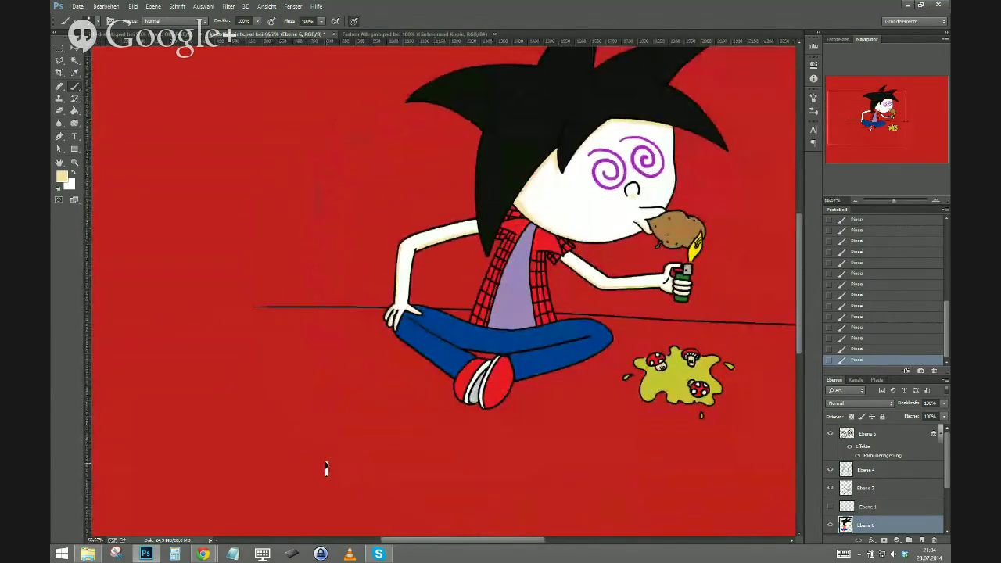
drag(560, 427, 429, 383)
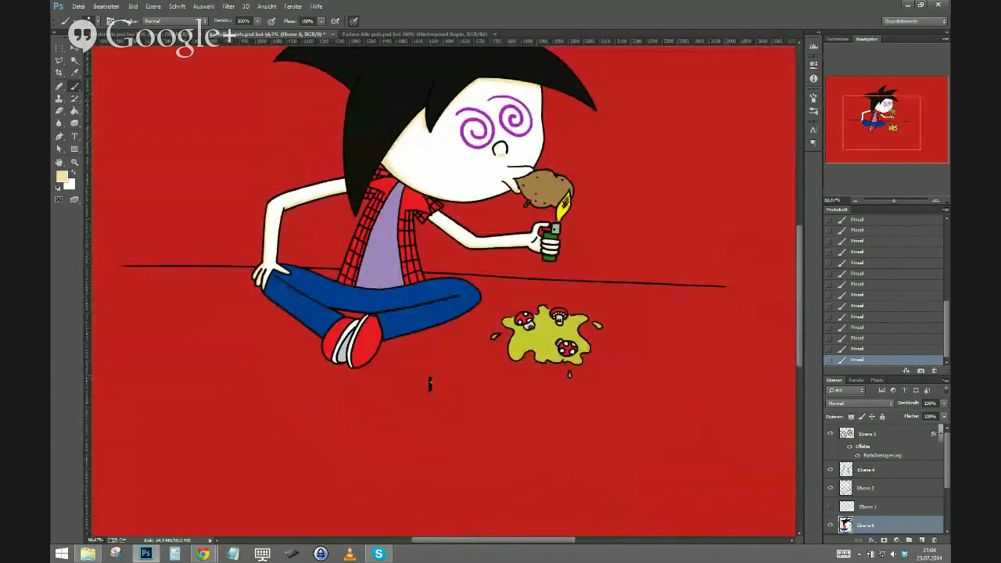
key(ctrl+minus)
key(ctrl+minus)
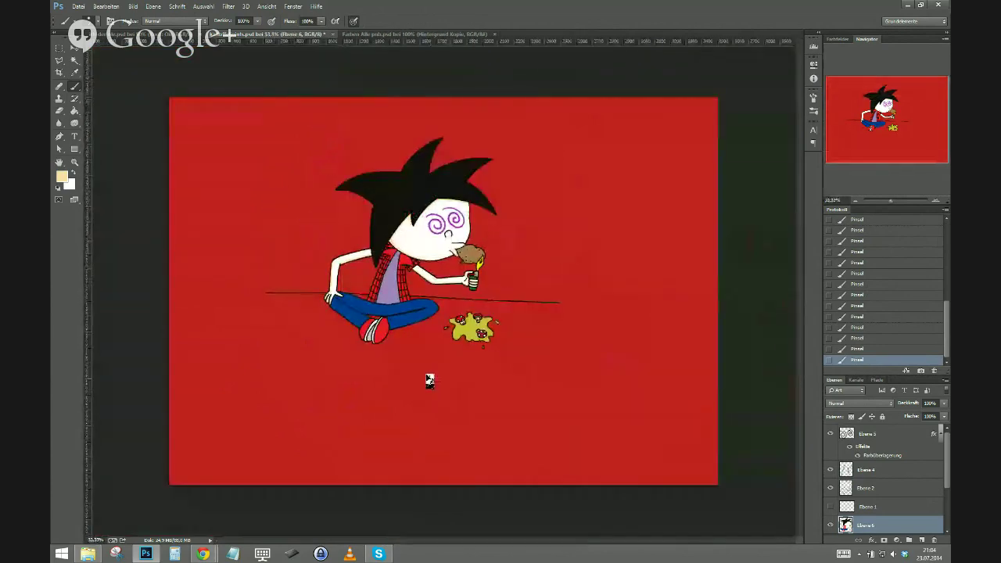
scroll(947, 448, down, 3)
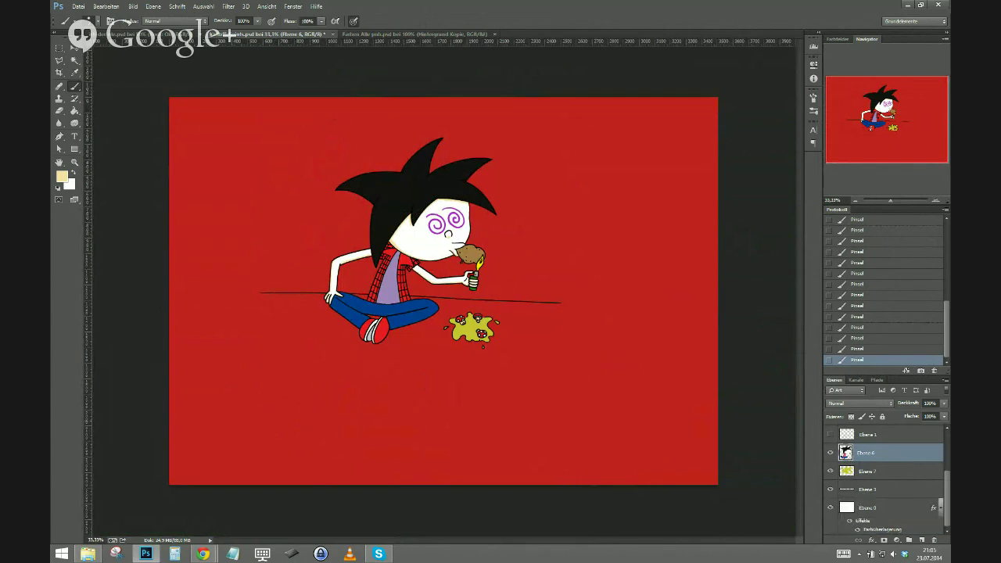
click(369, 35)
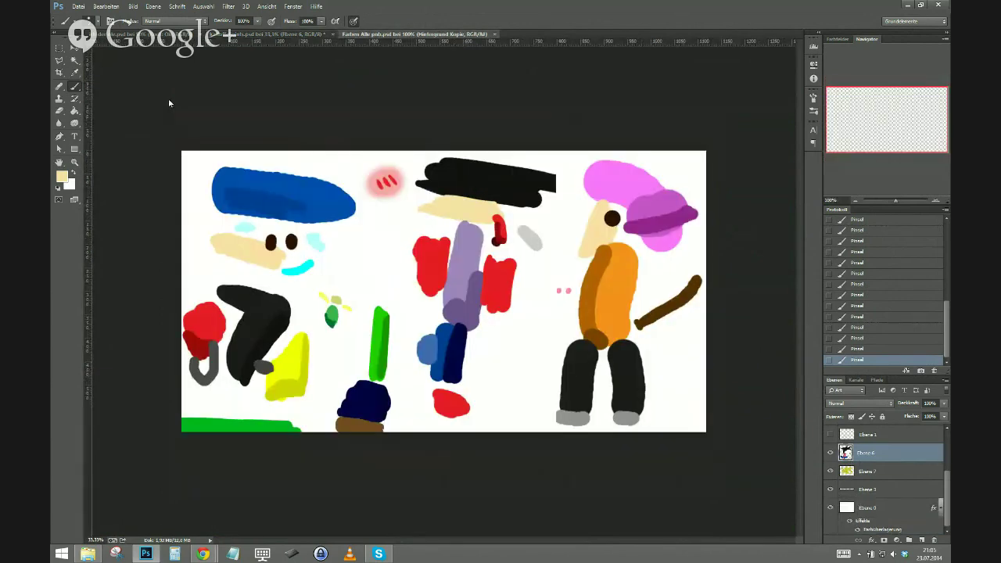
click(75, 72)
click(473, 294)
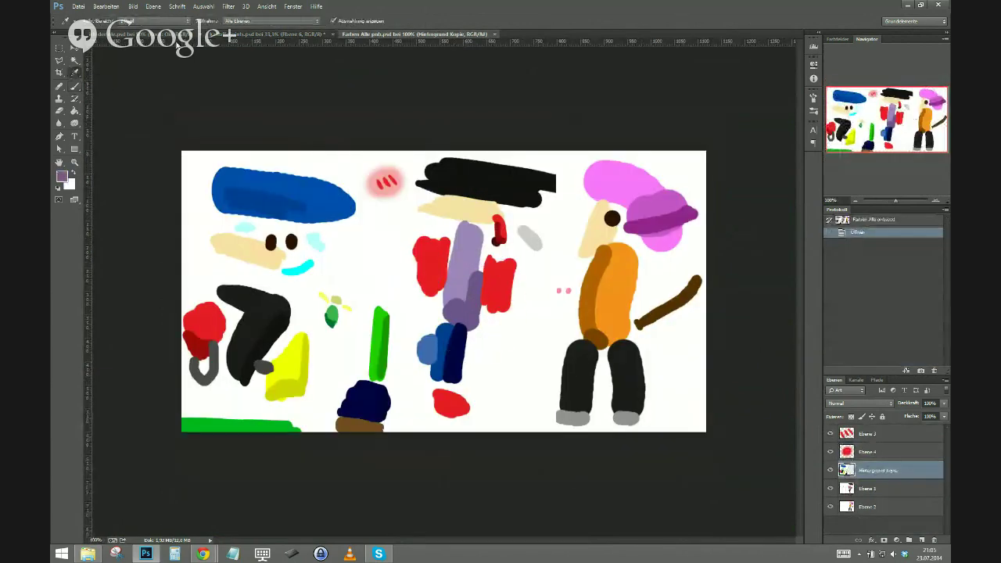
click(168, 35)
click(244, 35)
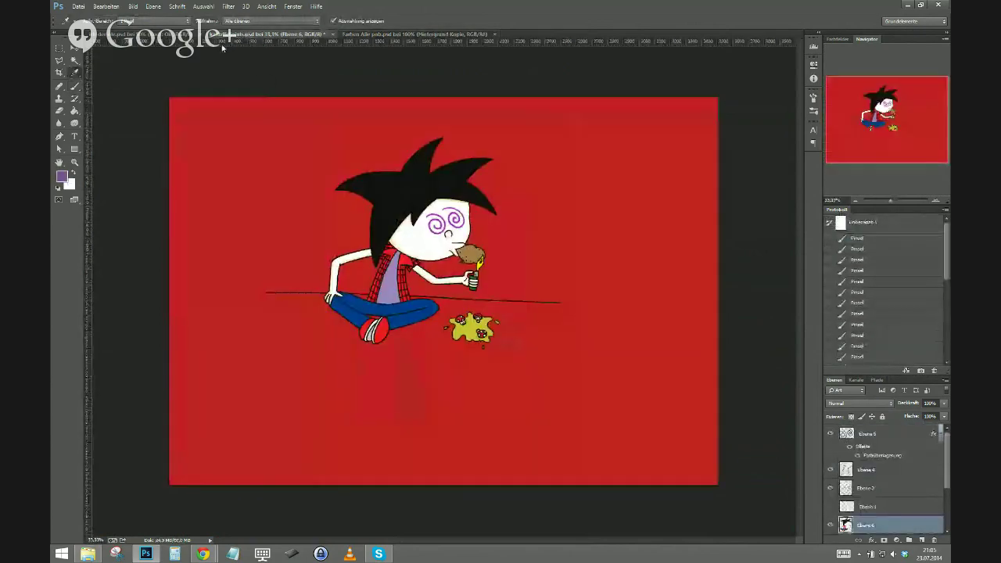
Paint dark purple shading down the right edge of the purple shirt beside the plaid overshirt and at its neckline.
key(ctrl+1)
key(ctrl+plus)
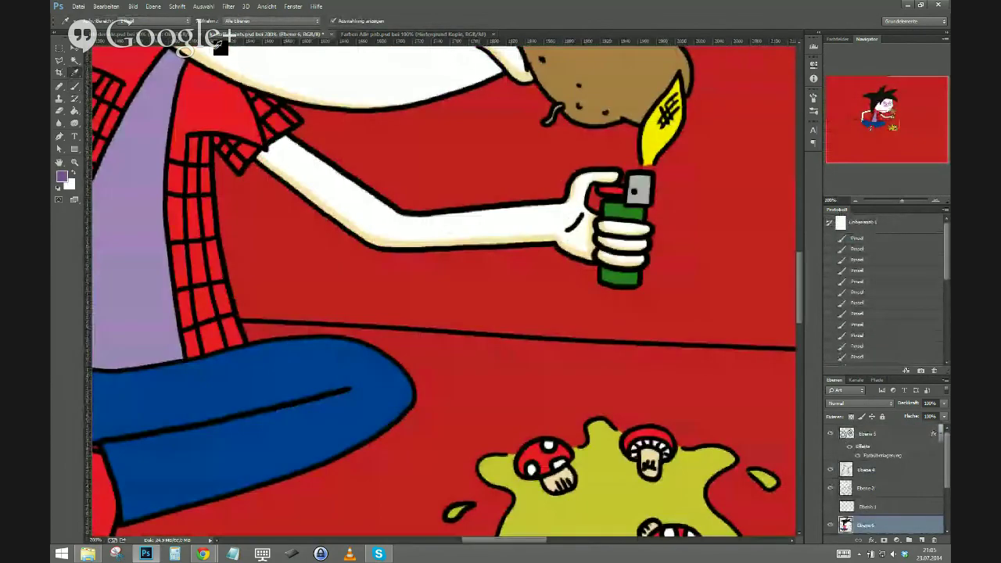
drag(150, 222, 389, 285)
click(74, 86)
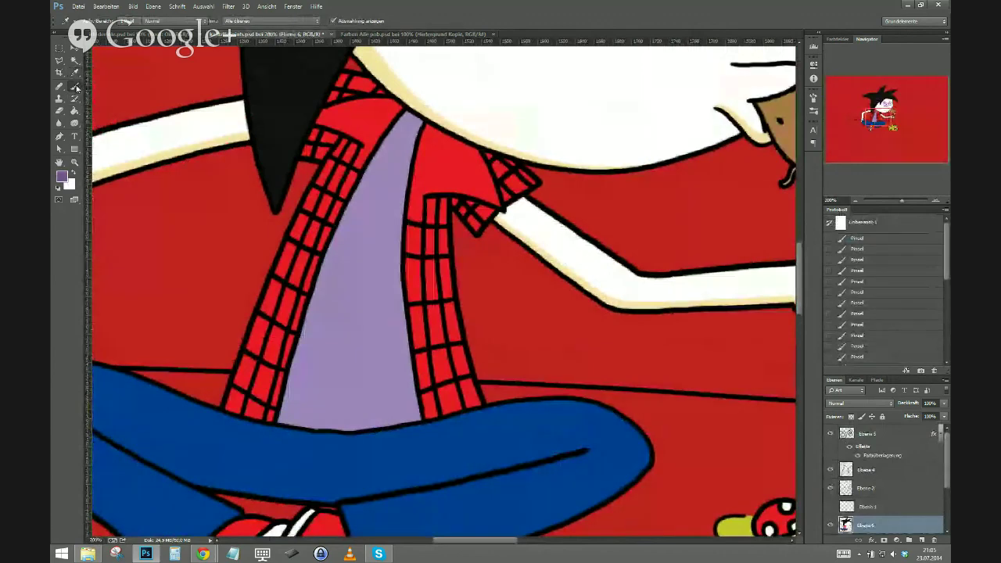
drag(417, 114, 395, 261)
drag(397, 308, 415, 413)
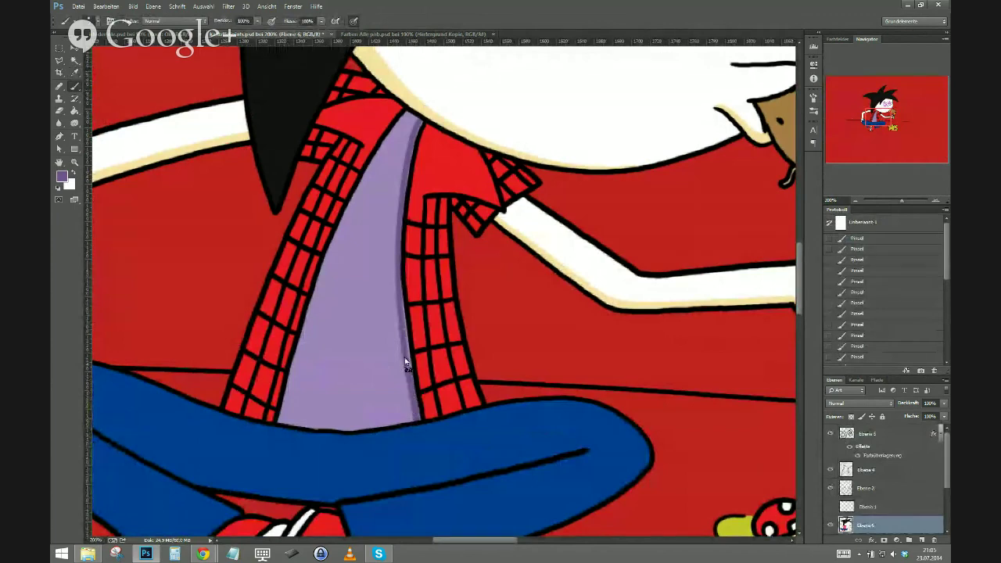
drag(405, 361, 397, 297)
mouse_move(405, 173)
mouse_down()
mouse_move(422, 121)
mouse_move(402, 115)
mouse_up()
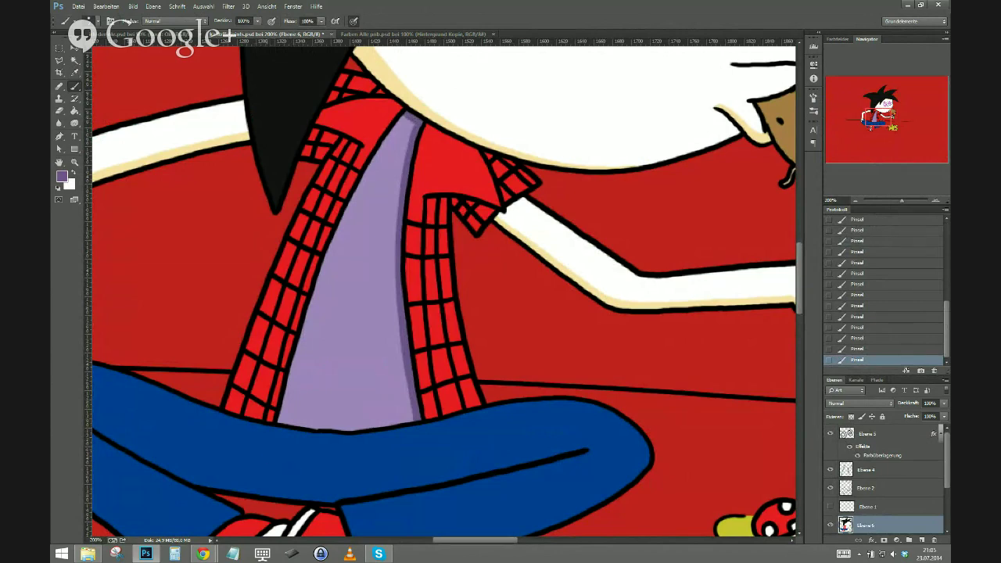
Sample the navy trouser swatch from the Farben Alle palette and shade the underside of the lower leg below the resting hand.
click(371, 35)
click(75, 72)
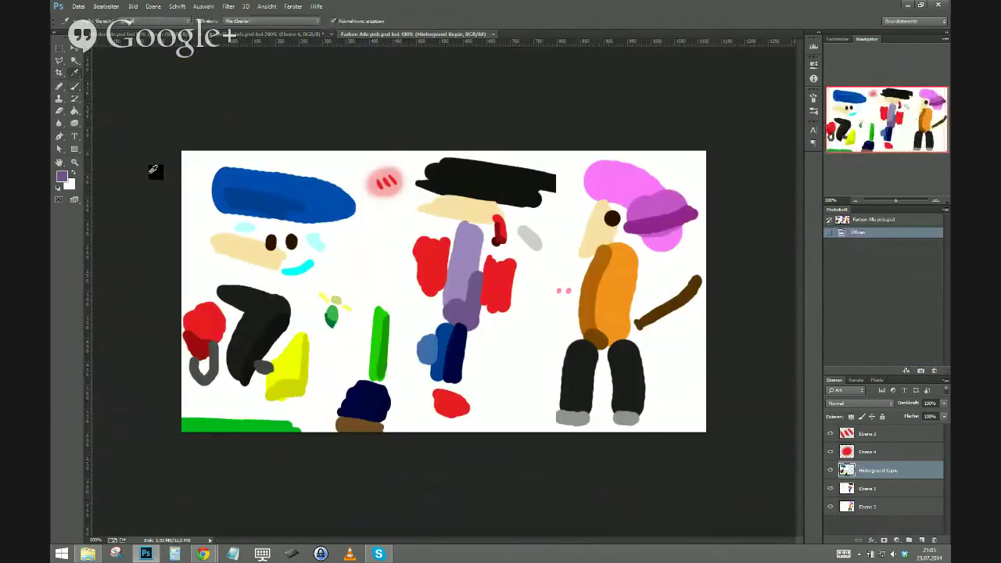
click(456, 358)
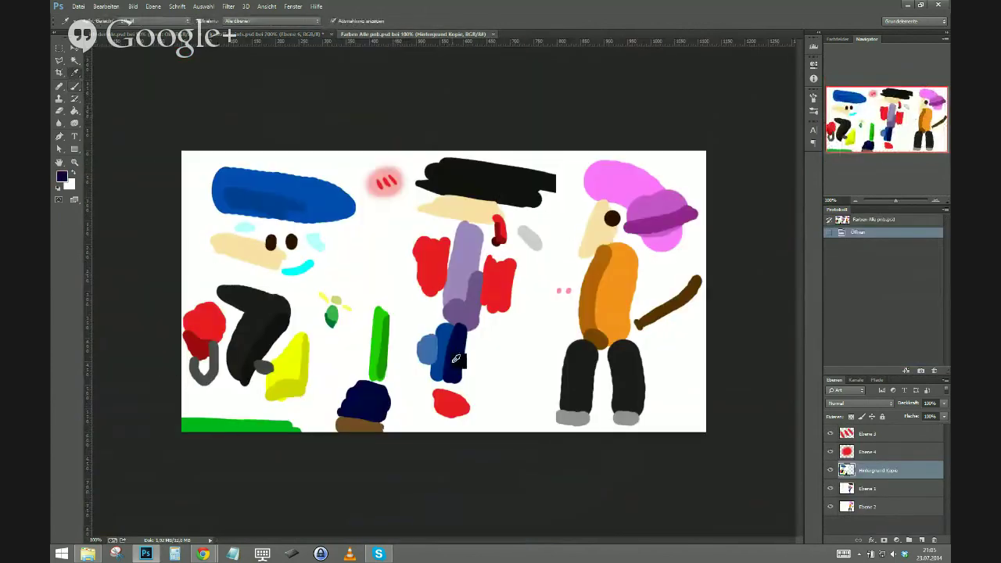
click(269, 35)
click(75, 86)
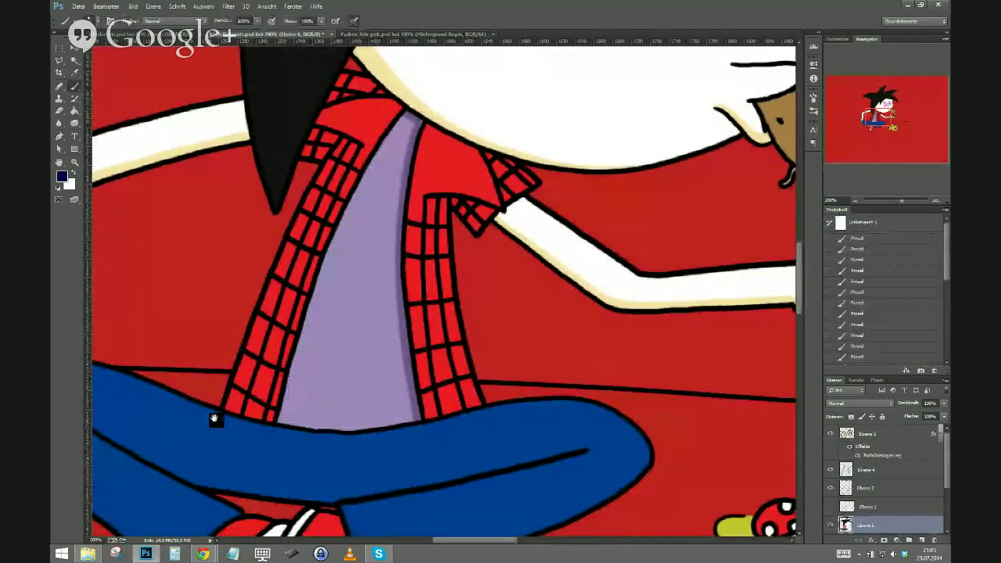
drag(250, 490, 423, 325)
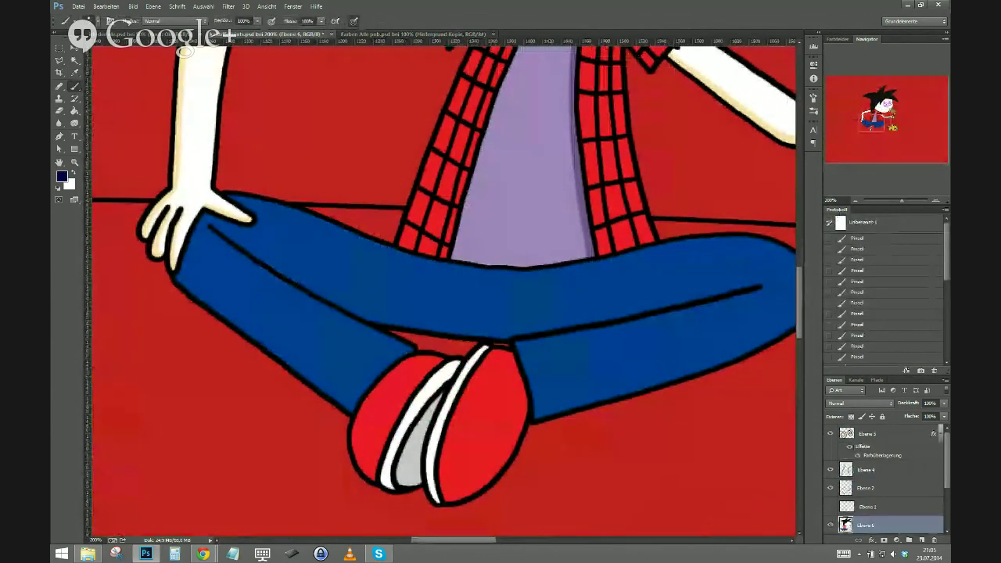
drag(175, 274, 286, 362)
drag(356, 411, 285, 365)
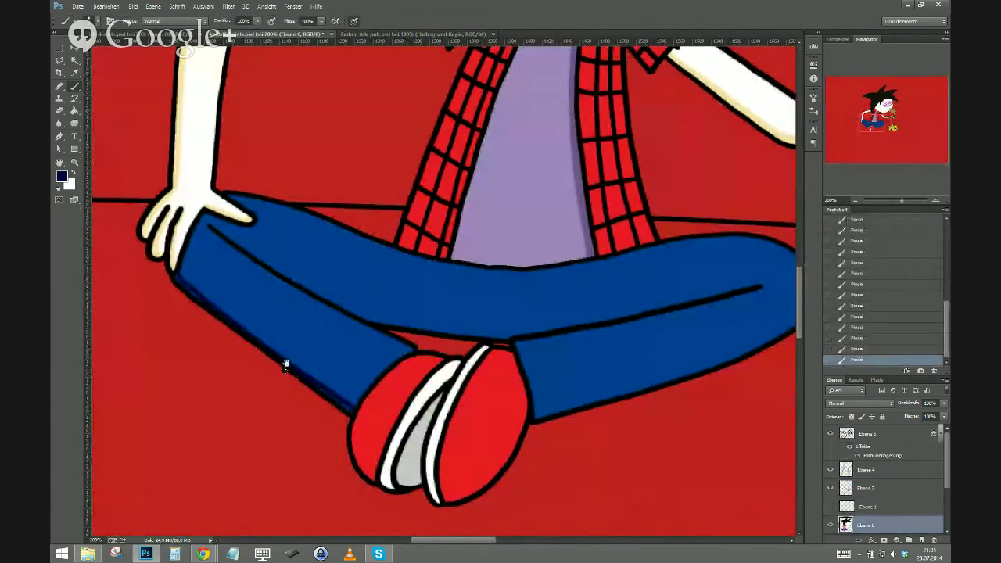
drag(176, 274, 353, 405)
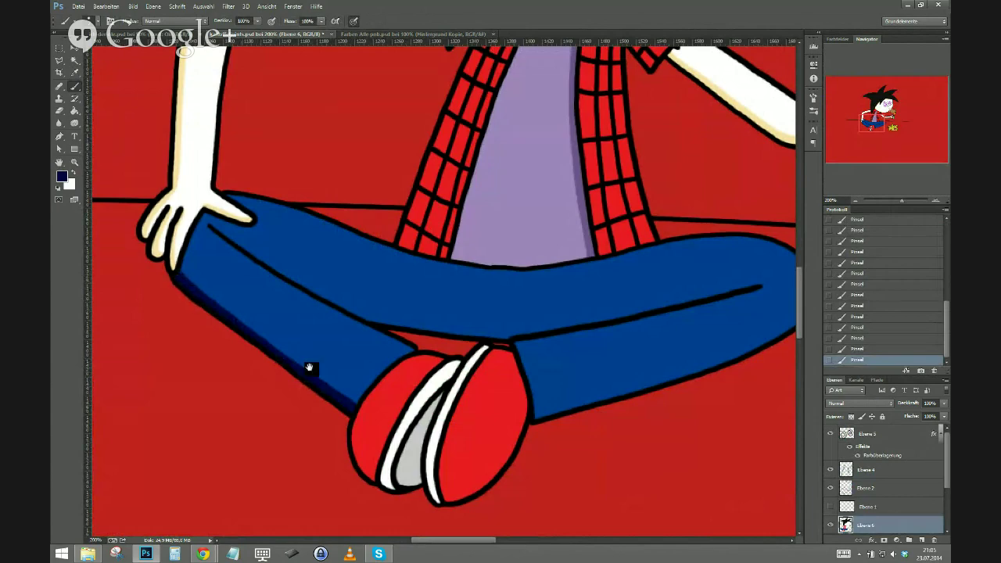
Paint navy shading along the thigh's underside above the shoes and along the lower edge of the other bent leg.
drag(309, 367, 194, 409)
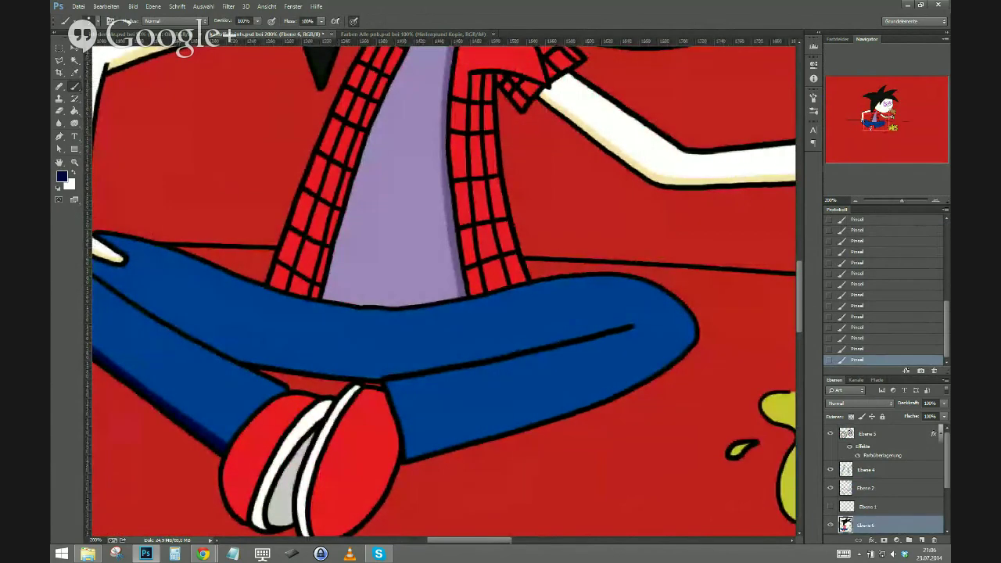
mouse_move(174, 326)
mouse_down()
mouse_move(307, 365)
mouse_move(502, 360)
mouse_up()
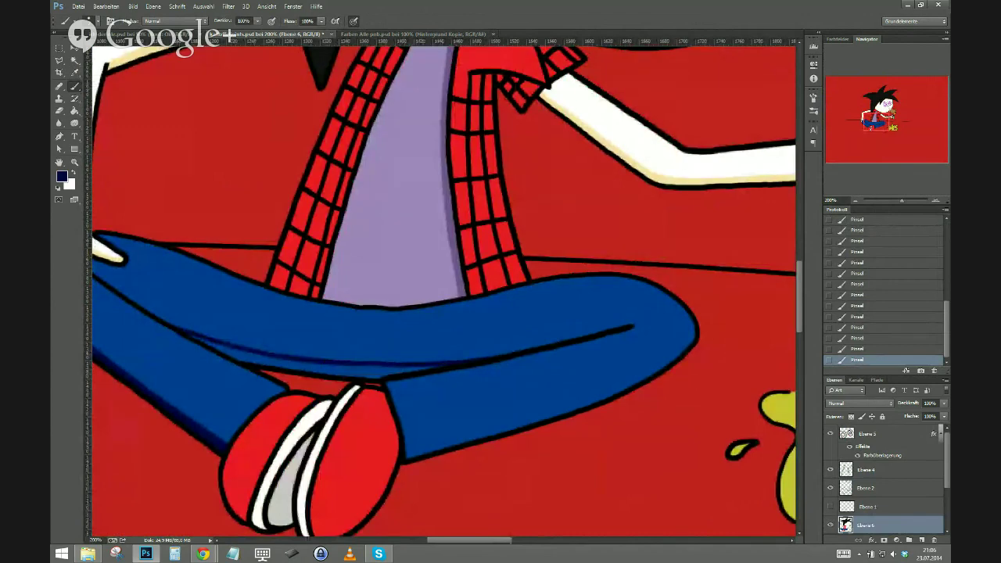
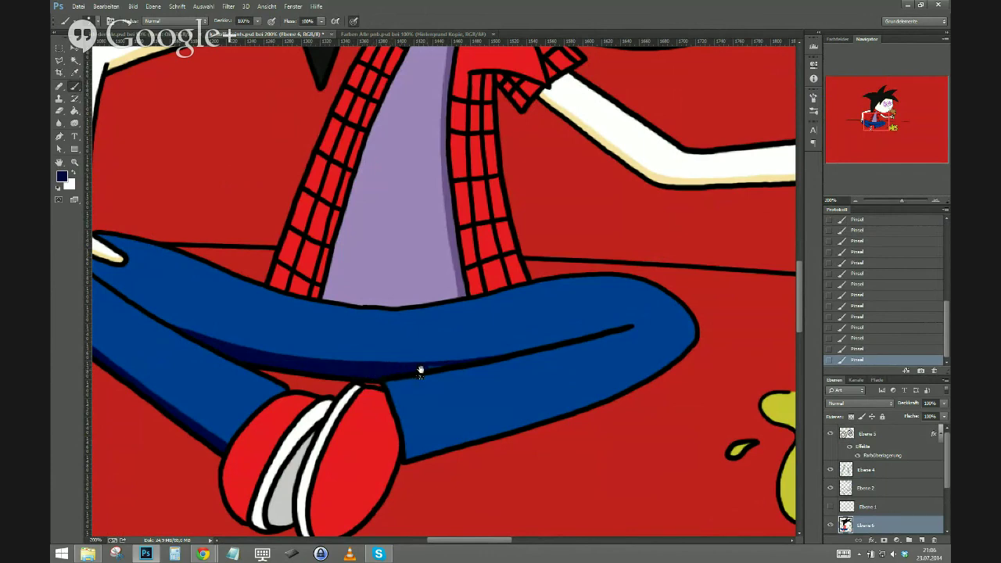
drag(393, 454, 384, 396)
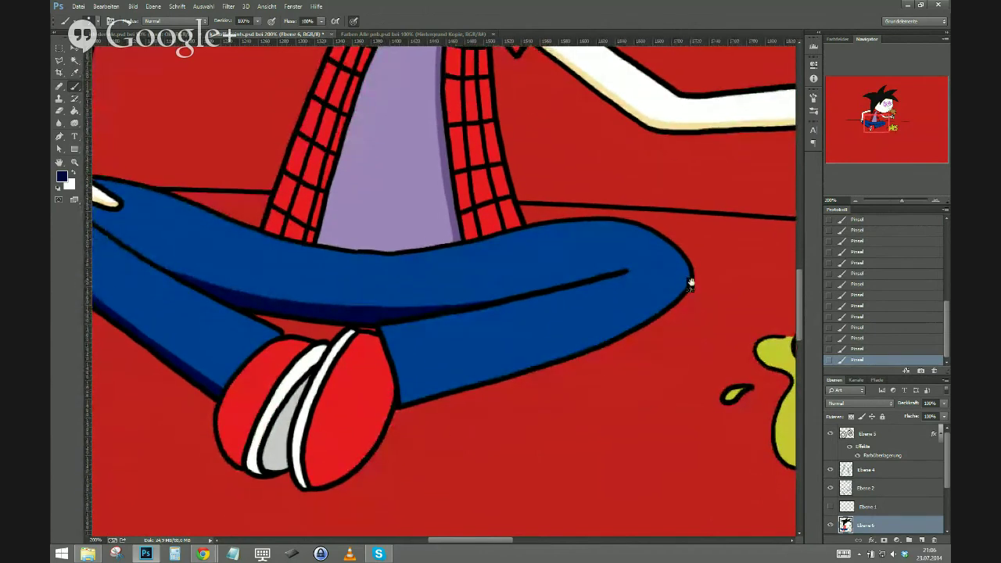
mouse_move(690, 283)
mouse_down()
mouse_move(556, 355)
mouse_move(407, 397)
mouse_up()
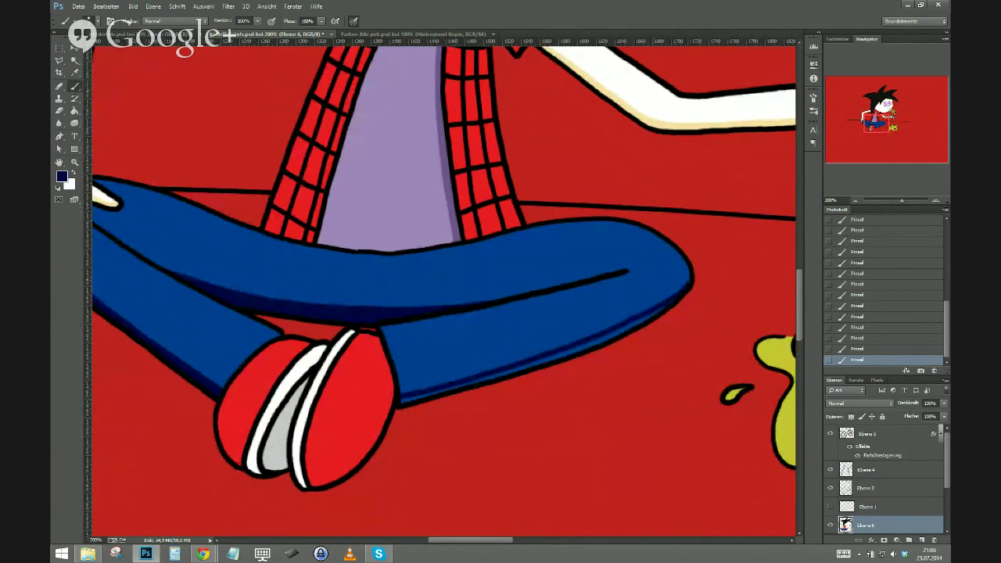
mouse_move(691, 279)
mouse_down()
mouse_move(554, 352)
mouse_move(405, 395)
mouse_up()
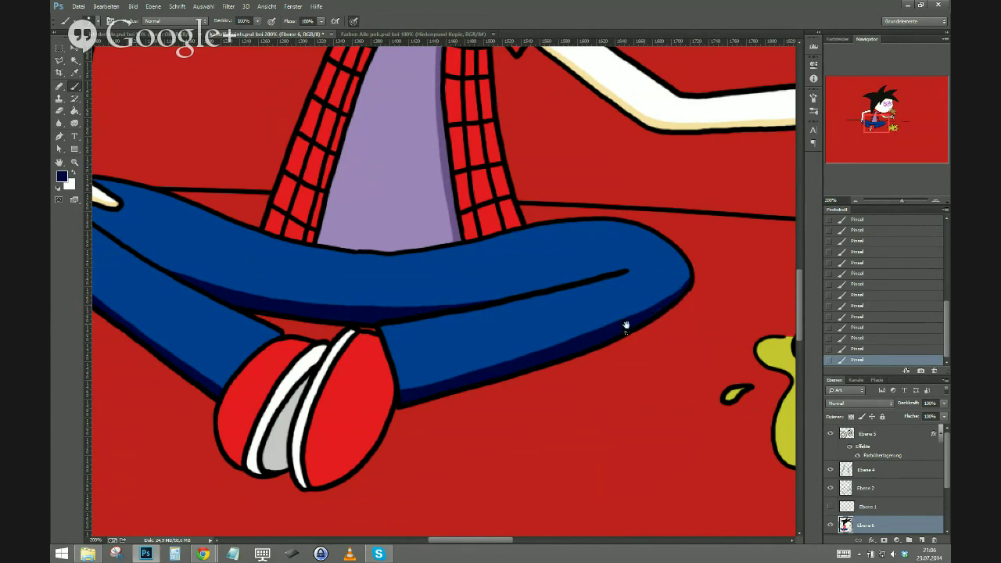
Set the foreground colour to dark brown 2f170c and paint a scorch mark on the brown object beside the lighter flame.
key(ctrl+minus)
key(ctrl+minus)
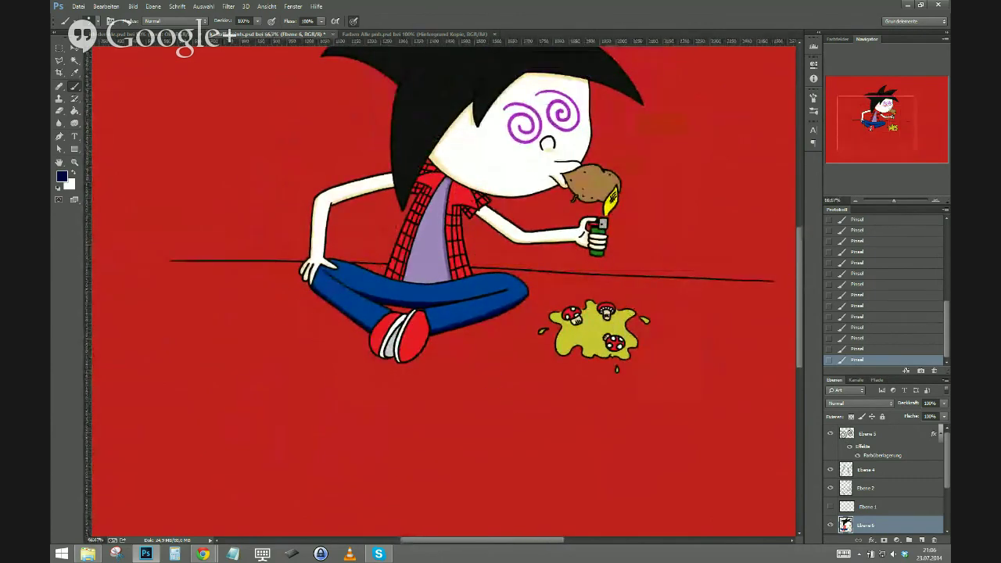
key(ctrl+plus)
key(ctrl+plus)
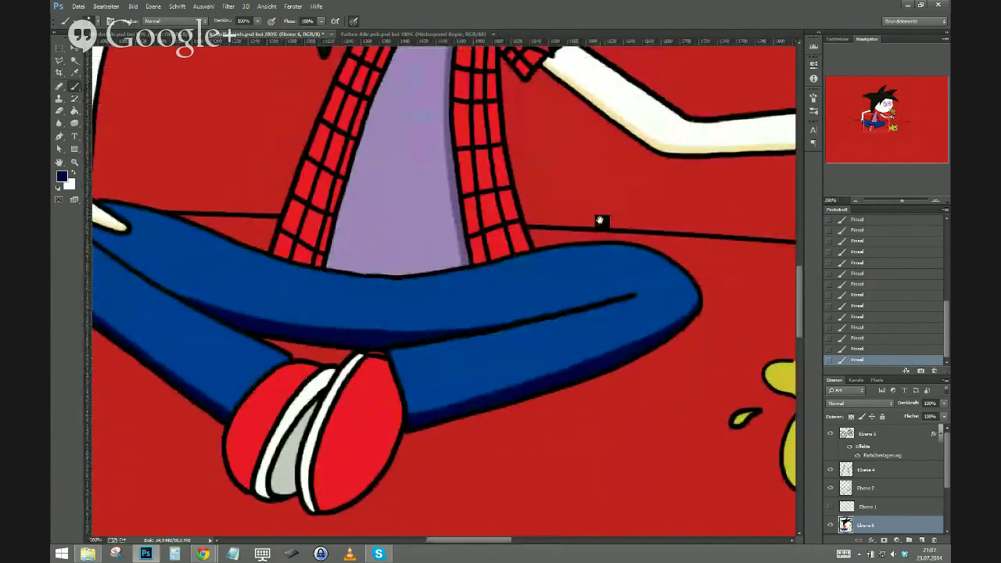
drag(599, 219, 229, 438)
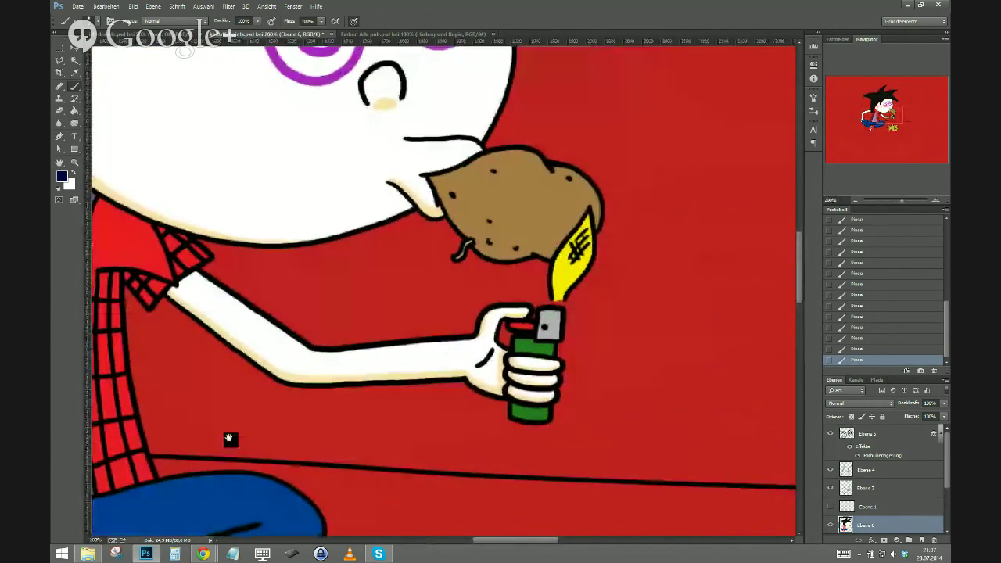
click(64, 178)
click(496, 341)
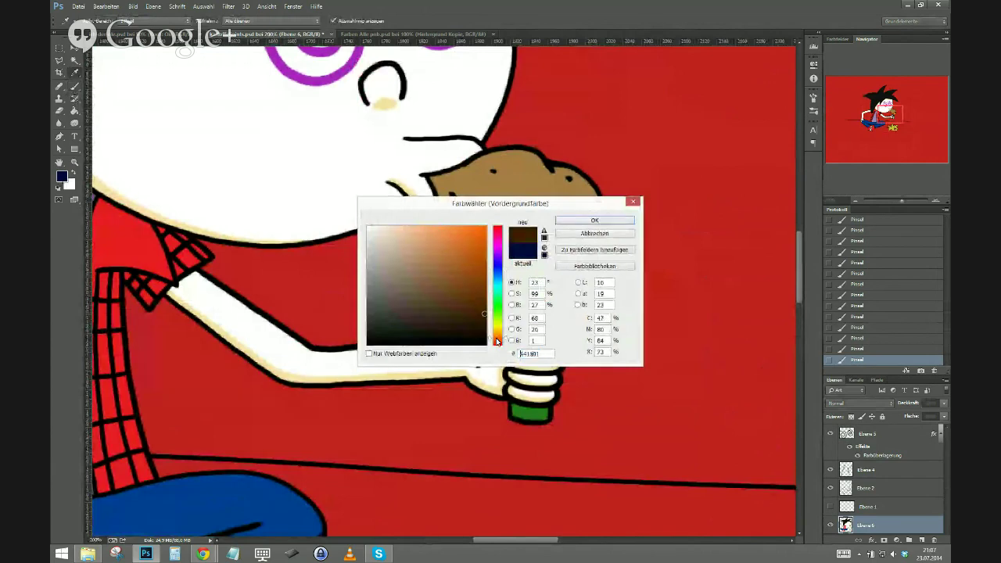
drag(495, 341, 496, 342)
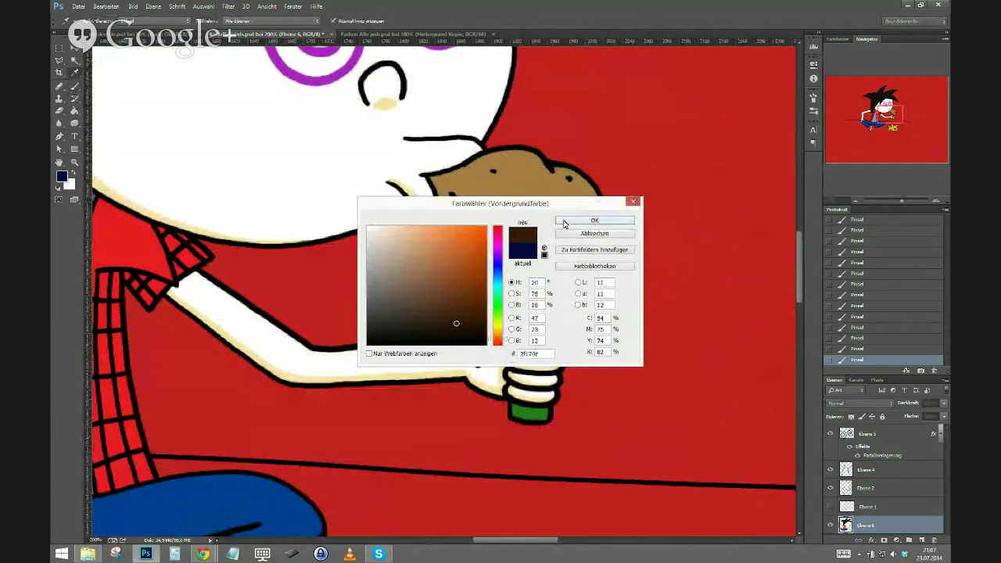
click(559, 222)
click(75, 86)
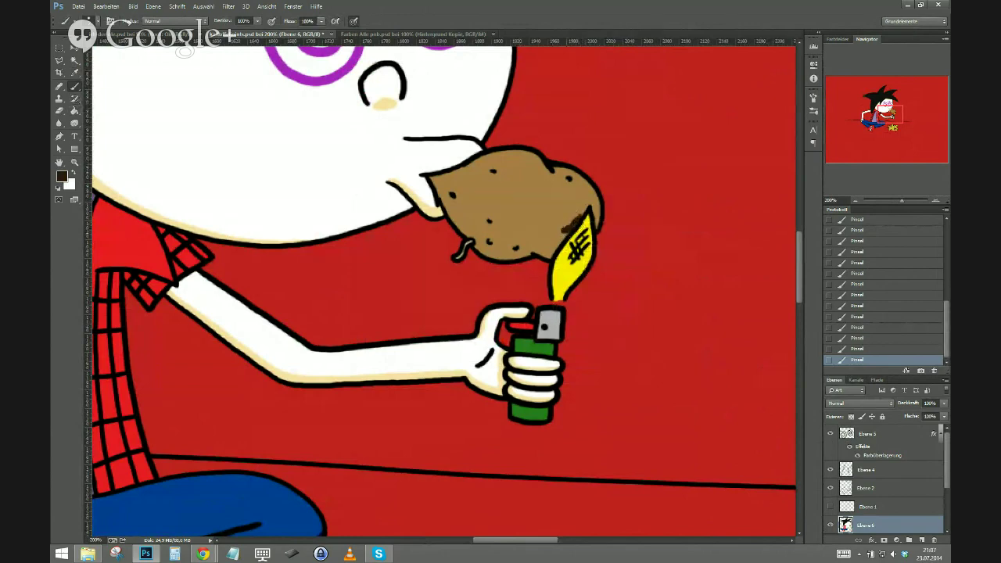
drag(557, 232, 551, 248)
Set the foreground colour to near-black and darken the scorch mark on the brown object beside the lighter flame.
click(63, 178)
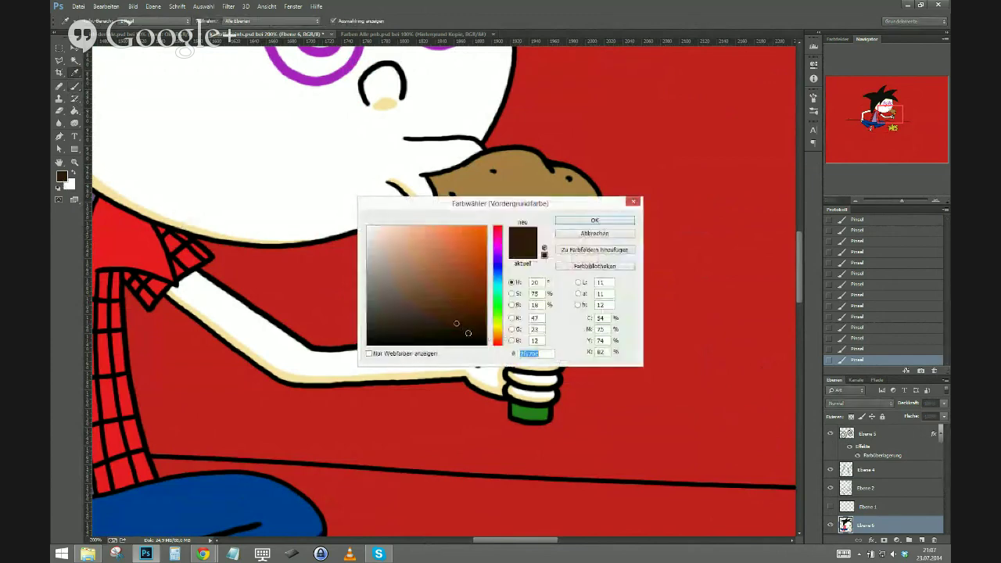
click(470, 342)
click(567, 224)
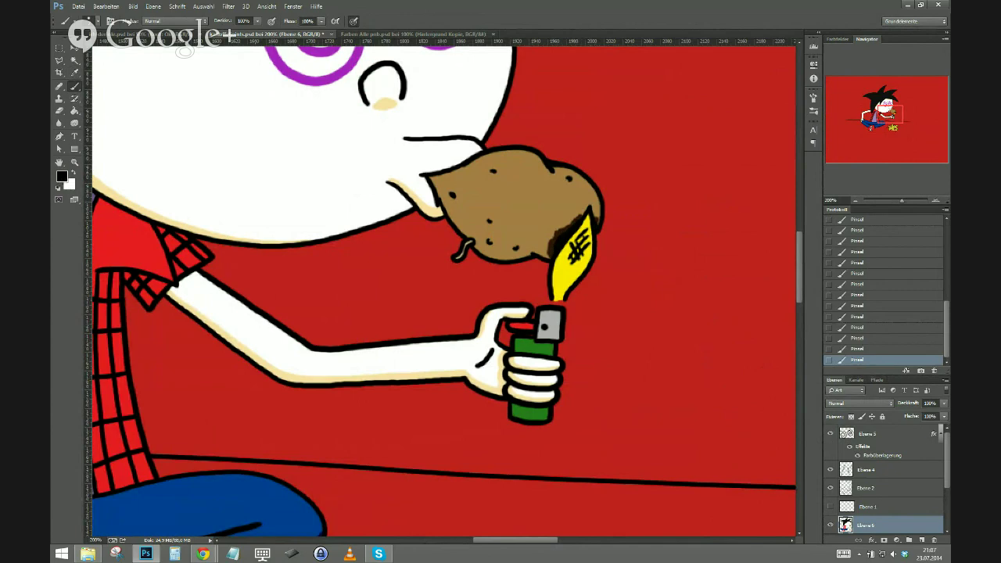
Sample the brown object's fill, set a darker brown as foreground, and shade the object's lower edge from the mouth towards the flame.
click(75, 72)
click(497, 203)
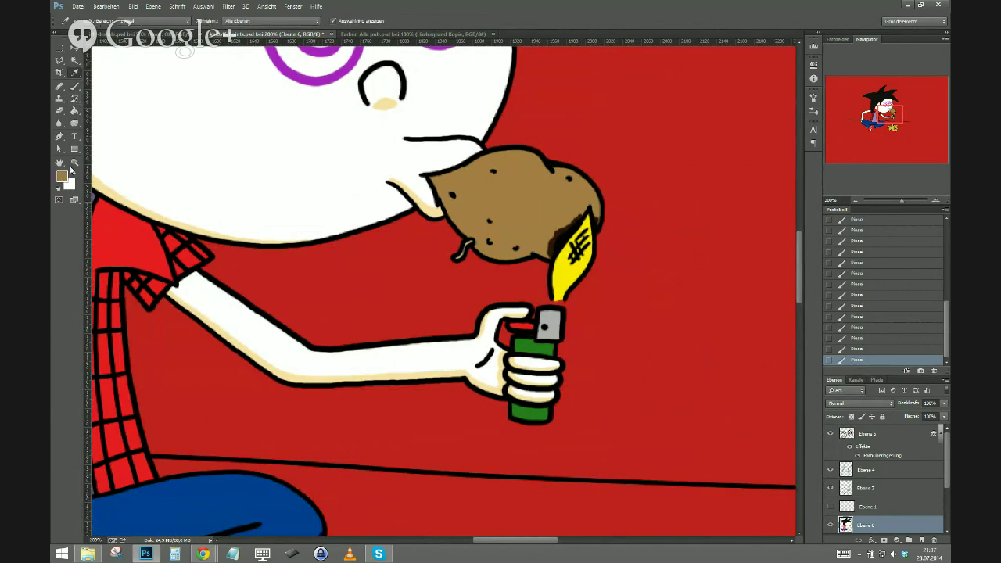
click(62, 176)
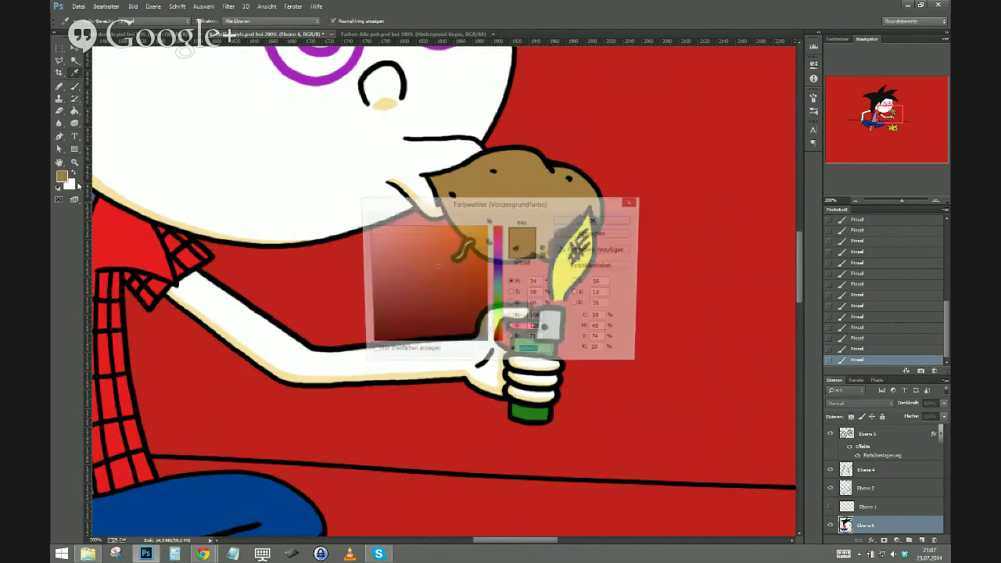
click(574, 222)
key(b)
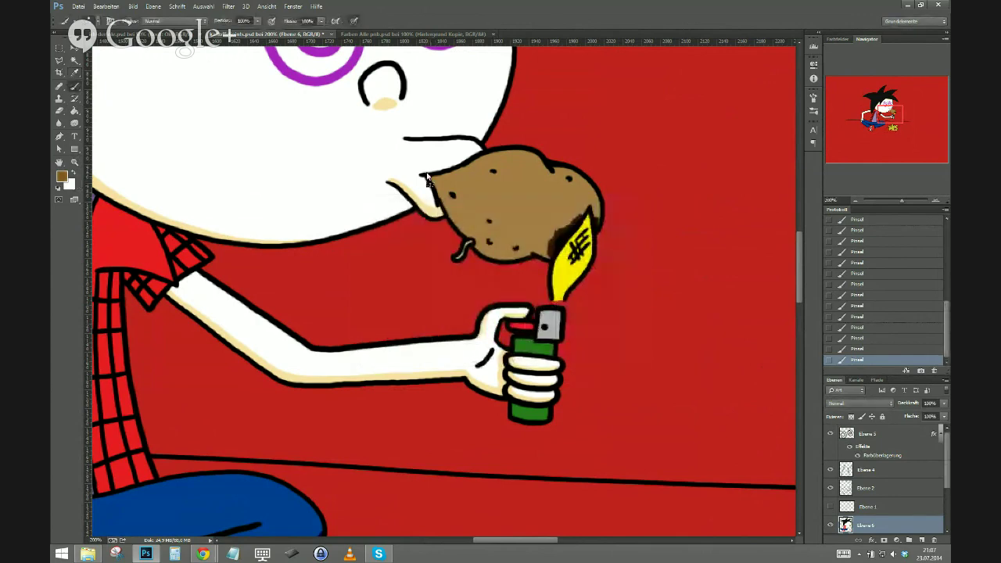
drag(427, 176, 448, 216)
drag(471, 249, 530, 258)
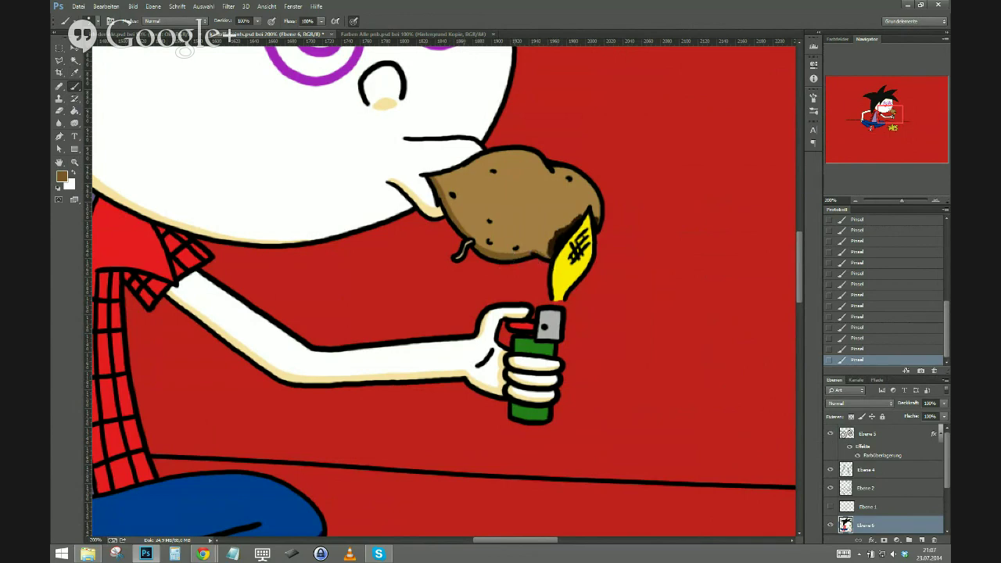
Switch to File Explorer and browse the Mustersammlung folder inside Bilder for a background photo.
scroll(468, 254, down, 3)
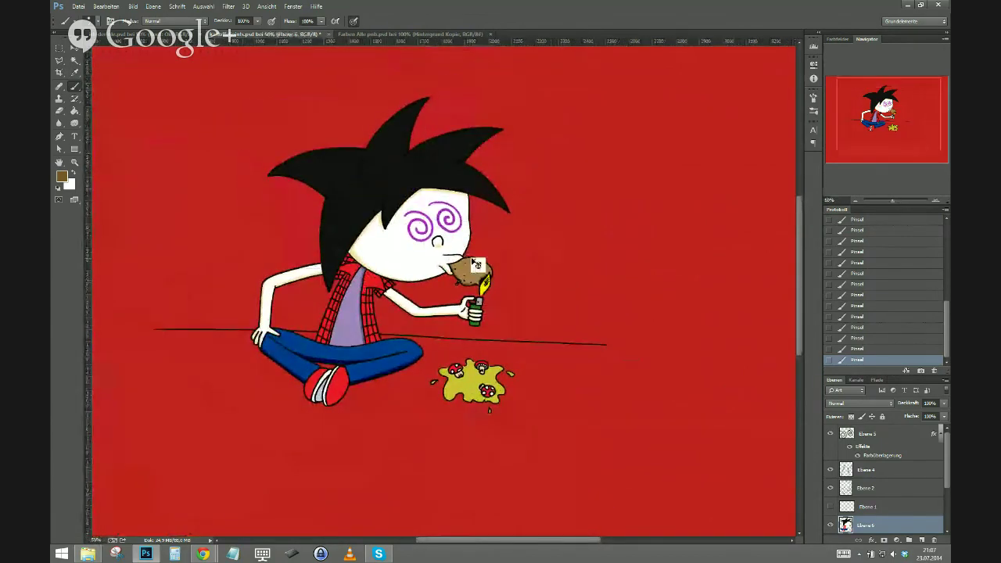
scroll(470, 258, down, 1)
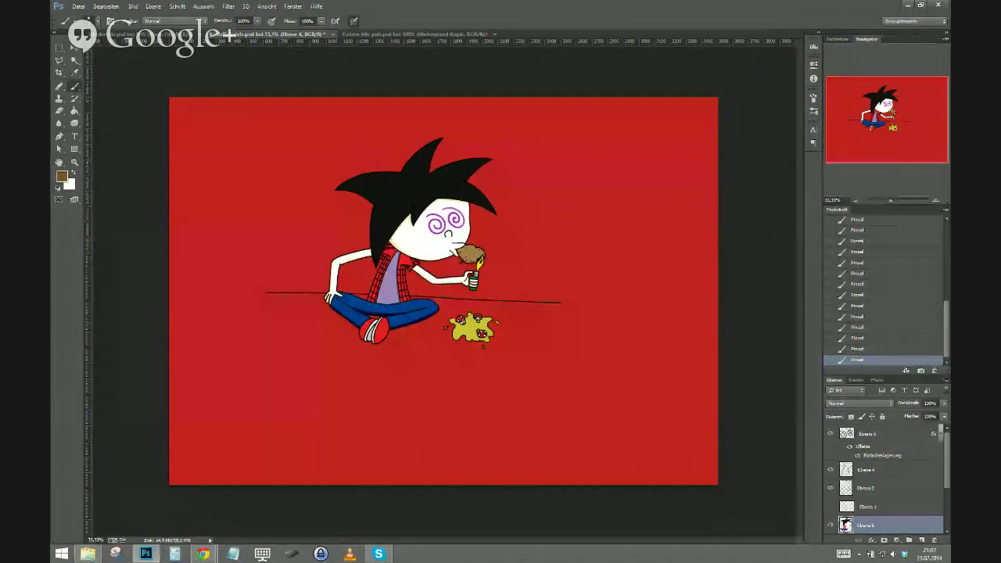
click(88, 554)
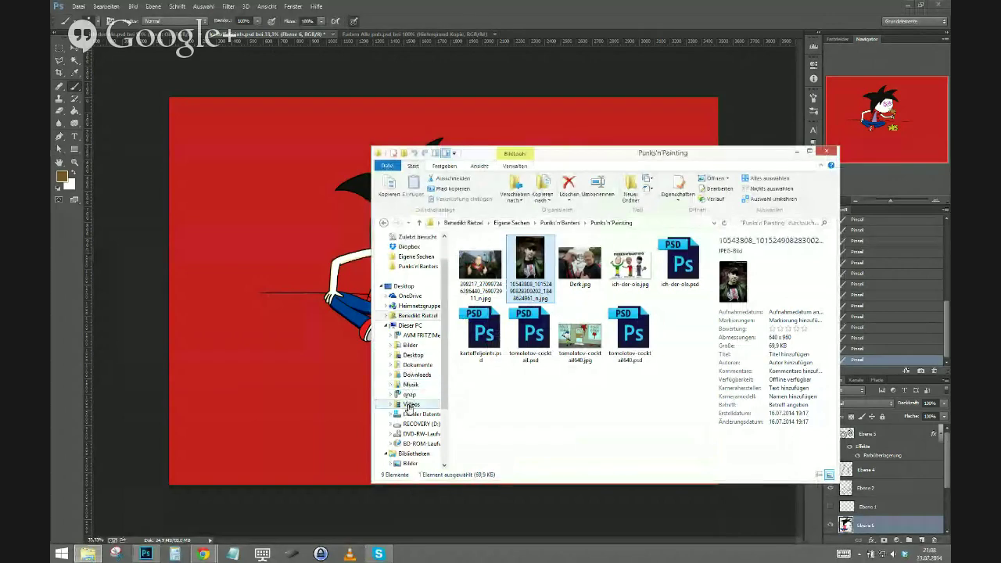
click(405, 347)
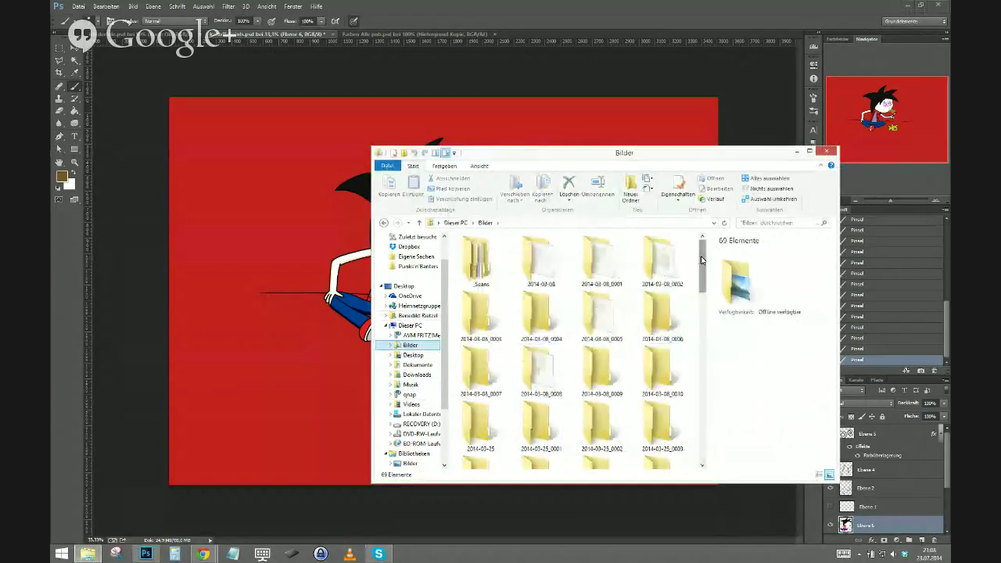
scroll(694, 358, down, 2)
scroll(693, 358, down, 4)
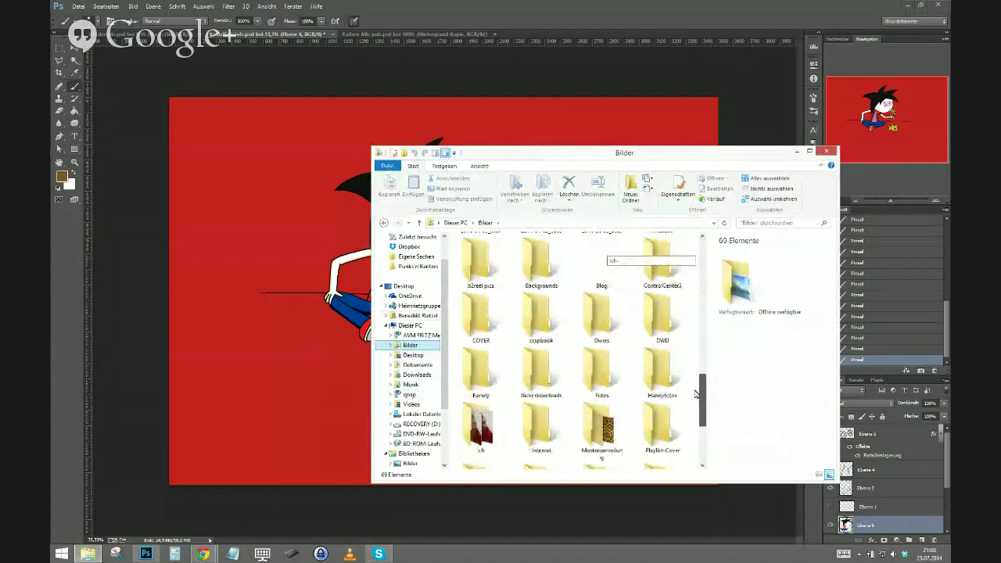
double_click(593, 437)
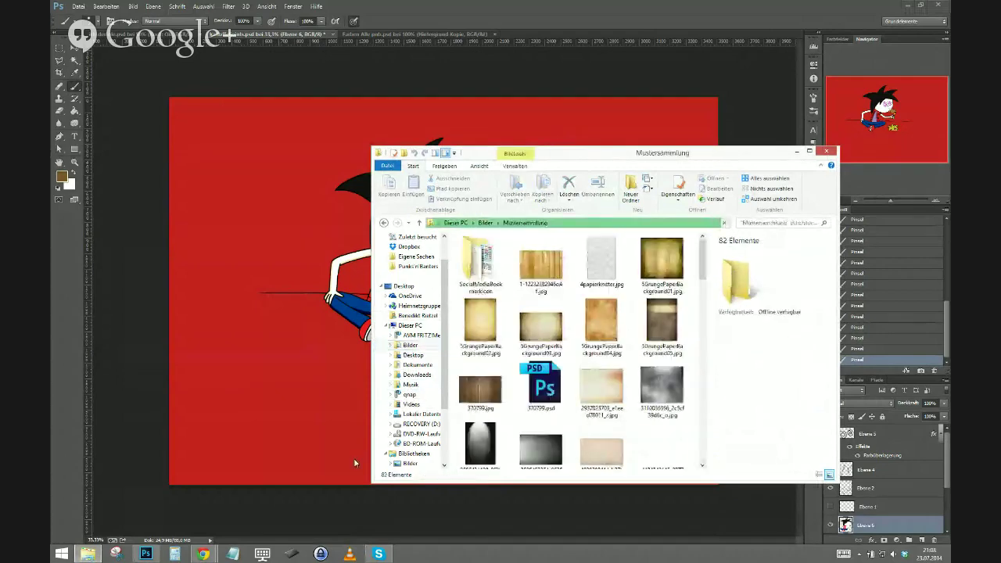
drag(702, 257, 706, 338)
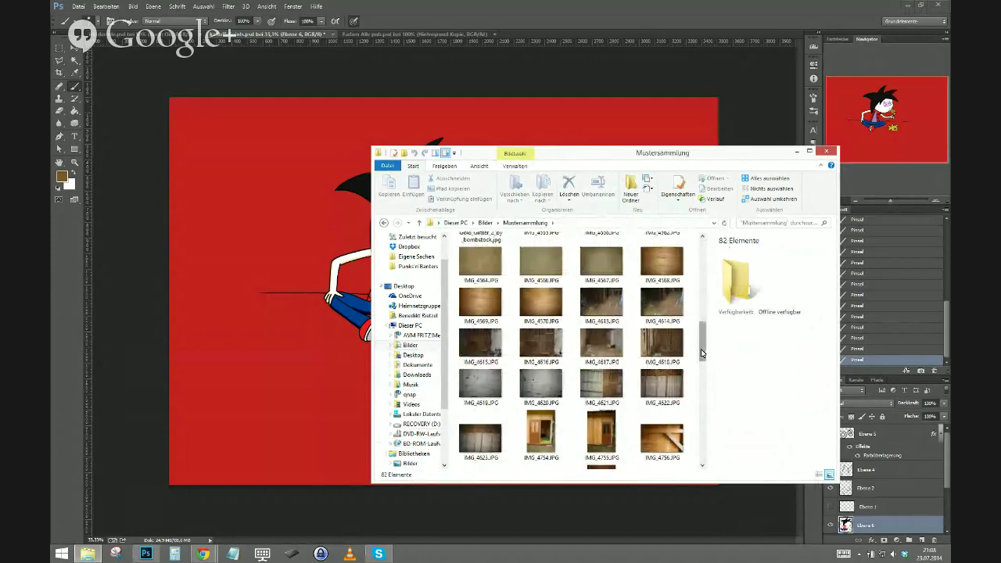
drag(703, 348, 702, 376)
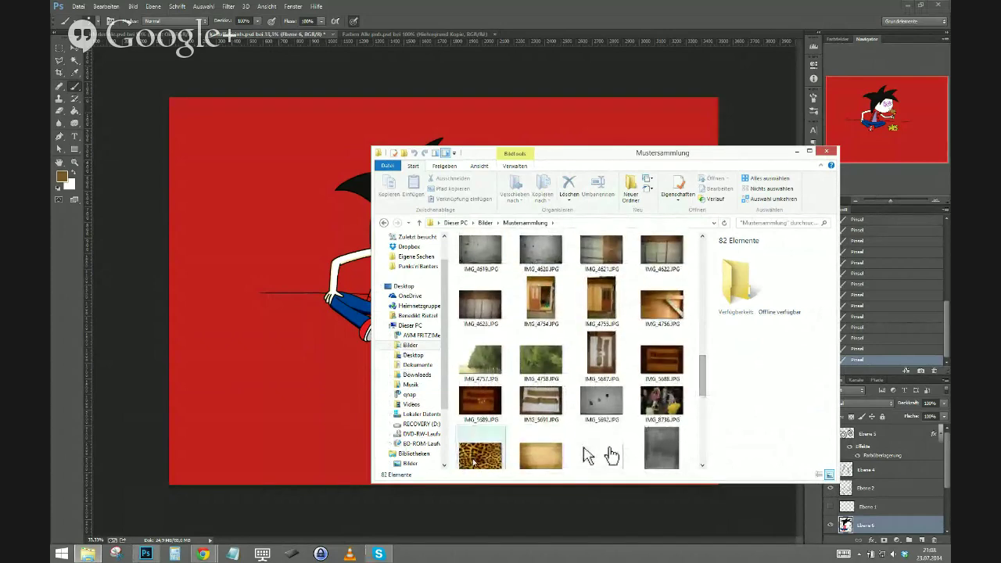
Place IMG_4758.JPG into the drawing and enlarge it until it covers the whole canvas.
click(541, 360)
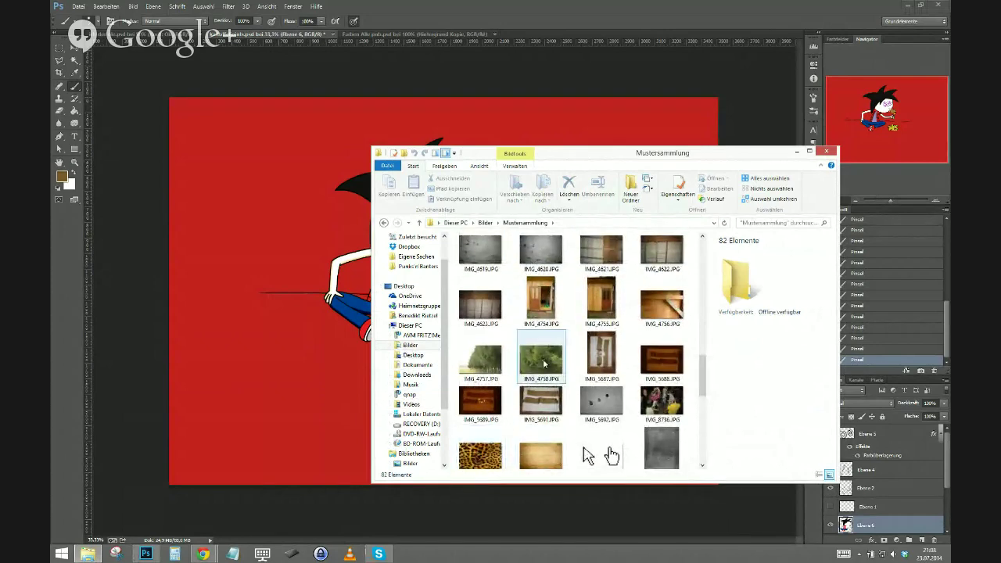
click(258, 302)
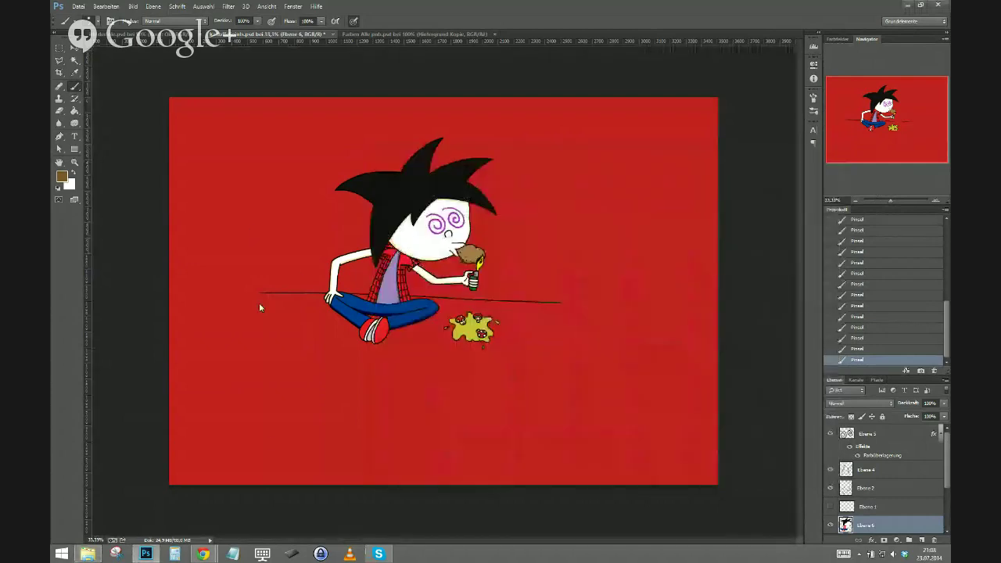
drag(259, 452, 539, 451)
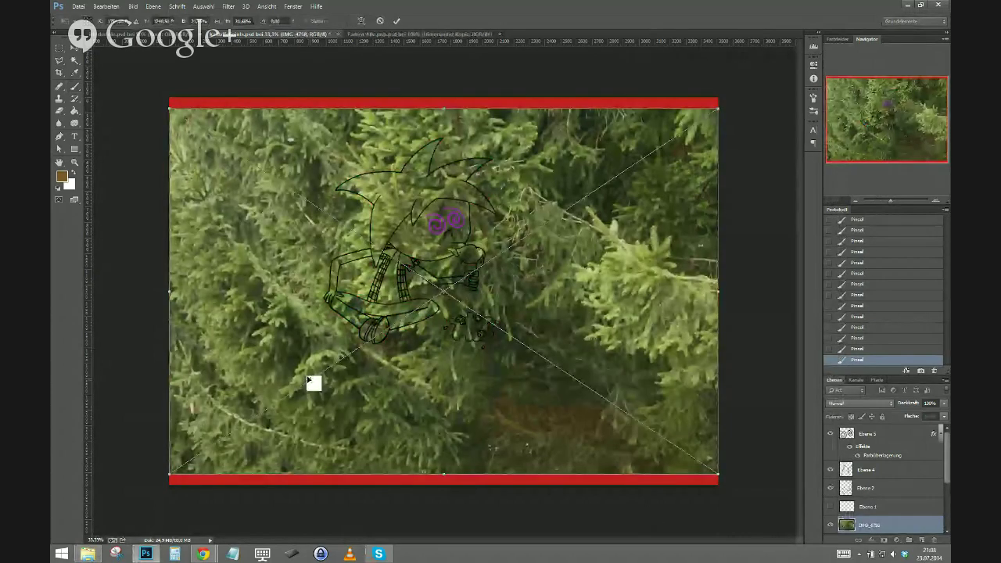
drag(945, 463, 944, 500)
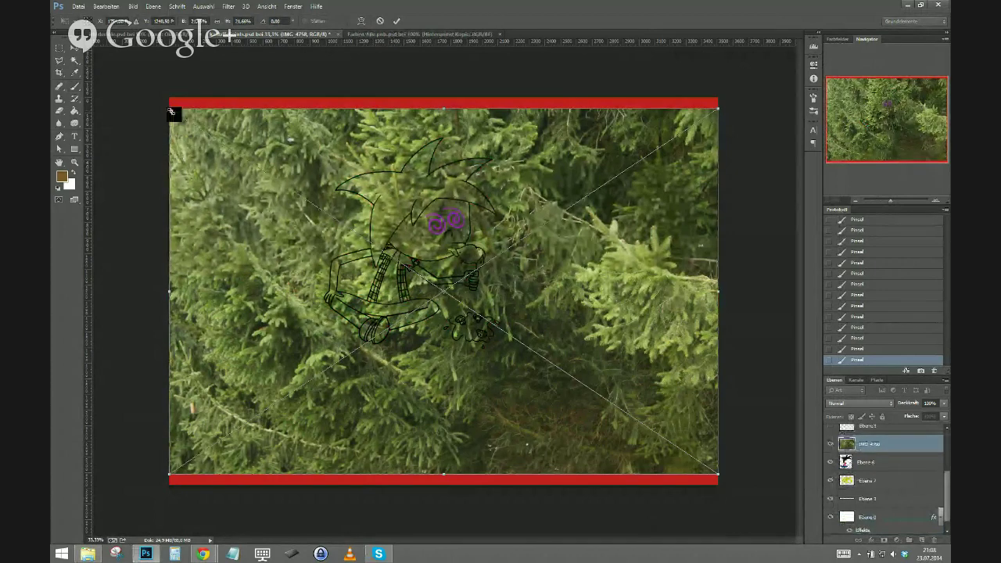
drag(171, 108, 150, 90)
click(396, 21)
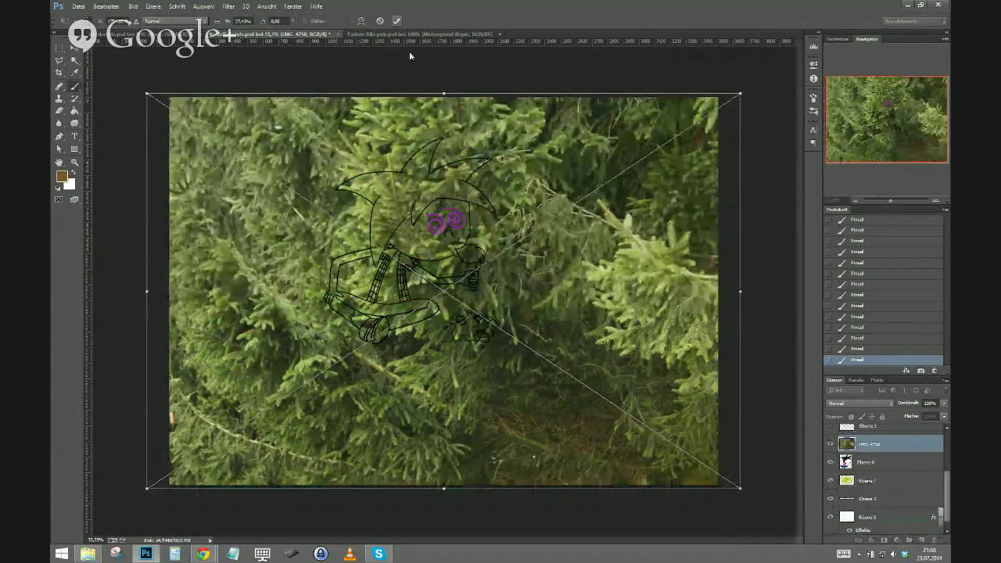
Move the IMG_4758 layer to the bottom of the layer stack and hide the red background layer Ebene 0.
drag(855, 445, 851, 531)
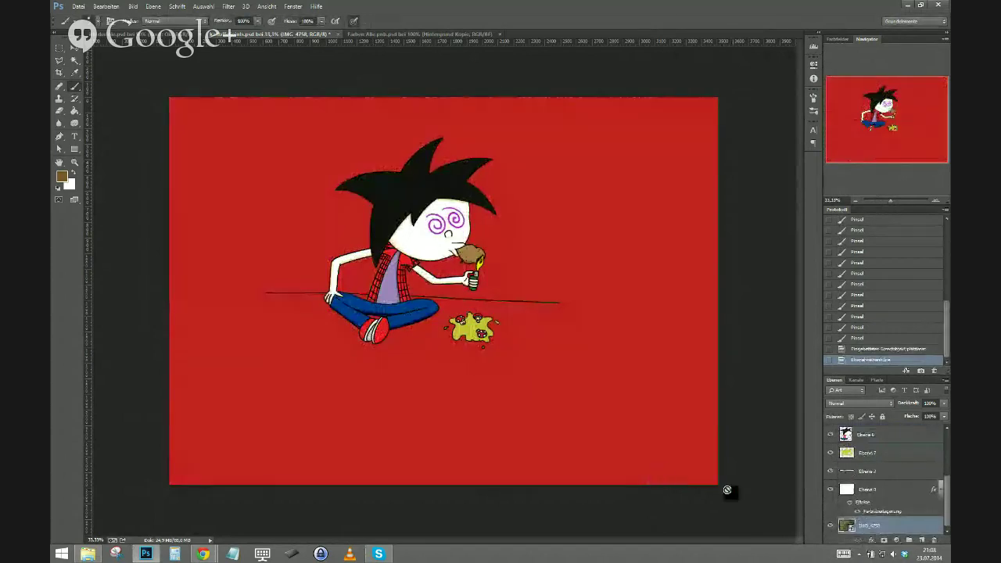
click(830, 489)
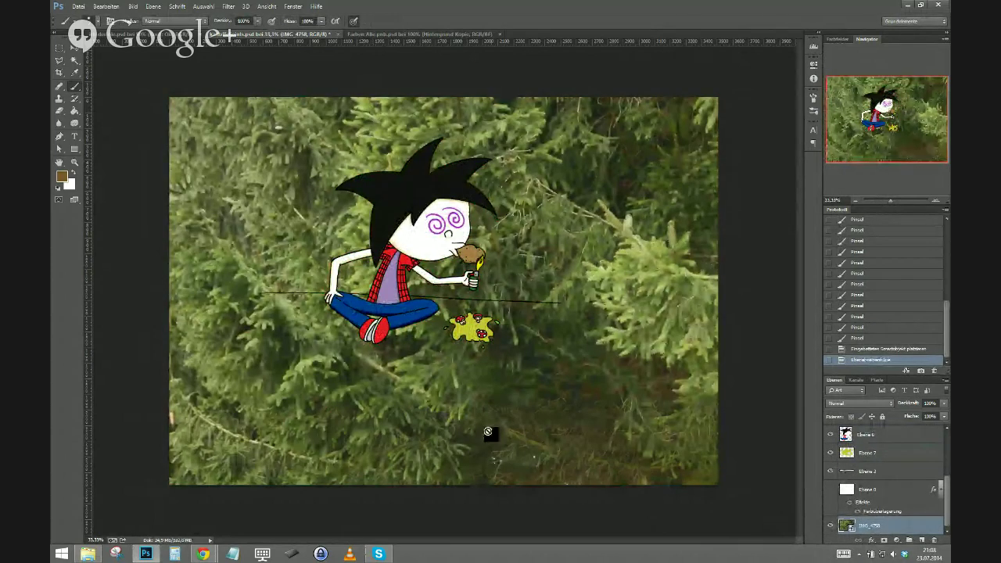
Add a Color Balance adjustment layer above the forest photo with Magenta/Green set to -100 in the midtones.
click(886, 540)
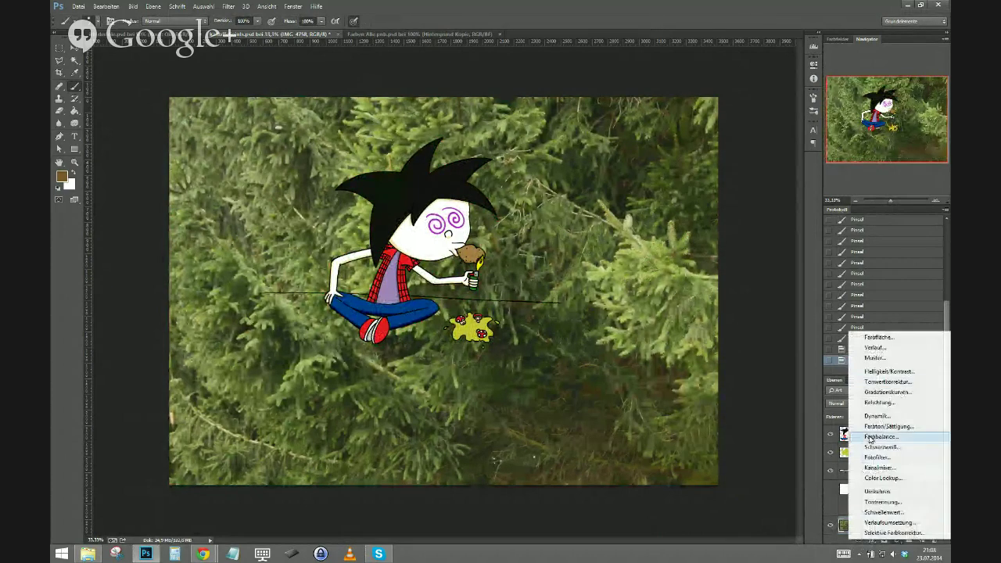
click(870, 437)
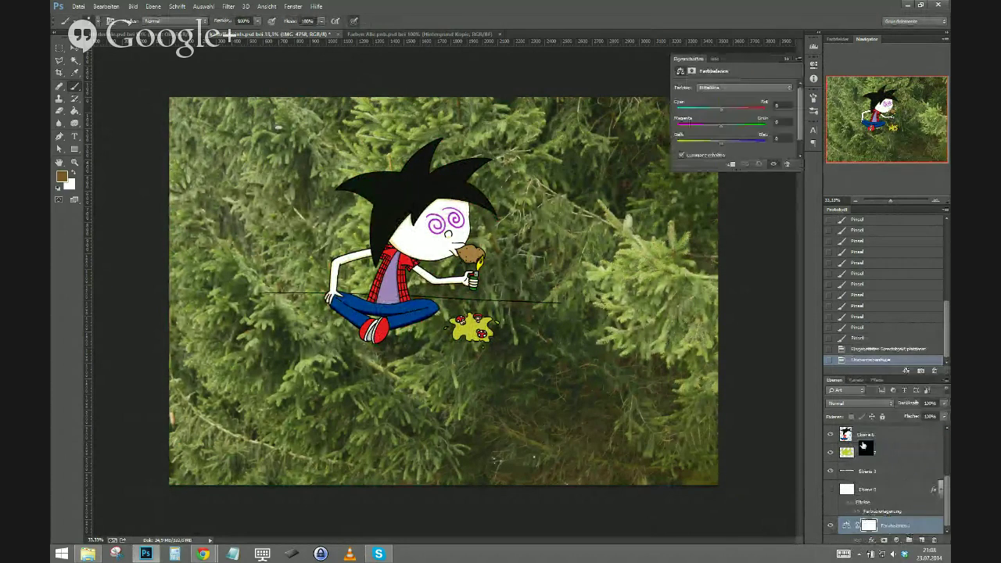
drag(719, 126, 665, 127)
click(678, 127)
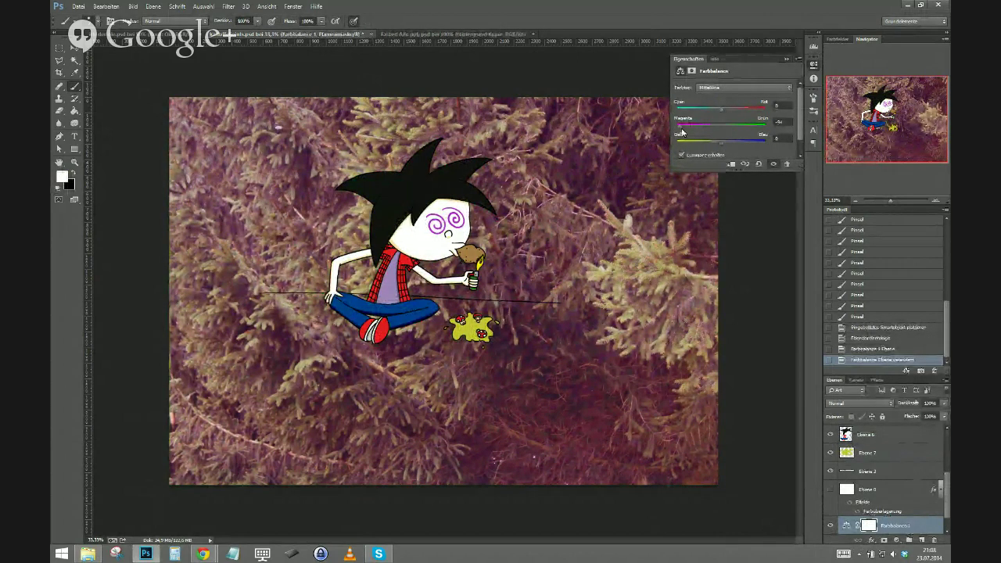
right_click(890, 527)
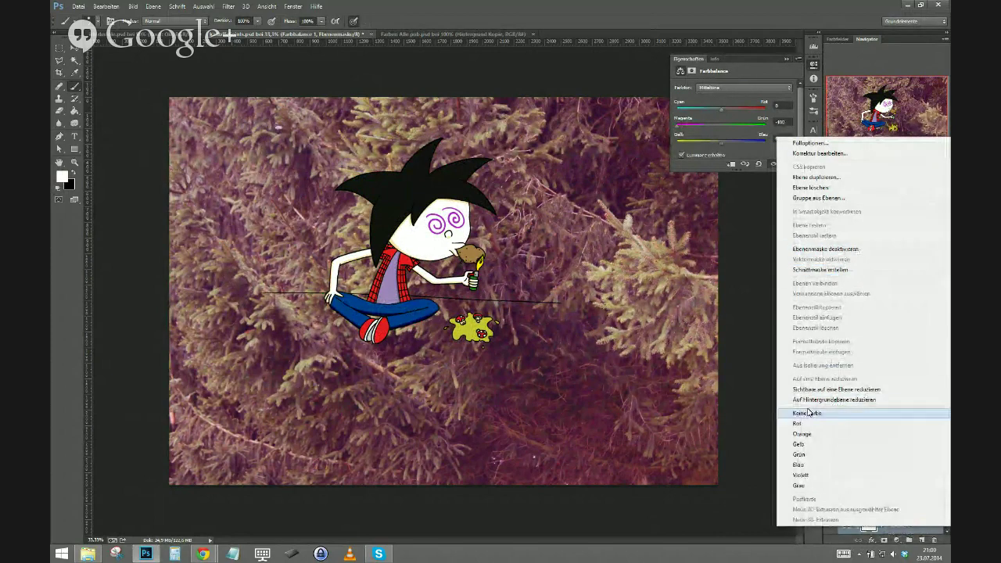
click(861, 534)
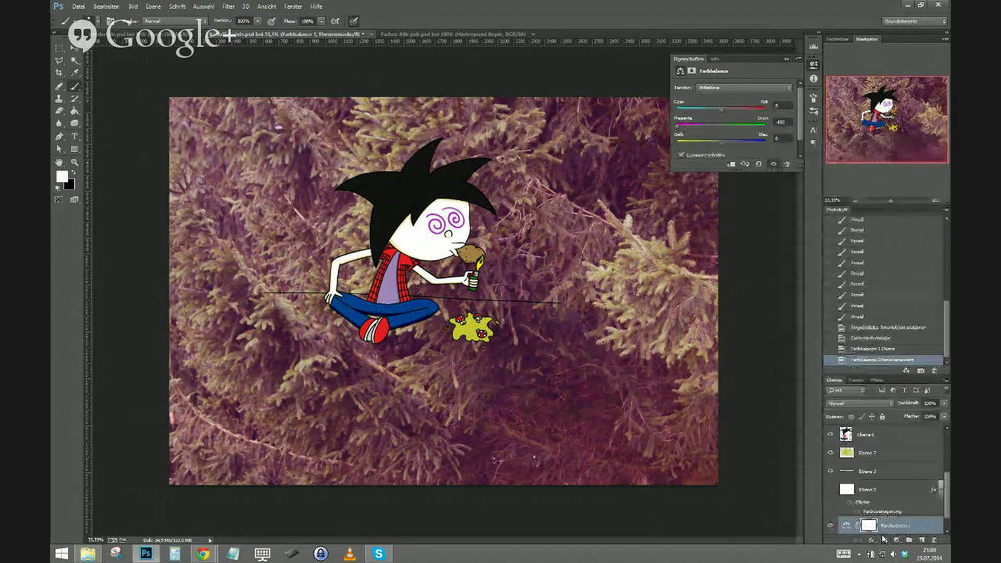
Add a Brightness/Contrast adjustment layer using the legacy mode, with brightness 47 and contrast 100.
click(895, 540)
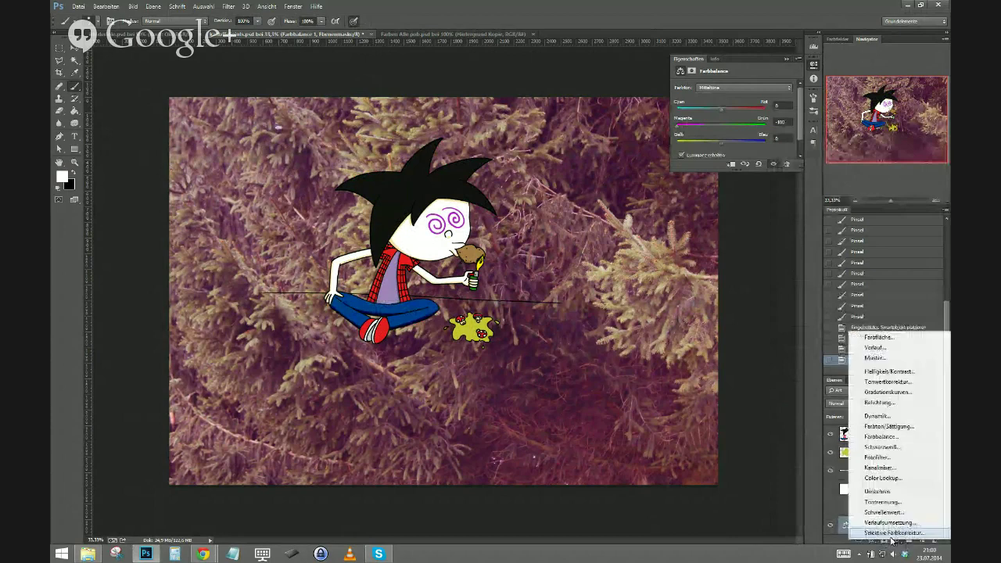
click(869, 372)
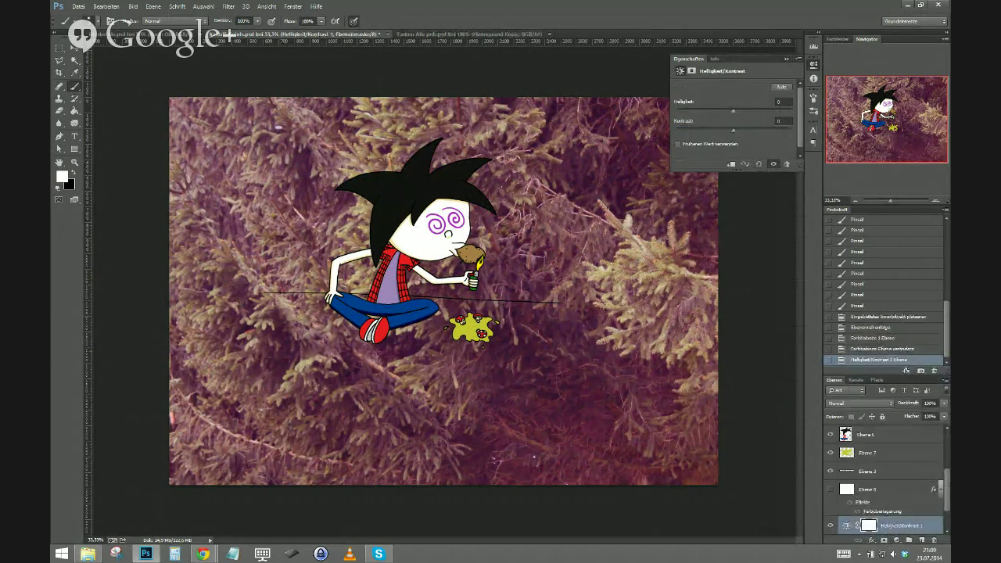
drag(944, 477, 943, 492)
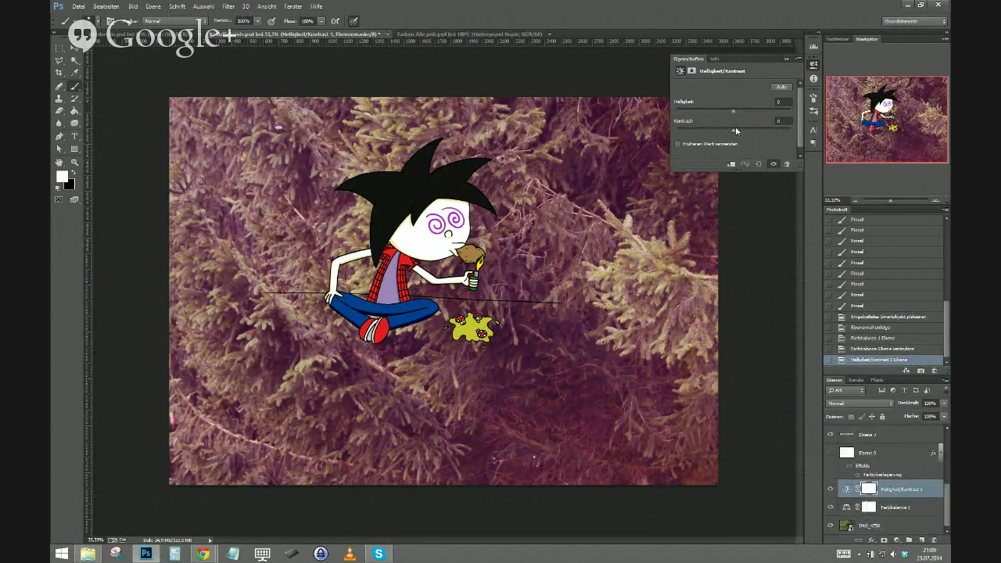
click(677, 144)
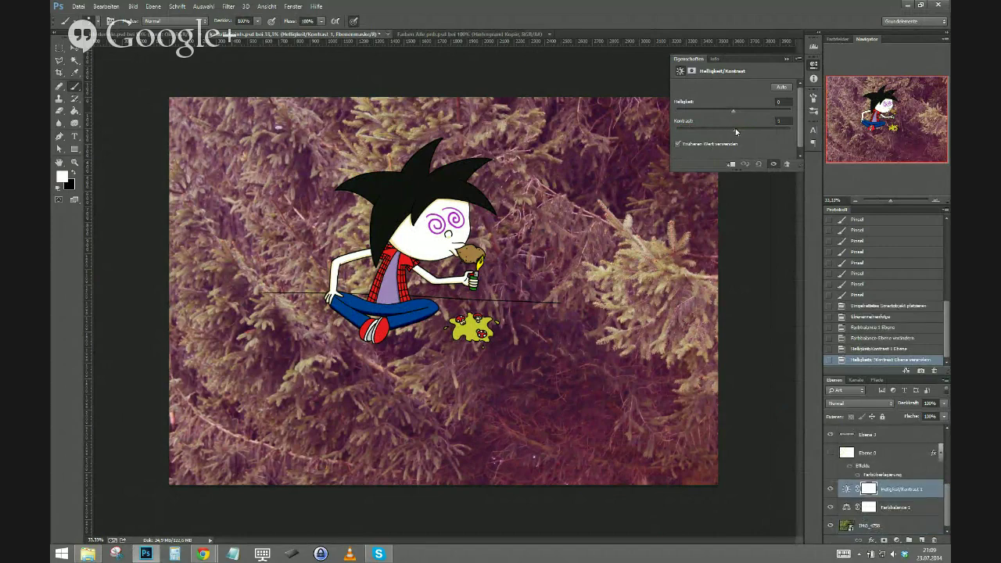
drag(735, 131, 760, 114)
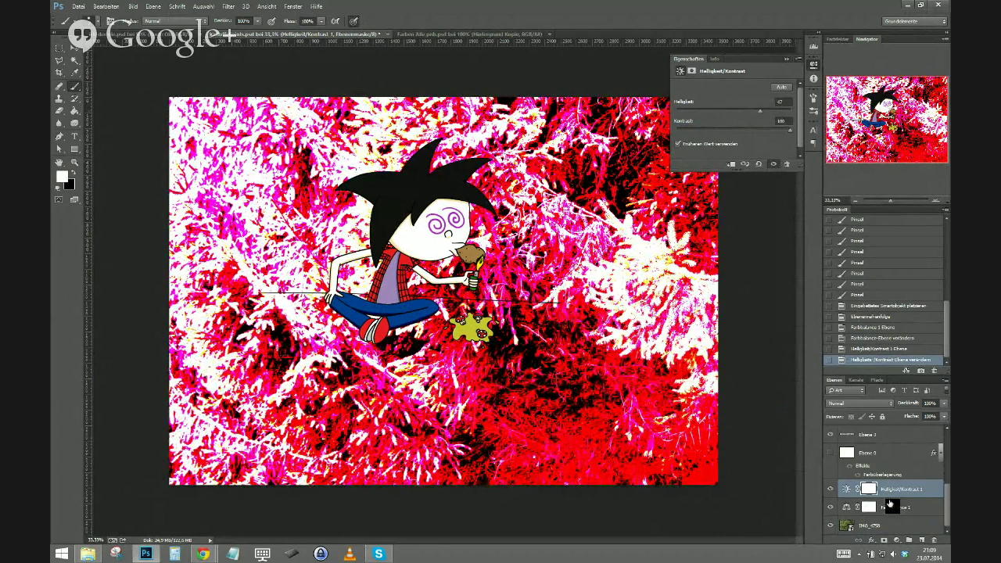
Lower the IMG_4758 layer's opacity to 57% and place the red layer Ebene 0 beneath it, made visible.
click(864, 525)
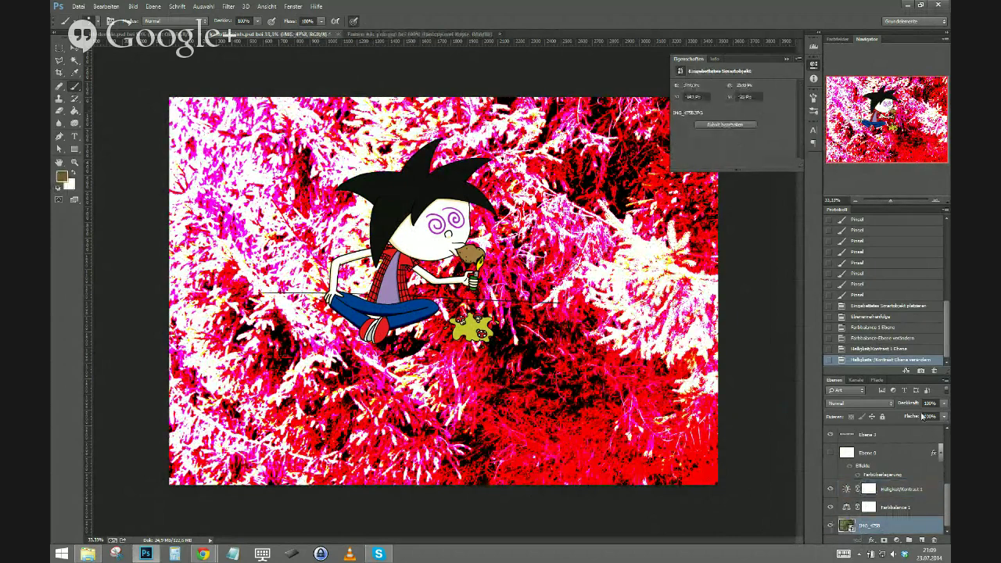
click(942, 405)
drag(941, 416, 921, 417)
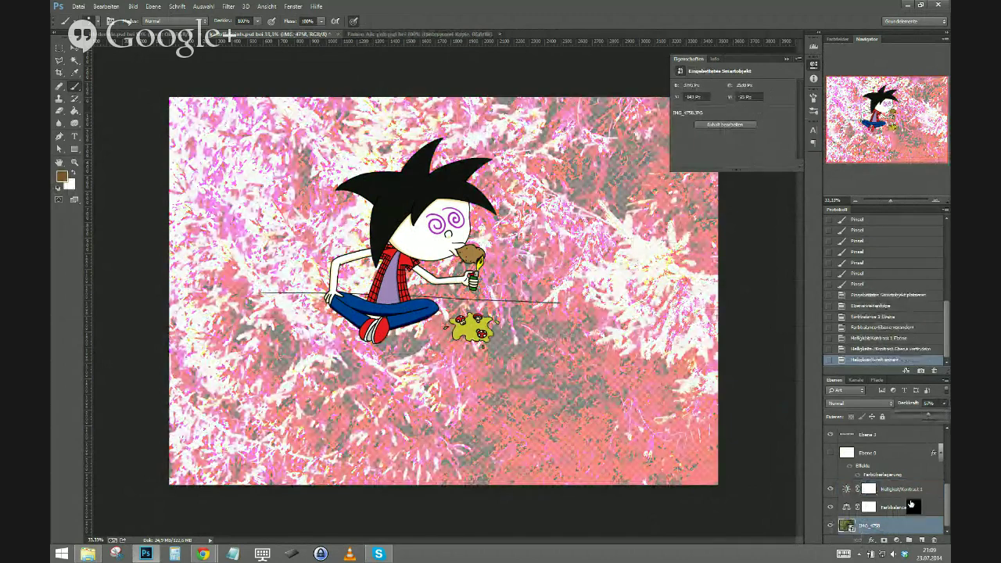
drag(845, 532, 843, 510)
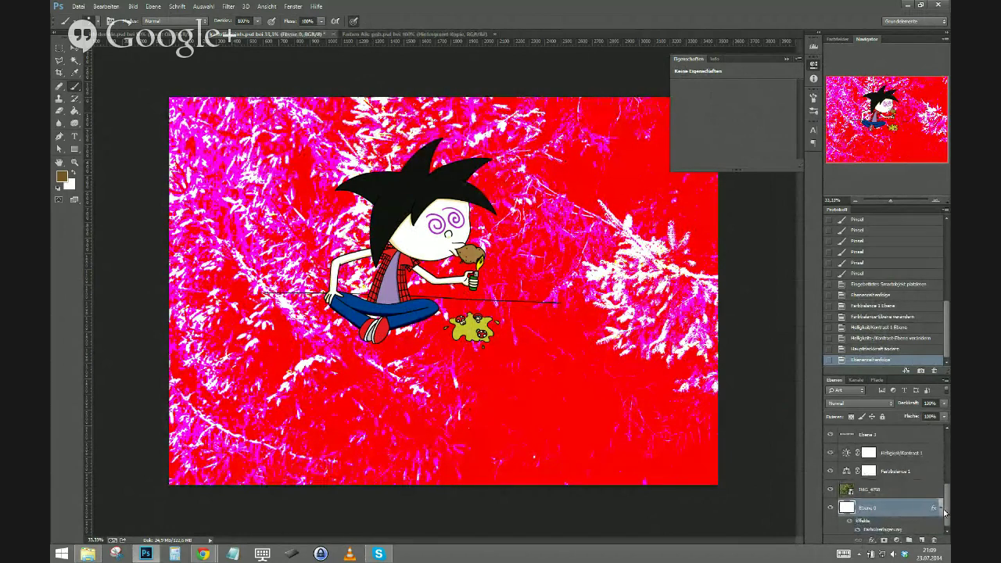
drag(947, 513, 945, 504)
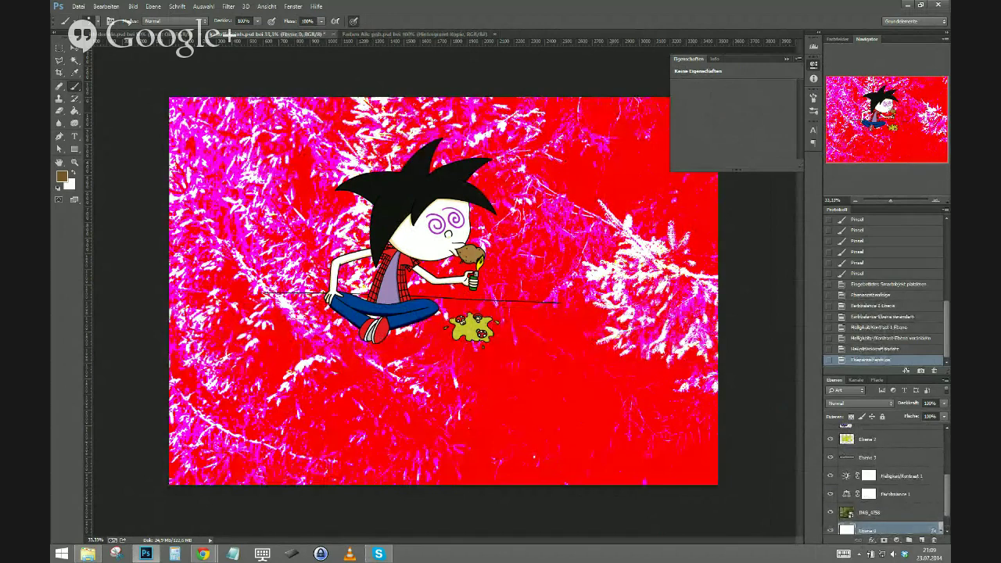
Group the IMG_4758 layer with its Color Balance and Brightness/Contrast adjustment layers and duplicate the group.
click(866, 512)
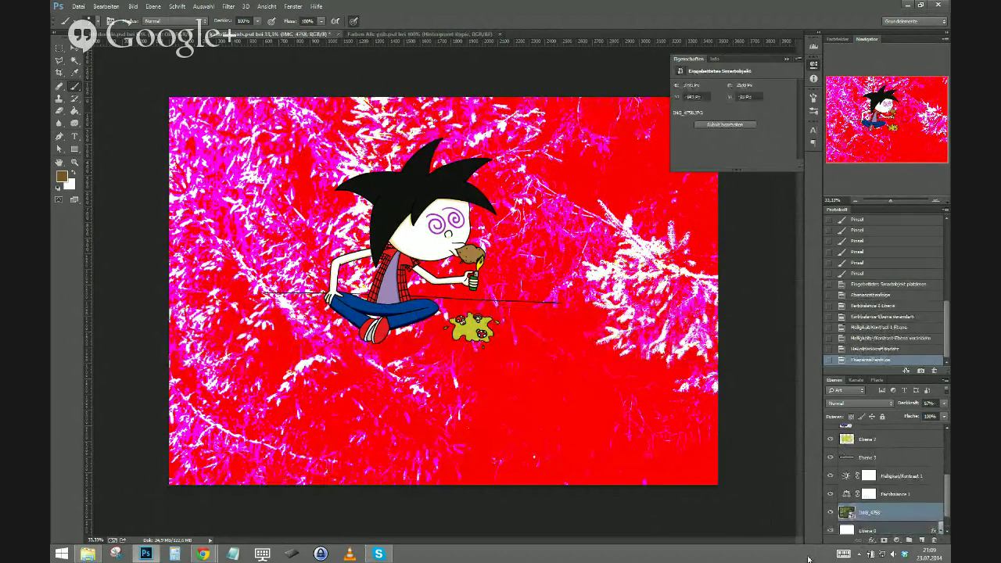
drag(889, 474, 889, 474)
shift+click(889, 474)
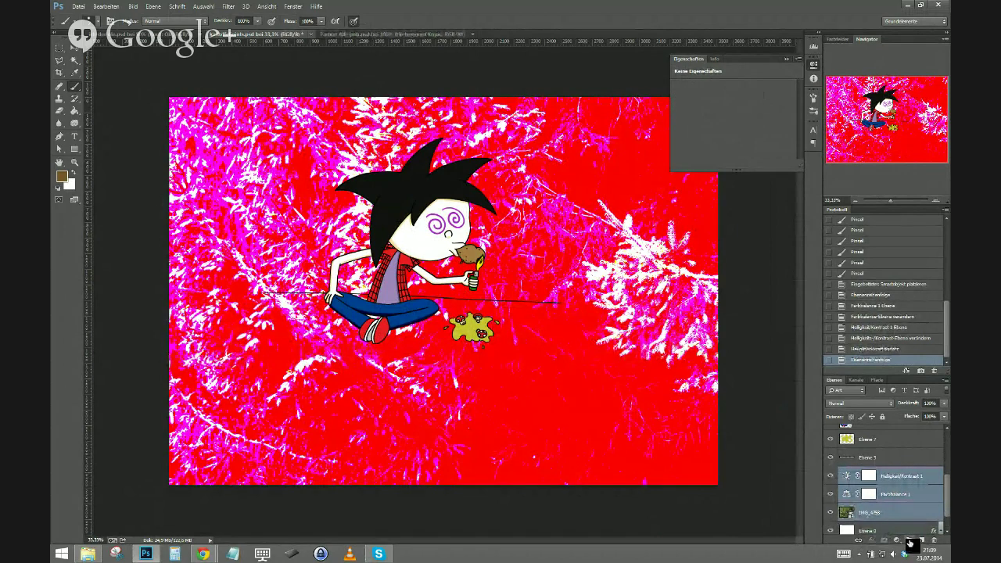
click(910, 541)
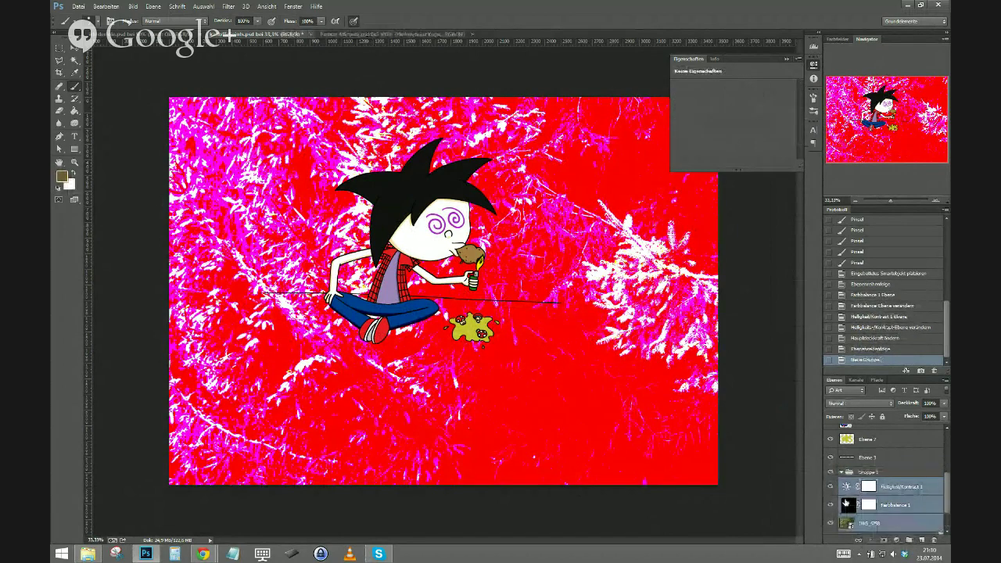
drag(846, 503, 922, 540)
click(840, 473)
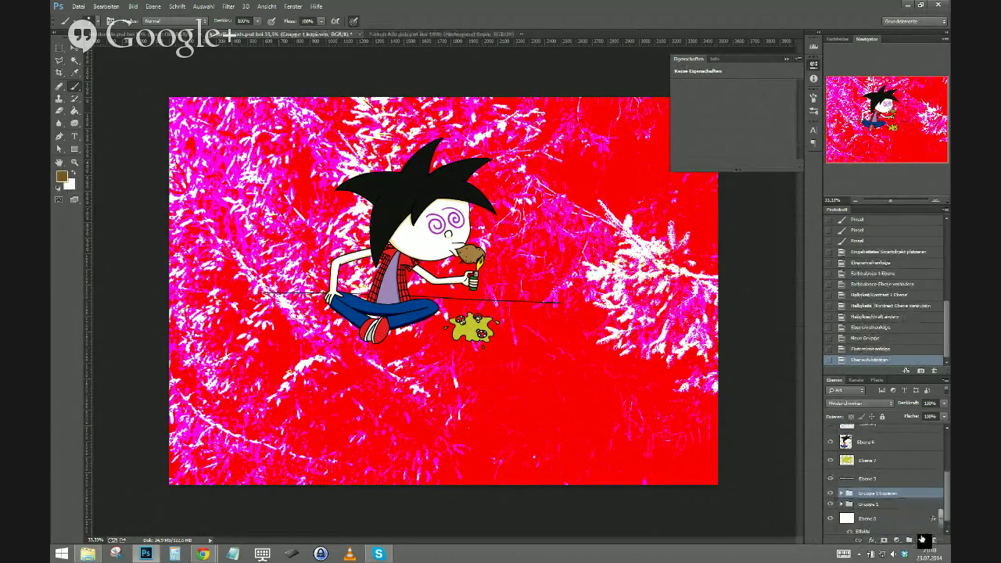
Shift the duplicated forest group straight down until its upper edge lies across the figure's hair.
click(76, 50)
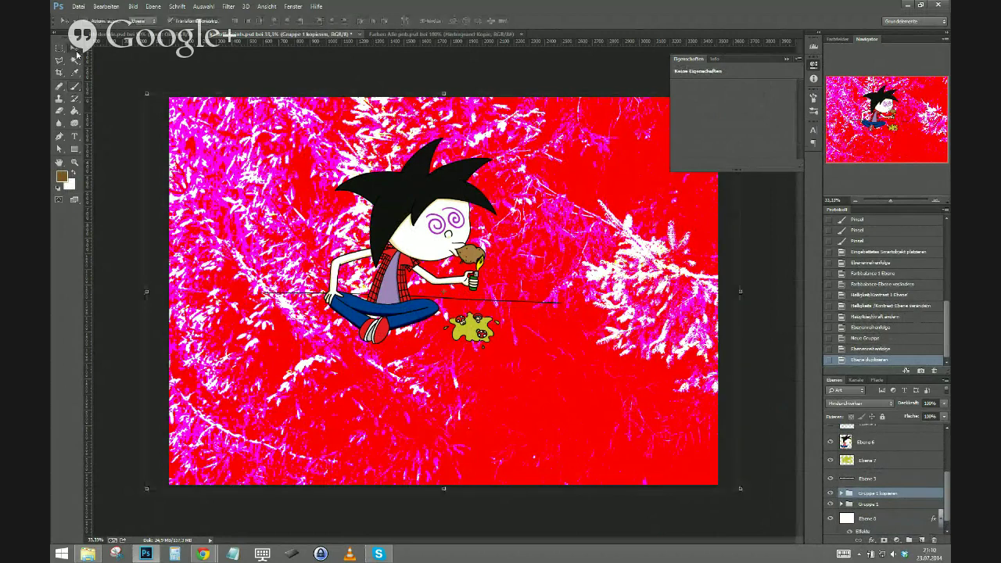
key(shift+Down)
key(shift+Down)
key(shift+Down)
key(shift+Down)
key(shift+Down)
key(shift+Down)
key(shift+Down)
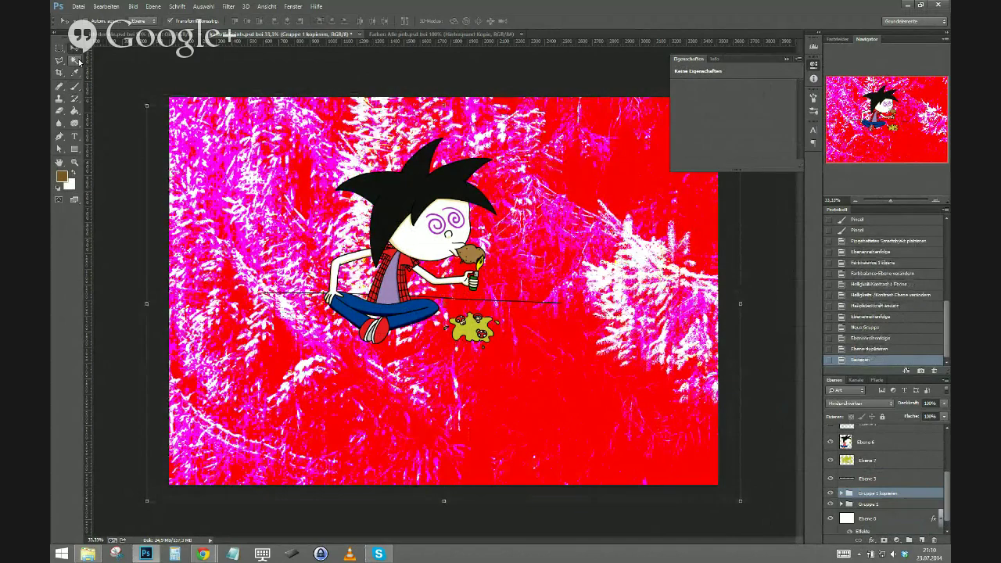
key(shift+Down)
key(shift+Down)
key(shift+Down)
key(shift+Down)
key(shift+Down)
key(shift+Down)
key(shift+Down)
key(shift+Down)
key(shift+Down)
key(shift+Down)
key(shift+Down)
key(shift+Down)
key(shift+Down)
key(shift+Down)
key(shift+Down)
key(shift+Down)
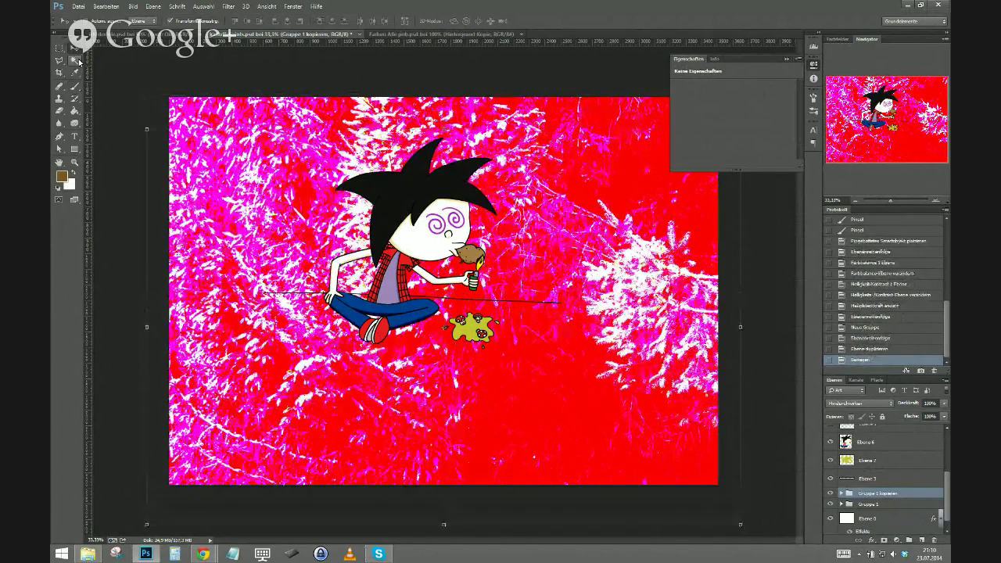
key(shift+Down)
key(shift+Down)
key(shift+Down)
key(shift+Down)
key(shift+Down)
key(shift+Down)
key(shift+Down)
key(shift+Down)
key(shift+Down)
key(shift+Down)
key(shift+Down)
key(shift+Down)
key(shift+Down)
key(shift+Down)
key(shift+Down)
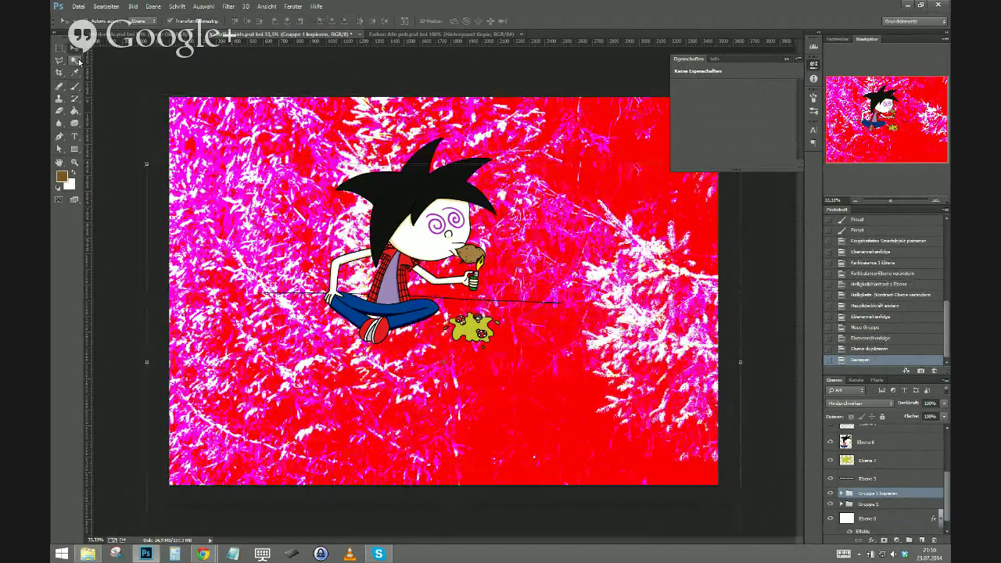
key(shift+Down)
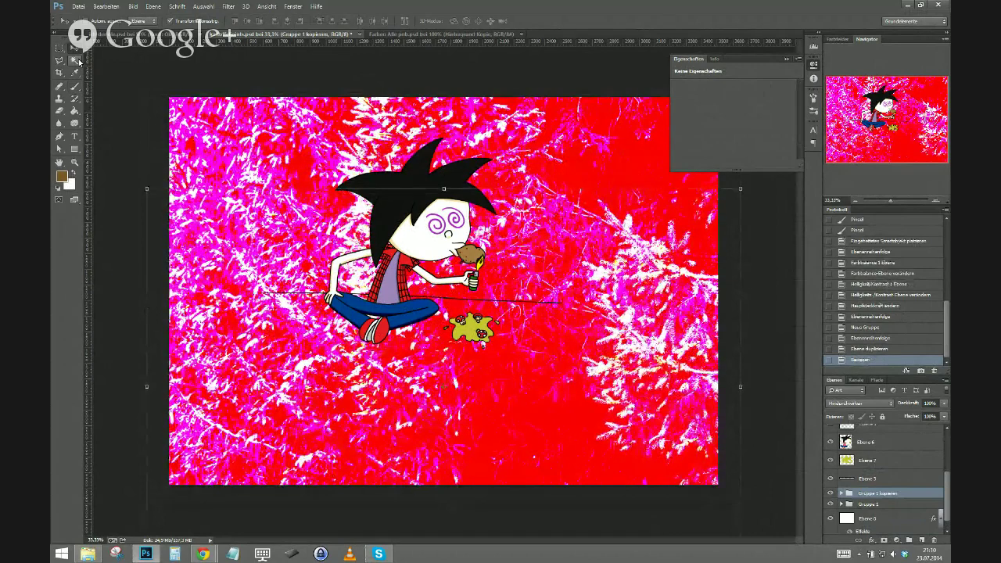
Compare several blend modes on the duplicated forest group and settle on Normal.
click(891, 404)
click(835, 162)
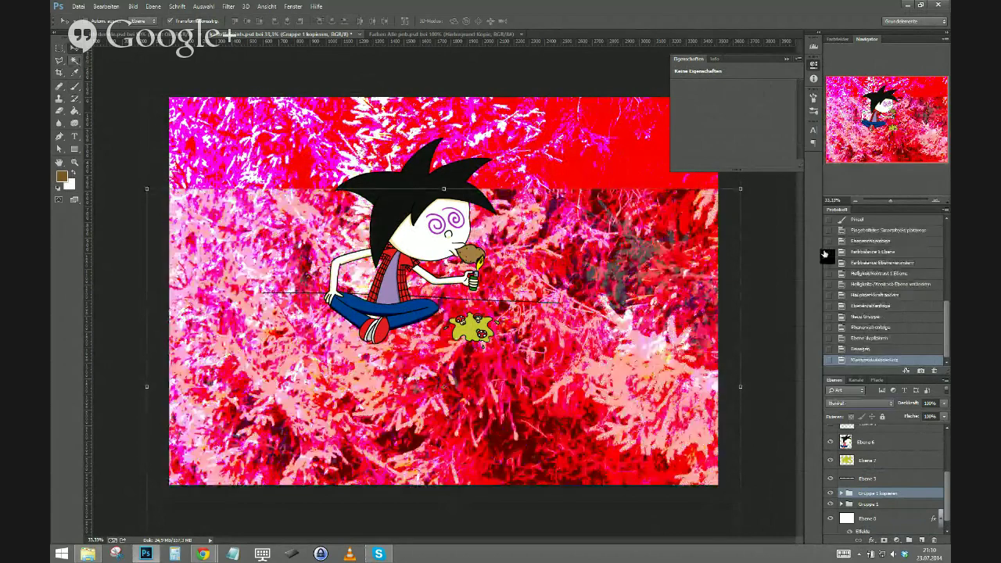
key(Down)
key(Down)
key(Down)
key(Down)
key(Down)
key(Down)
key(Down)
key(Down)
key(Down)
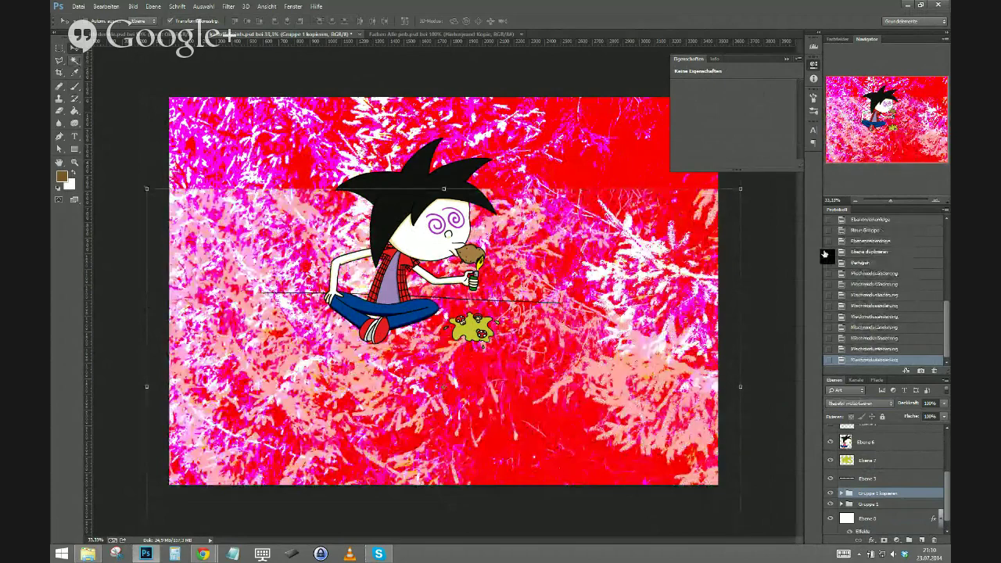
key(Down)
key(Down)
key(Down)
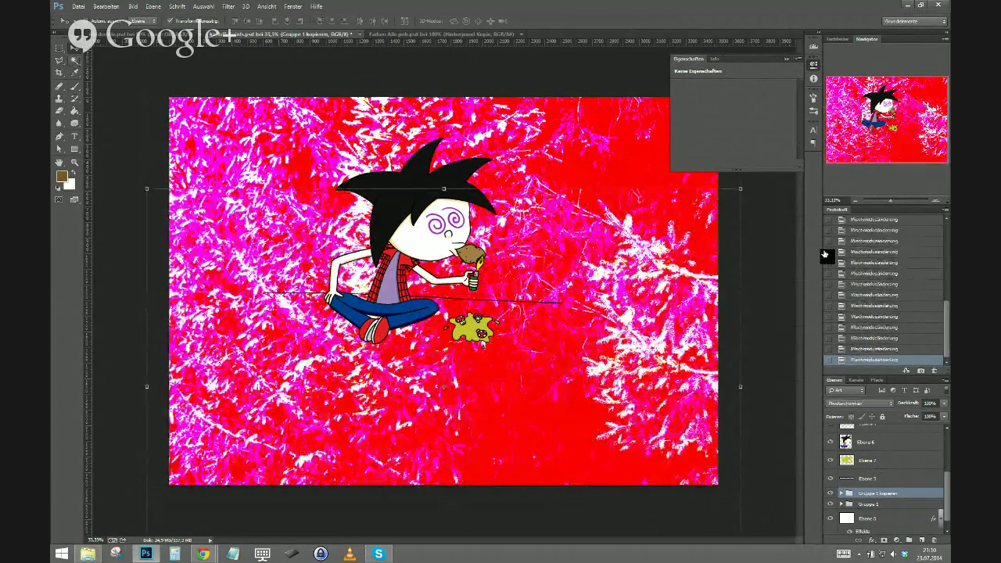
key(Down)
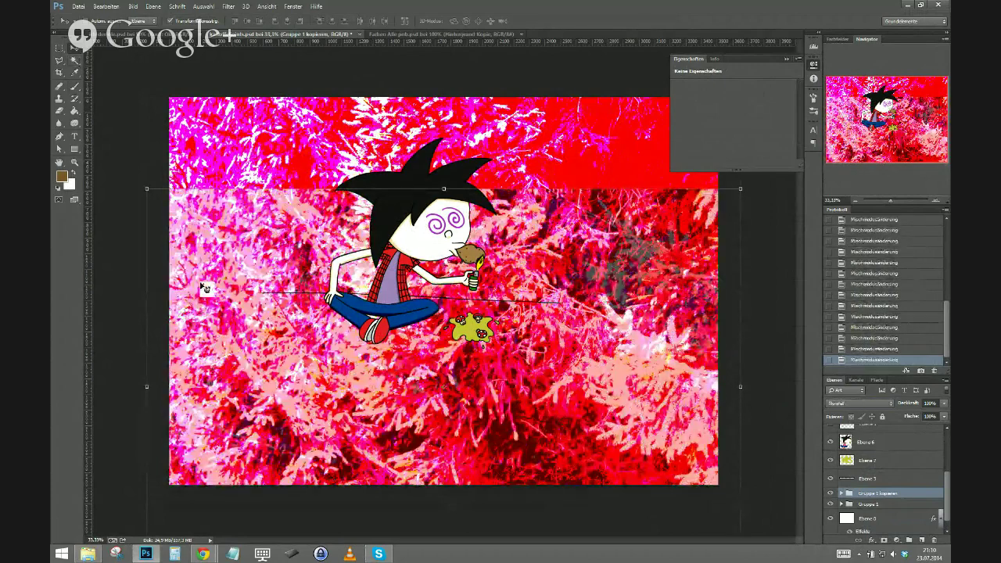
Move the duplicated group further down so its upper edge meets the horizon line, and hide the line layer Ebene 3.
drag(219, 348, 209, 442)
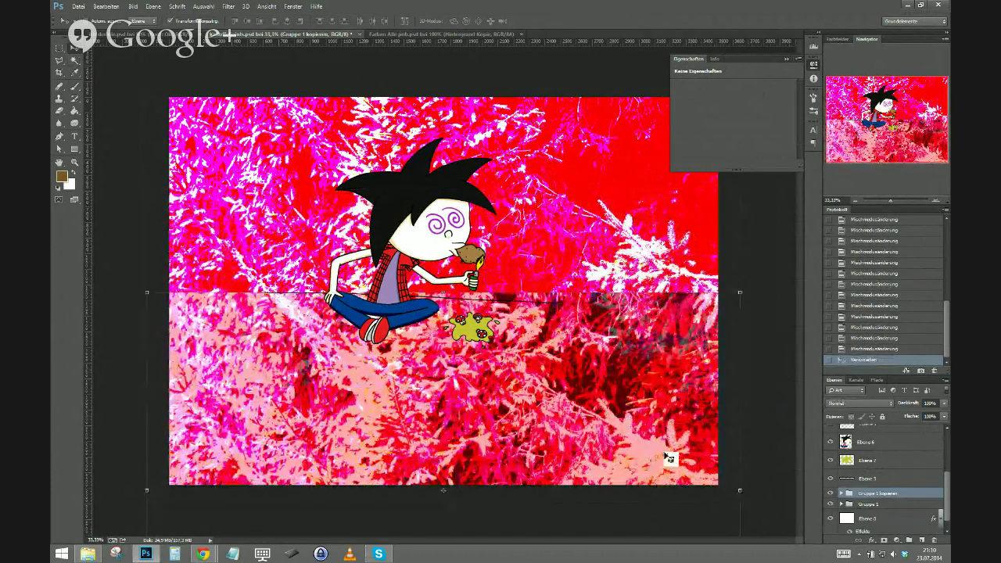
click(830, 478)
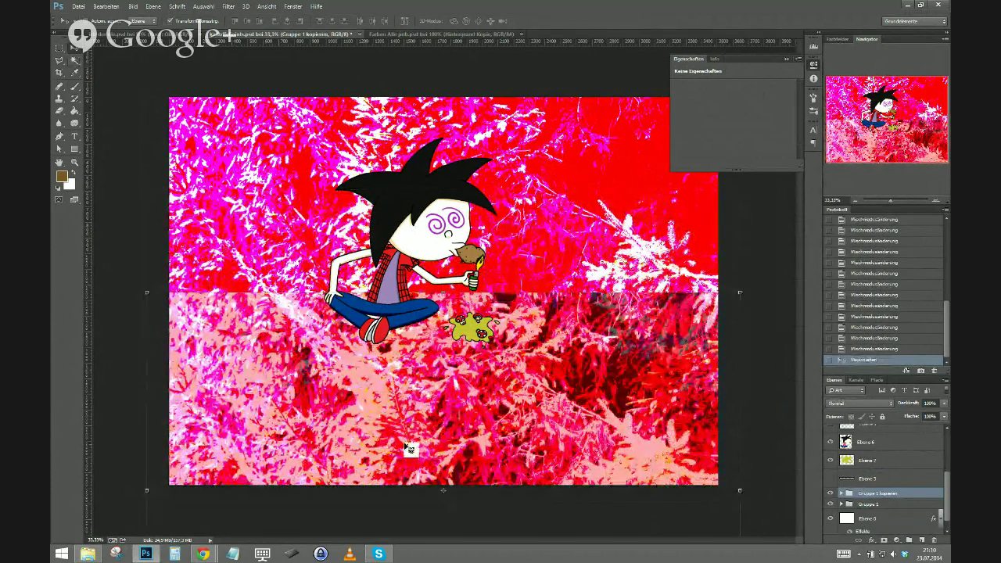
Apply a drop shadow with default settings to the duplicated group and merge the group into a single layer.
right_click(884, 492)
right_click(883, 493)
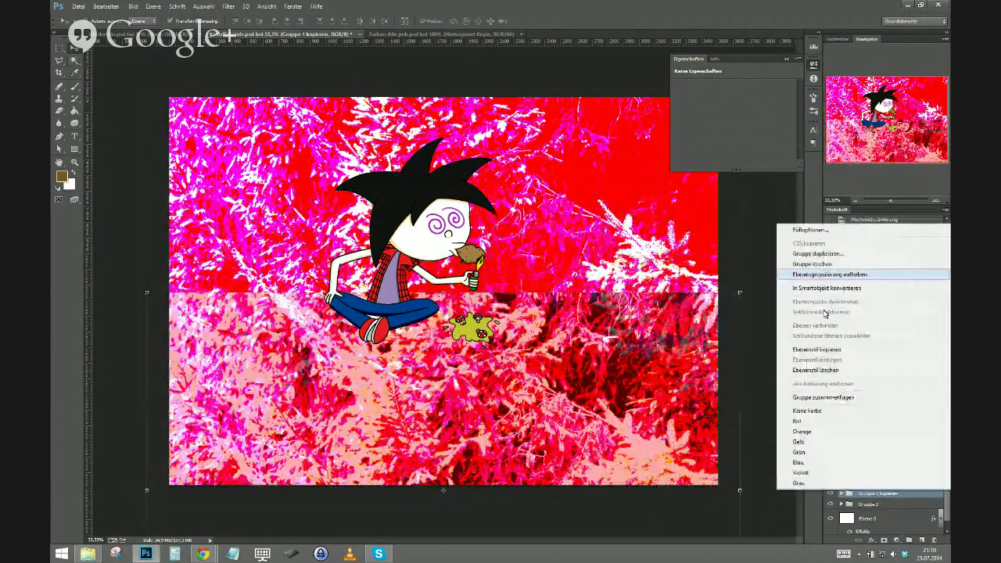
click(805, 230)
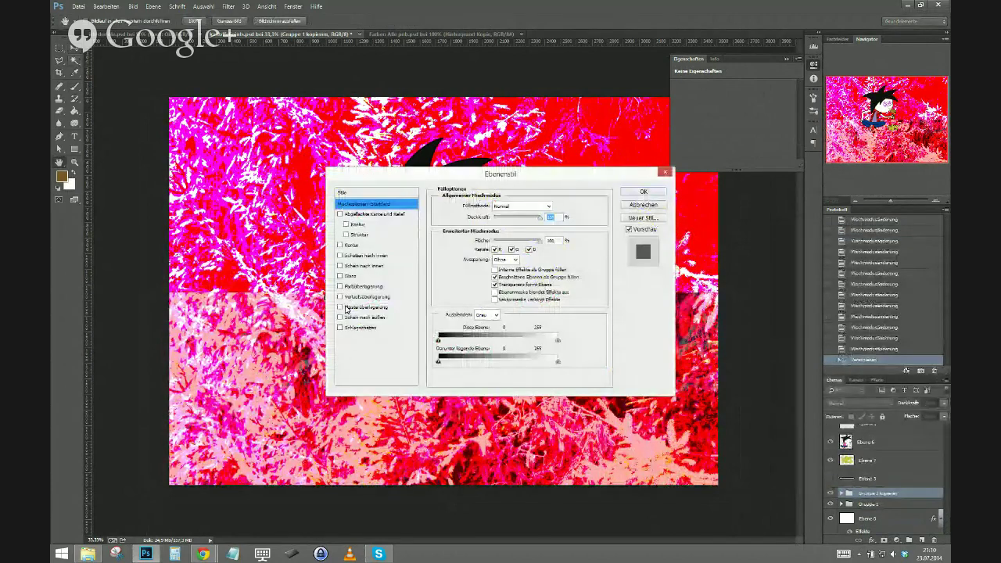
click(340, 329)
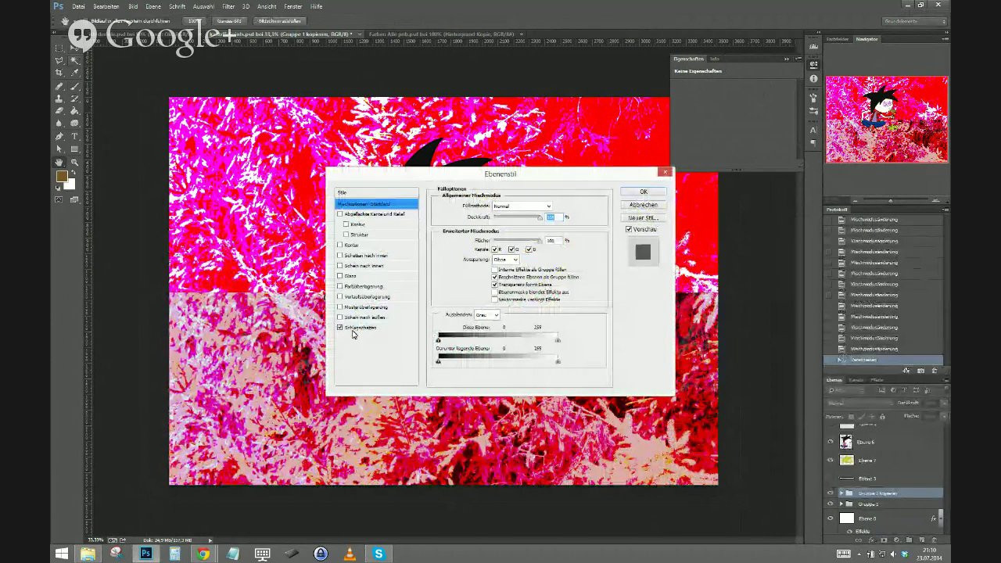
click(642, 192)
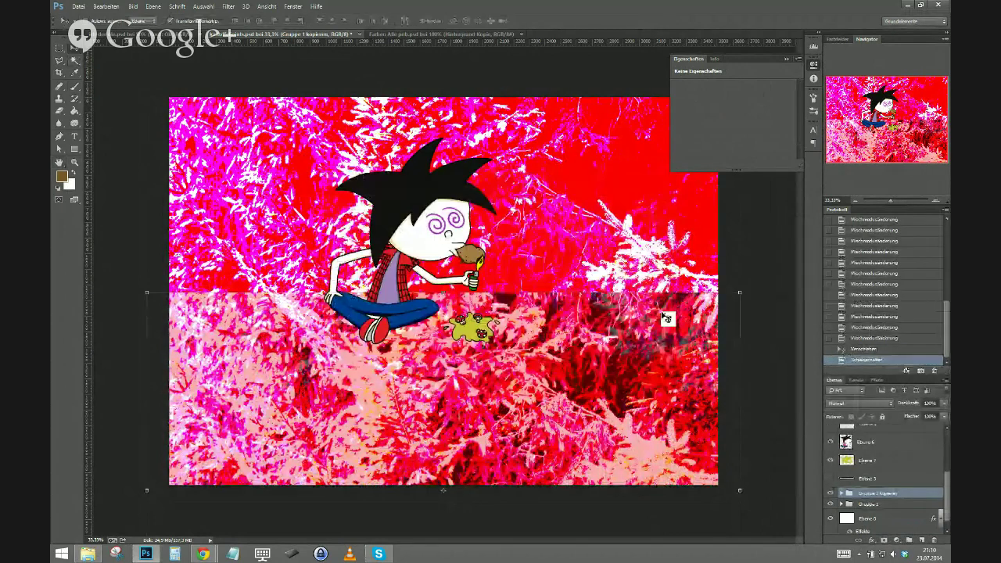
right_click(882, 497)
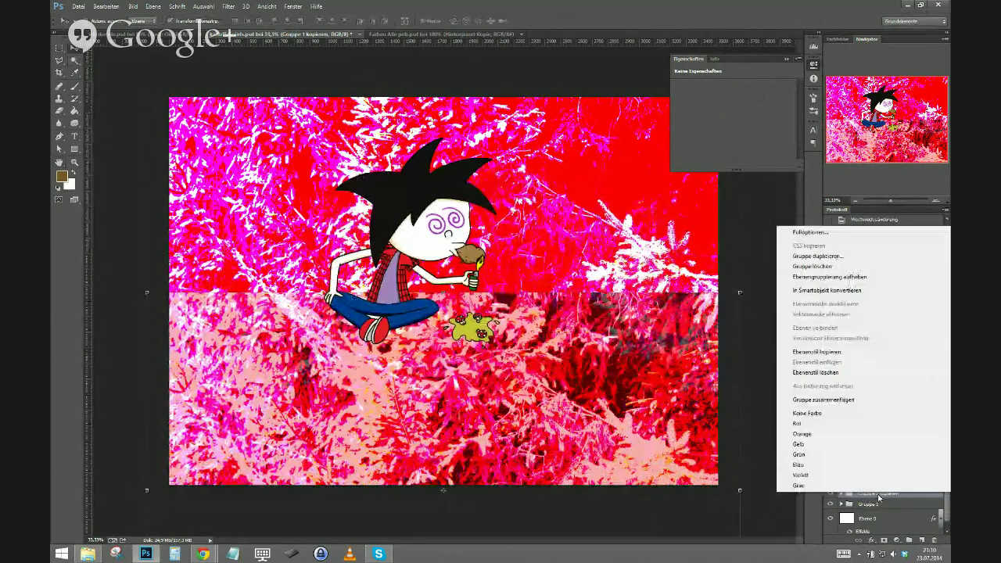
click(813, 400)
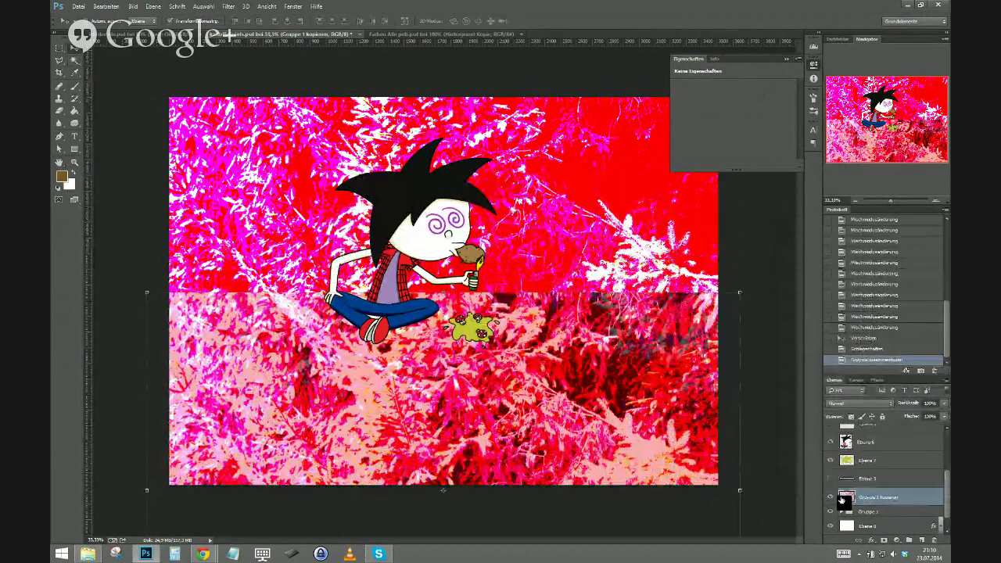
right_click(867, 497)
click(814, 105)
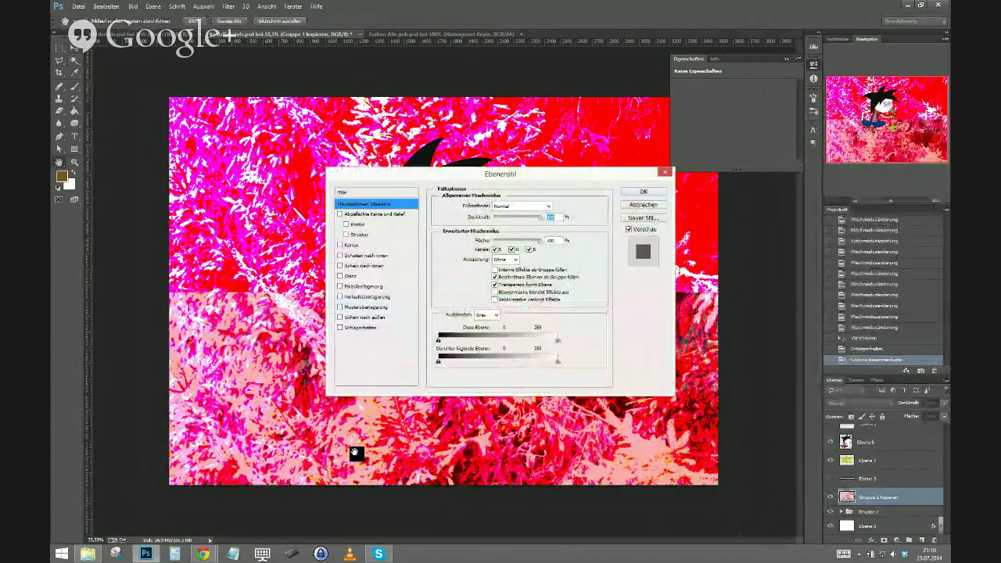
click(340, 328)
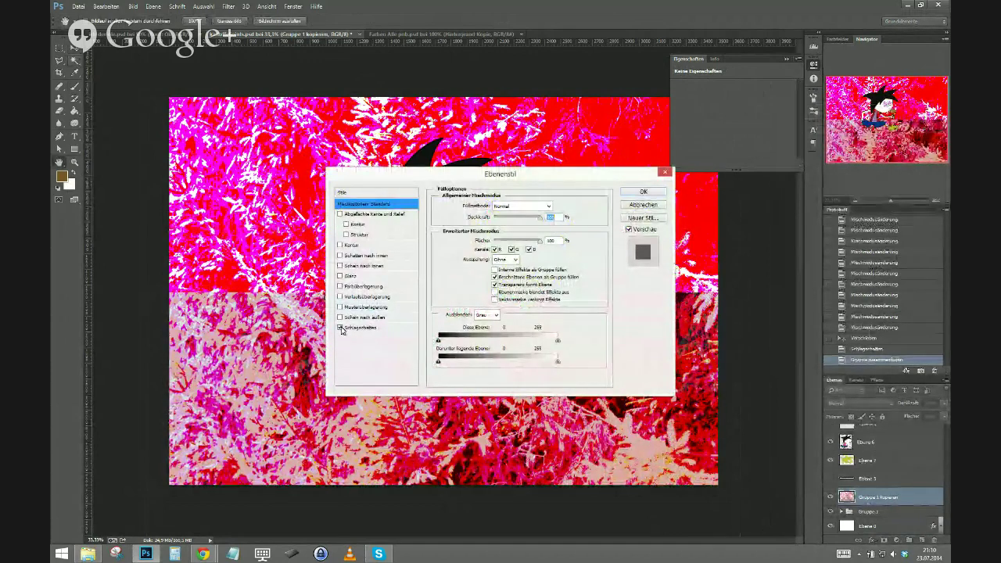
click(340, 329)
click(340, 329)
click(340, 329)
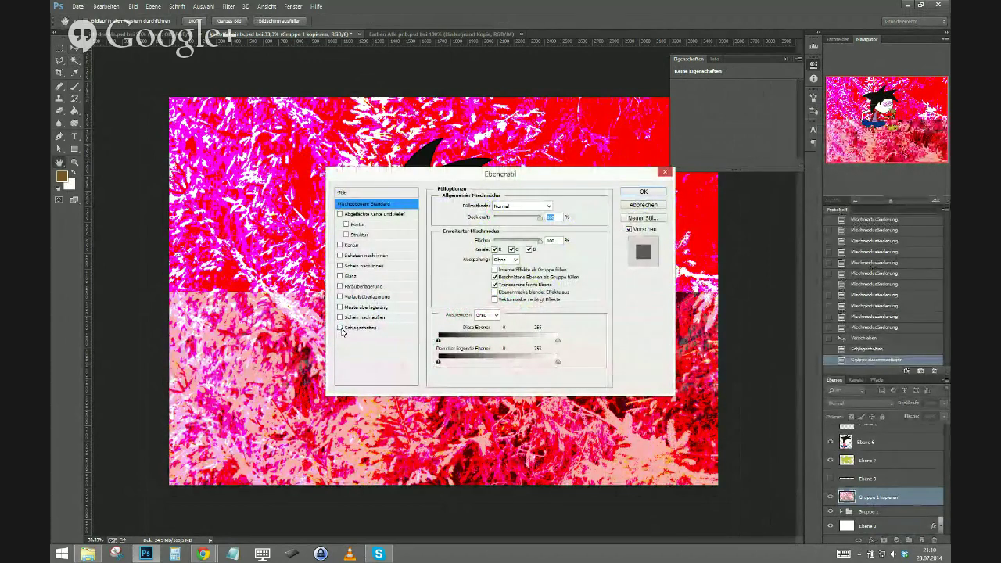
click(632, 206)
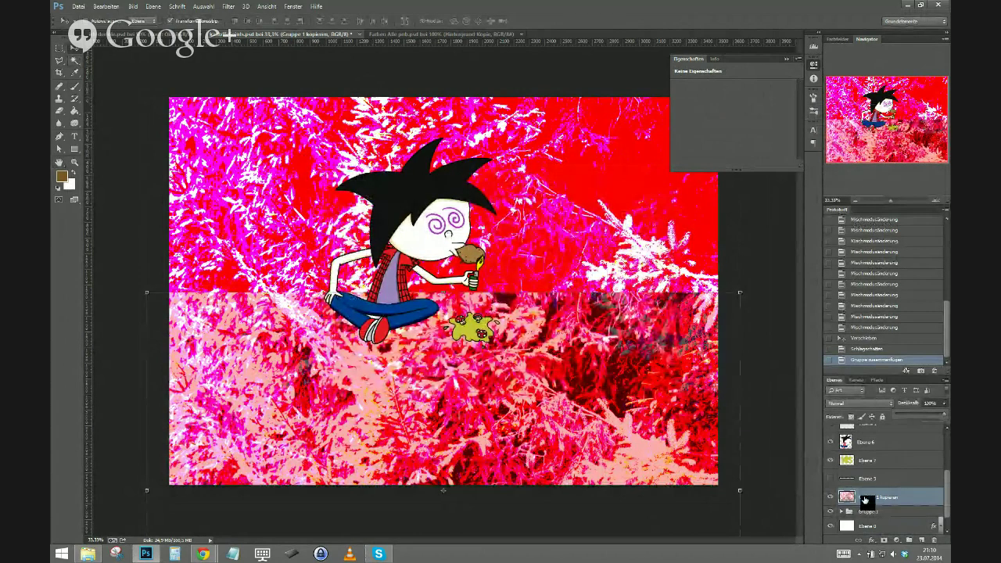
drag(865, 500, 150, 259)
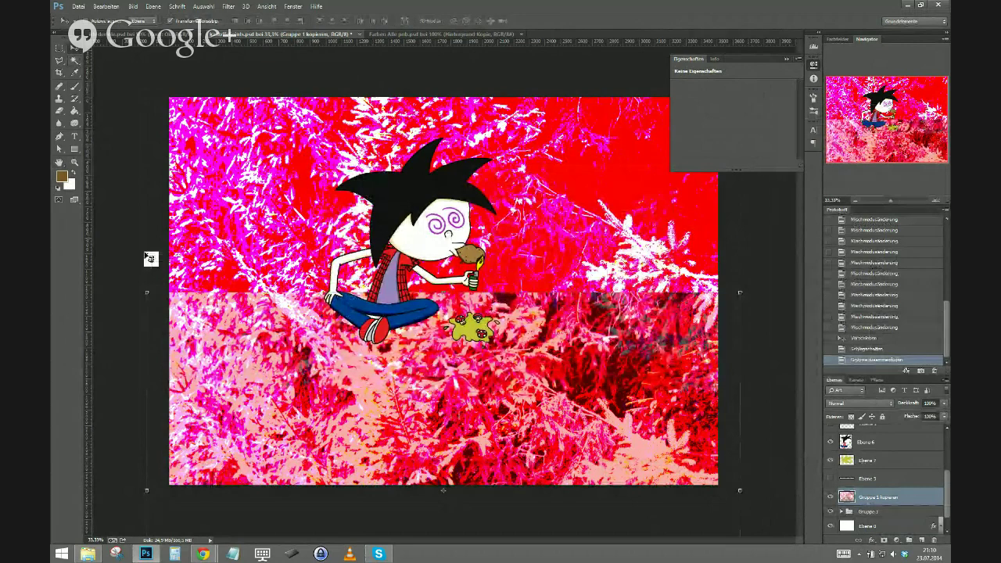
Set the foreground colour to black and choose the Gradient tool.
click(62, 175)
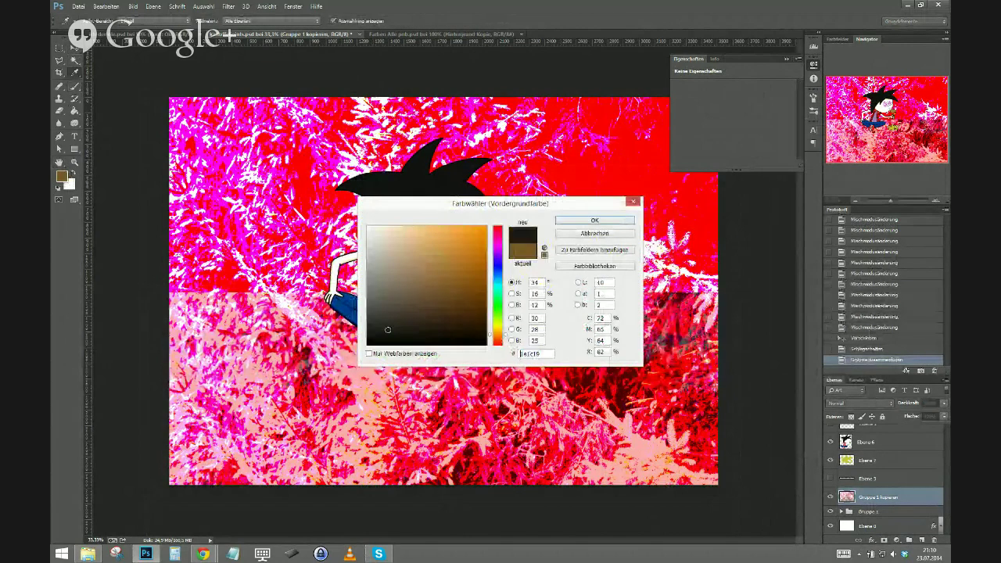
click(595, 220)
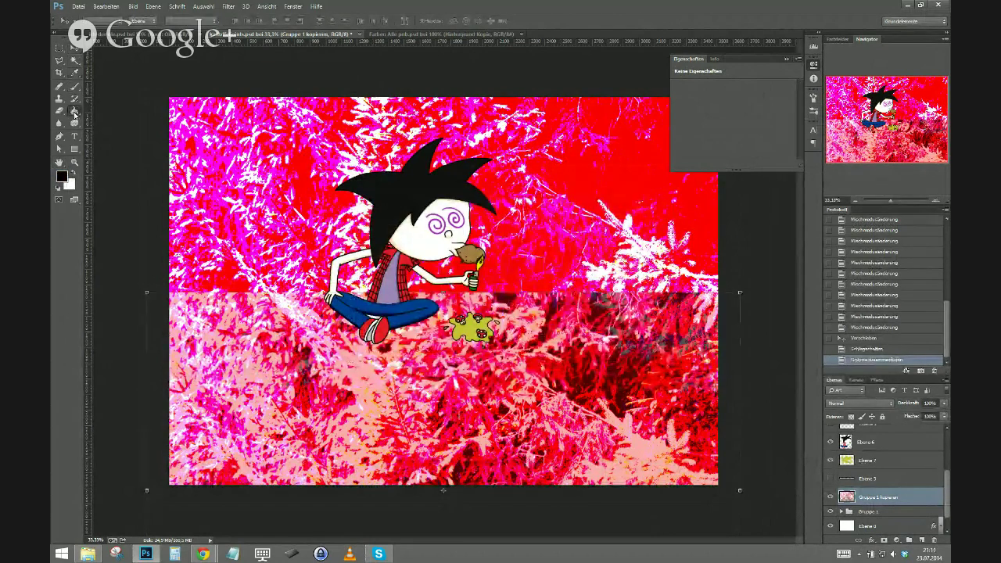
click(74, 111)
click(107, 110)
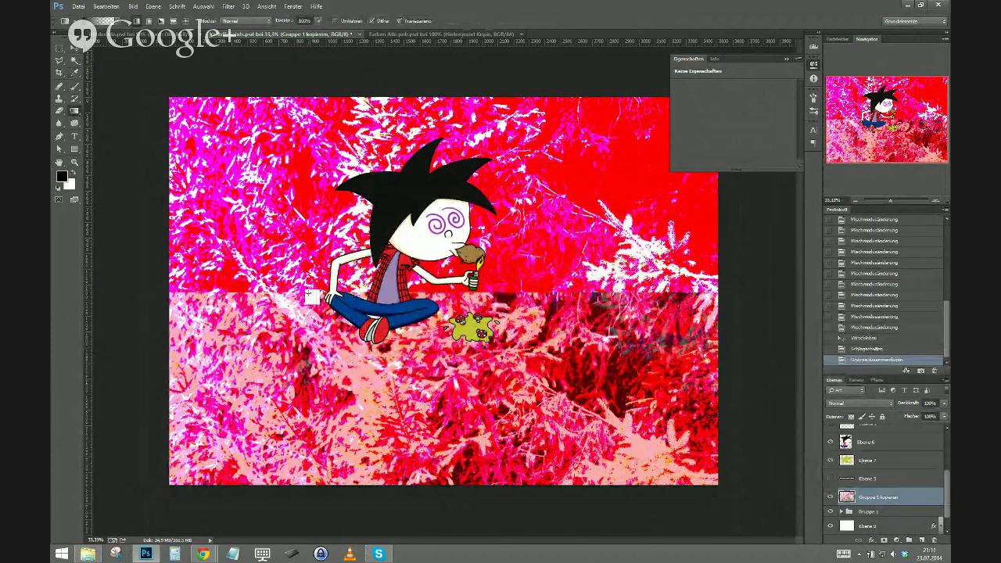
Try a black-to-transparent gradient down from the horizon directly on the merged forest layer and undo it.
drag(310, 295, 314, 369)
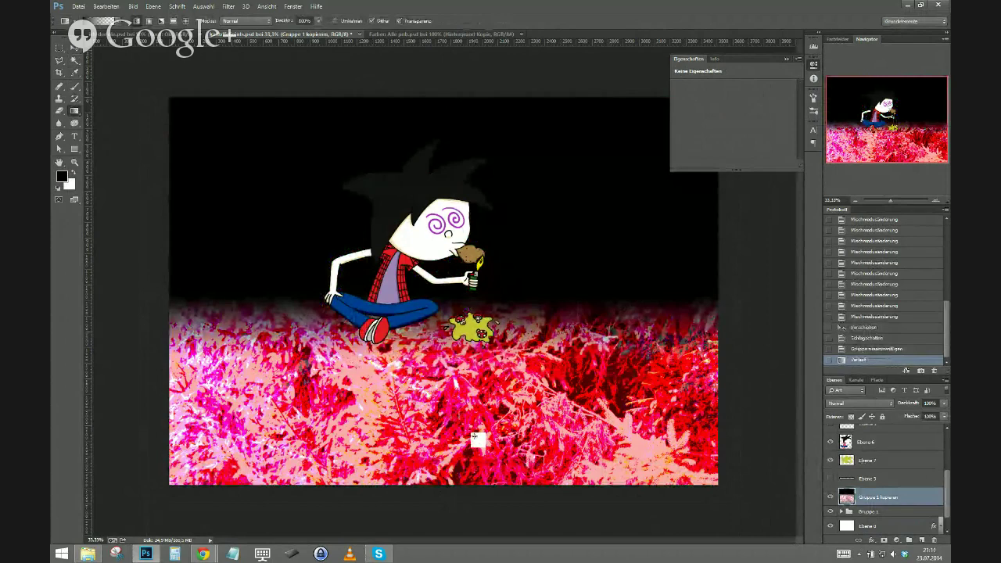
key(ctrl+z)
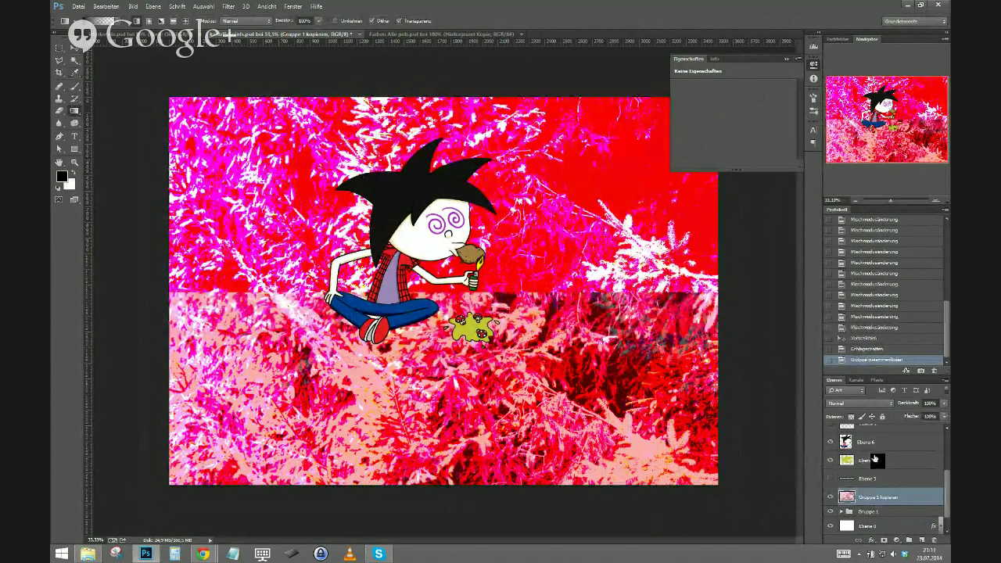
Draw a short black-to-transparent gradient below the horizon on a new layer, clear the area above the horizon from it, and deselect.
click(921, 541)
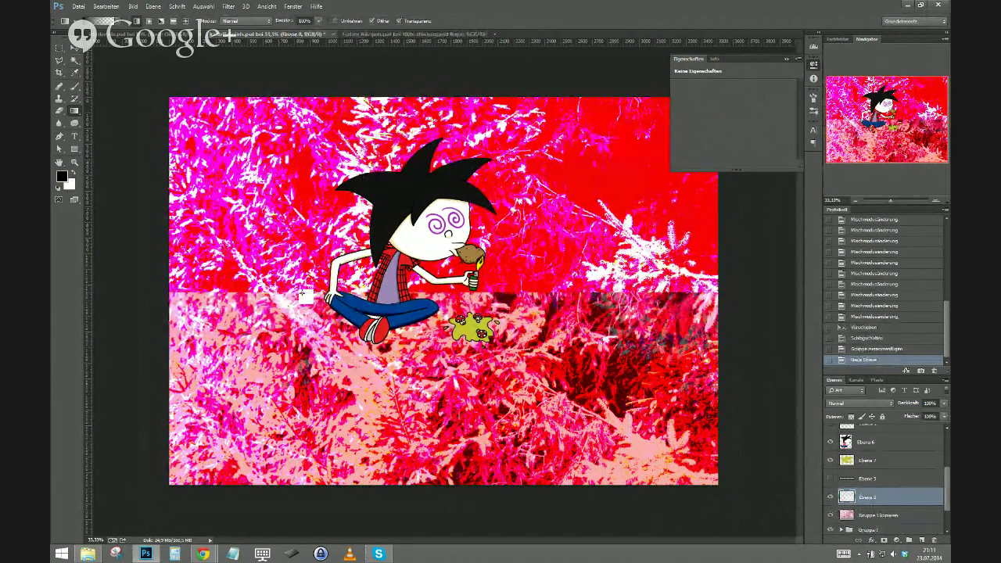
drag(302, 293, 302, 317)
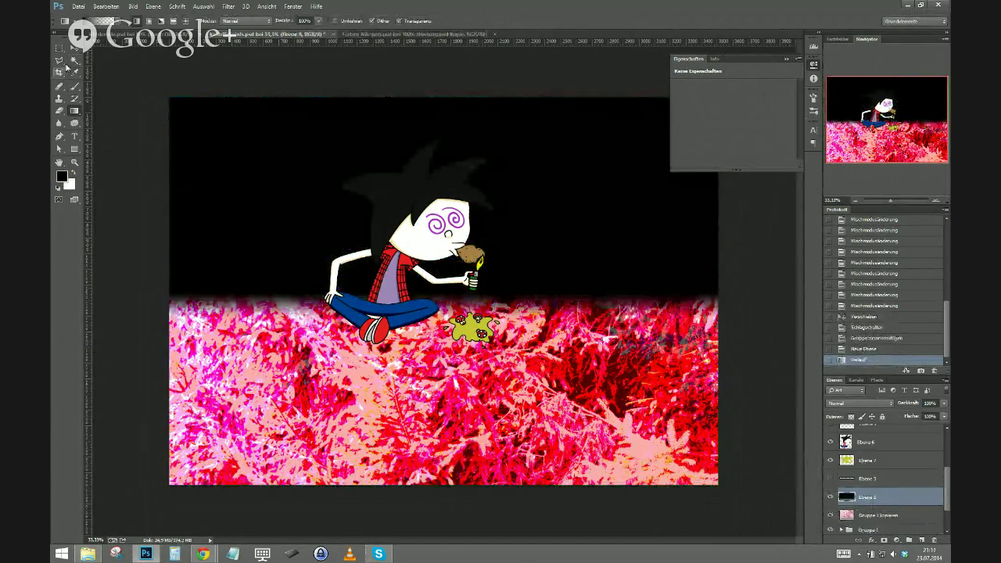
key(m)
mouse_move(170, 97)
mouse_down()
mouse_move(749, 291)
mouse_move(775, 286)
mouse_up()
key(Delete)
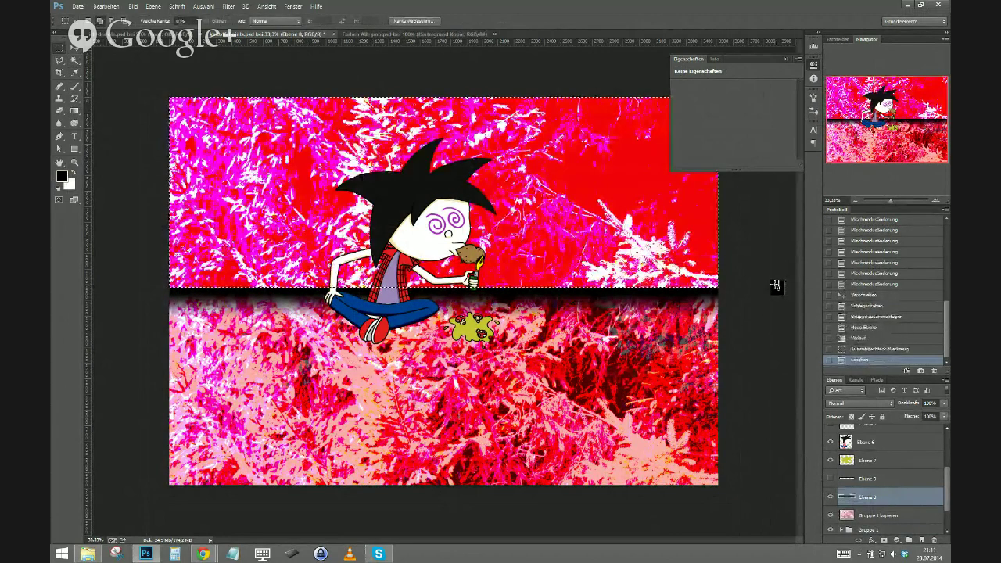
key(ctrl+d)
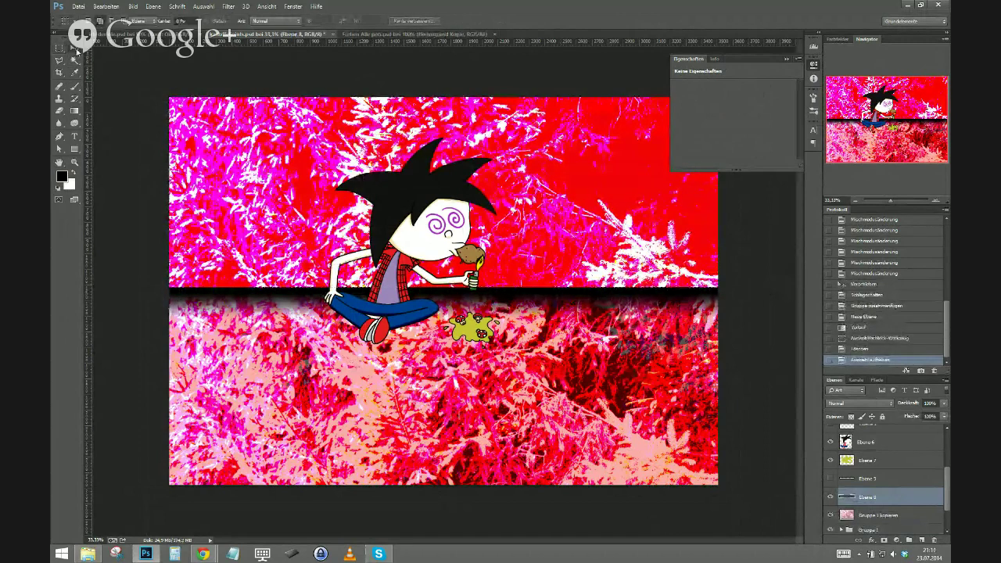
Move the black gradient shadow layer down until its hard upper edge lines up with the horizon.
click(75, 49)
key(shift+Down)
key(shift+Down)
key(shift+Down)
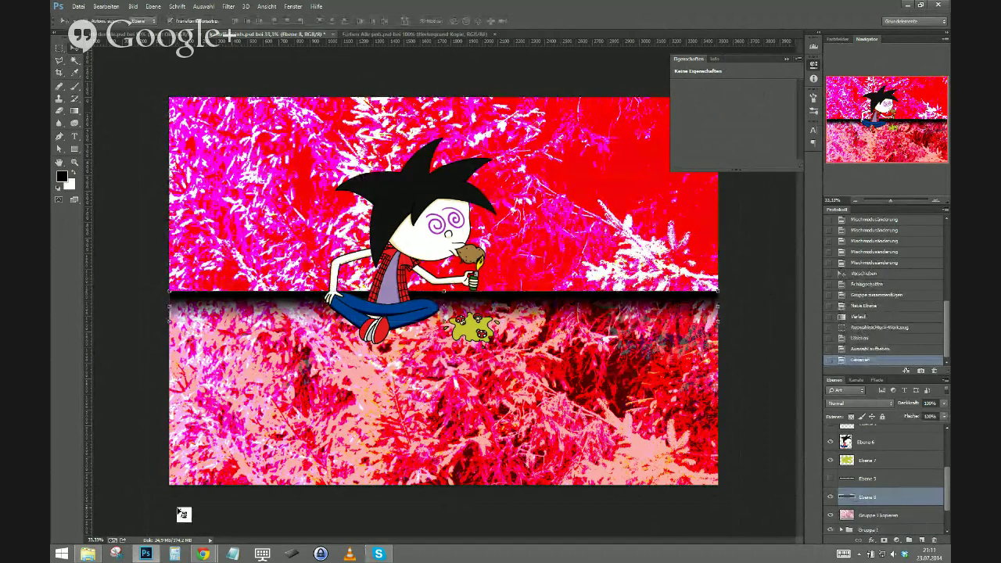
key(Down)
key(Down)
key(Down)
key(Up)
key(Up)
key(Up)
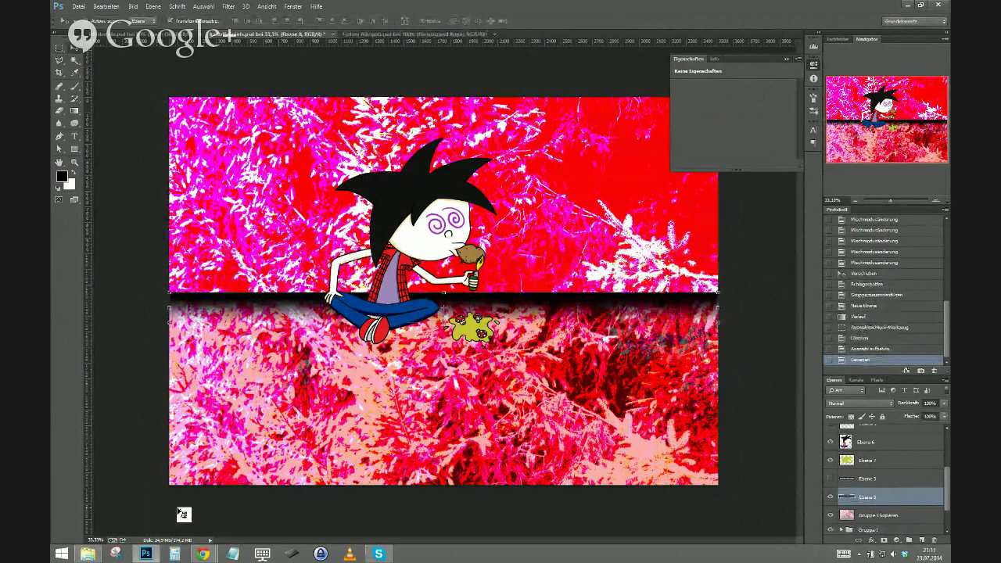
Set the horizon shadow layer's blend mode to Multiply and lower its opacity to about 30%.
click(859, 403)
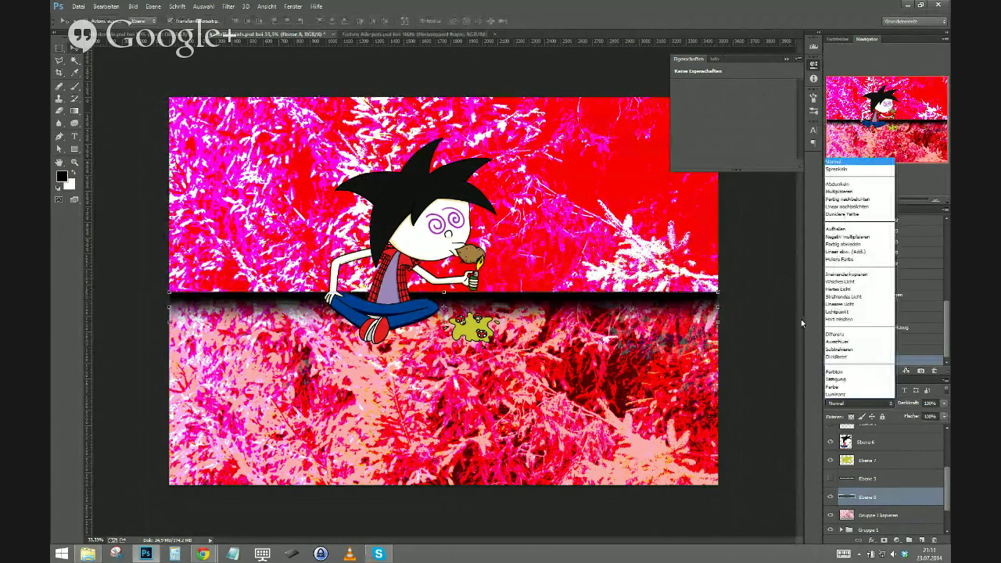
click(860, 194)
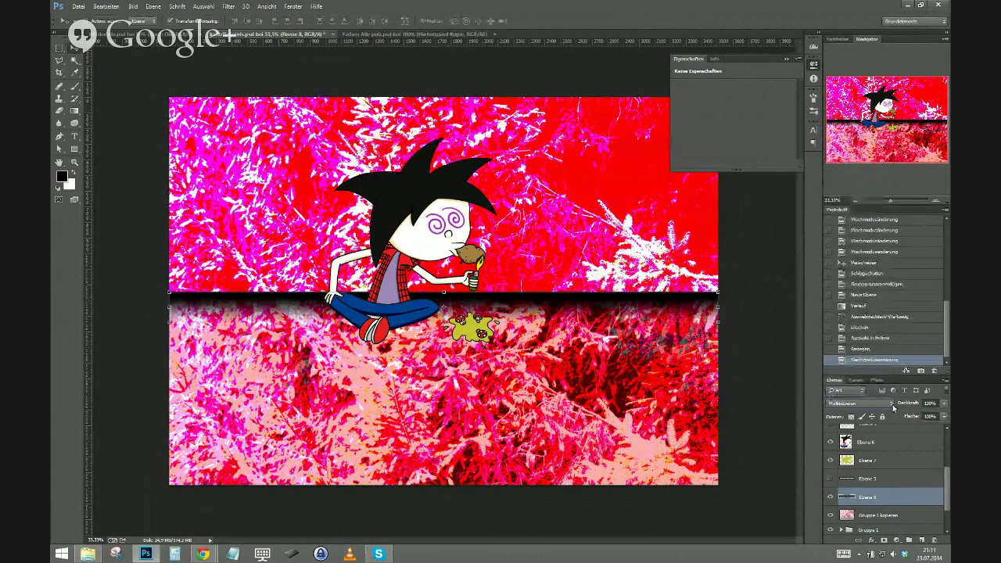
click(943, 416)
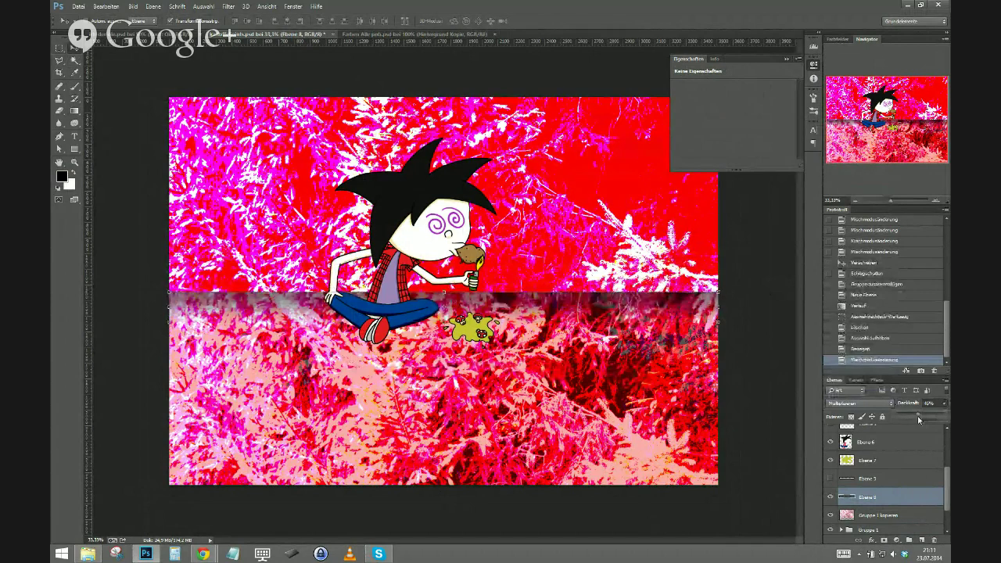
drag(917, 415, 912, 417)
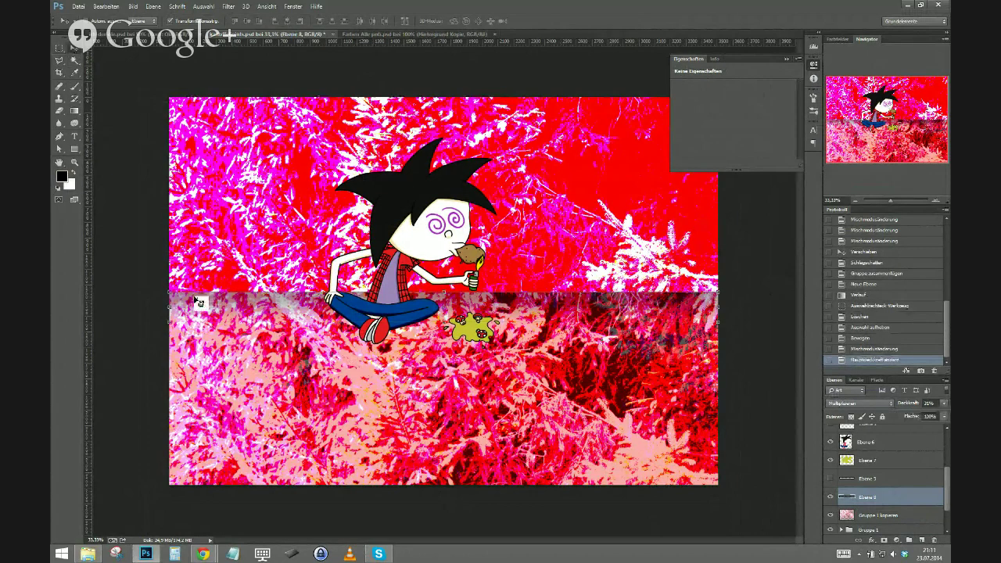
Nudge the horizon shadow slightly further down to fine-tune its alignment with the edge between forest and ground.
key(ctrl+plus)
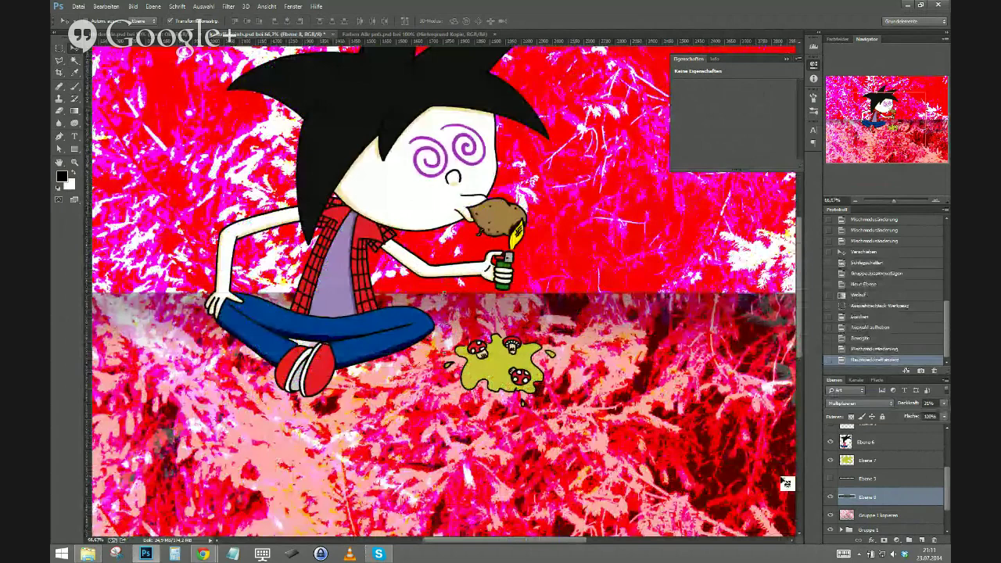
key(Down)
key(Down)
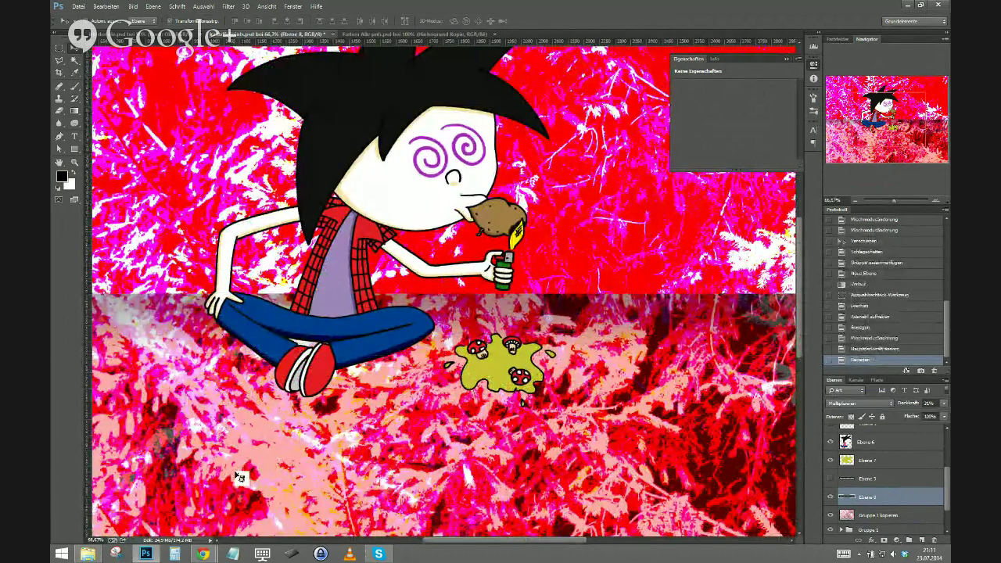
key(ctrl+minus)
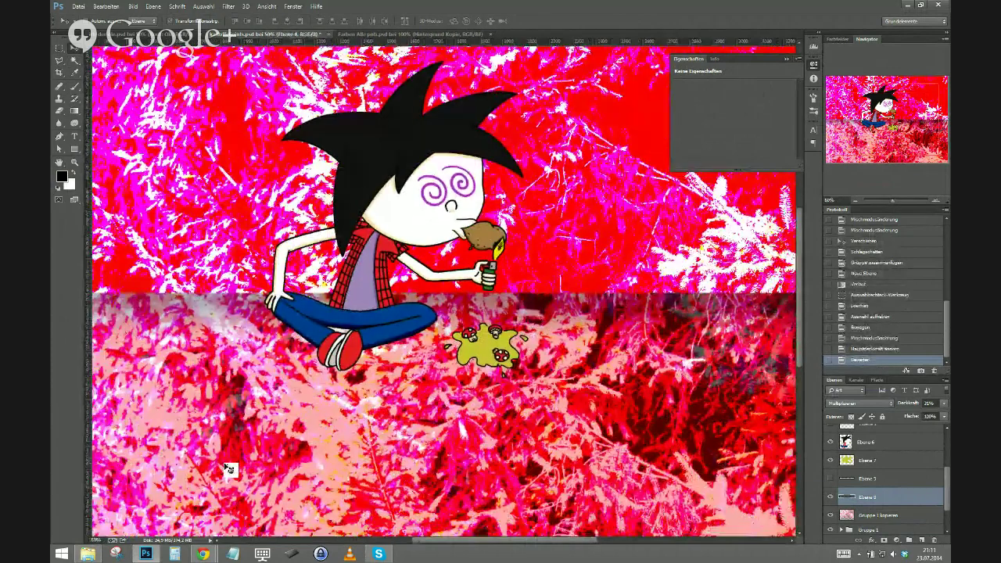
key(ctrl+minus)
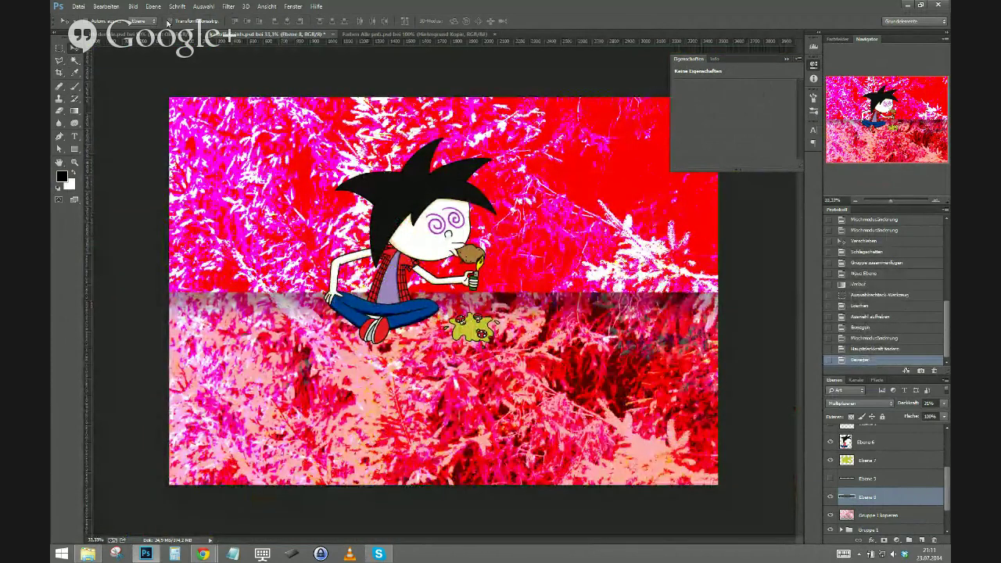
Squash the horizon shadow vertically with Free Transform into a very thin strip along the horizon.
key(ctrl+t)
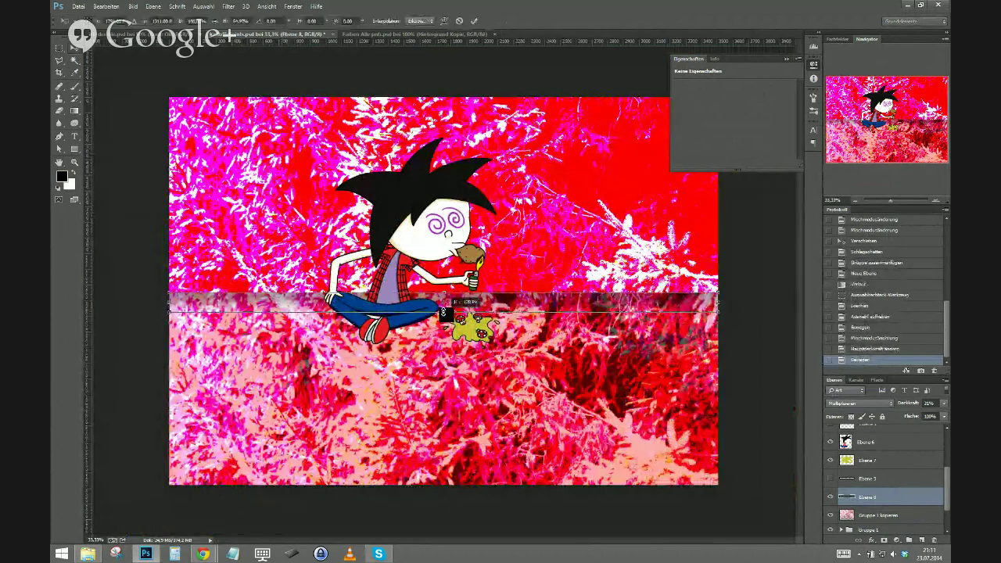
drag(449, 329, 442, 307)
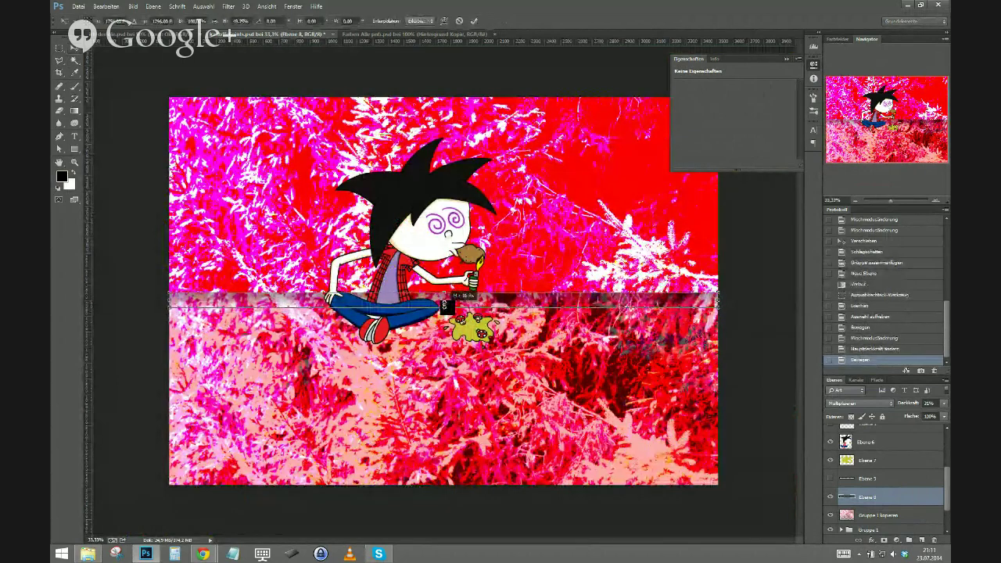
click(474, 21)
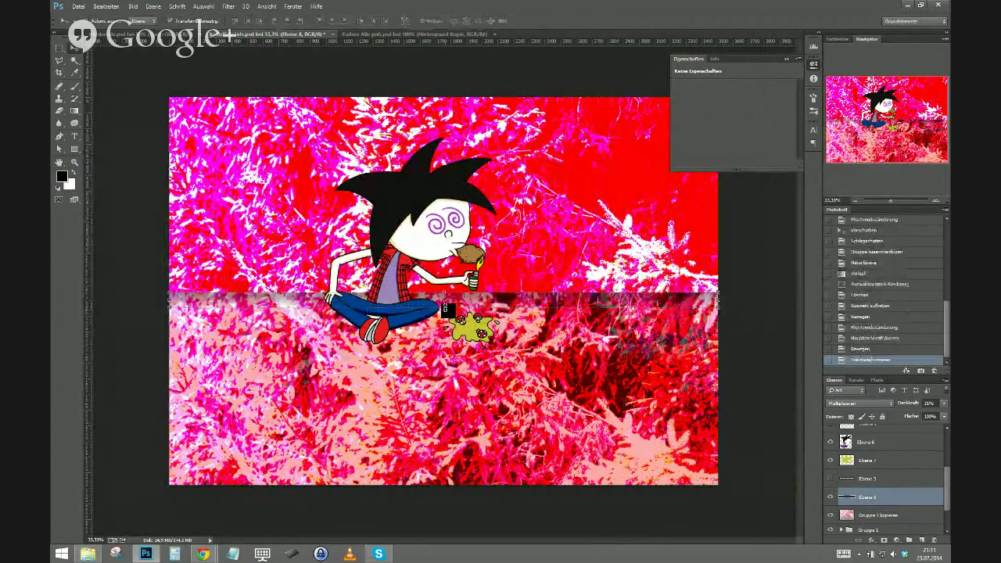
key(ctrl+t)
drag(442, 309, 437, 290)
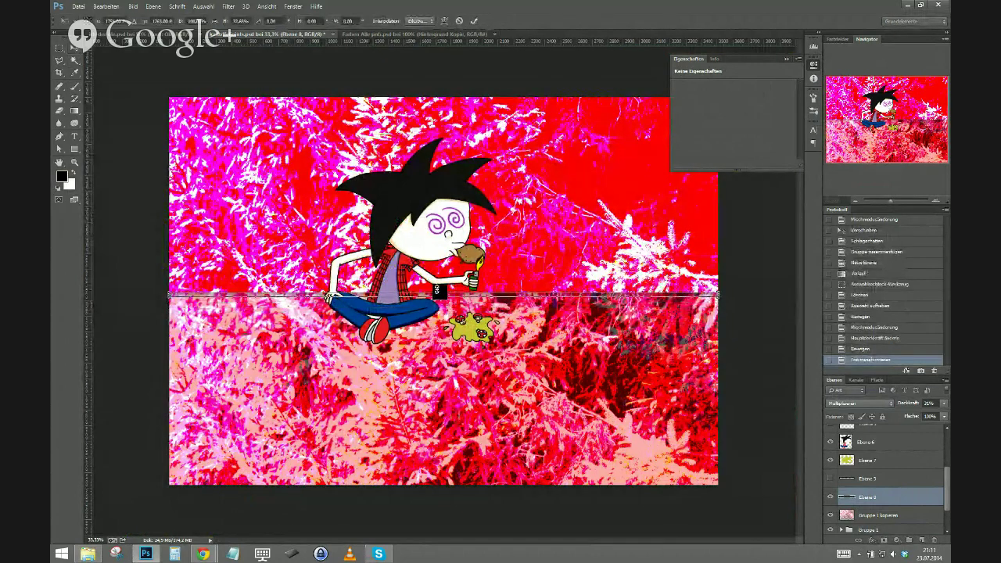
click(473, 20)
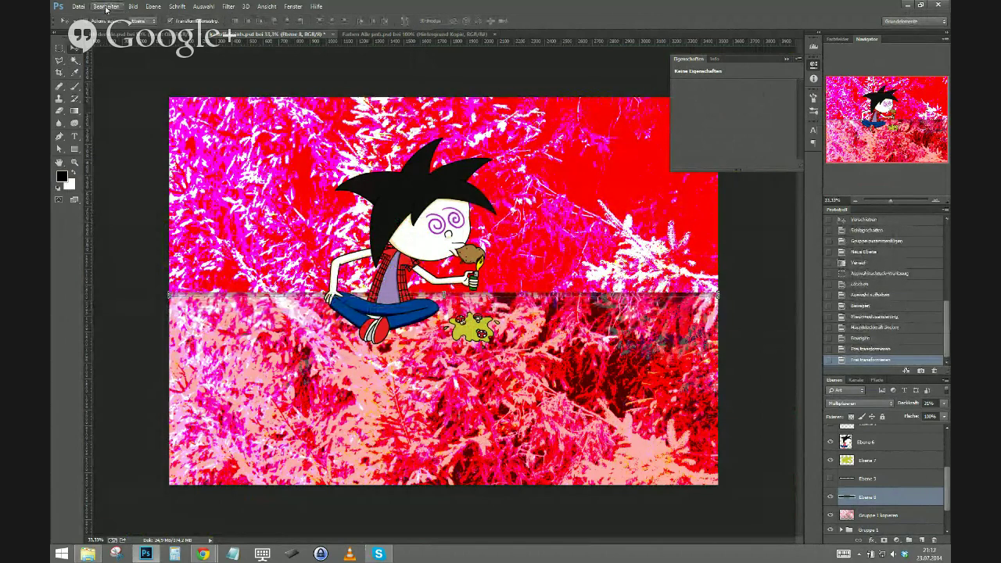
Flip the thin shadow strip vertically and shift it up so it sits just above the horizon.
click(104, 7)
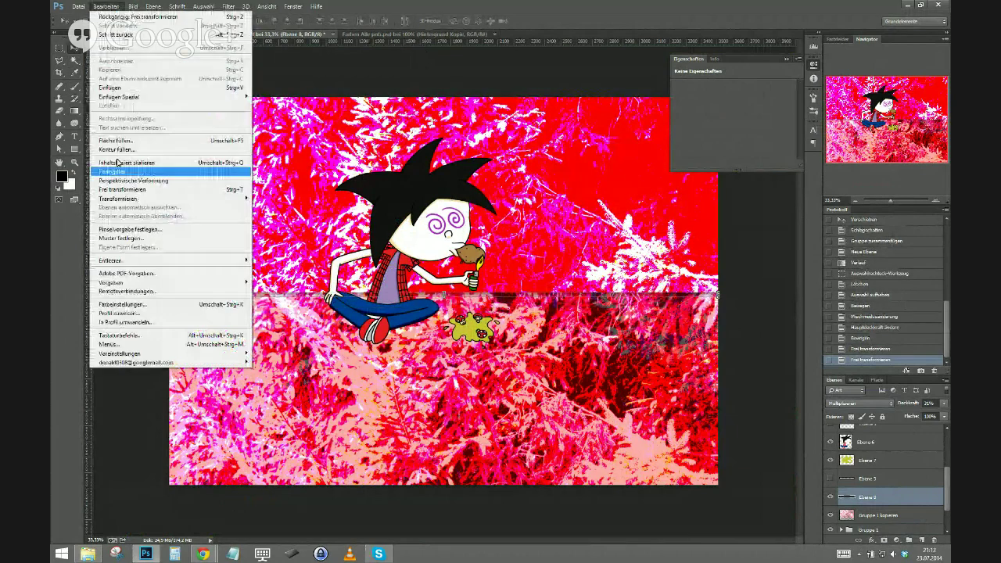
mouse_move(117, 199)
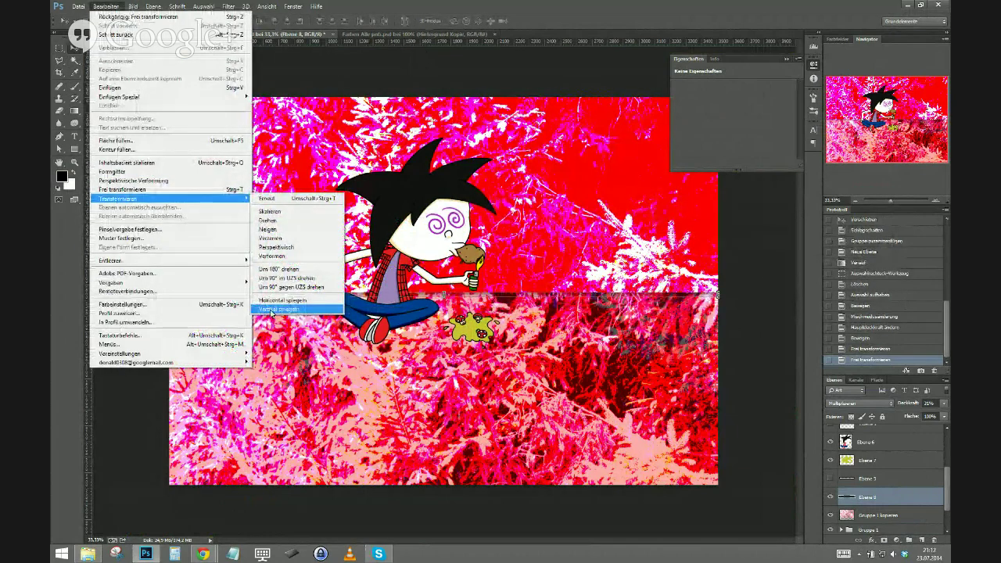
click(272, 311)
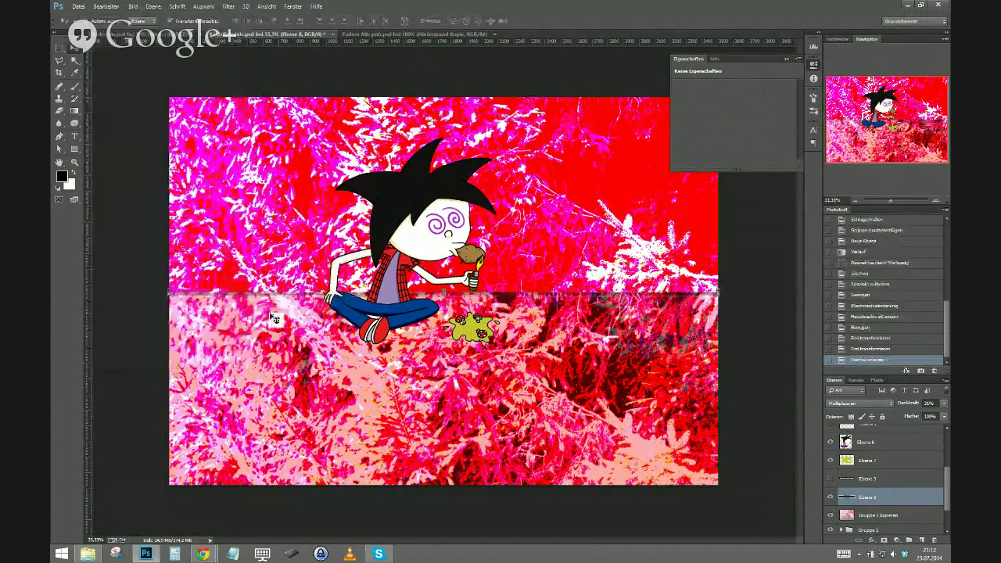
key(Up)
key(Up)
key(Up)
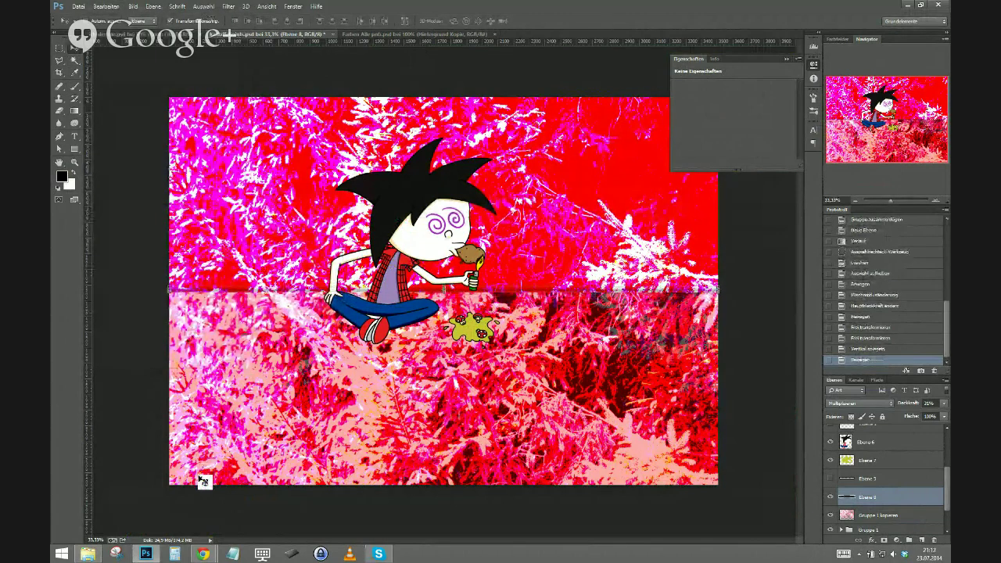
Examine the flipped shadow strip along the horizon at close range and in the full composition.
key(ctrl+plus)
key(ctrl+plus)
key(ctrl+plus)
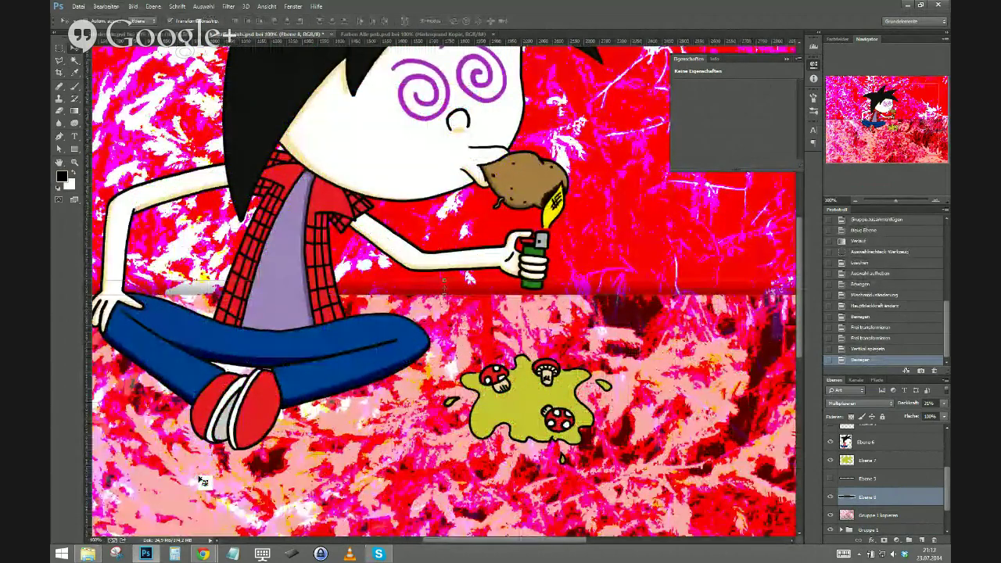
key(ctrl+plus)
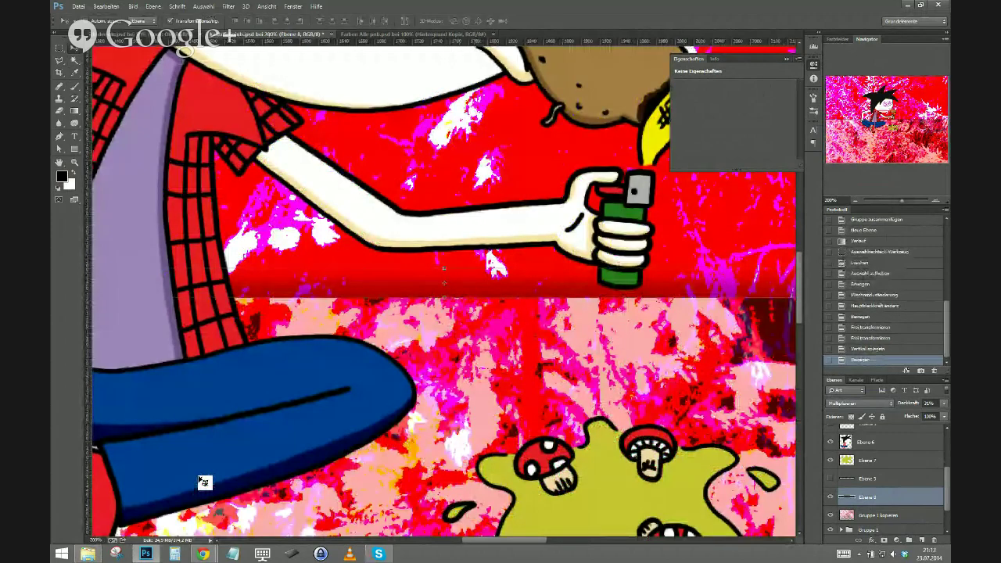
key(ctrl+minus)
key(ctrl+minus)
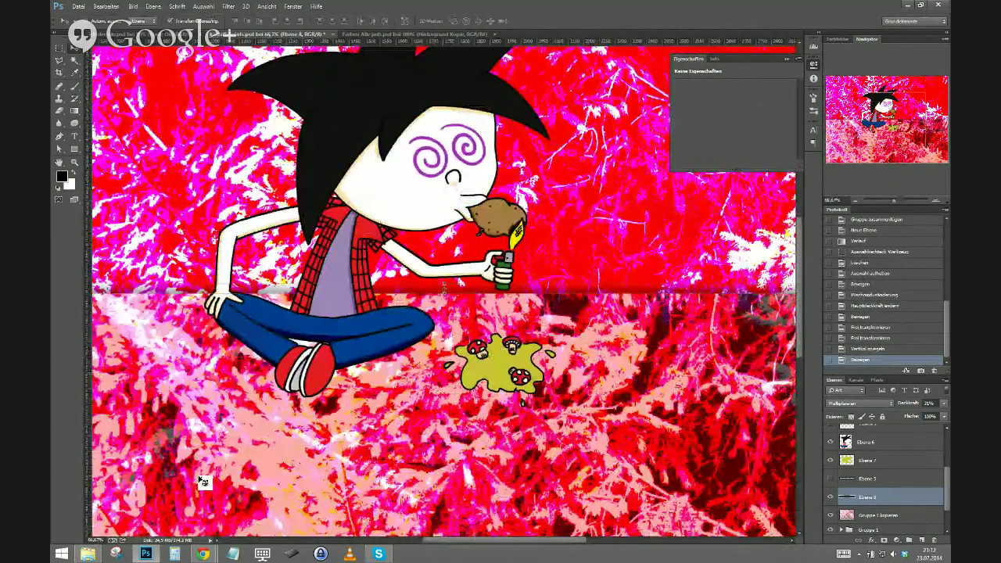
key(ctrl+minus)
key(ctrl+minus)
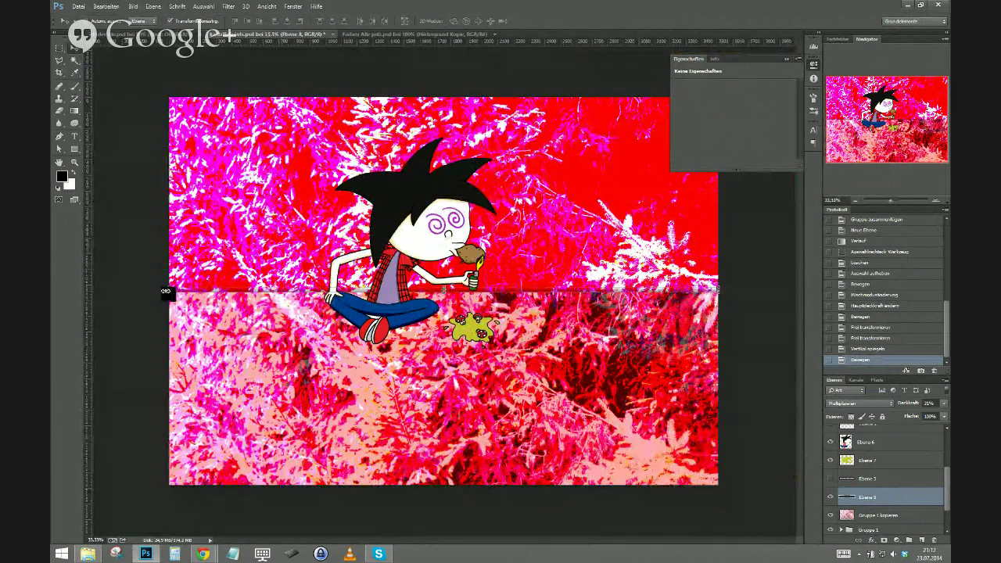
Stretch the shadow strip horizontally with Free Transform so it extends slightly past both sides of the canvas.
key(ctrl+t)
drag(167, 290, 159, 291)
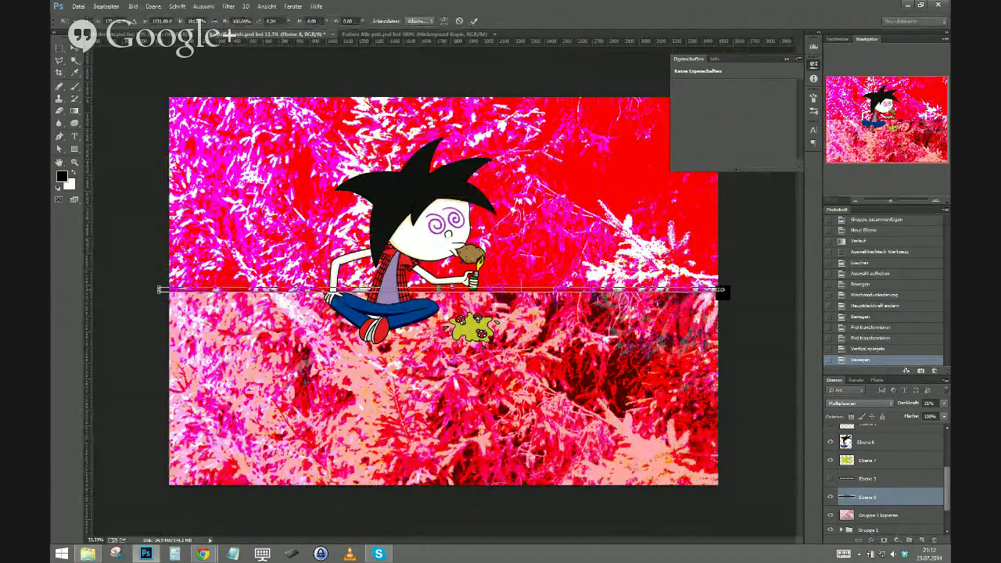
drag(718, 291, 727, 292)
click(473, 20)
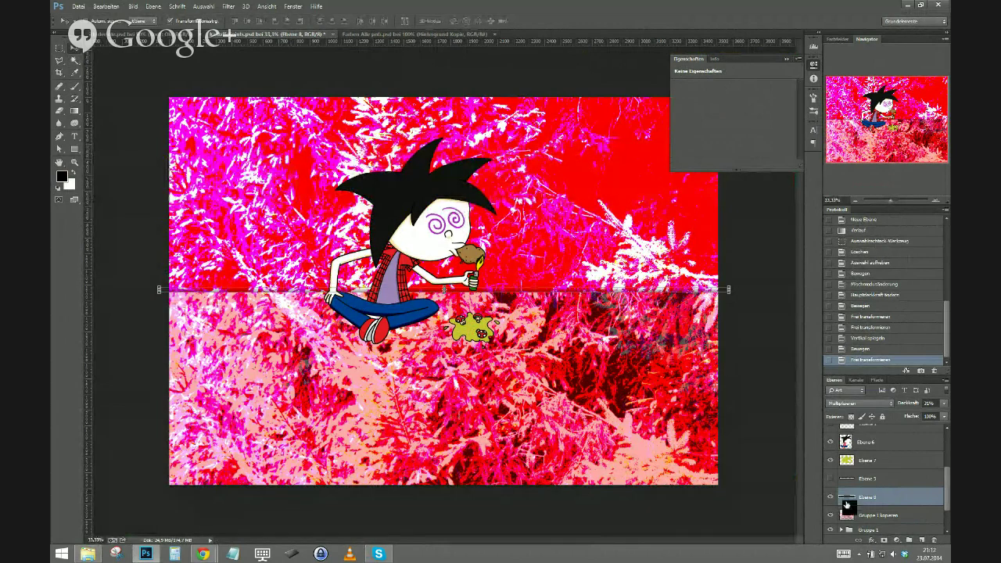
Select all character and mushroom puddle layers together and move them to the right and slightly up.
click(866, 459)
drag(949, 482, 935, 417)
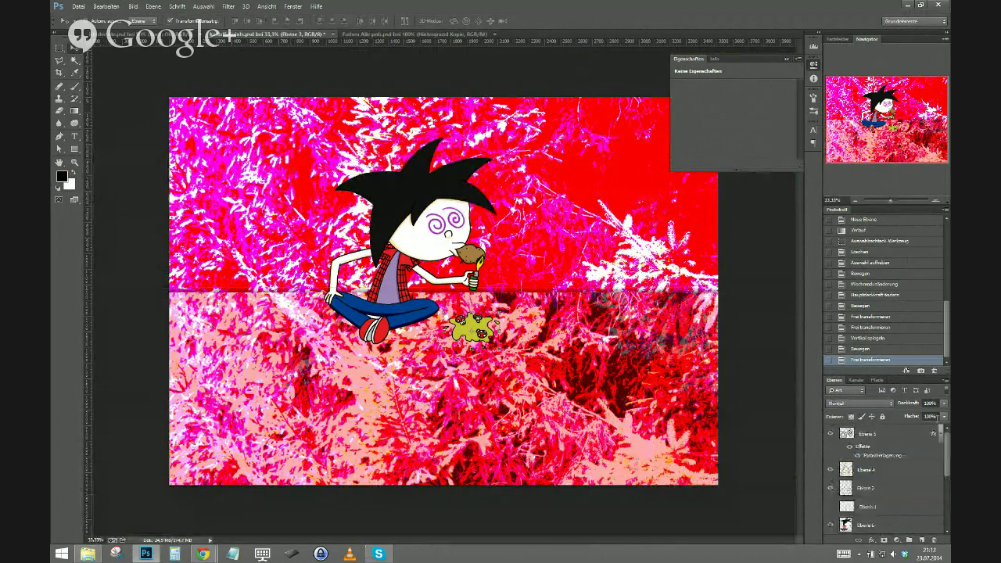
shift+click(831, 445)
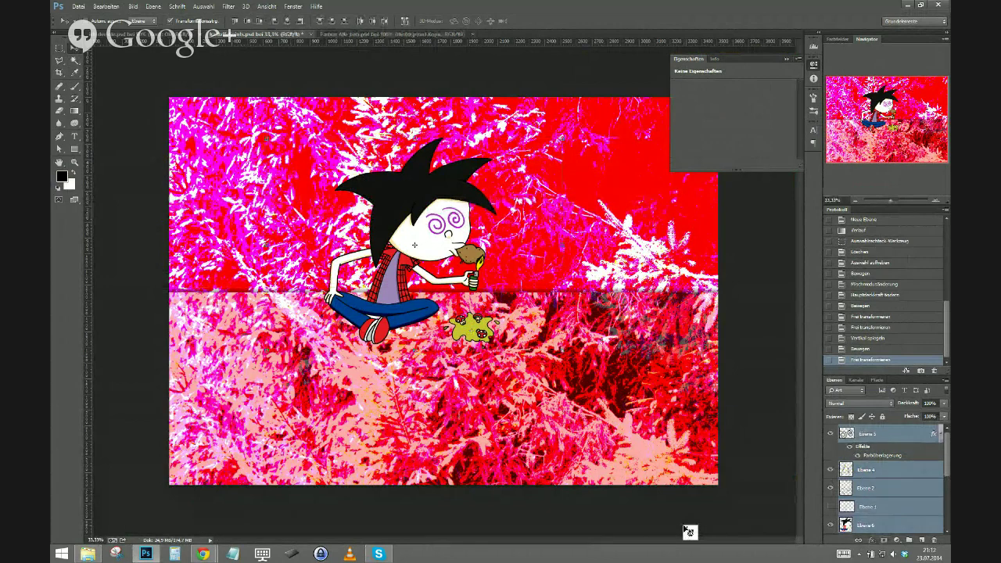
key(shift+Right)
key(shift+Down)
key(shift+Down)
key(shift+Right)
key(shift+Right)
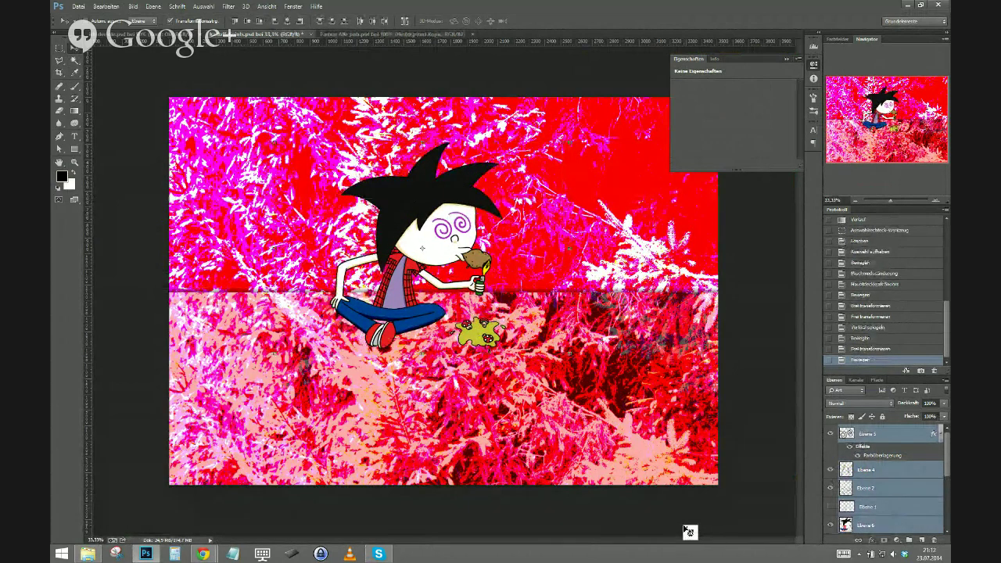
key(shift+Right)
key(shift+Right)
key(shift+Up)
key(shift+Up)
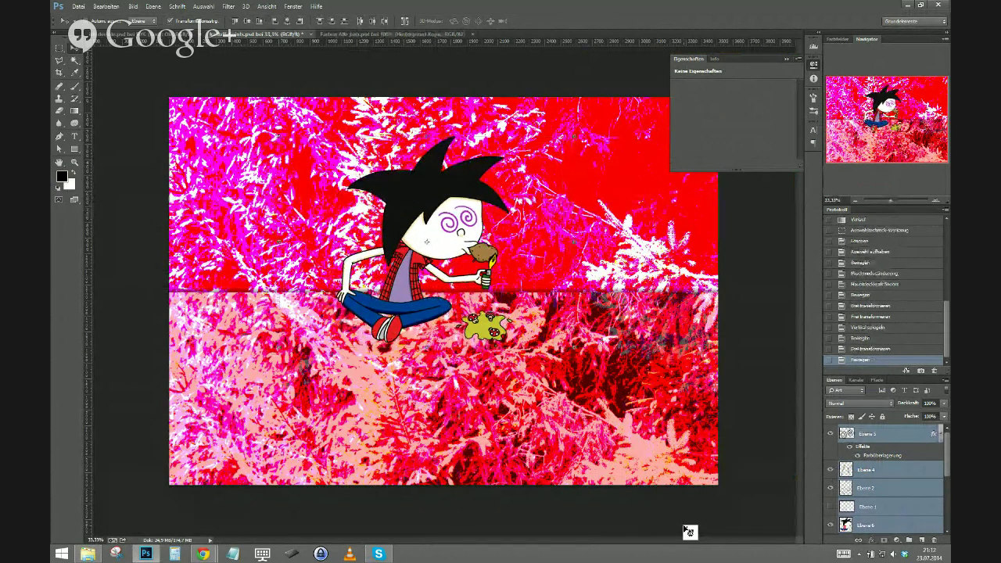
key(shift+Up)
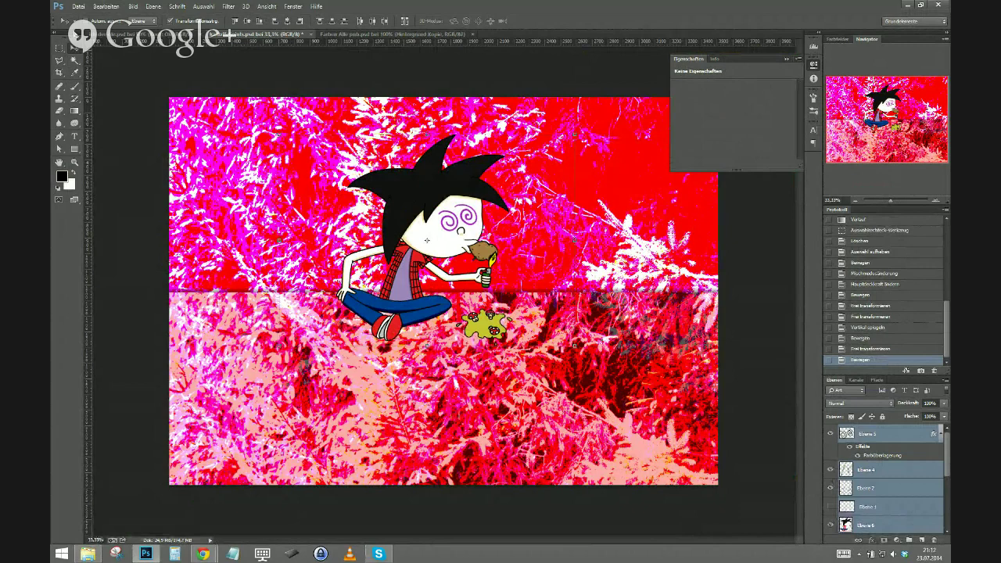
Create a new layer beneath the character and puddle layers and draw a black-to-transparent radial gradient centred under the character's crossed legs.
scroll(875, 485, down, 3)
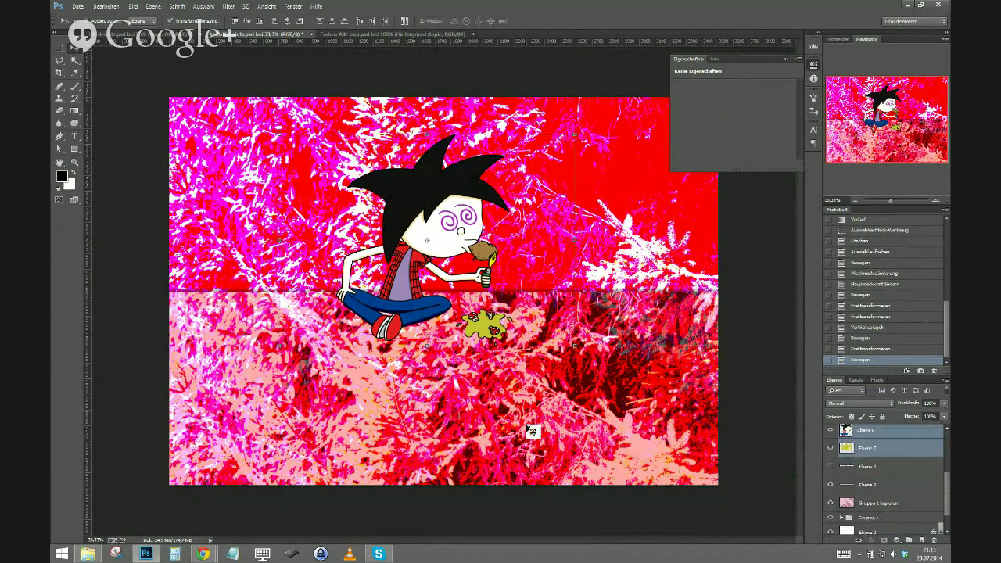
click(860, 532)
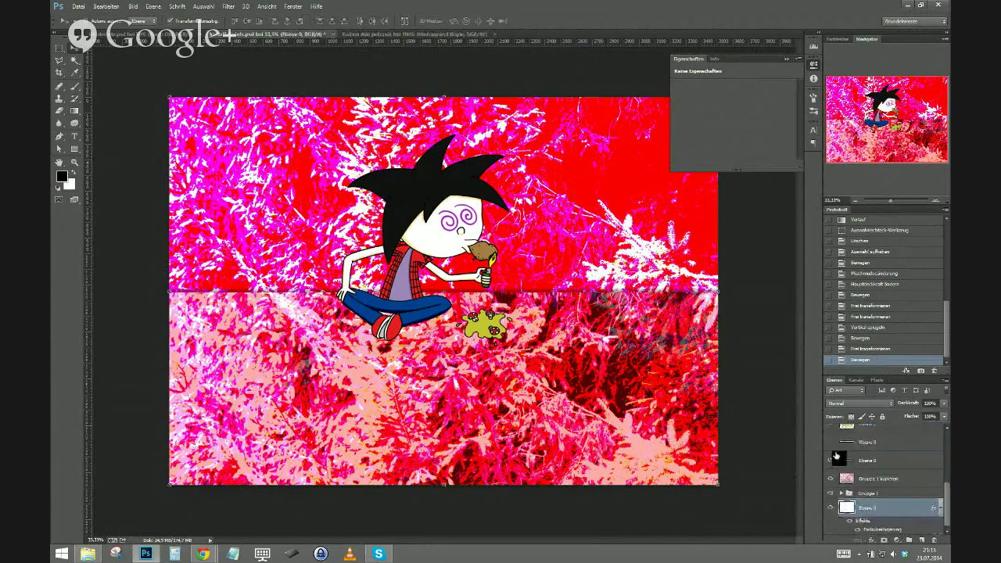
drag(835, 455, 865, 494)
click(866, 478)
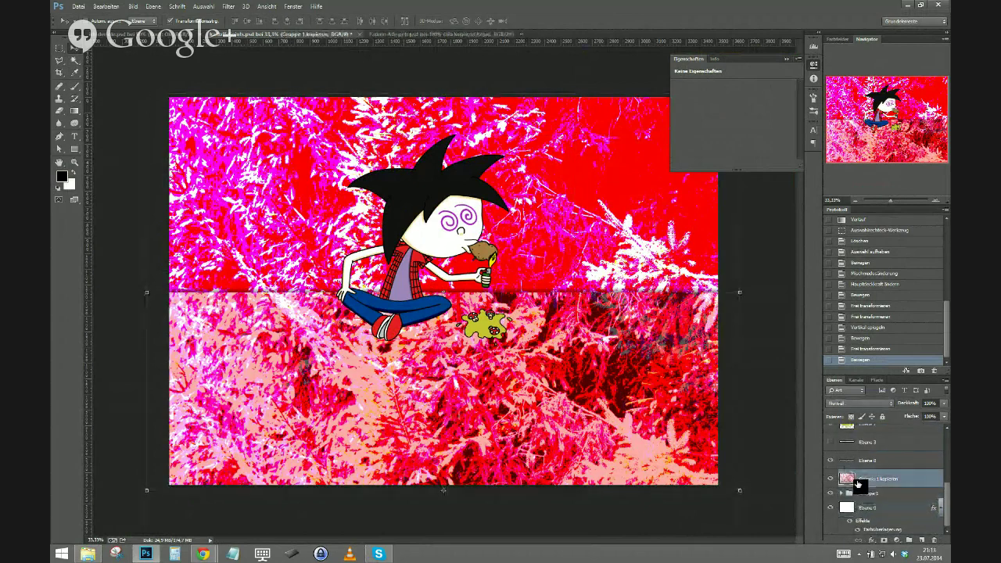
scroll(947, 499, up, 1)
drag(947, 499, 947, 488)
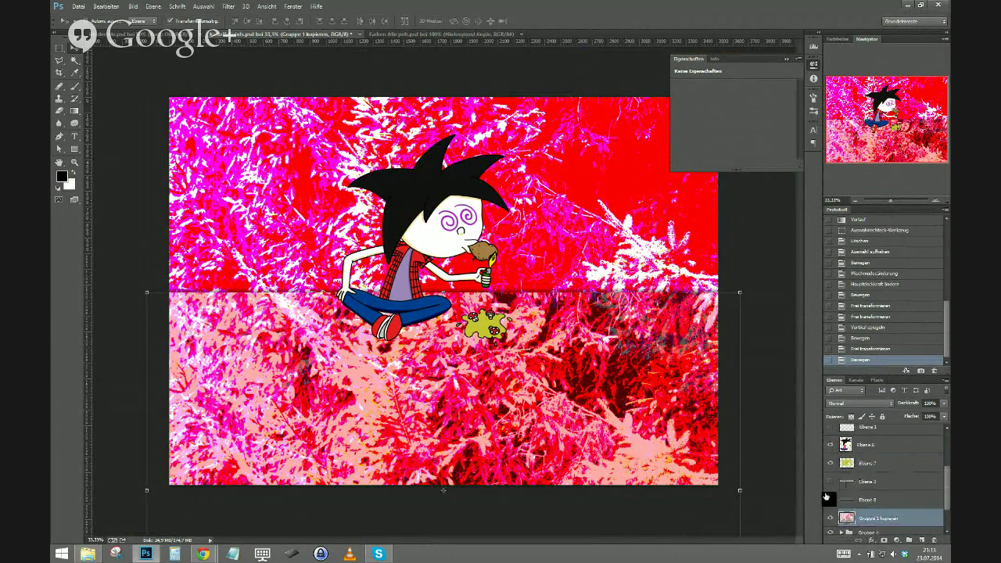
click(868, 482)
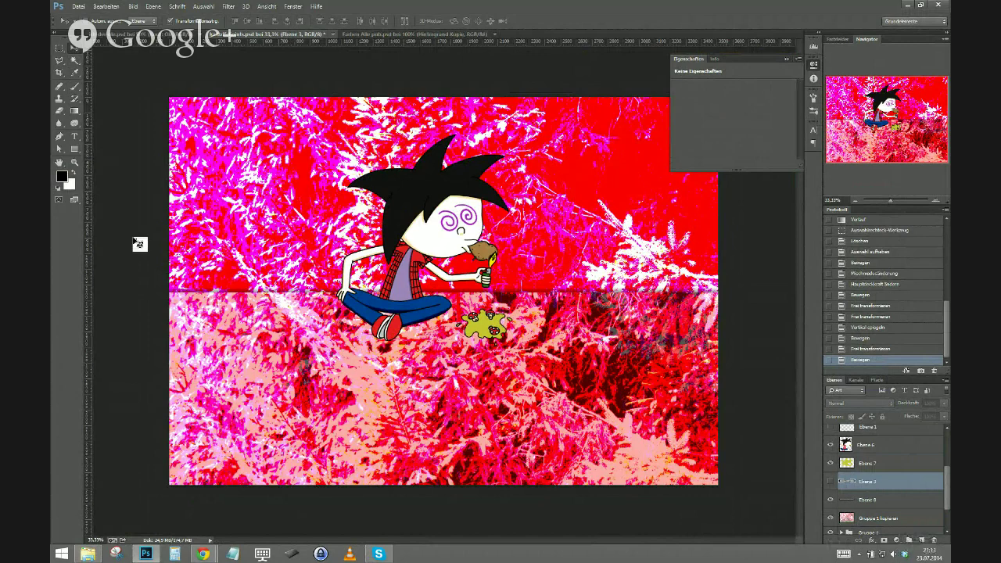
click(74, 110)
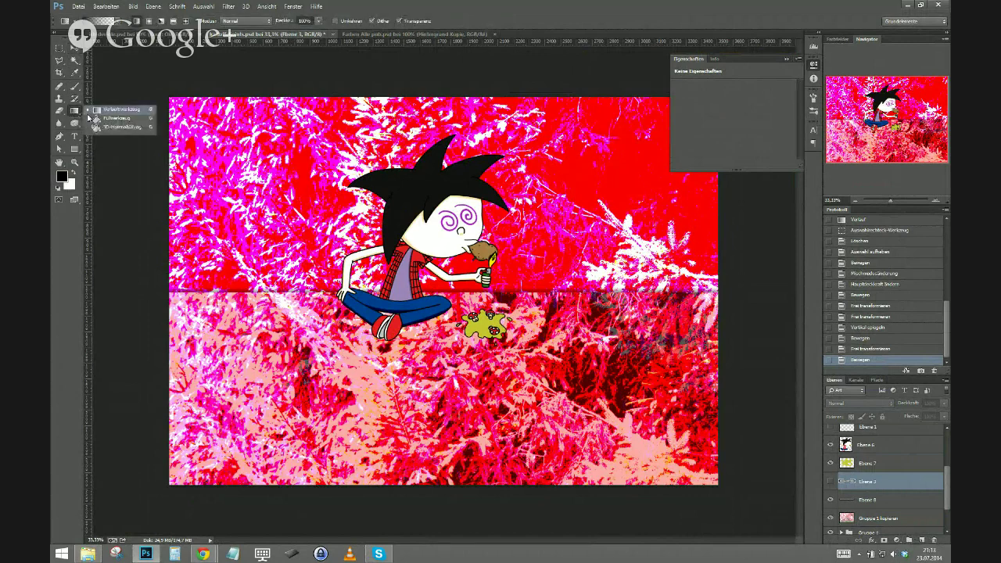
click(149, 21)
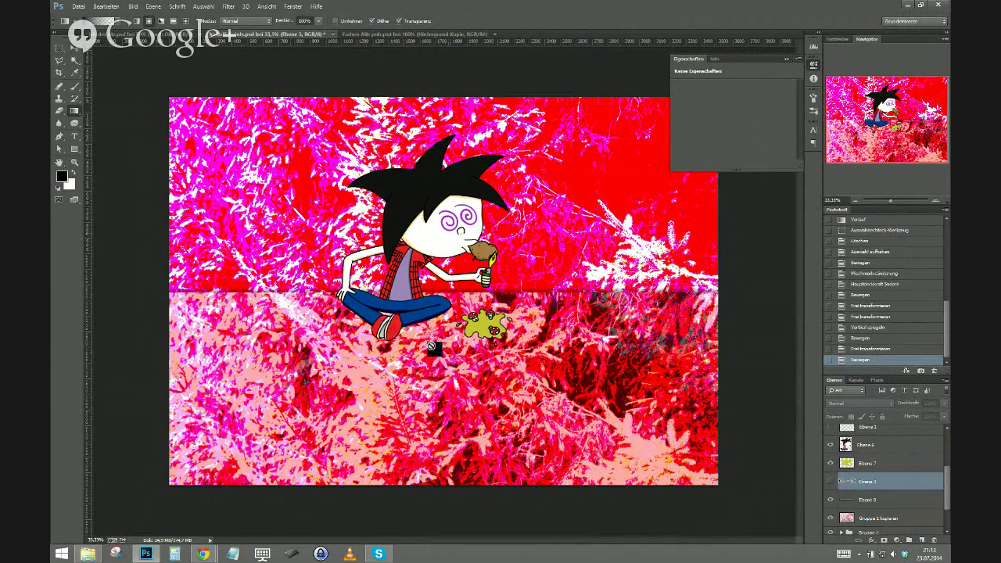
click(921, 540)
drag(385, 315, 258, 348)
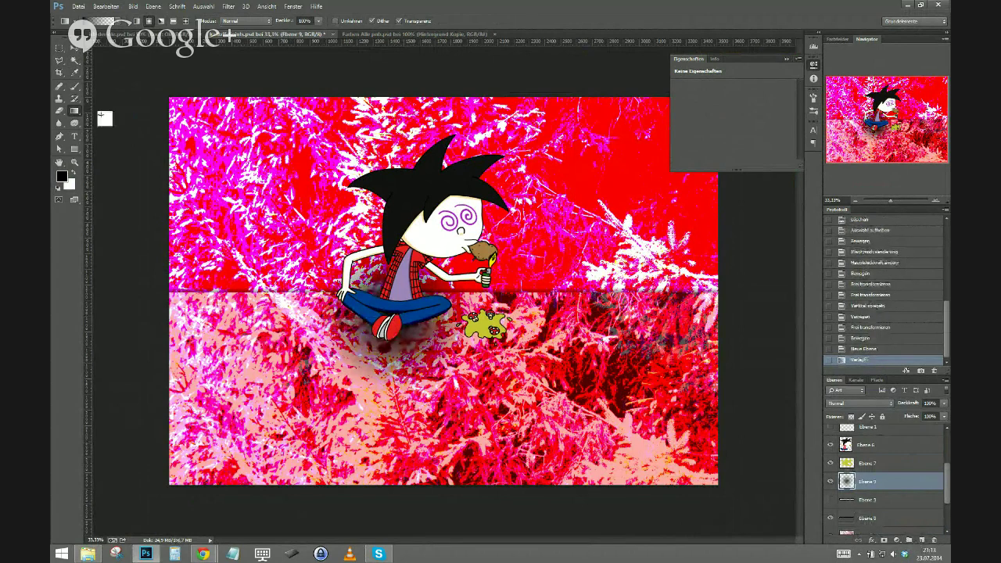
Flatten the radial gradient with Free Transform into a wide, low oval shadow beneath the character's legs.
key(ctrl+t)
drag(394, 235, 388, 333)
drag(373, 367, 370, 326)
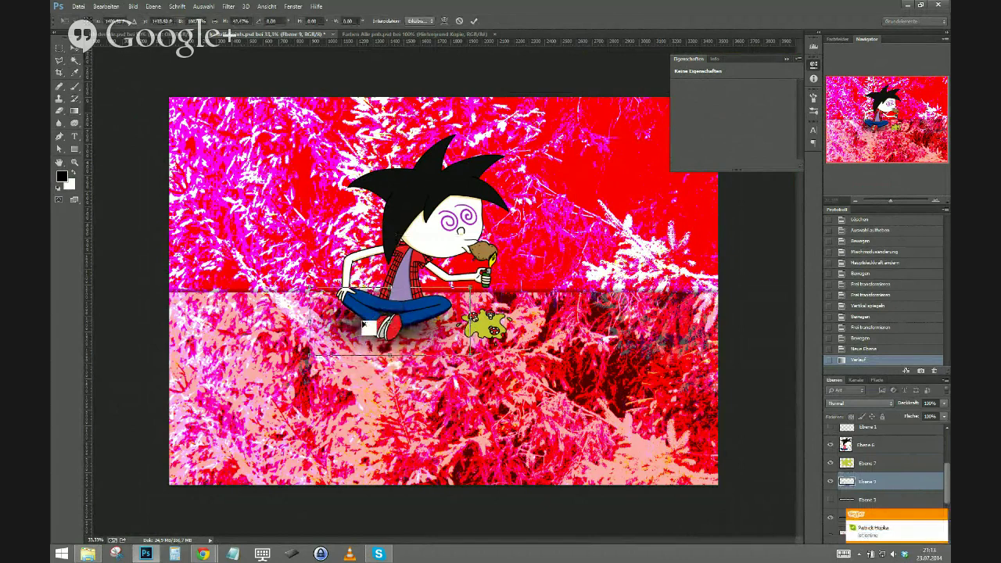
click(473, 21)
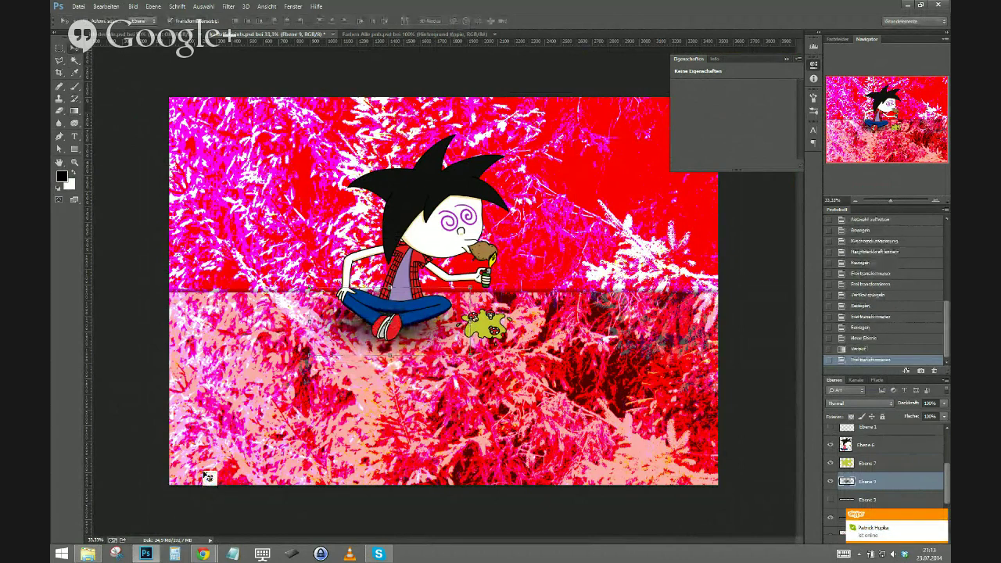
Slightly lower the oval shadow layer's opacity and move the shadow down so it shows below the character's shoe.
click(943, 403)
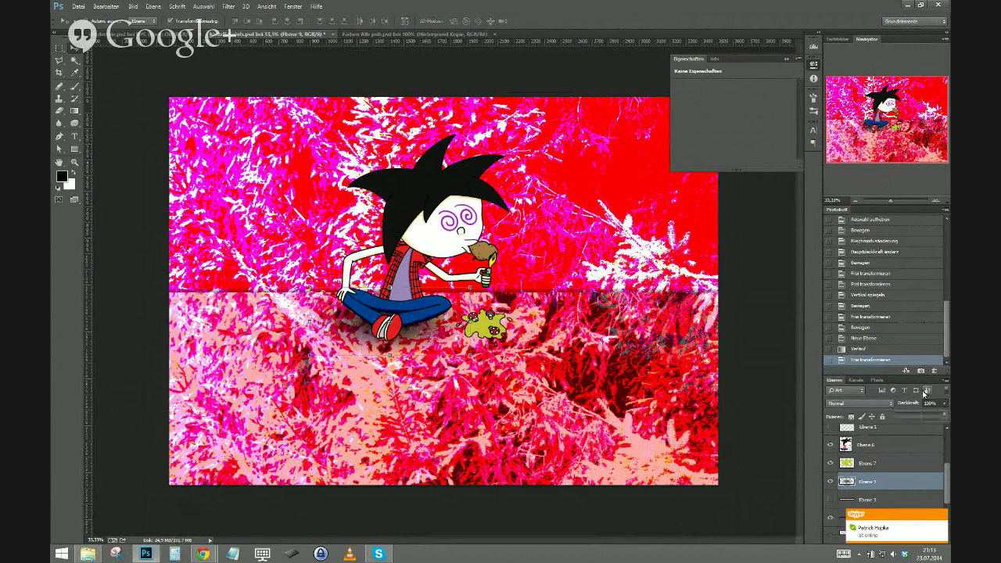
drag(943, 417, 933, 416)
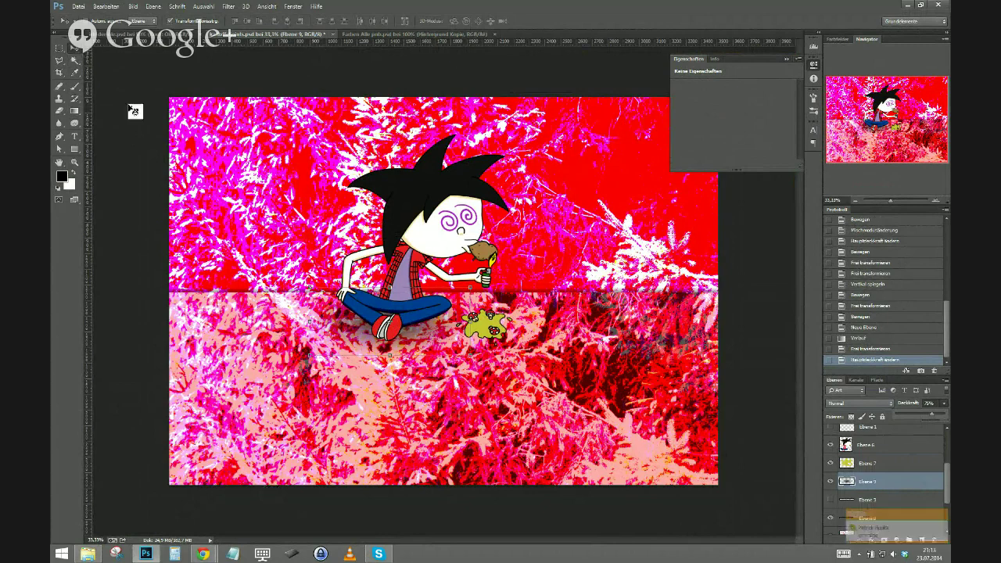
click(849, 481)
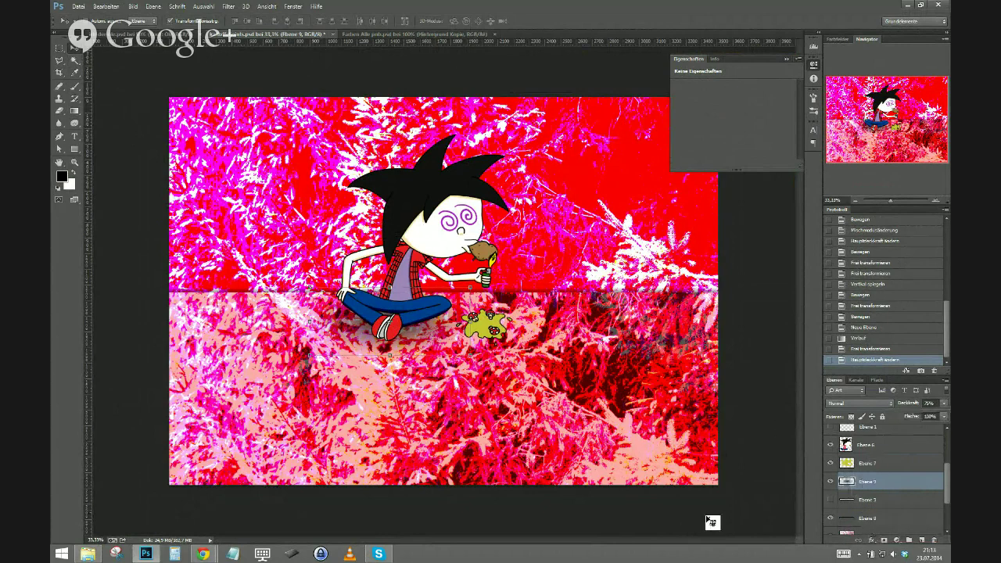
drag(352, 327, 348, 353)
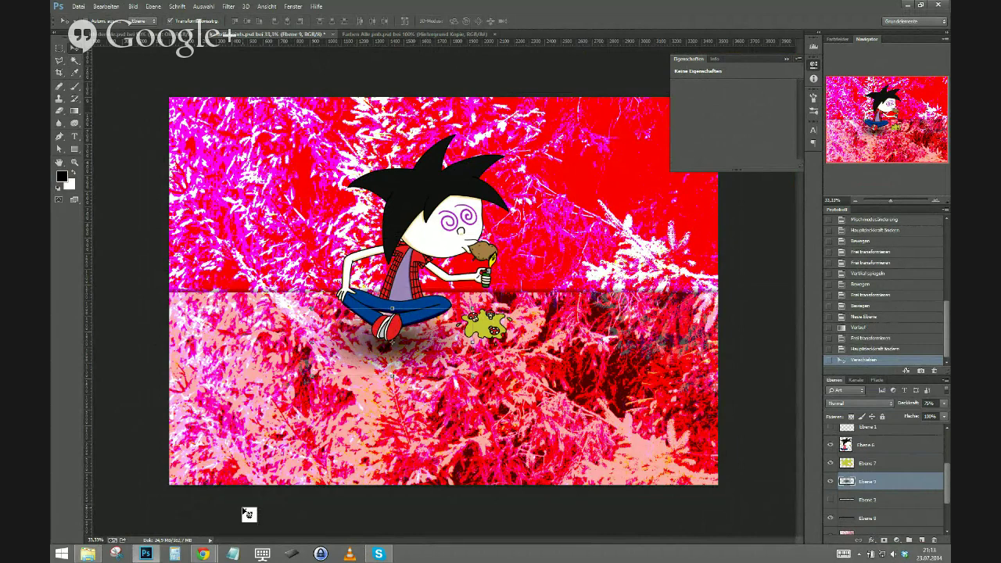
Handwrite the artist's name with the black Brush on a new topmost layer, on the ground below the mushroom puddle.
click(75, 86)
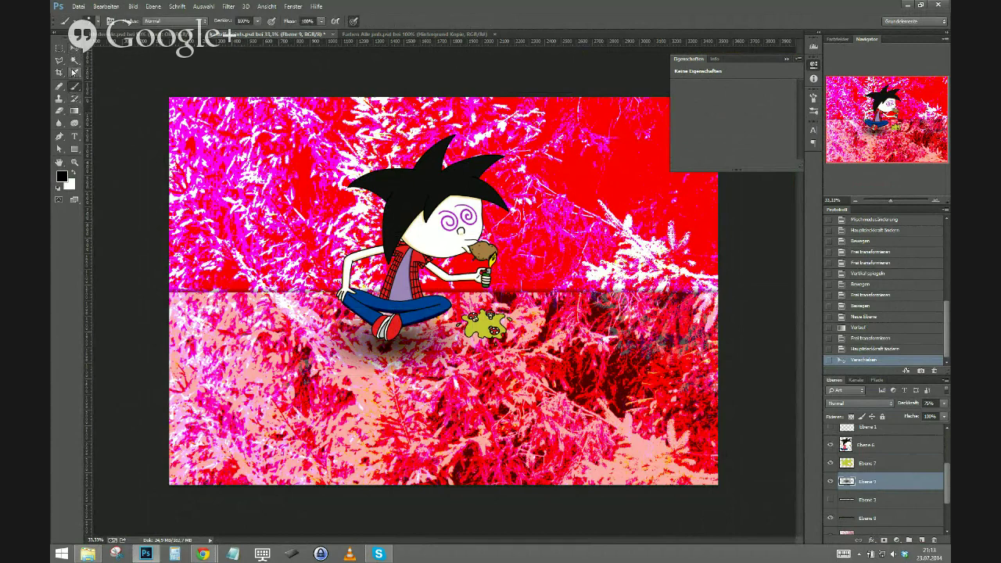
drag(946, 473, 944, 427)
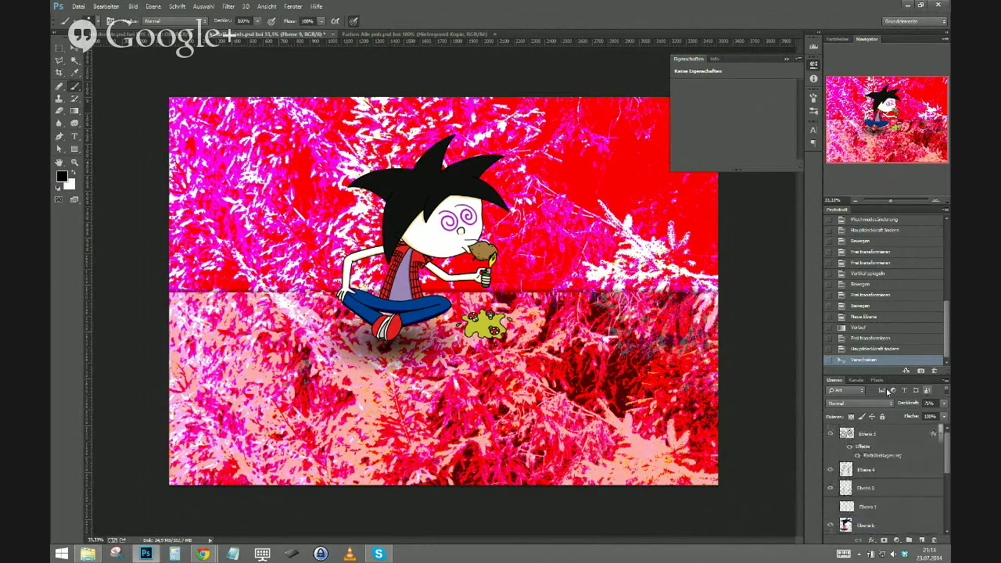
click(888, 434)
click(922, 540)
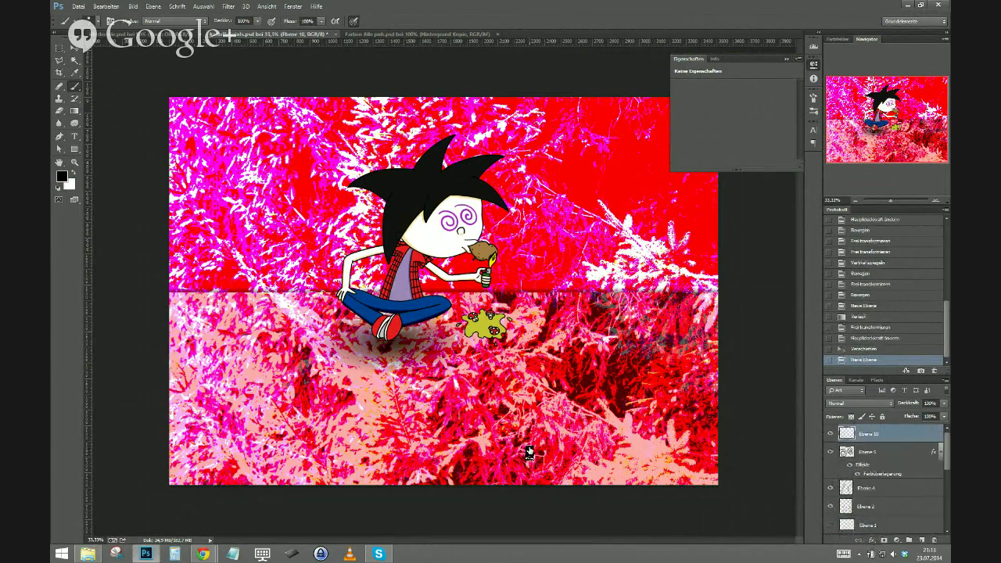
key(ctrl+plus)
key(ctrl+plus)
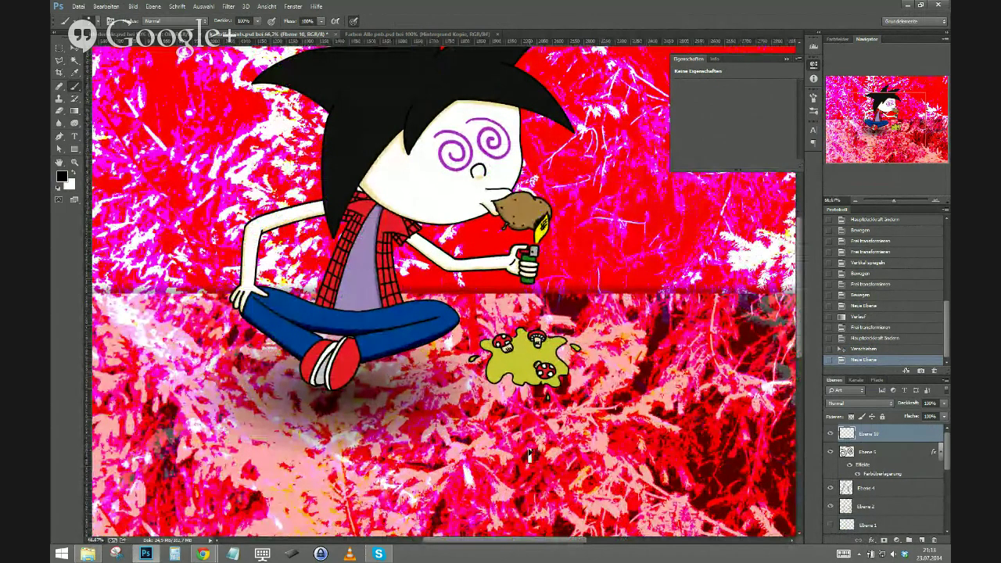
drag(528, 455, 512, 302)
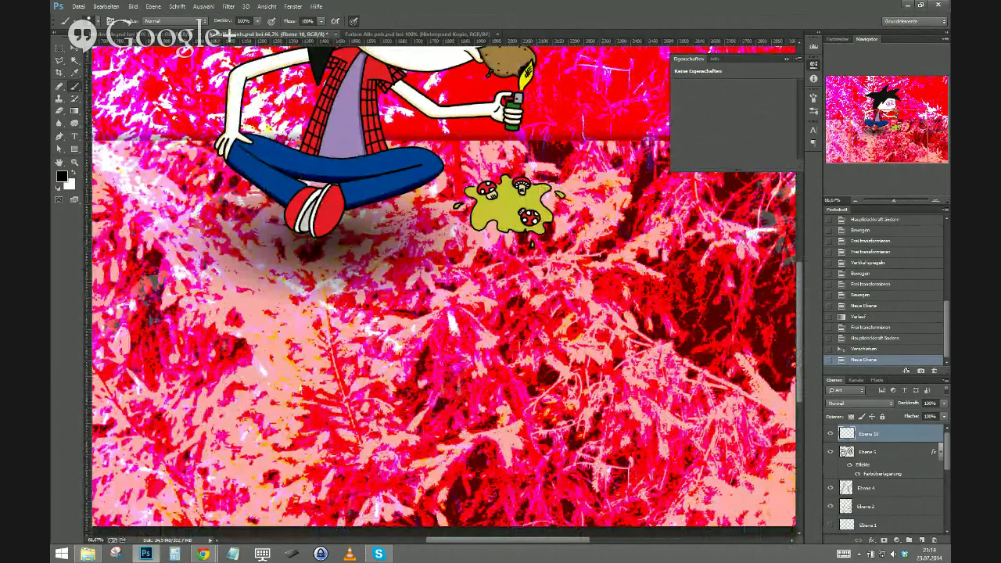
mouse_move(513, 325)
mouse_down()
mouse_move(513, 341)
mouse_move(524, 324)
mouse_move(513, 344)
mouse_move(553, 338)
mouse_move(569, 307)
mouse_up()
drag(570, 308, 577, 332)
drag(562, 324, 594, 330)
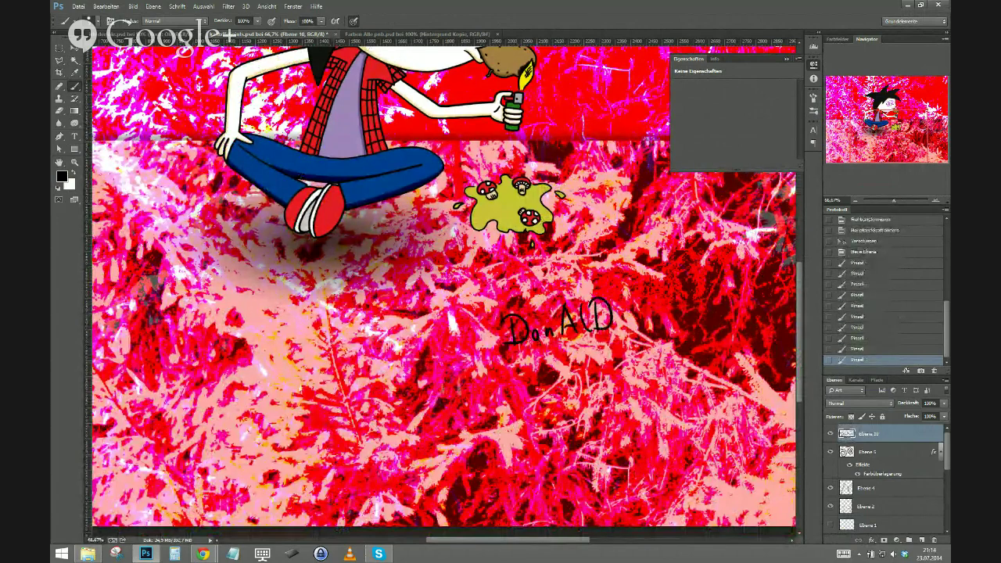
Handwrite the date 23.07.2014 directly beneath the signature with the same black brush.
drag(516, 361, 546, 380)
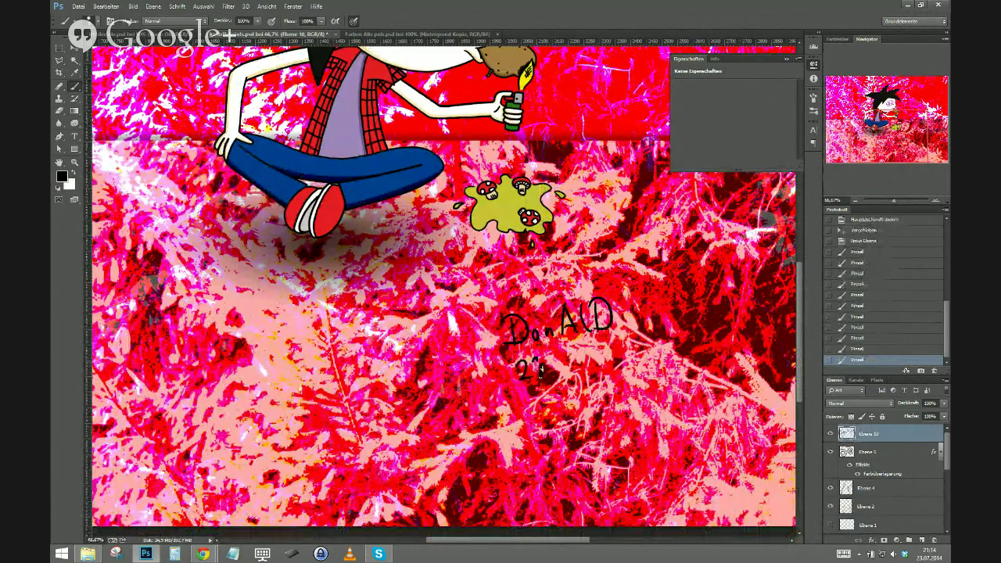
click(547, 378)
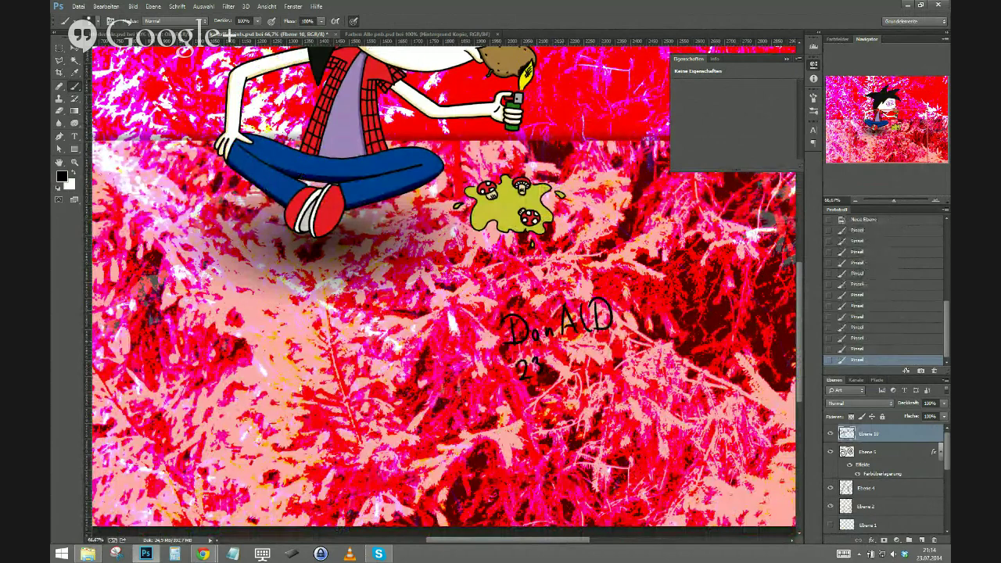
mouse_move(561, 358)
mouse_down()
mouse_move(552, 380)
mouse_move(560, 357)
mouse_move(572, 369)
mouse_up()
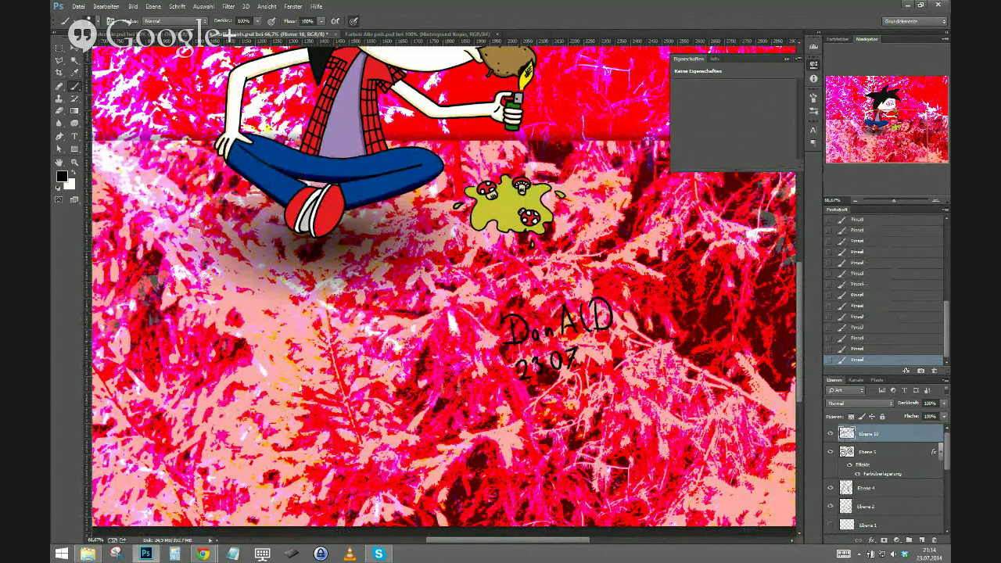
drag(583, 346, 590, 352)
mouse_move(588, 361)
mouse_down()
mouse_move(613, 360)
mouse_move(610, 349)
mouse_move(633, 361)
mouse_up()
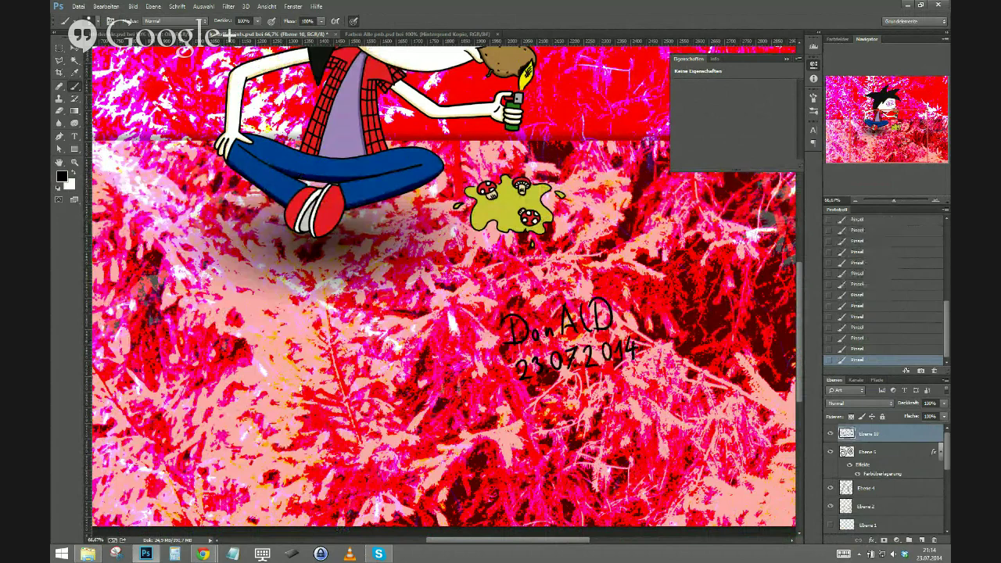
Duplicate the signature layer and apply a white Color Overlay layer style to the lower of the two copies.
drag(872, 433, 919, 539)
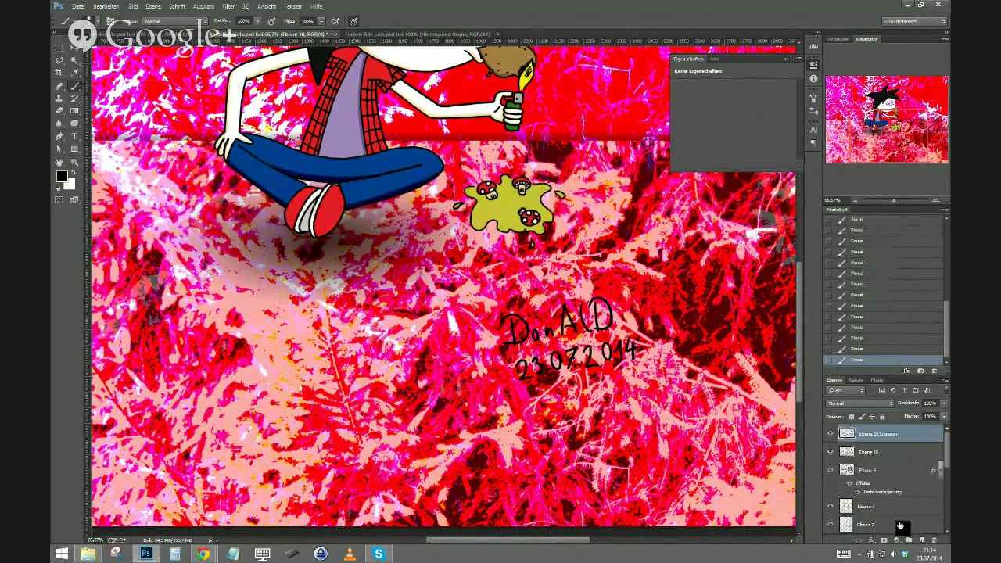
click(870, 455)
right_click(853, 456)
click(810, 67)
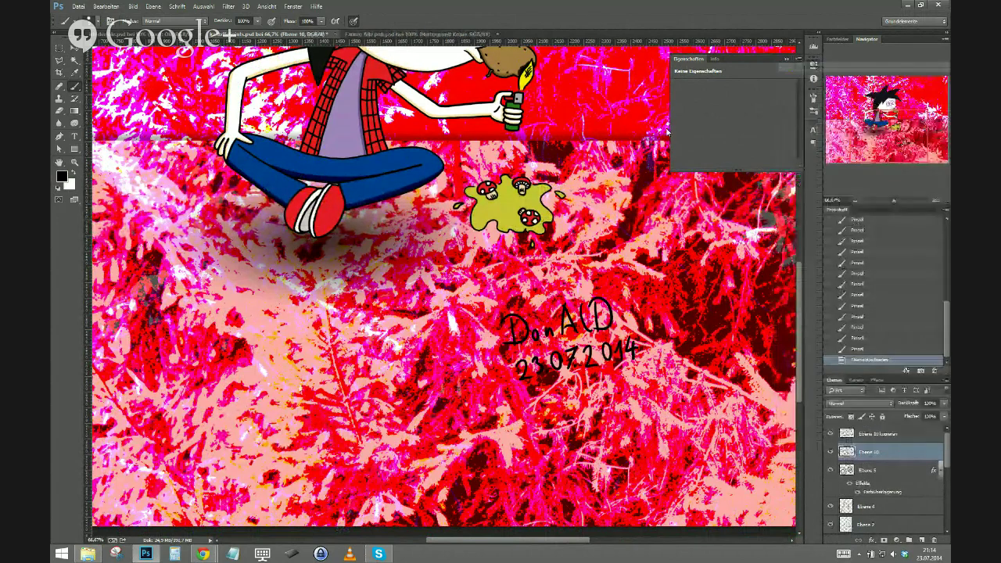
click(344, 286)
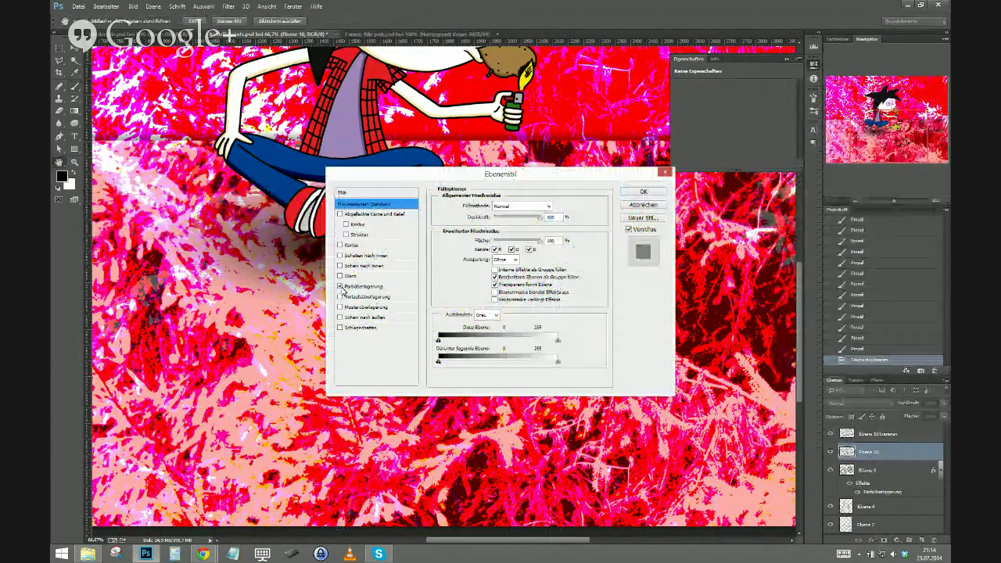
click(540, 212)
click(372, 227)
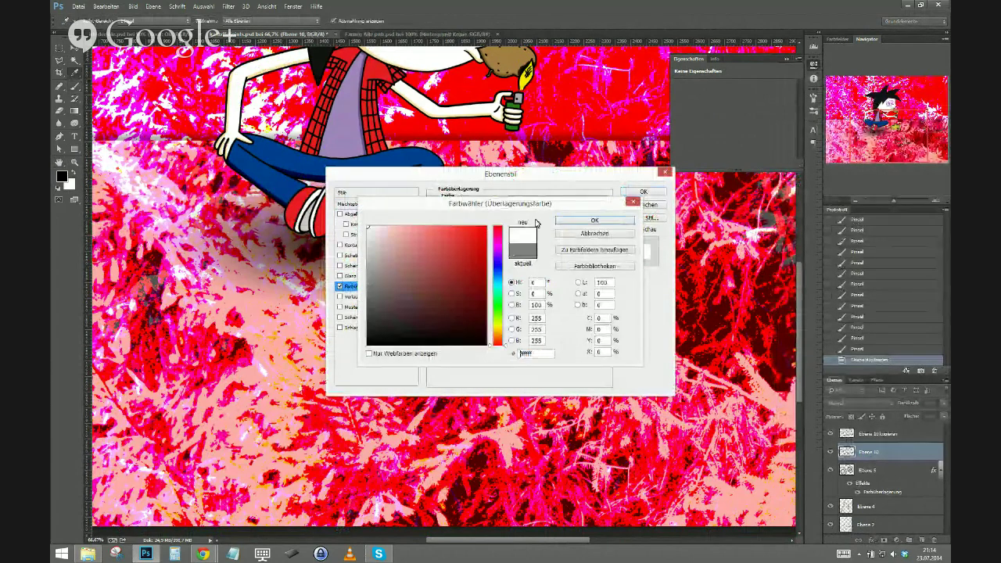
click(571, 221)
key(Return)
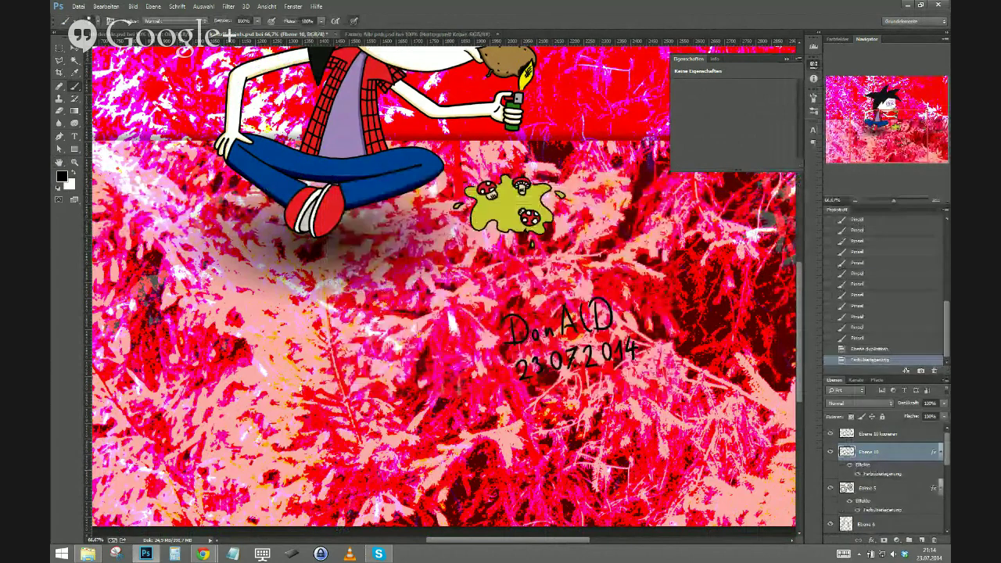
Offset the white signature copy slightly so it forms a light edge behind the black lettering.
click(61, 49)
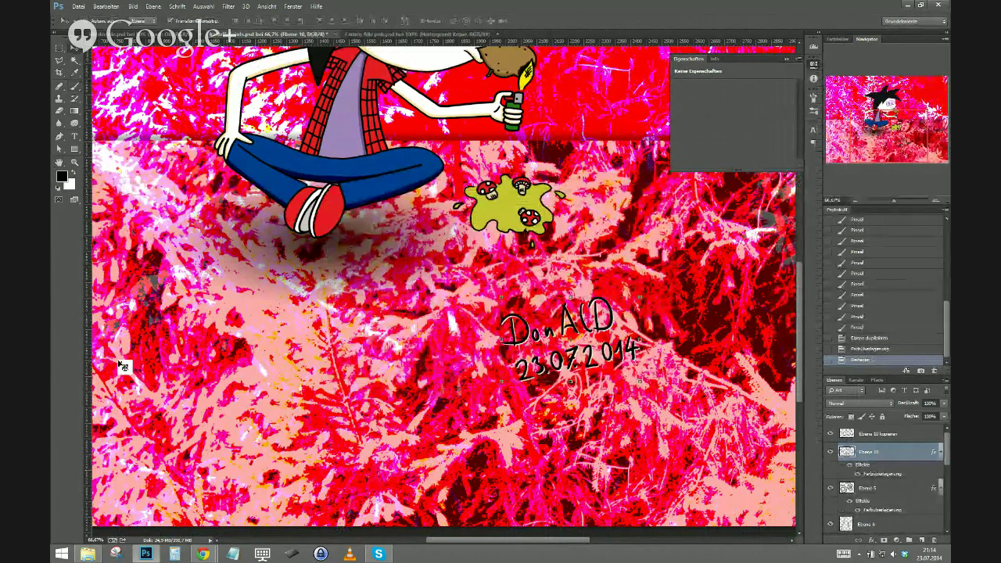
key(ctrl+minus)
key(ctrl+minus)
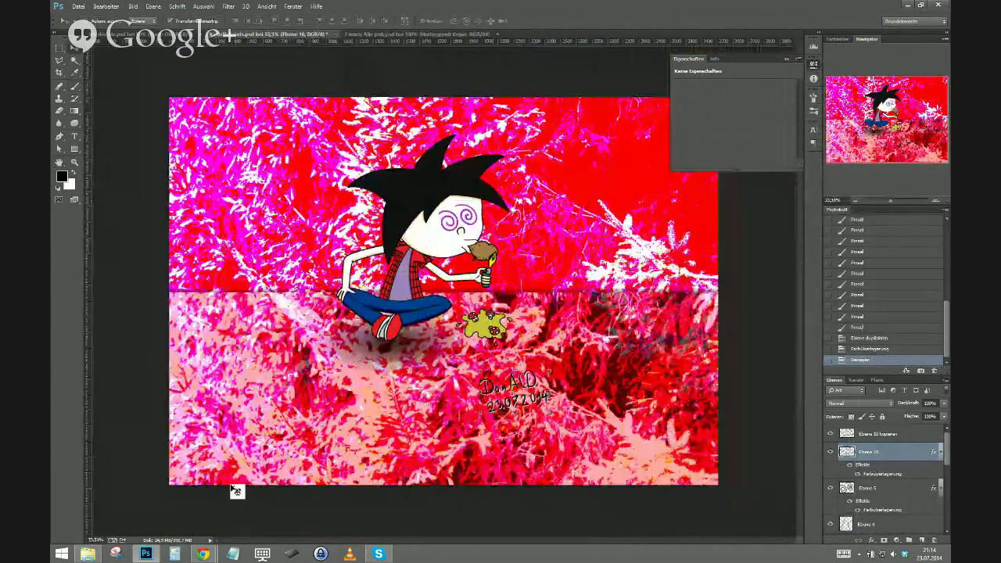